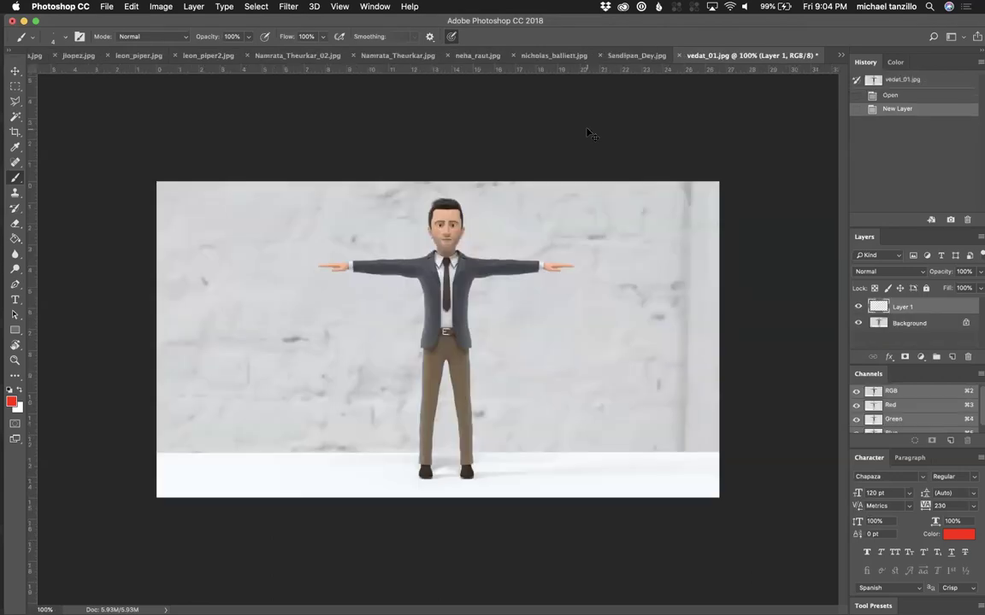
Step: Switch to the SyncSketch project page in the browser and open the 05_15_2010 review
key("ctrl+Right")
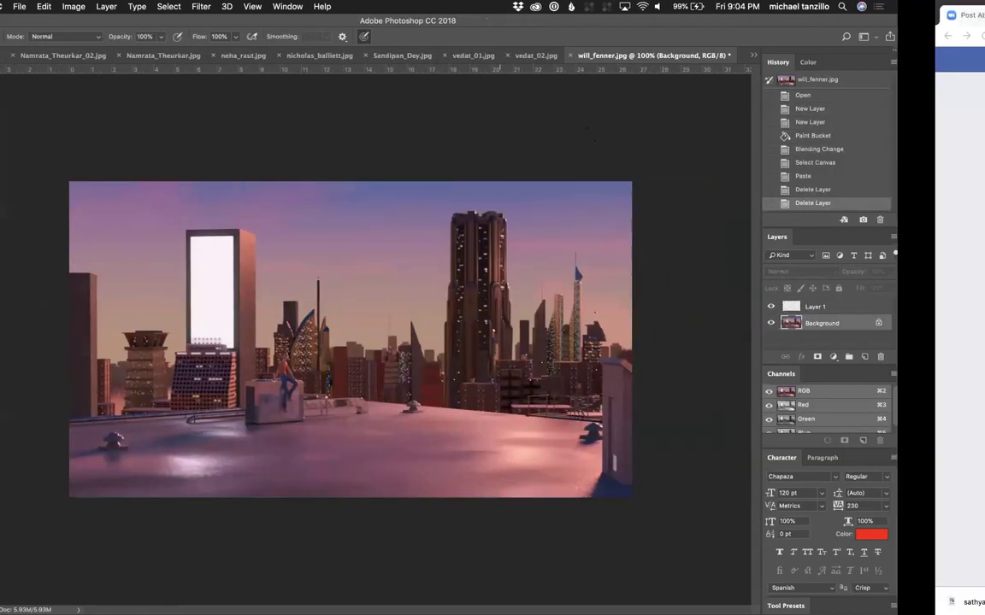
left_click(214, 19)
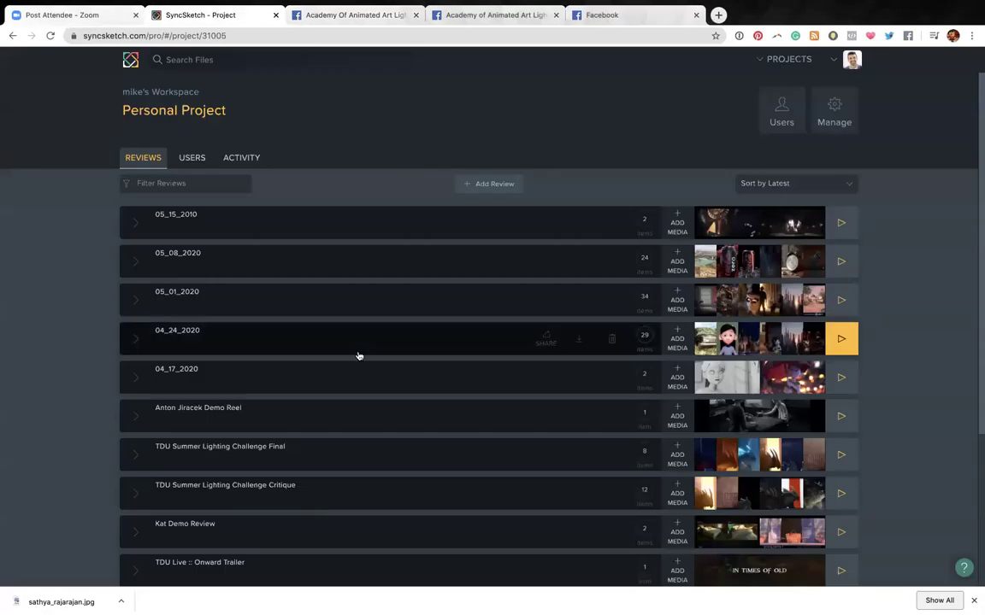
left_click(855, 224)
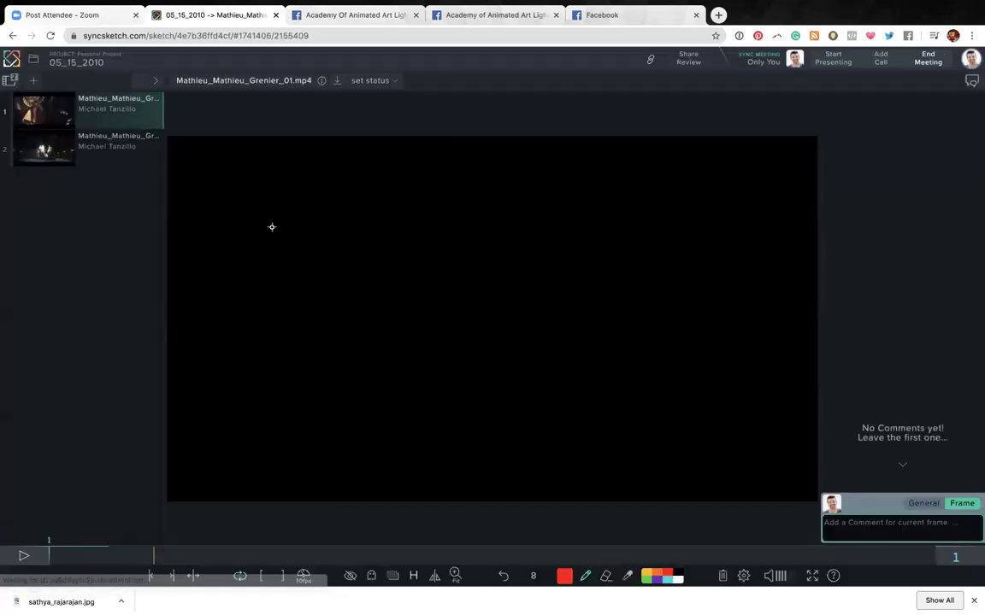
Step: Return to Photoshop and look through all the open submission images, stopping at the dark image of a doll on an armchair
key("ctrl+Left")
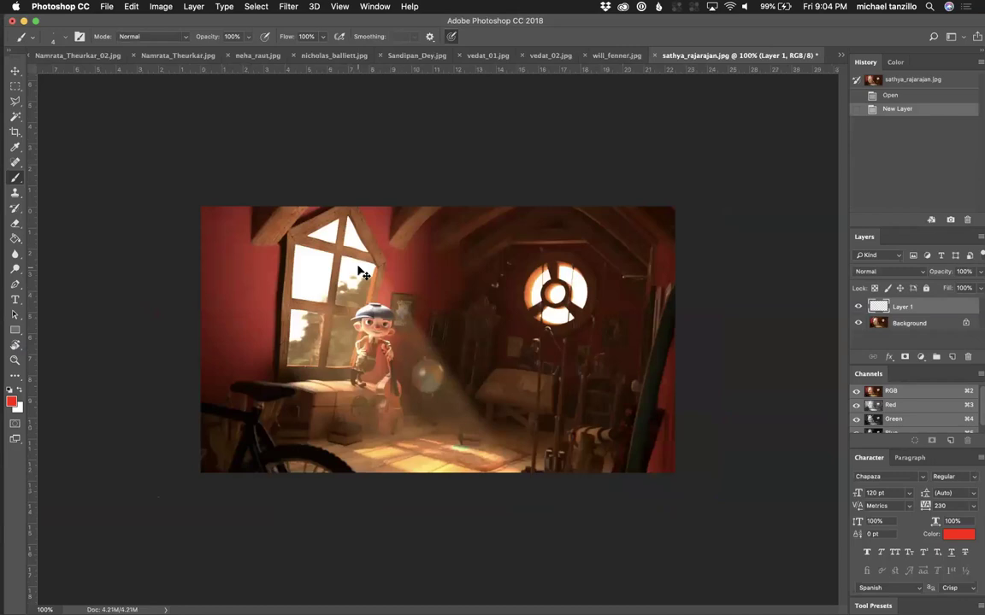
key("ctrl+Tab")
key("ctrl+Tab")
key("ctrl+Tab")
key("ctrl+Tab")
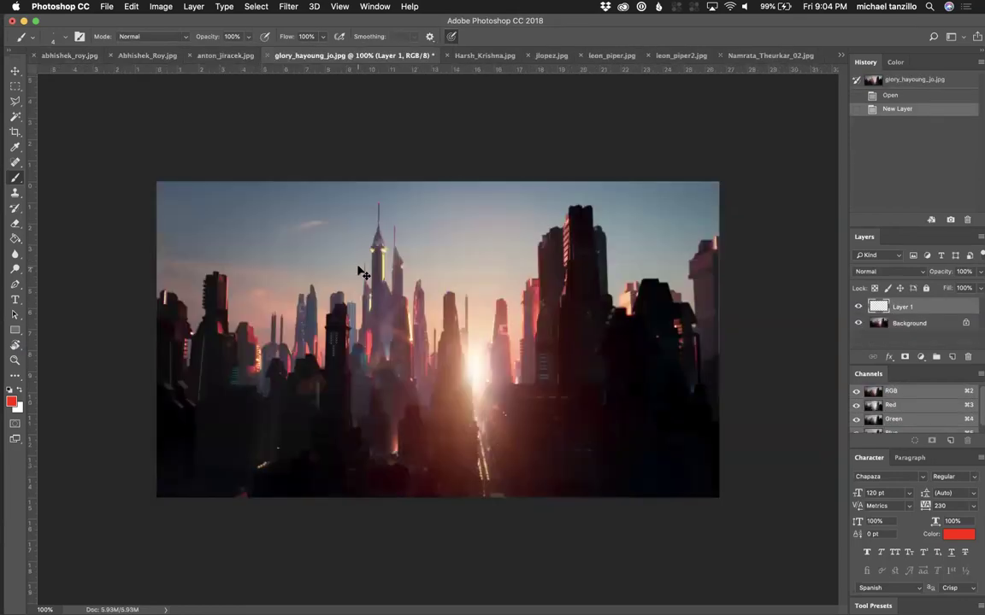
key("ctrl+Tab")
key("ctrl+Tab")
key("ctrl+Tab")
key("ctrl+Tab")
key("ctrl+Tab")
key("ctrl+Tab")
key("ctrl+Tab")
key("ctrl+Tab")
key("ctrl+Tab")
key("ctrl+Tab")
key("ctrl+Tab")
key("ctrl+Tab")
key("ctrl+Tab")
key("ctrl+Tab")
key("ctrl+Tab")
key("ctrl+Tab")
key("ctrl+Tab")
key("ctrl+Tab")
key("ctrl+Tab")
key("ctrl+Tab")
key("ctrl+Tab")
key("ctrl+Tab")
key("ctrl+Tab")
key("ctrl+Tab")
key("ctrl+Tab")
key("ctrl+Tab")
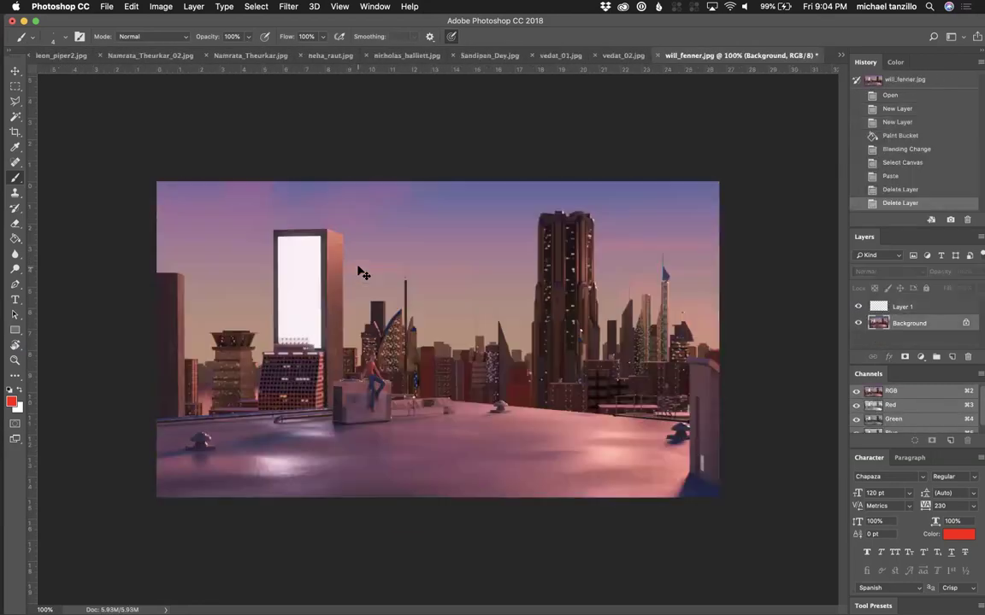
key("ctrl+Tab")
key("ctrl+Tab")
key("ctrl+Tab")
key("ctrl+Tab")
key("ctrl+Tab")
key("ctrl+Tab")
key("ctrl+Tab")
key("ctrl+Tab")
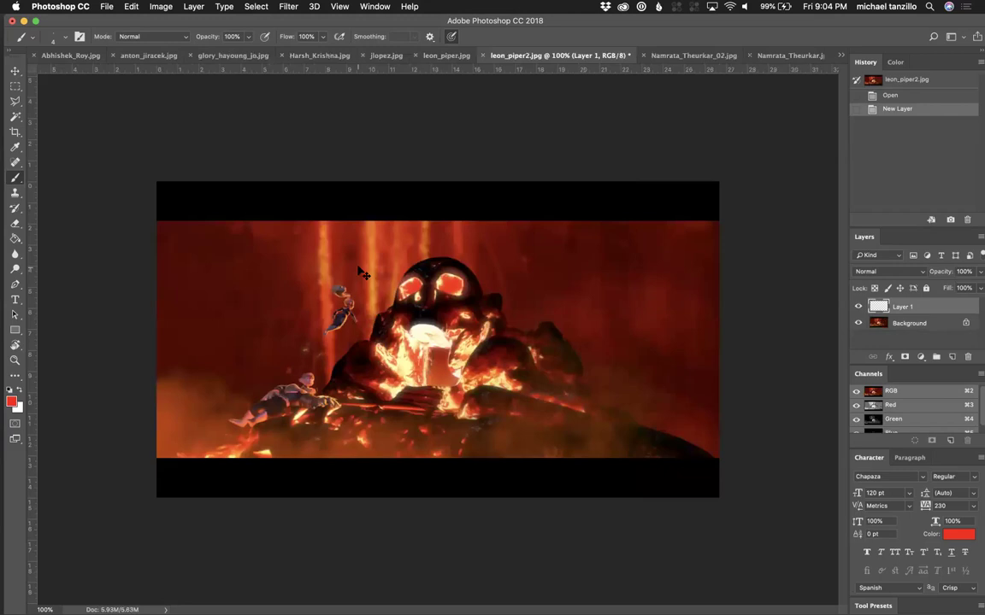
key("ctrl+Tab")
key("ctrl+Tab")
key("ctrl+Tab")
key("ctrl+Tab")
key("ctrl+Tab")
key("ctrl+Tab")
key("ctrl+Tab")
key("ctrl+Tab")
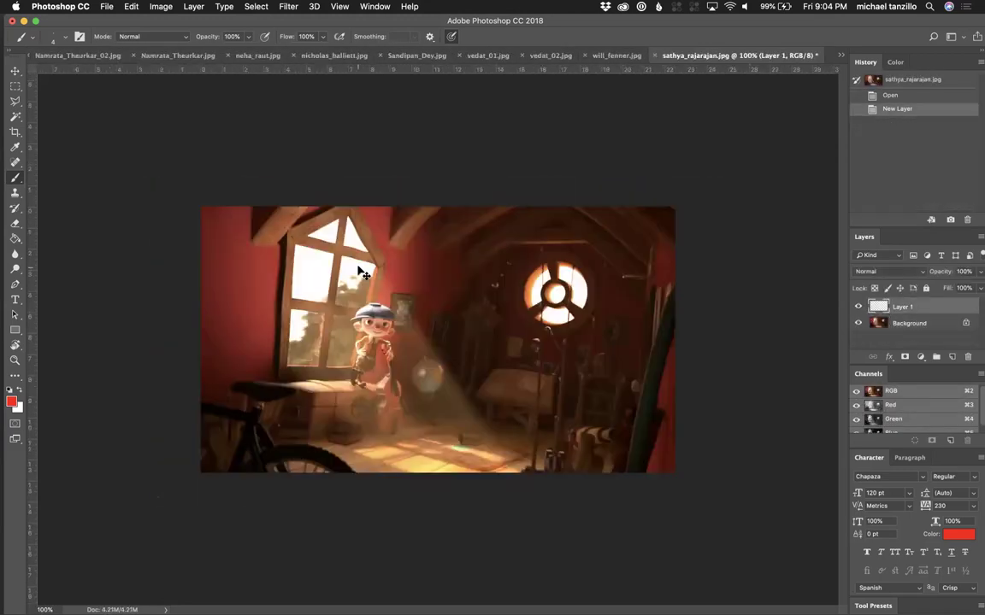
key("ctrl+Tab")
key("ctrl+Tab")
key("ctrl+Tab")
key("ctrl+Tab")
key("ctrl+Tab")
key("ctrl+Tab")
key("ctrl+Tab")
key("ctrl+Tab")
key("ctrl+Tab")
key("ctrl+Tab")
key("ctrl+Tab")
key("ctrl+Tab")
key("ctrl+Tab")
key("ctrl+Tab")
key("ctrl+Tab")
key("ctrl+Tab")
key("ctrl+Tab")
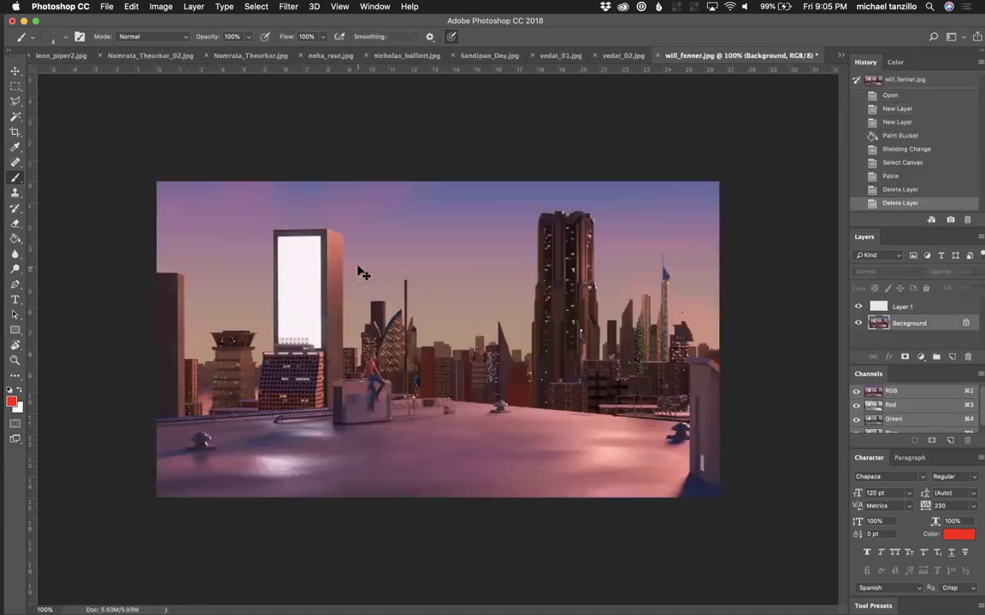
key("ctrl+Tab")
key("ctrl+Tab")
key("ctrl+Tab")
key("ctrl+Tab")
key("ctrl+Tab")
key("ctrl+Tab")
key("ctrl+Tab")
key("ctrl+Tab")
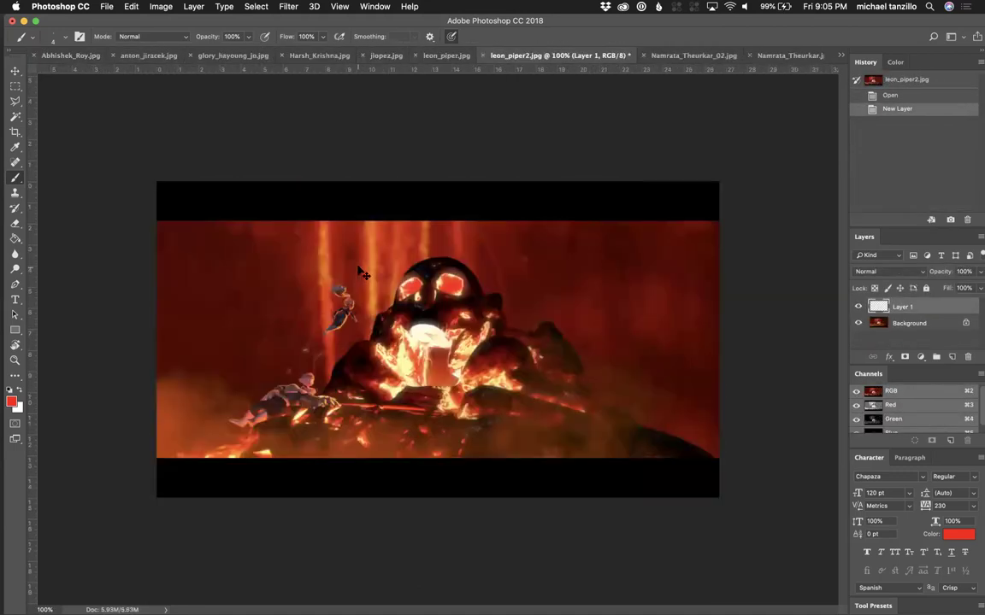
key("ctrl+Tab")
key("ctrl+Tab")
key("ctrl+Tab")
key("ctrl+Tab")
key("ctrl+Tab")
key("ctrl+Tab")
key("ctrl+Tab")
key("ctrl+Tab")
key("ctrl+Tab")
key("ctrl+Tab")
key("ctrl+Tab")
key("ctrl+Tab")
key("ctrl+Tab")
key("ctrl+Tab")
key("ctrl+Tab")
key("ctrl+Tab")
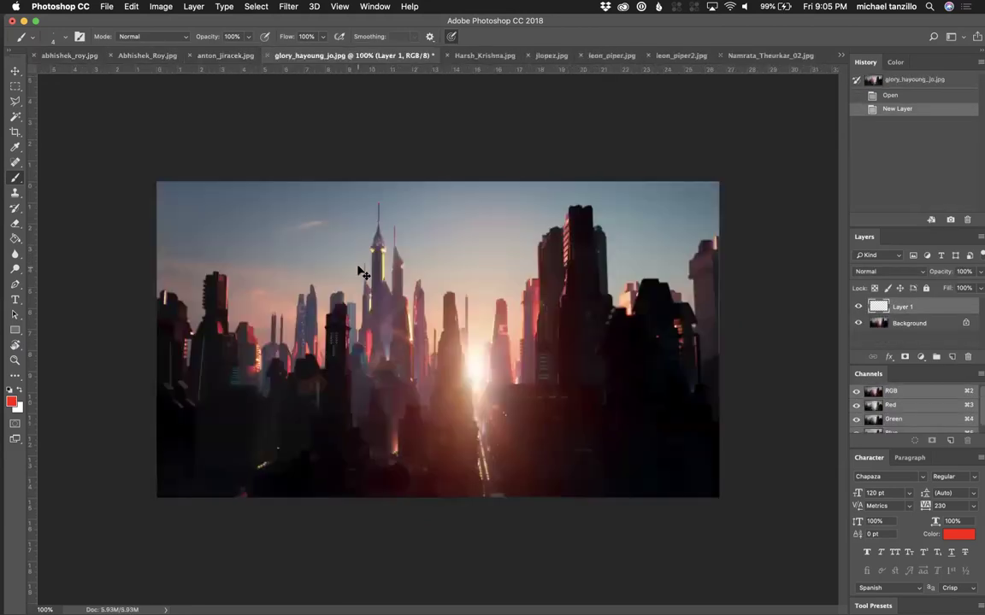
key("ctrl+Tab")
key("ctrl+Tab")
key("ctrl+Tab")
key("ctrl+Tab")
key("ctrl+Tab")
key("ctrl+Tab")
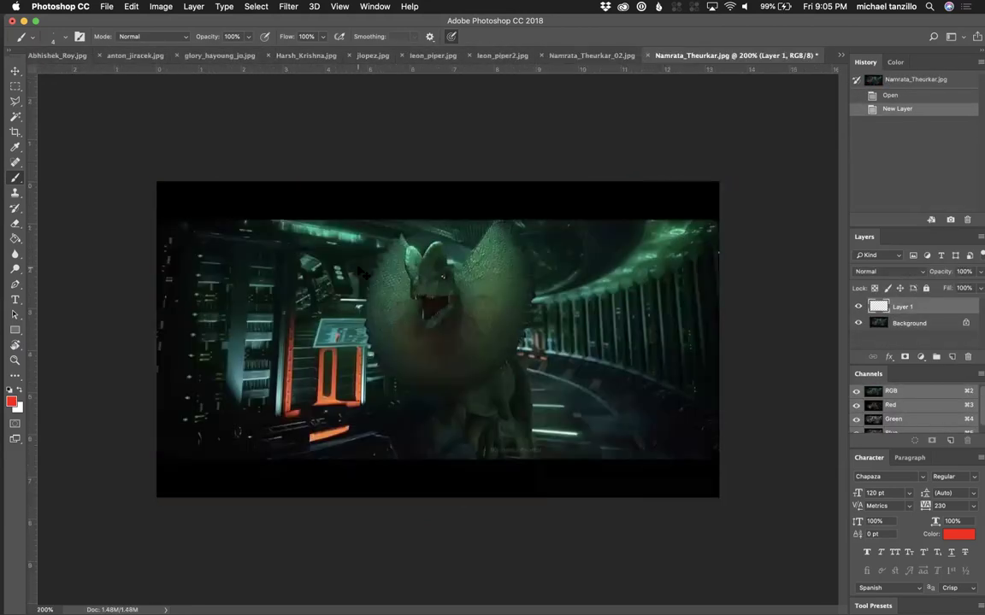
key("ctrl+Tab")
key("ctrl+Tab")
key("ctrl+Tab")
key("ctrl+Tab")
key("ctrl+Tab")
key("ctrl+Tab")
key("ctrl+Tab")
key("ctrl+Tab")
key("ctrl+Tab")
key("ctrl+Tab")
key("ctrl+Tab")
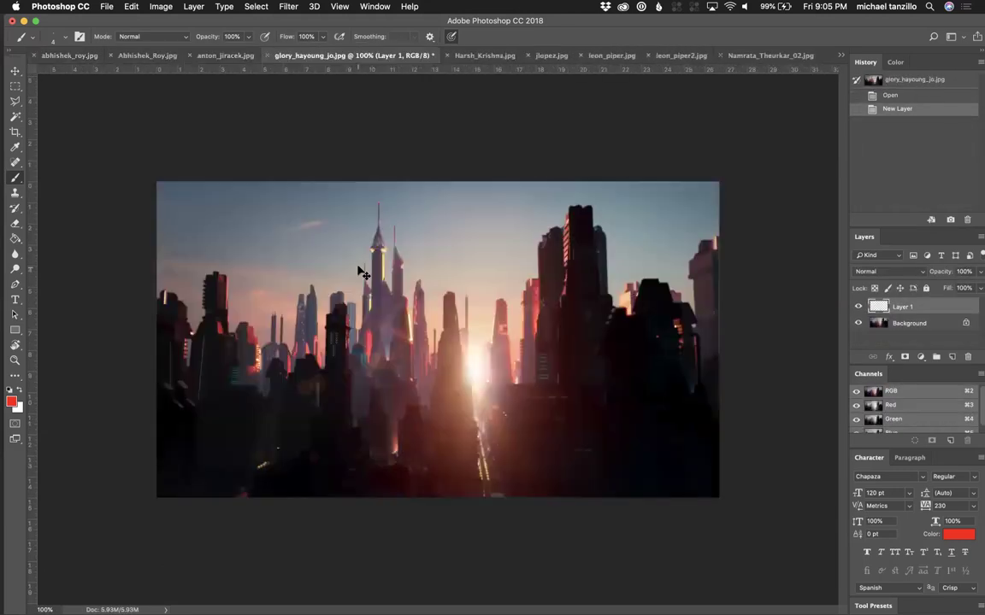
key("ctrl+Tab")
key("ctrl+Tab")
key("ctrl+Tab")
key("ctrl+Tab")
key("ctrl+Tab")
key("ctrl+Tab")
key("ctrl+Tab")
key("ctrl+Tab")
key("ctrl+Tab")
key("ctrl+Tab")
key("ctrl+Tab")
key("ctrl+Tab")
key("ctrl+Tab")
key("ctrl+Tab")
key("ctrl+Tab")
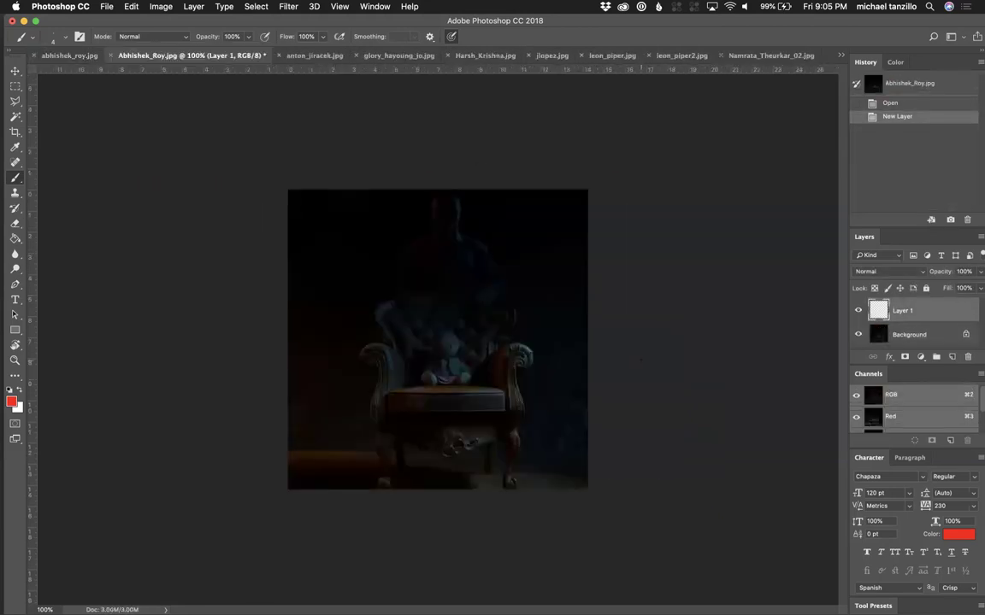
Step: Select the armchair image's Background layer, open Levels on it and lower the white input level to 72
key("ctrl+plus")
key("ctrl+minus")
key("ctrl+l")
left_click(581, 211)
left_click(915, 333)
key("ctrl+l")
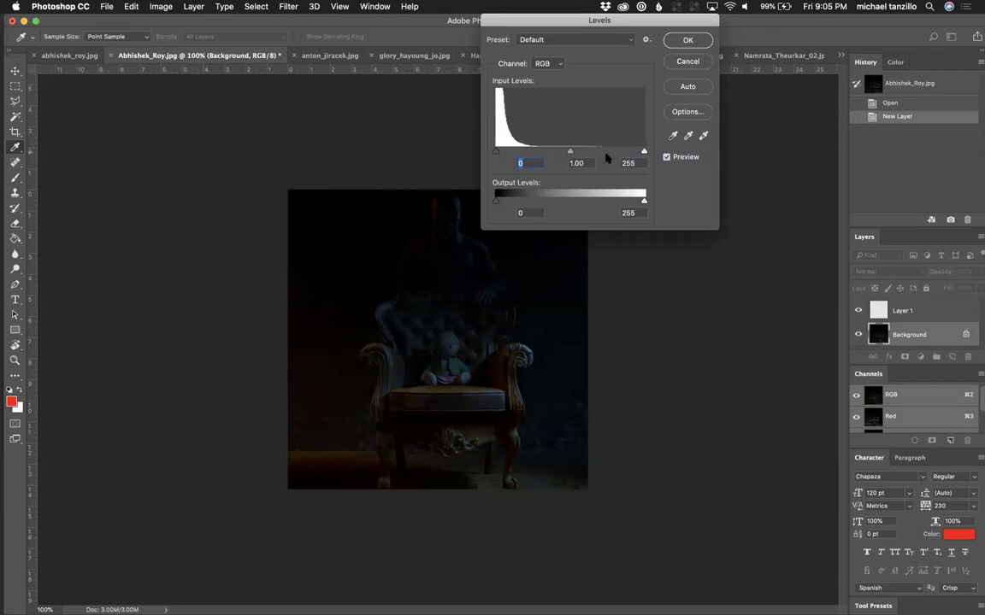
left_click_drag(645, 153, 536, 152)
left_click(625, 163)
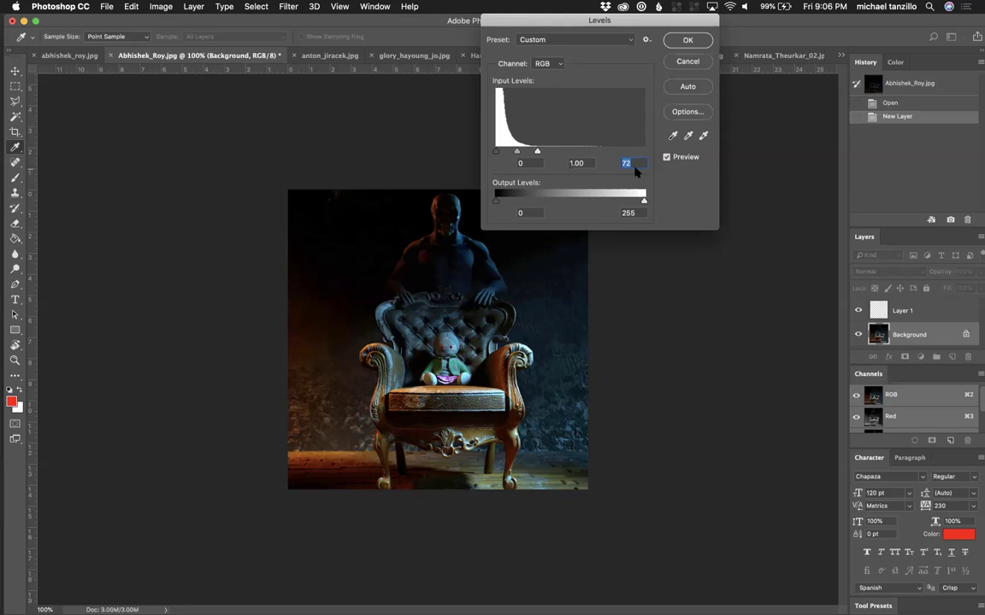
Step: Moderate the Levels brightening by raising the white input and fine-tuning the midtones, and apply the adjustment to the Background layer
left_click_drag(537, 152, 601, 152)
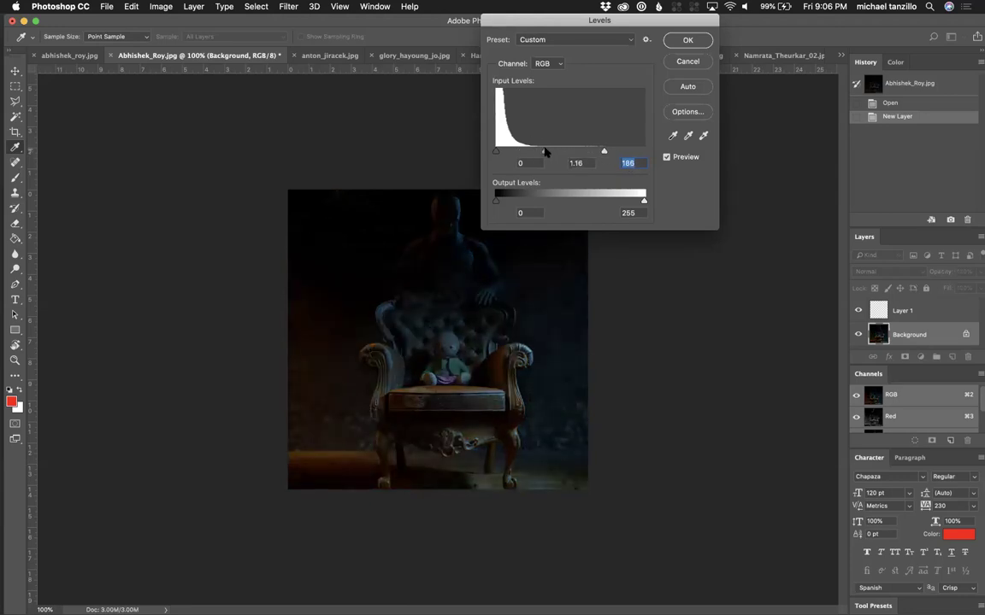
mouse_move(548, 151)
left_mouse_down()
mouse_move(519, 152)
mouse_move(542, 151)
left_mouse_up()
left_click_drag(604, 151, 603, 151)
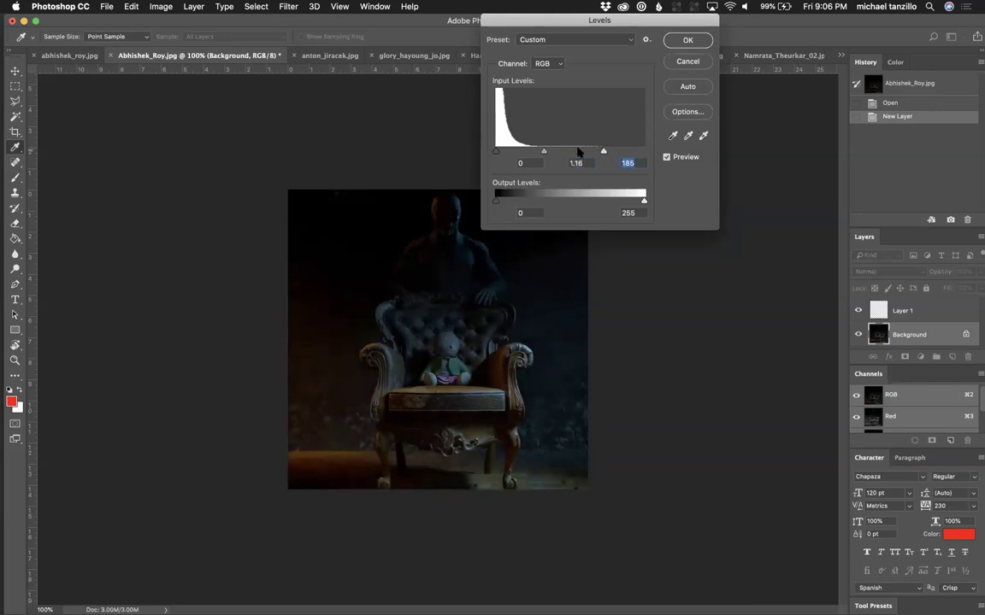
left_click_drag(542, 152, 539, 152)
left_click_drag(603, 152, 577, 151)
left_click(686, 39)
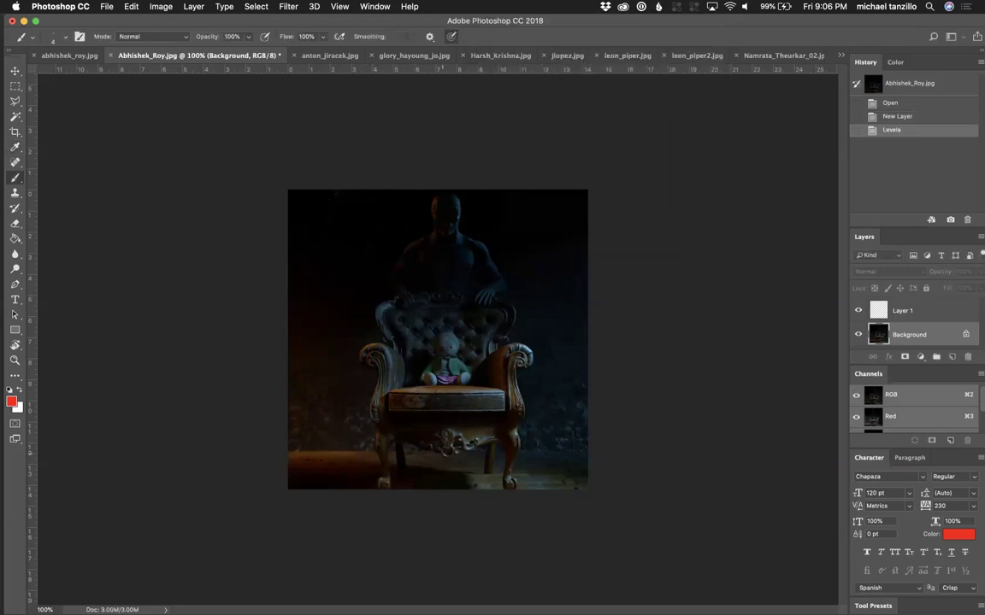
Step: Compare the armchair image before and after the Levels adjustment using its history states, ending on the adjusted version
left_click(893, 120)
left_click(892, 130)
left_click(891, 120)
left_click(893, 130)
left_click(894, 131)
Step: Try red brush marks over the chair back and across the seat and armrest, undoing each one
mouse_move(392, 309)
left_mouse_down()
mouse_move(492, 359)
mouse_move(359, 338)
mouse_move(432, 340)
mouse_move(457, 329)
left_mouse_up()
key("super+z")
mouse_move(400, 382)
left_mouse_down()
mouse_move(397, 360)
mouse_move(370, 342)
mouse_move(356, 371)
mouse_move(338, 349)
mouse_move(359, 357)
left_mouse_up()
key("super+z")
Step: Paint slanted red strokes on the wall beside the chair and delete these brush states from the history
left_click_drag(328, 318, 293, 385)
left_click_drag(341, 342, 301, 417)
left_click_drag(359, 364, 310, 443)
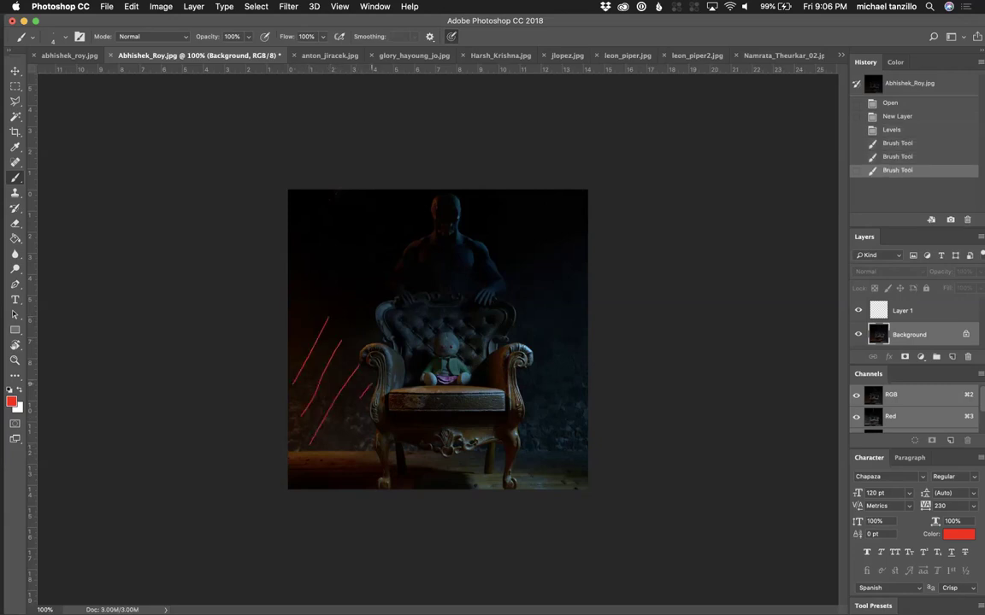
left_click_drag(371, 386, 332, 432)
left_click(892, 129)
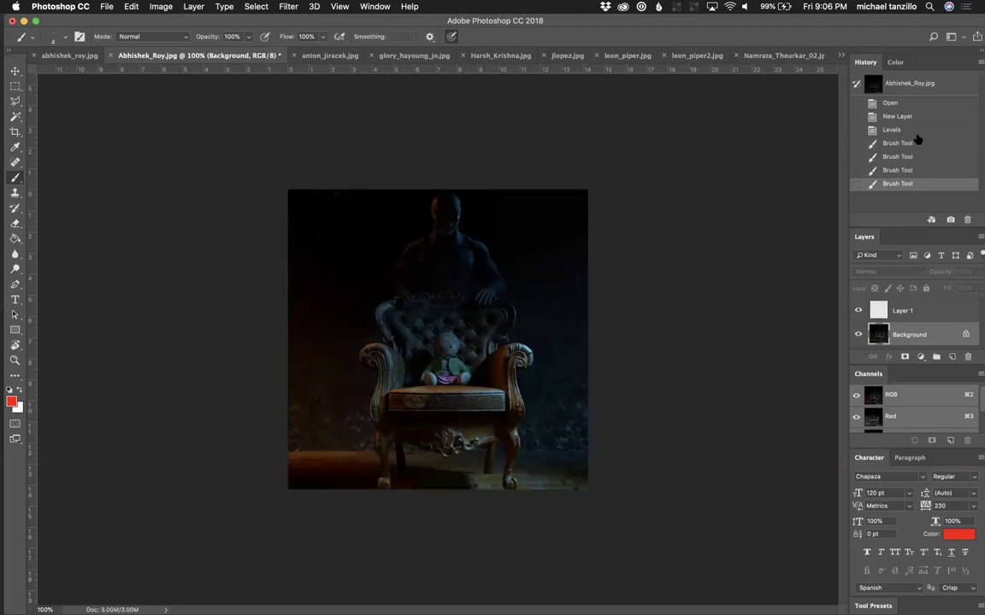
left_click(897, 143)
left_click(970, 222)
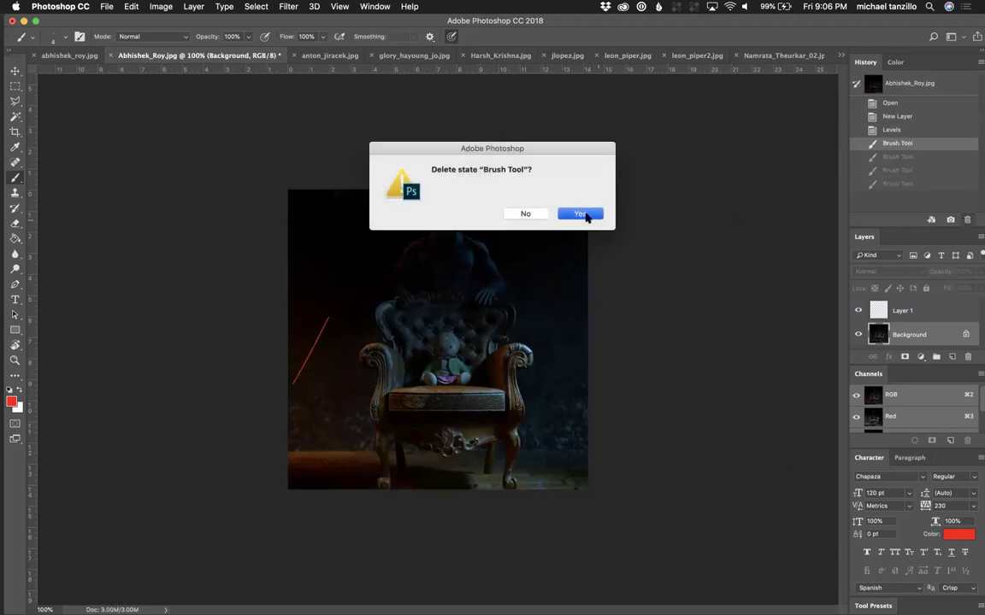
left_click(583, 214)
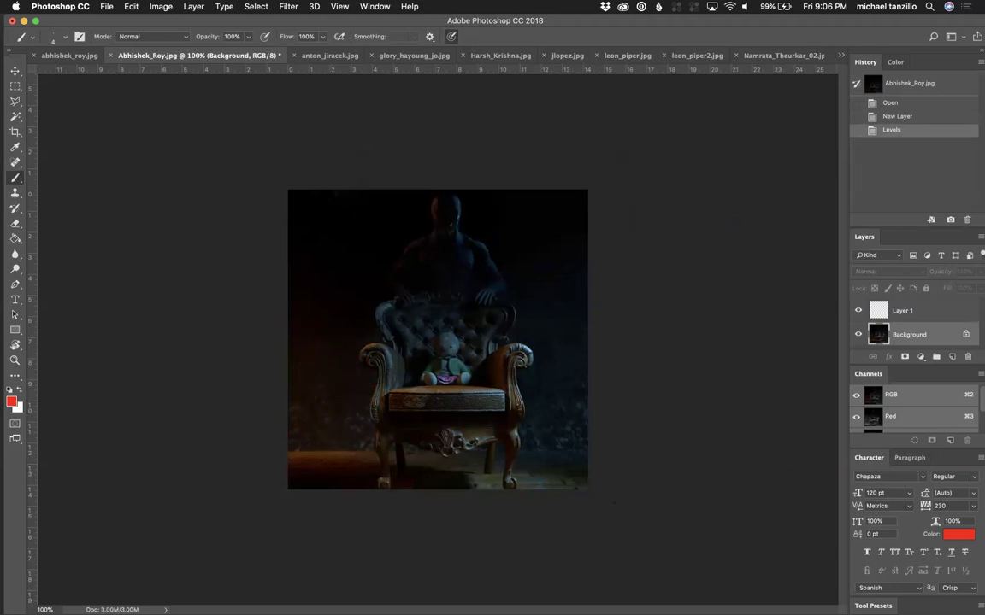
Step: On Layer 1, circle the floor area and the doll's seat area in red, and trace the edge of the doll's head
left_click(879, 311)
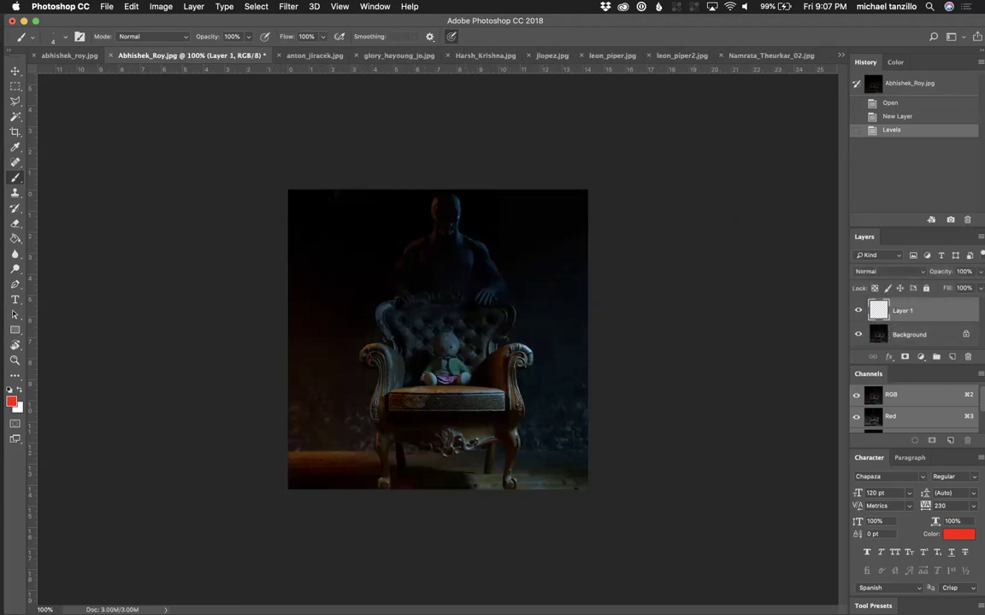
mouse_move(547, 452)
left_mouse_down()
mouse_move(370, 430)
mouse_move(291, 466)
mouse_move(477, 488)
mouse_move(559, 463)
left_mouse_up()
mouse_move(453, 306)
left_mouse_down()
mouse_move(350, 342)
mouse_move(534, 381)
mouse_move(461, 307)
left_mouse_up()
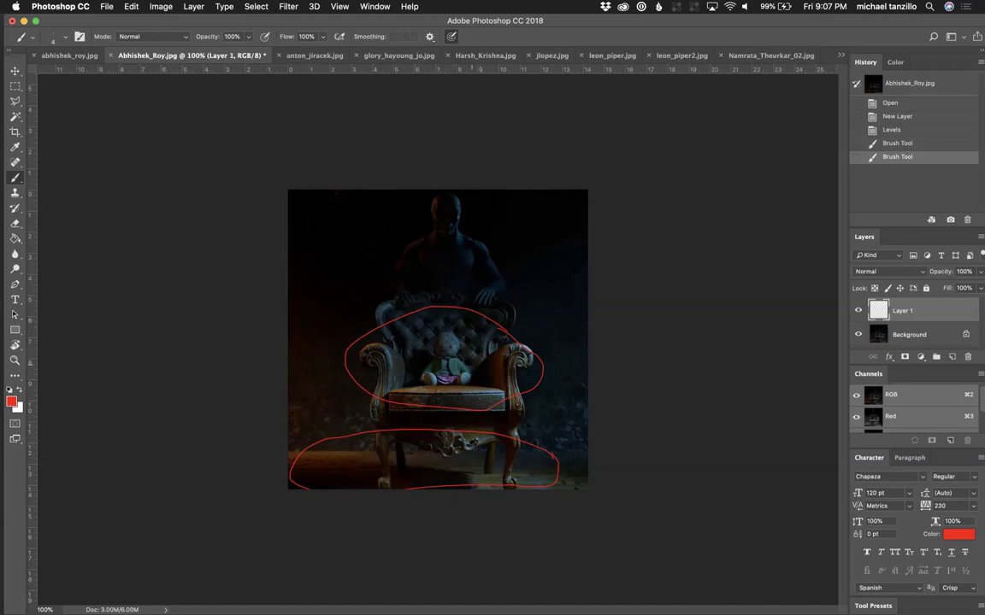
left_click_drag(443, 334, 435, 352)
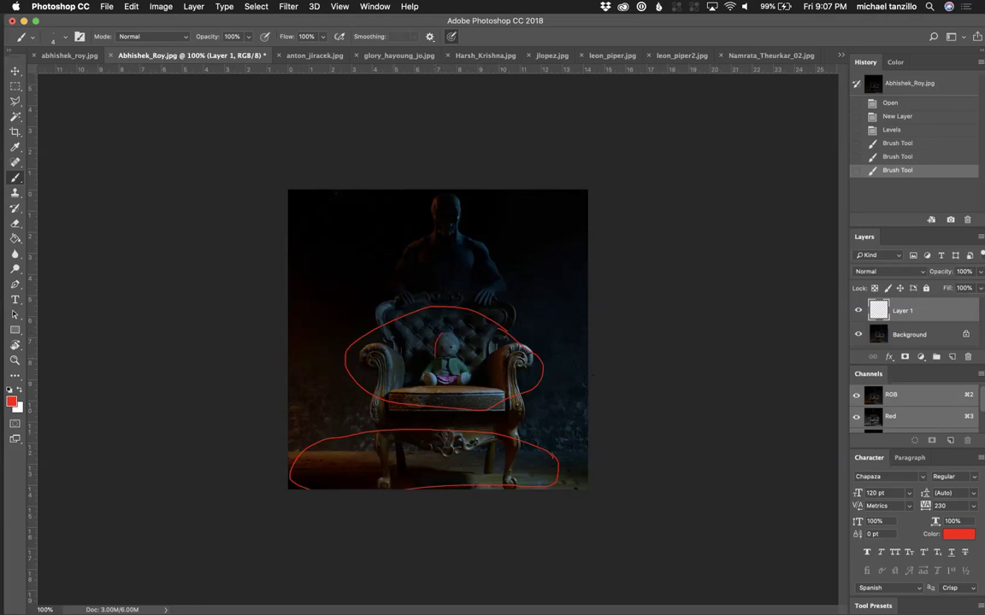
Step: Hide the annotations on Layer 1 and add a new layer above it
key("super+comma")
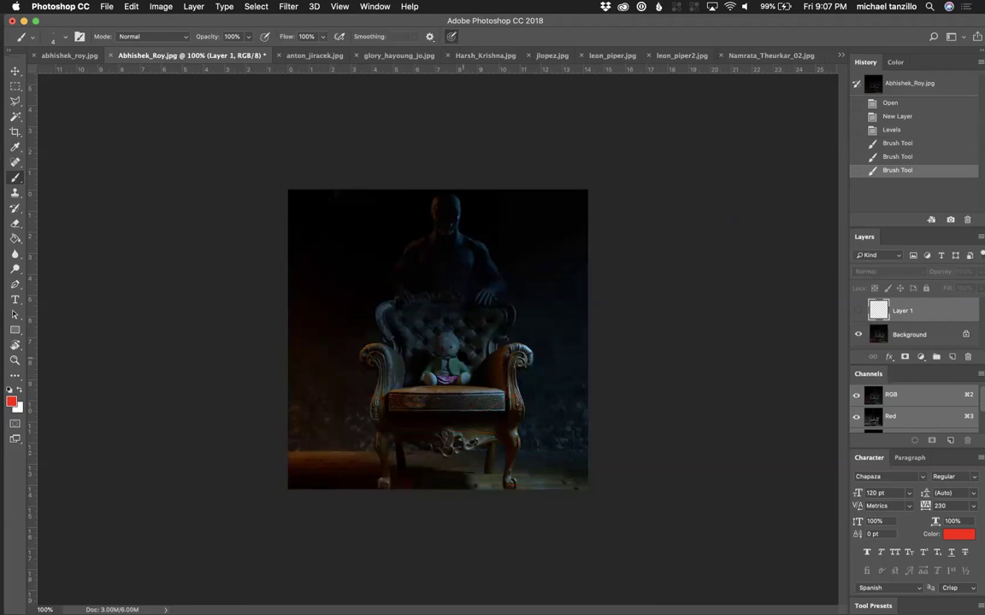
left_click(951, 356)
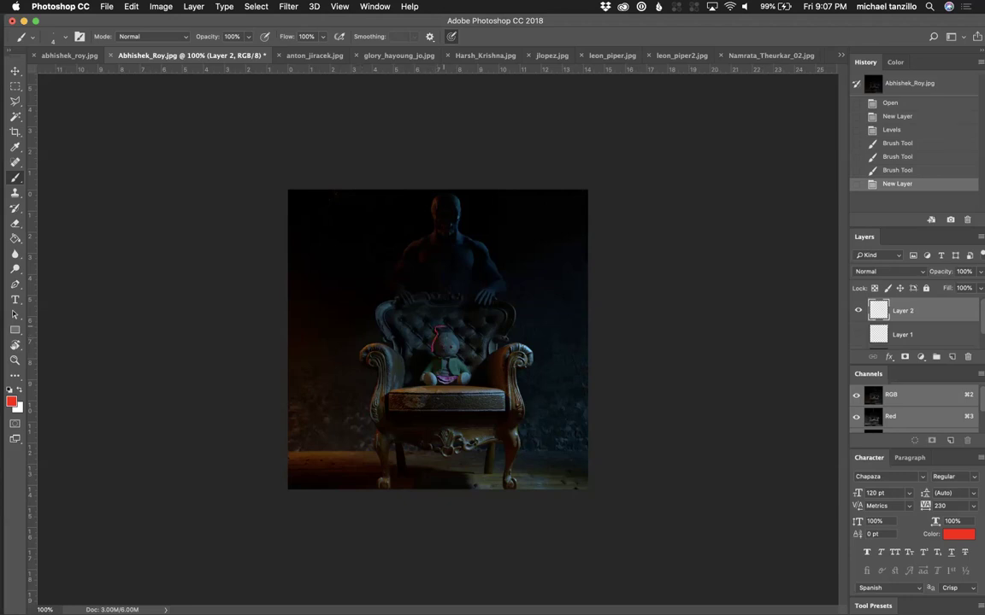
Step: Trace the edge of the doll's head in red on Layer 2, and try a red mark on the floor, undoing it
left_click_drag(441, 329, 449, 352)
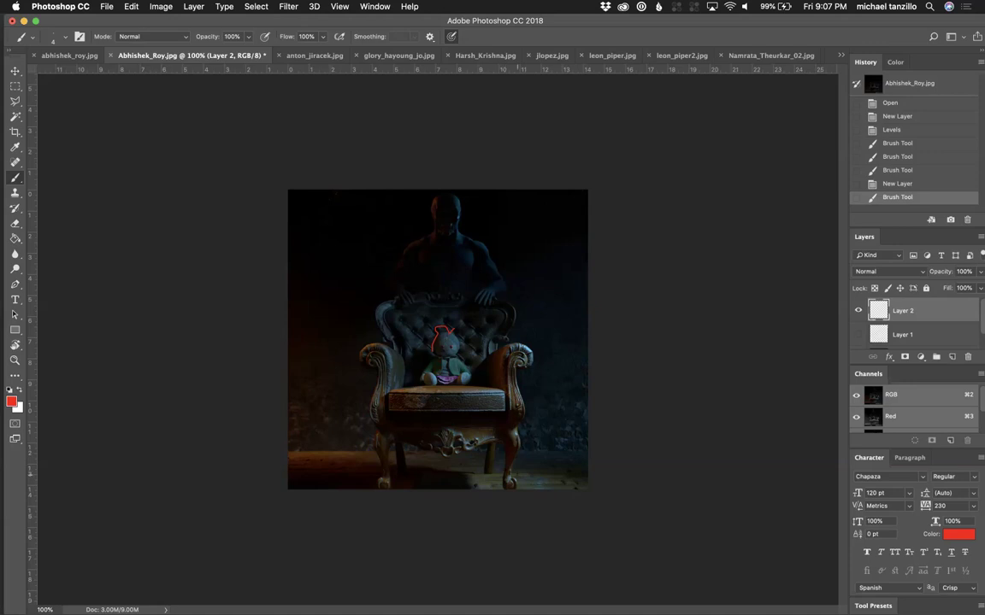
mouse_move(529, 476)
left_mouse_down()
mouse_move(404, 472)
mouse_move(362, 485)
mouse_move(479, 489)
mouse_move(523, 475)
left_mouse_up()
key("super+z")
Step: Switch to the browser, check the Facebook live critique post for viewer comments, and return to Photoshop
key("ctrl+Right")
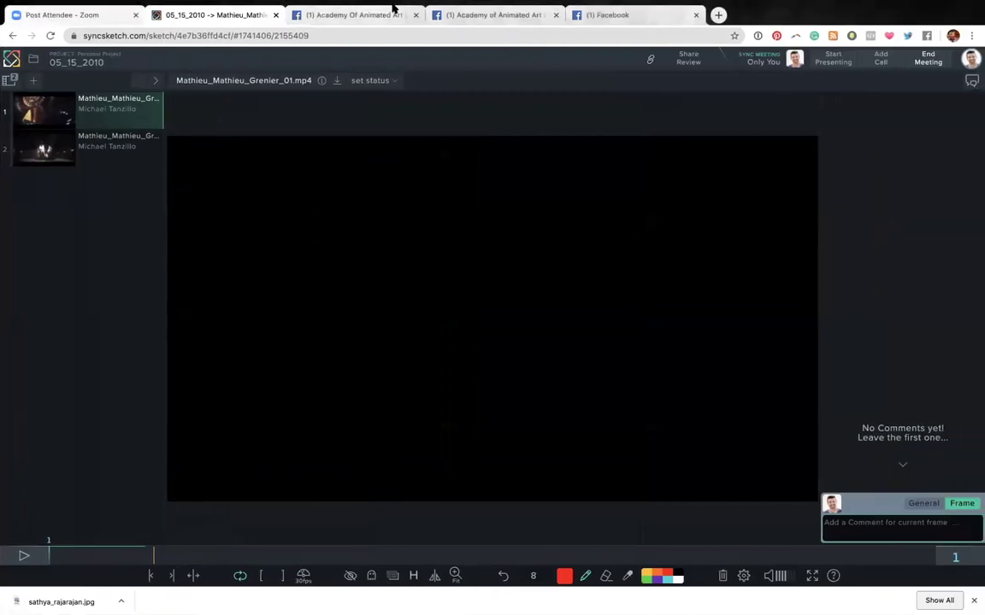
left_click(617, 15)
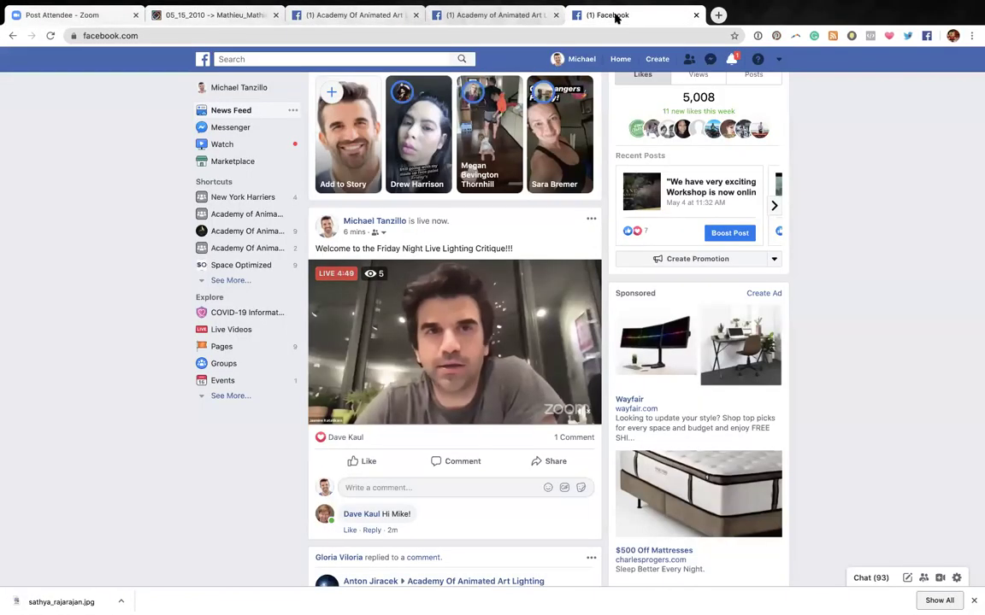
scroll(492, 292, "down", 1)
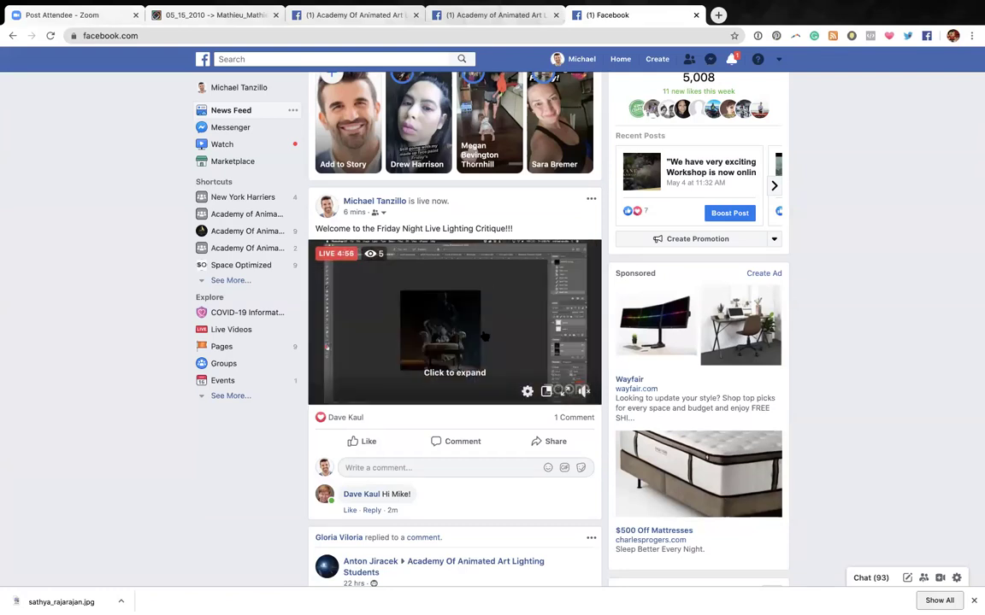
key("ctrl+Left")
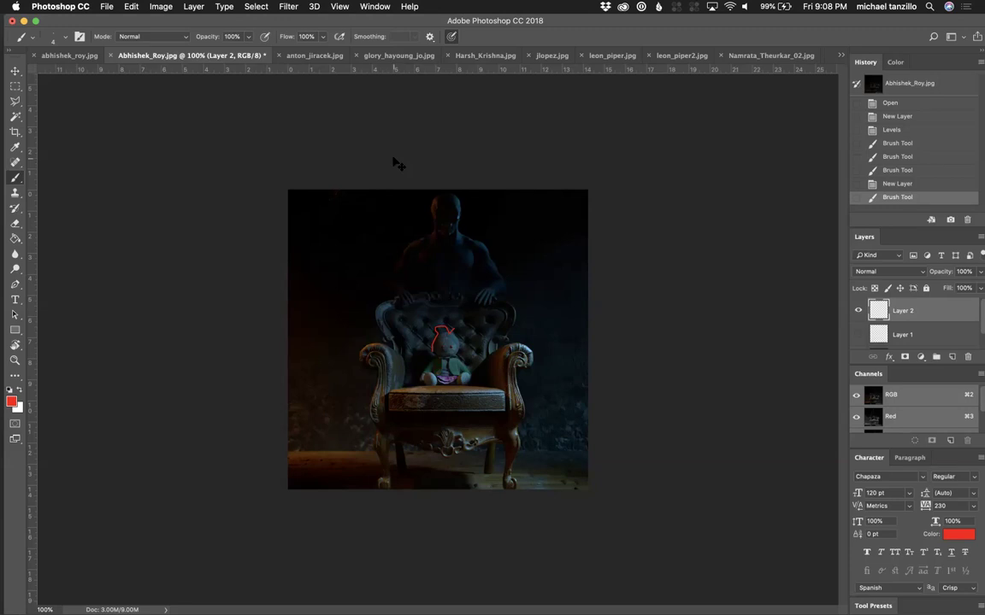
Step: Switch to the blue-lit image of two cartoon characters and try red brush marks around the airborne character, undoing each one
key("ctrl+Tab")
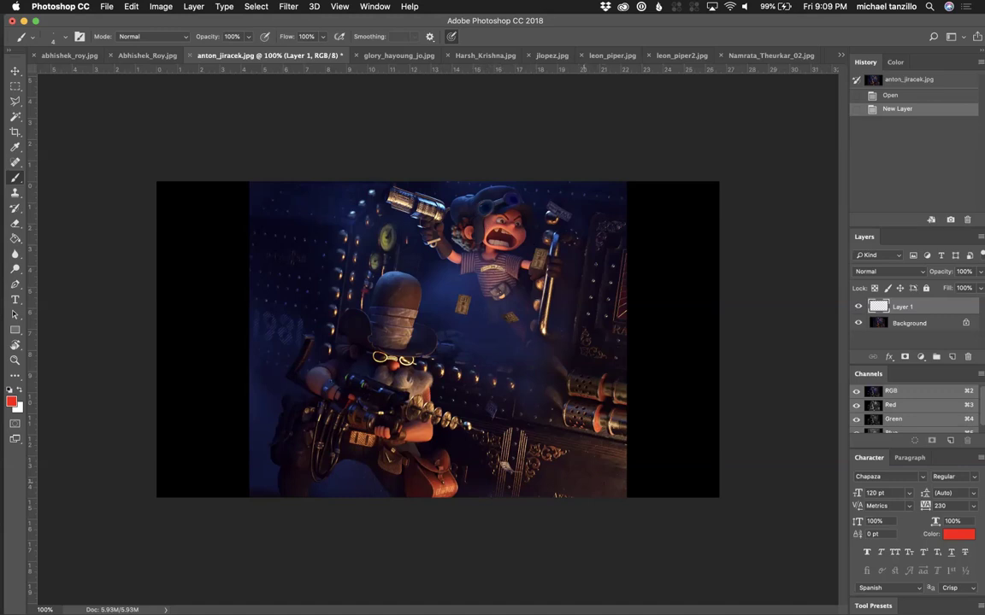
mouse_move(465, 291)
left_mouse_down()
mouse_move(523, 432)
mouse_move(449, 274)
left_mouse_up()
key("super+z")
left_click_drag(629, 207, 542, 231)
mouse_move(462, 194)
left_mouse_down()
mouse_move(470, 209)
mouse_move(469, 200)
left_mouse_up()
key("super+z")
key("super+z")
left_click(496, 201)
key("super+z")
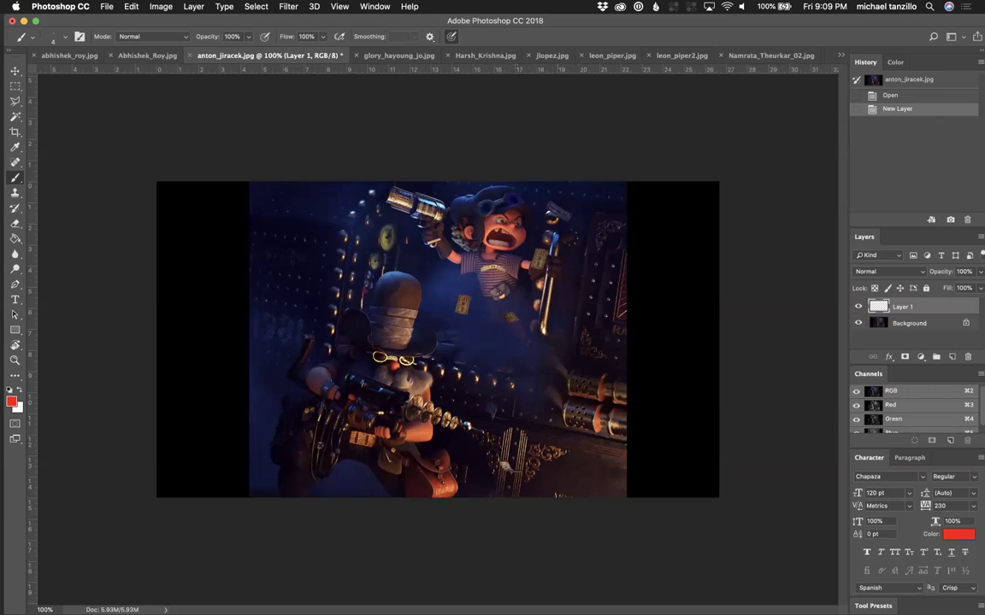
Step: Try red brush marks by the airborne character's raised tool and around the hatted gunman, undoing each one
mouse_move(376, 188)
left_mouse_down()
mouse_move(316, 303)
mouse_move(320, 358)
mouse_move(496, 395)
mouse_move(469, 347)
mouse_move(402, 328)
mouse_move(326, 283)
mouse_move(389, 209)
left_mouse_up()
key("super+z")
left_click_drag(371, 286, 312, 363)
key("super+z")
mouse_move(321, 315)
left_mouse_down()
mouse_move(385, 313)
mouse_move(394, 337)
mouse_move(386, 313)
left_mouse_up()
key("super+z")
left_click(453, 259)
key("super+z")
Step: On the sunset city image, circle the dark right-hand building in red and number the building depth planes 1 and 2 on both sides
key("ctrl+Tab")
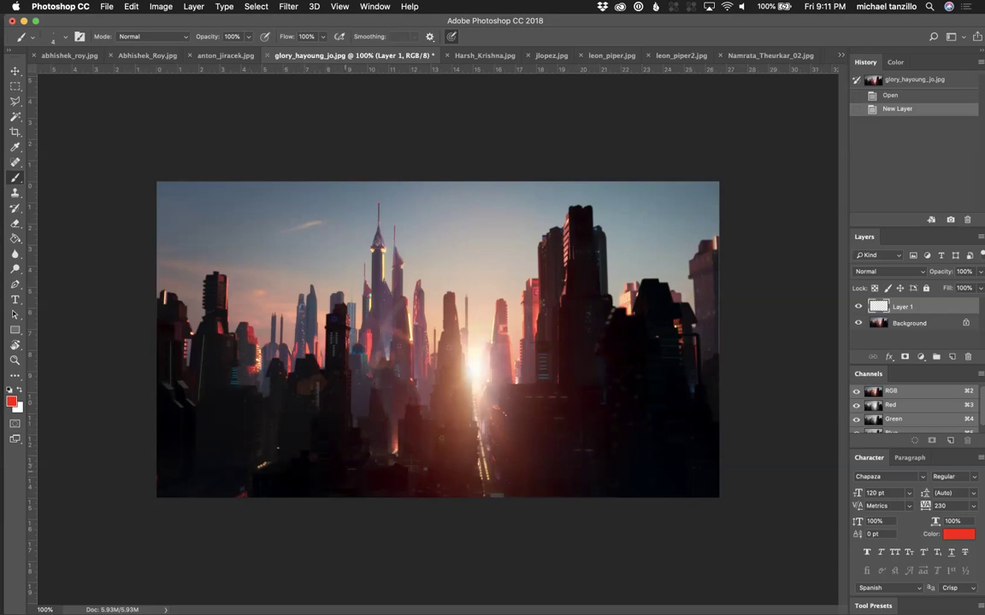
mouse_move(657, 292)
left_mouse_down()
mouse_move(693, 410)
mouse_move(637, 301)
left_mouse_up()
left_click_drag(565, 350, 581, 373)
left_click_drag(656, 365, 661, 422)
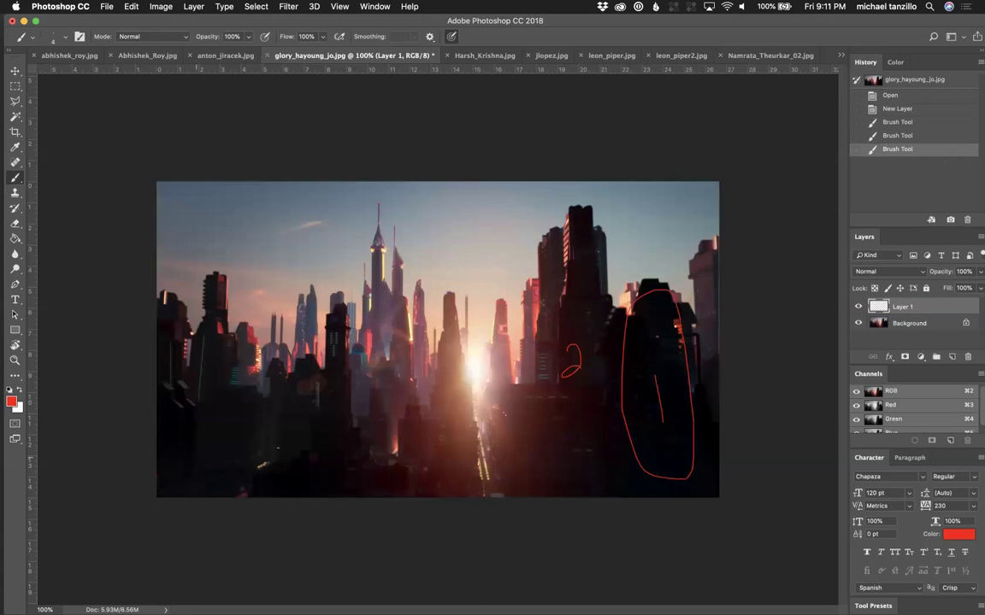
left_click_drag(170, 434, 171, 463)
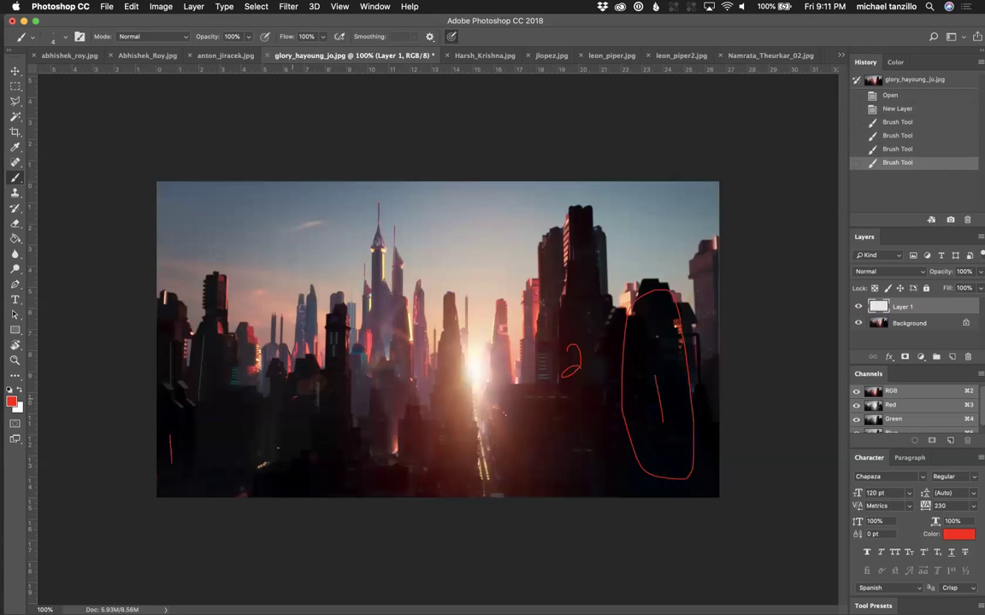
left_click_drag(291, 402, 314, 416)
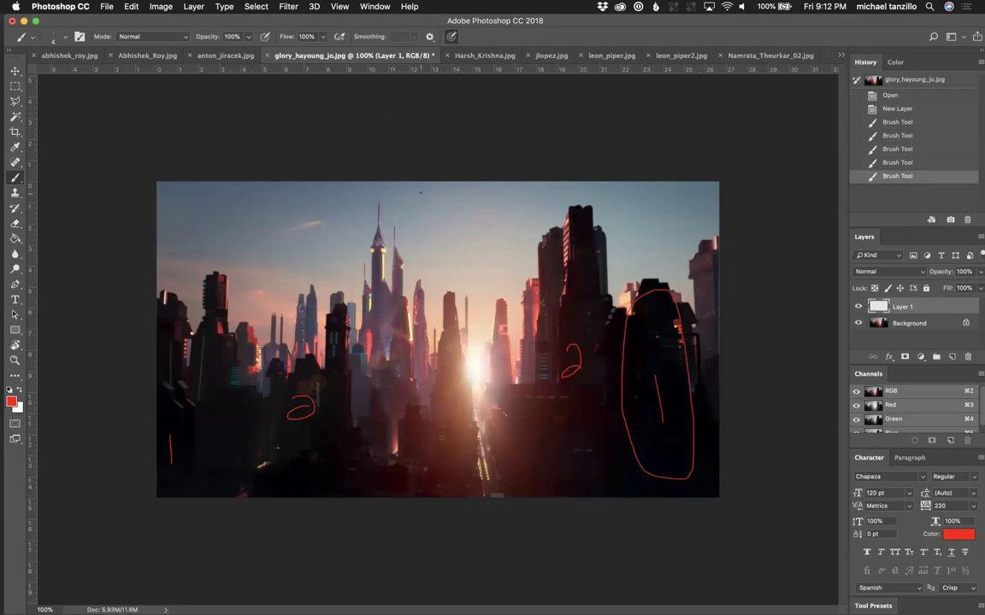
Step: Check the Facebook live post again, return to Photoshop, and view the green armchair image at 200%
key("ctrl+Right")
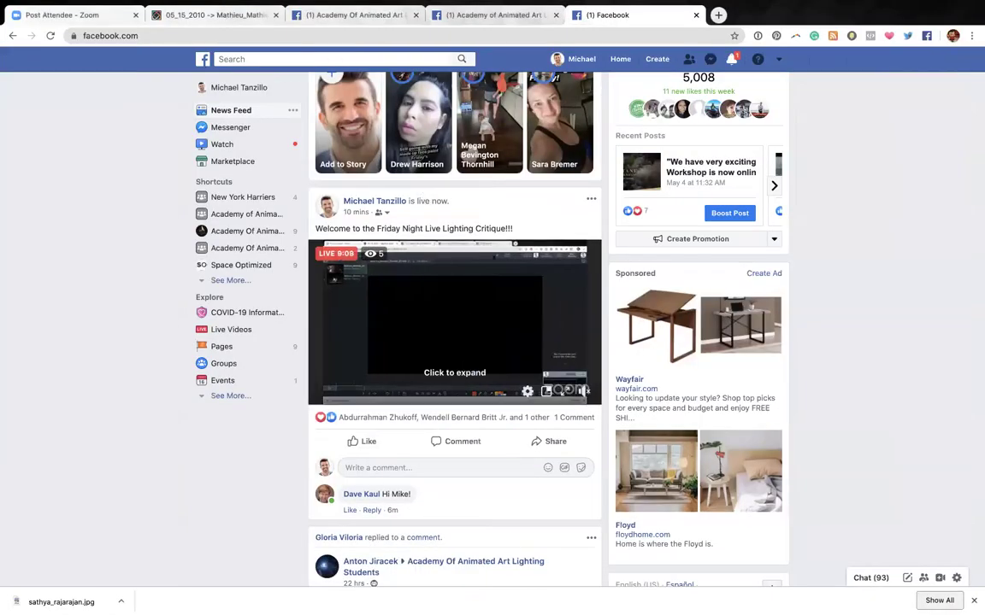
key("ctrl+Left")
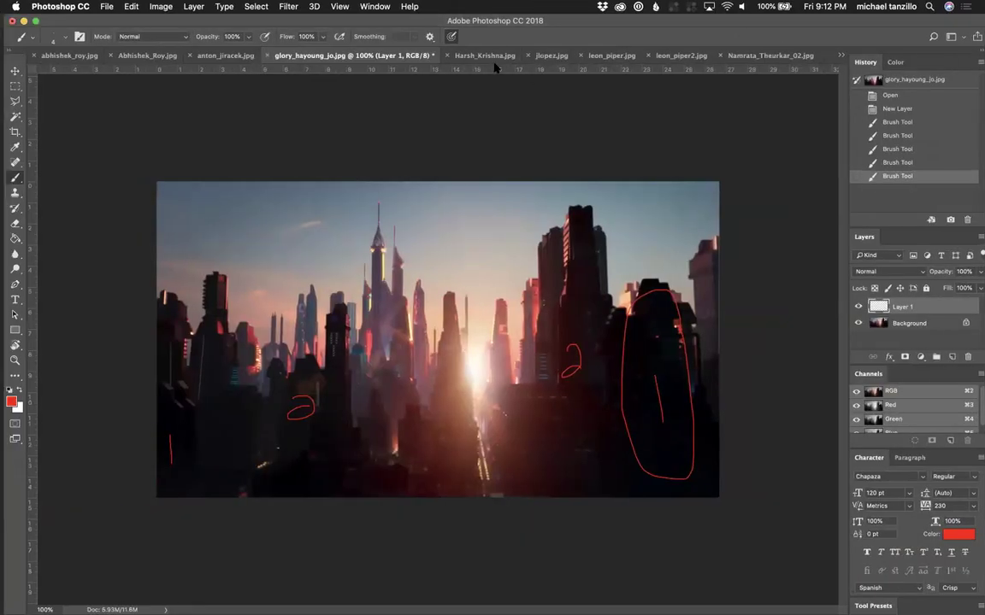
left_click(466, 56)
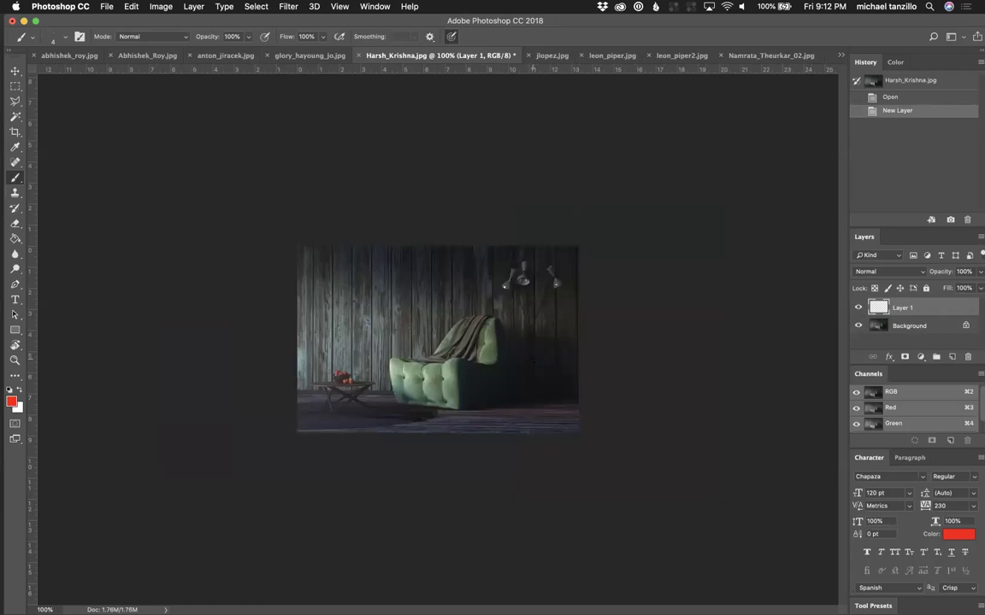
key("super+equal")
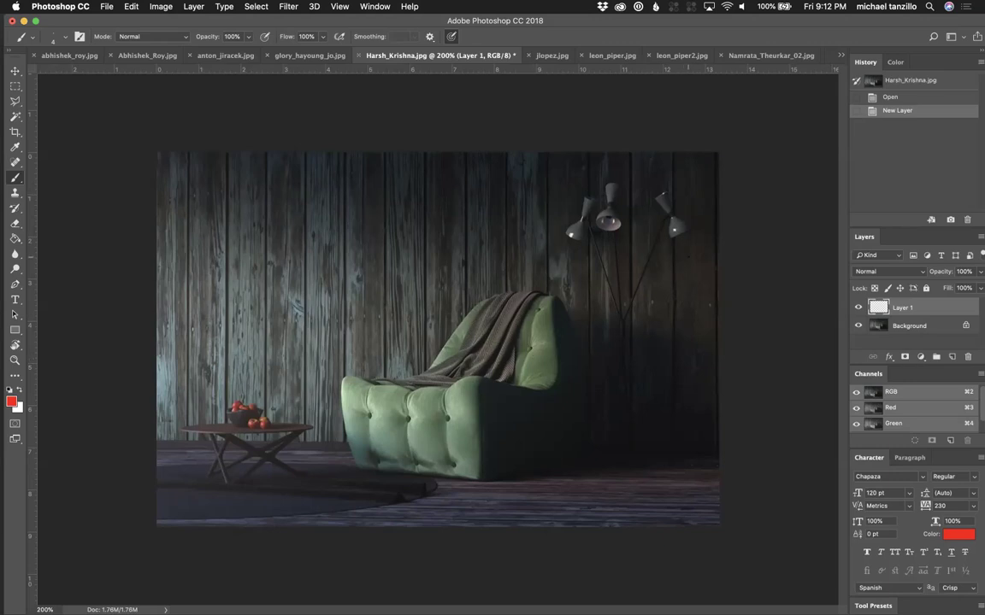
Step: Try red brush marks around the lamp heads and across the wooden wall, undoing them
mouse_move(687, 228)
left_mouse_down()
mouse_move(642, 211)
mouse_move(570, 211)
mouse_move(559, 242)
mouse_move(600, 250)
mouse_move(675, 215)
left_mouse_up()
key("super+z")
mouse_move(687, 201)
left_mouse_down()
mouse_move(564, 187)
mouse_move(616, 229)
mouse_move(675, 190)
left_mouse_up()
key("super+z")
mouse_move(195, 250)
left_mouse_down()
mouse_move(517, 279)
mouse_move(637, 320)
mouse_move(607, 289)
mouse_move(637, 320)
left_mouse_up()
Step: Apply Levels to the green armchair image's Background layer with input black 10 and input white 208
left_click(894, 326)
key("super+l")
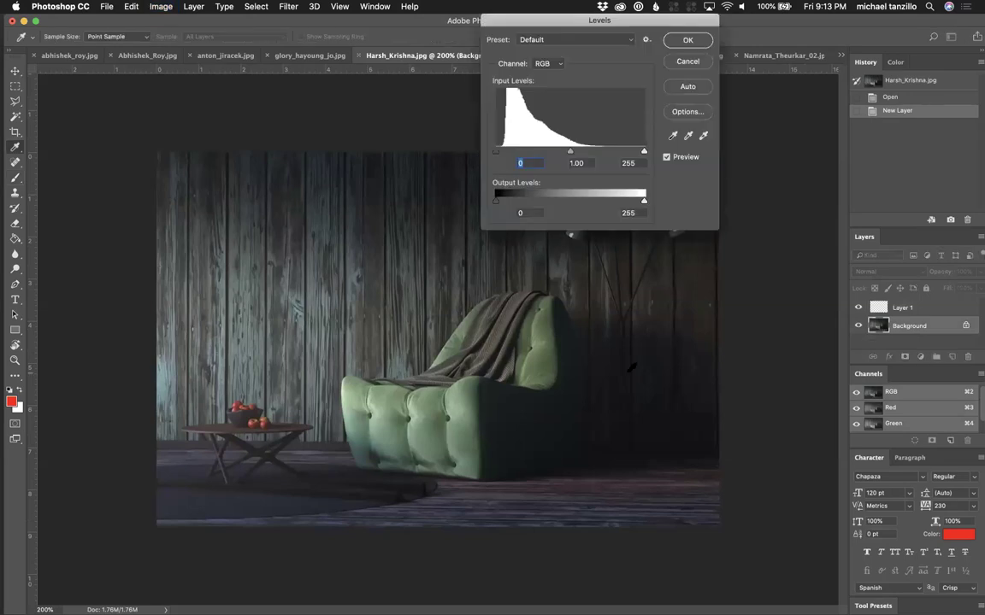
left_click_drag(643, 152, 616, 153)
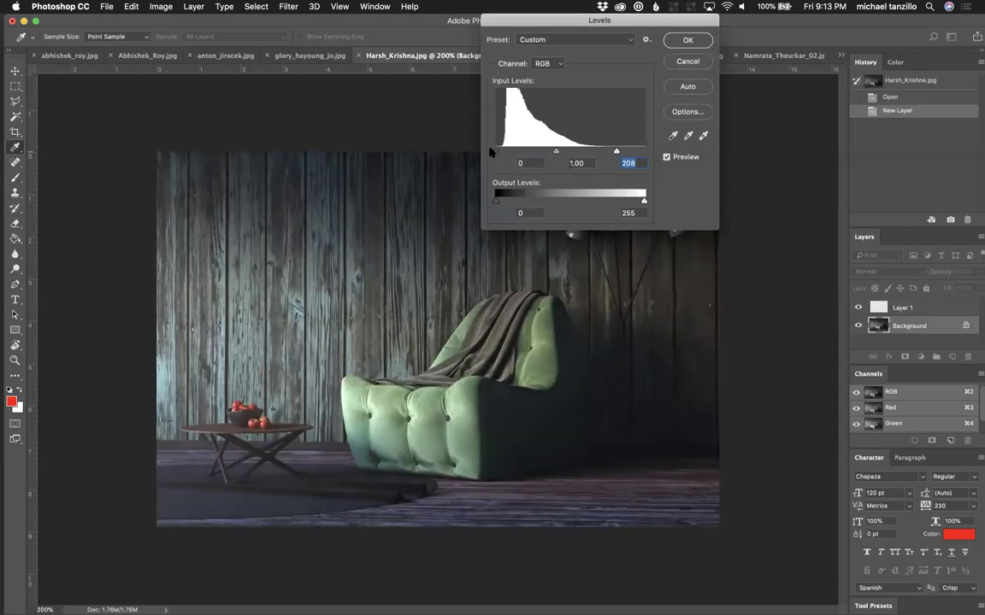
left_click_drag(492, 153, 502, 151)
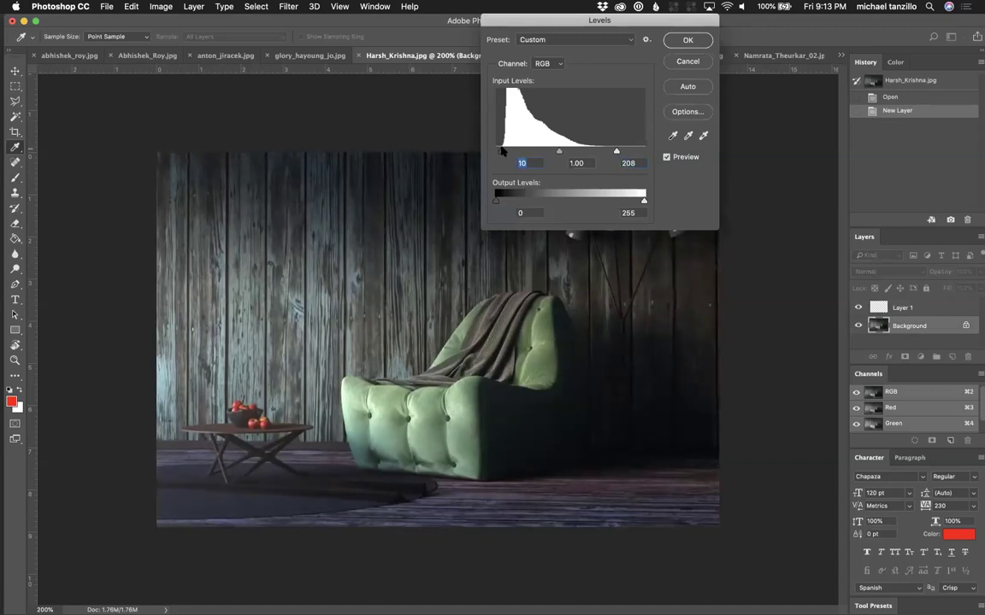
left_click(694, 39)
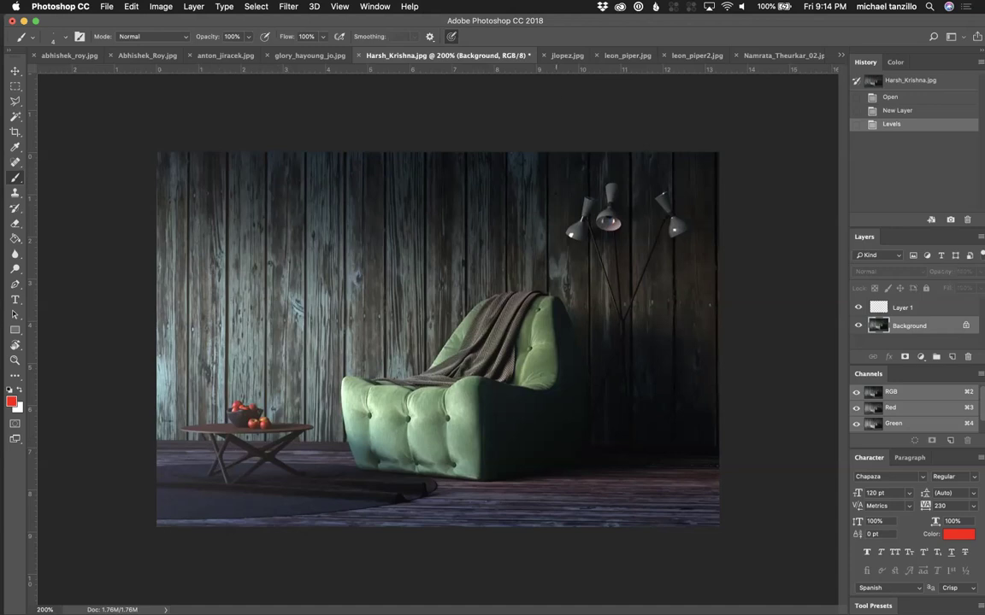
Step: Compare the night city image with colored spotlights against the annotated sunset city image
left_click(554, 55)
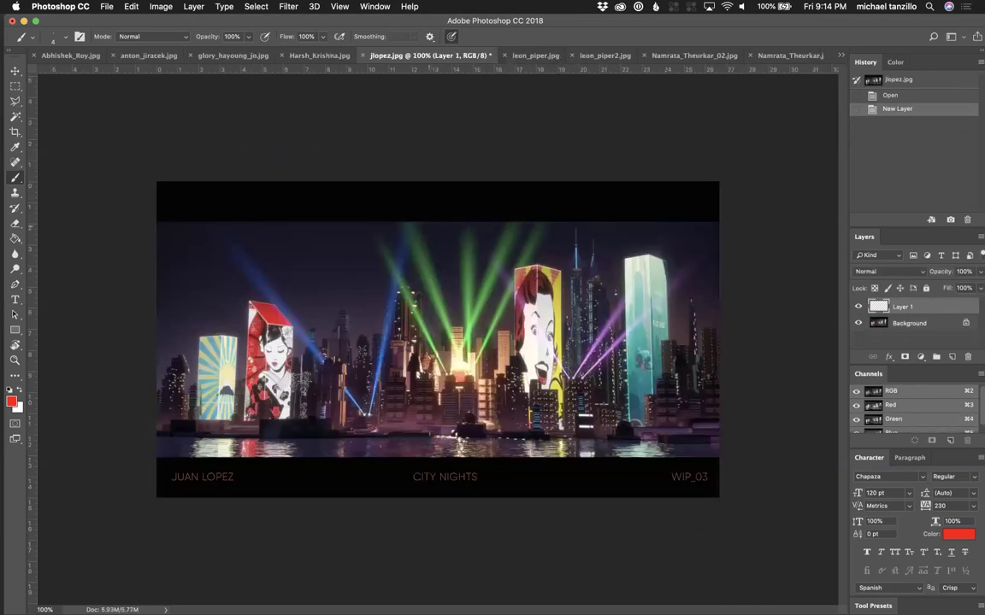
left_click(230, 56)
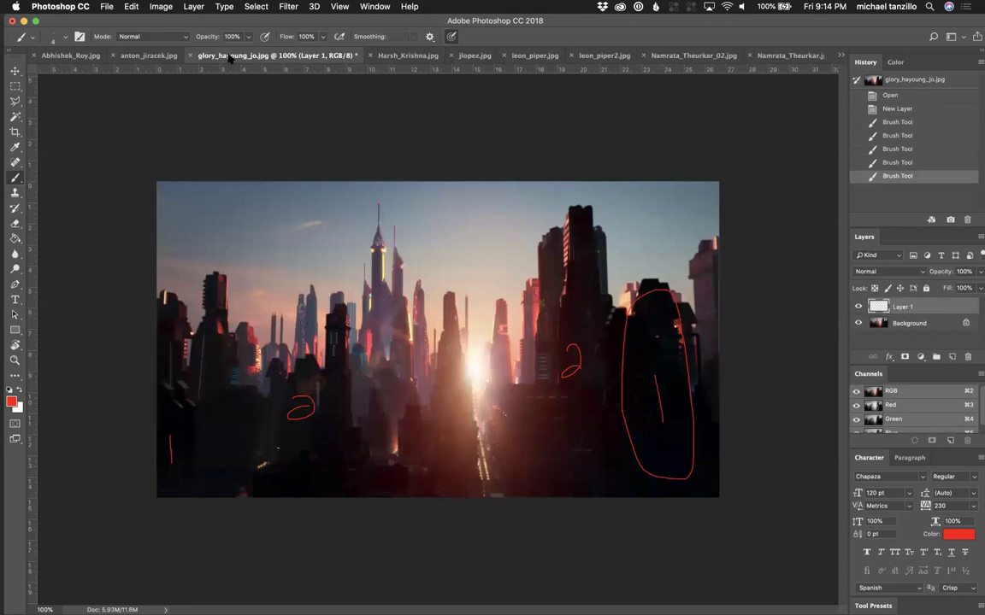
left_click(473, 56)
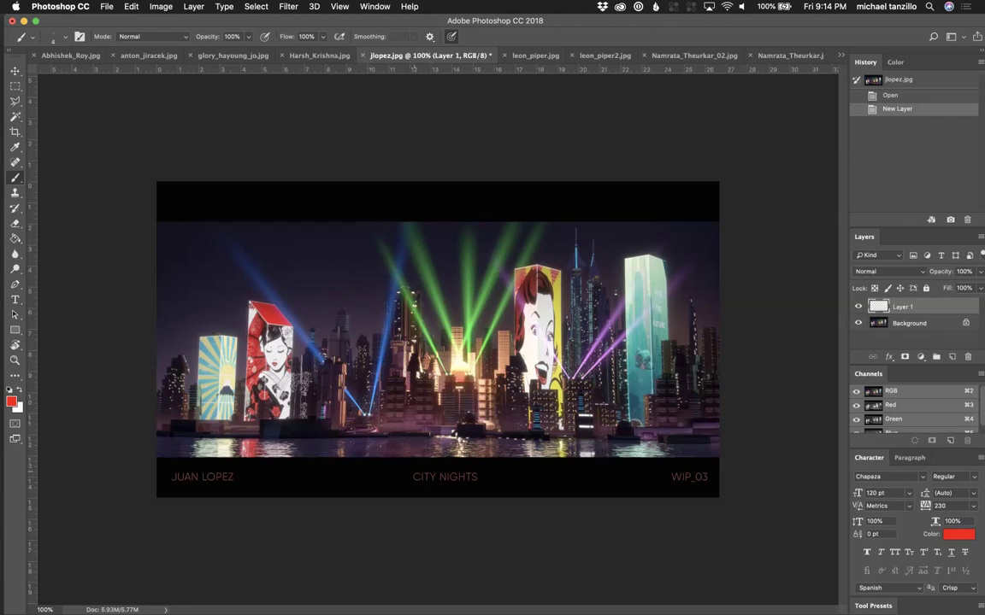
Step: Mark the leftmost billboard tower of the night city in red, after trying and undoing three marks around the neighboring buildings
key("super+plus")
key("super+minus")
mouse_move(246, 292)
left_mouse_down()
mouse_move(292, 304)
mouse_move(239, 318)
mouse_move(239, 334)
left_mouse_up()
key("super+z")
left_click_drag(316, 389, 355, 395)
key("super+z")
mouse_move(273, 282)
left_mouse_down()
mouse_move(256, 269)
mouse_move(205, 295)
mouse_move(247, 363)
mouse_move(310, 313)
left_mouse_up()
key("super+z")
mouse_move(213, 316)
left_mouse_down()
mouse_move(176, 378)
mouse_move(232, 418)
mouse_move(239, 321)
left_mouse_up()
Step: Switch to the cloud city image and try a vertical red line below the curved tower and a circle around the dark clouds, undoing both
key("ctrl+Tab")
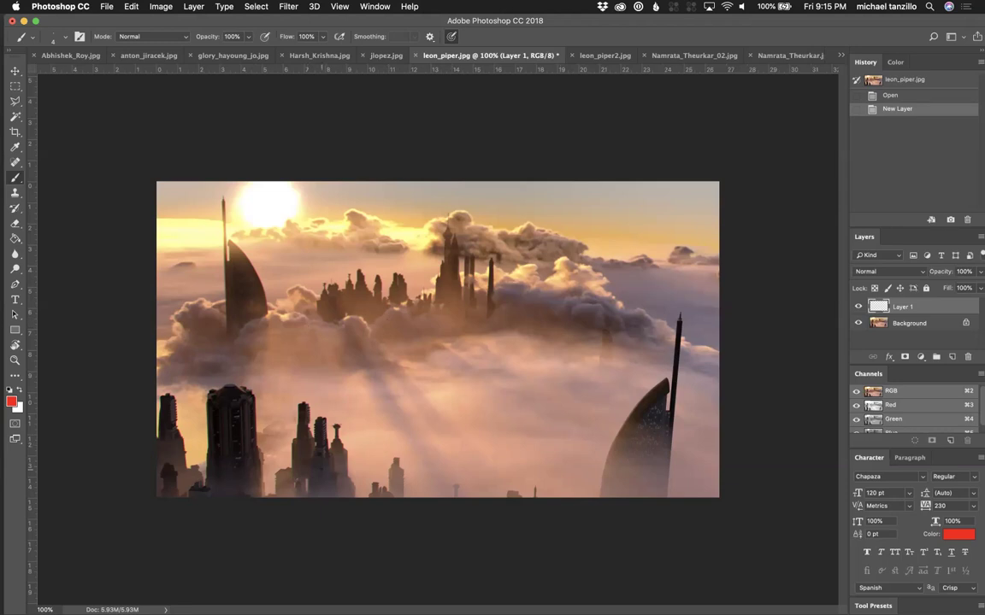
left_click_drag(267, 318, 266, 413)
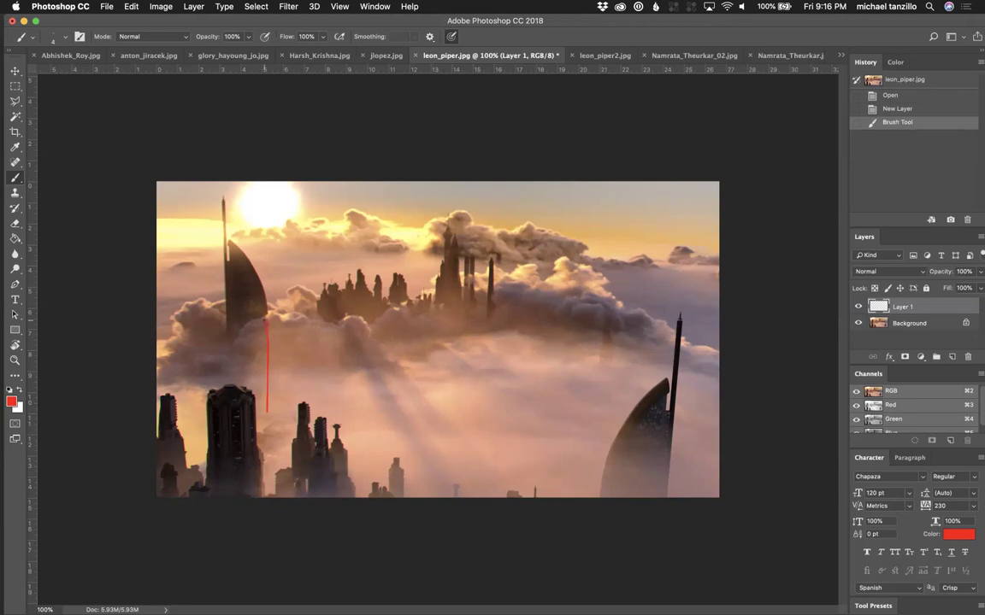
key("super+z")
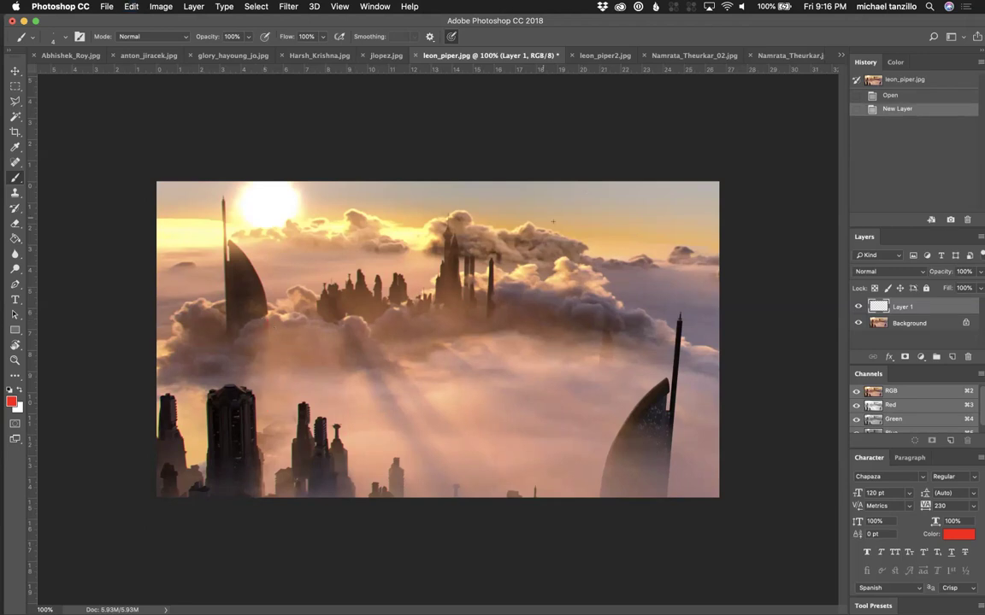
mouse_move(567, 229)
left_mouse_down()
mouse_move(431, 224)
mouse_move(421, 253)
mouse_move(521, 266)
mouse_move(586, 255)
mouse_move(560, 225)
left_mouse_up()
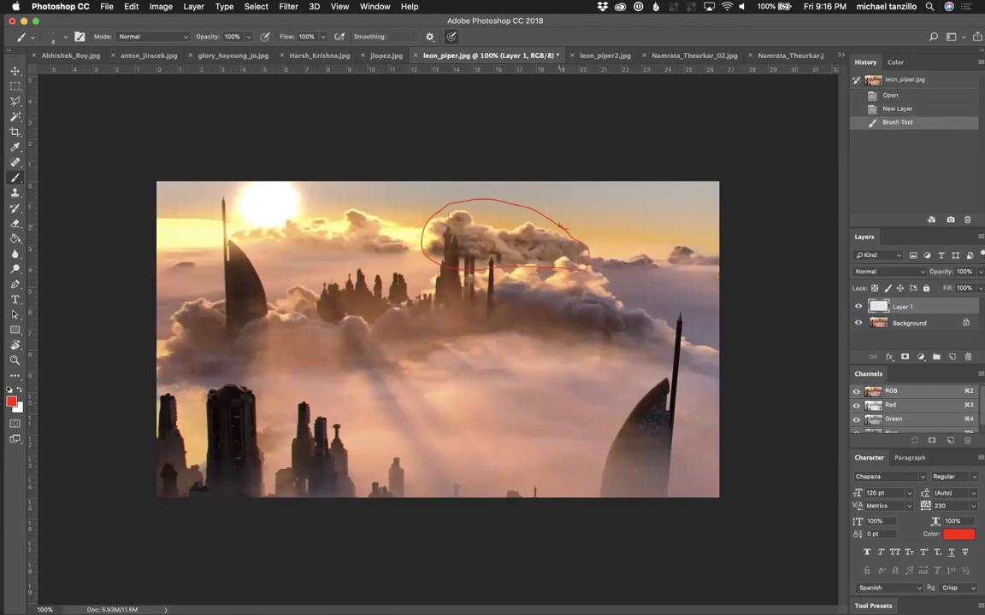
key("super+z")
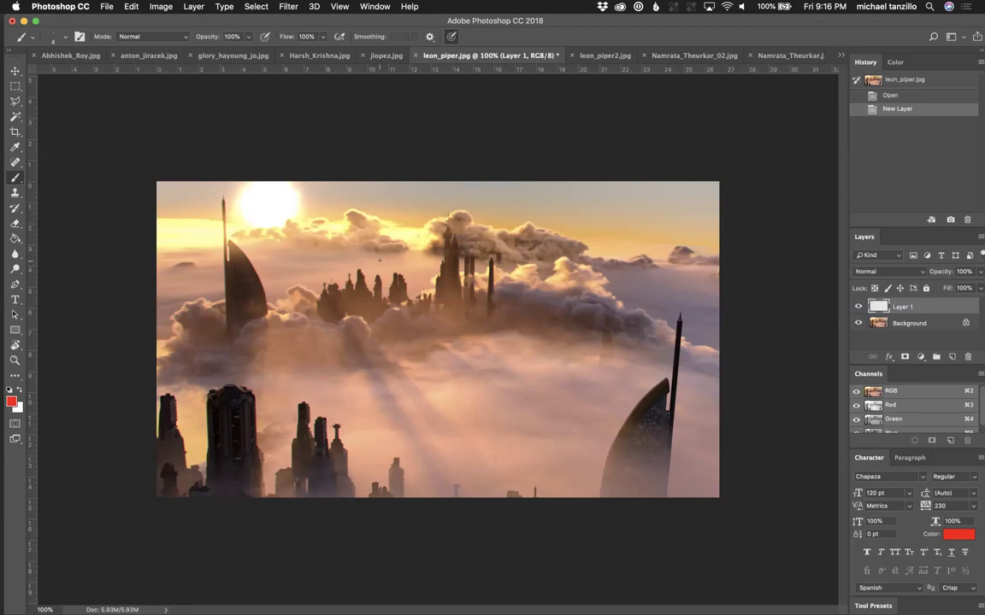
Step: Circle the distant city silhouettes and the cloud and sky area at the image's right edge in red
mouse_move(380, 259)
left_mouse_down()
mouse_move(332, 255)
mouse_move(303, 275)
mouse_move(294, 308)
left_mouse_up()
mouse_move(376, 336)
left_mouse_down()
mouse_move(445, 346)
mouse_move(516, 265)
mouse_move(451, 214)
mouse_move(380, 258)
mouse_move(364, 256)
left_mouse_up()
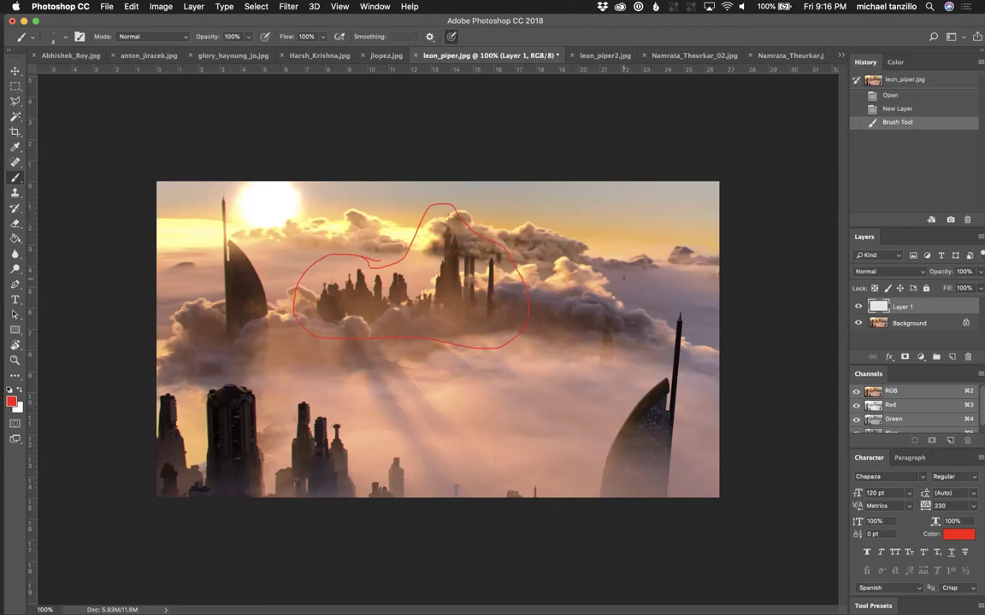
mouse_move(629, 270)
left_mouse_down()
mouse_move(660, 250)
mouse_move(719, 261)
mouse_move(715, 216)
mouse_move(608, 243)
mouse_move(684, 201)
left_mouse_up()
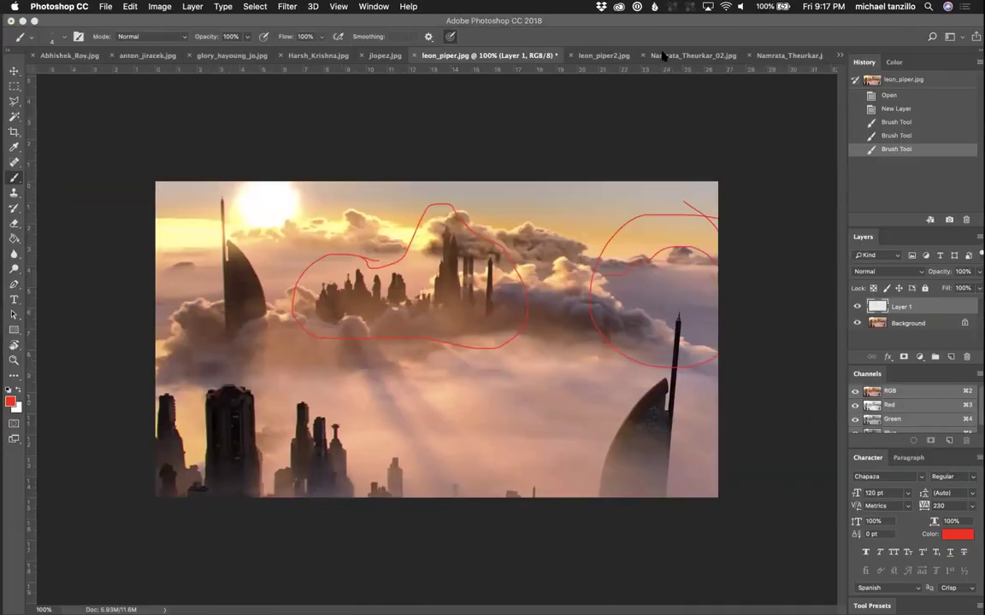
Step: Switch to the lava skull image and circle the reclining character, the airborne character and the top of the skull's mouth in red
left_click(590, 56)
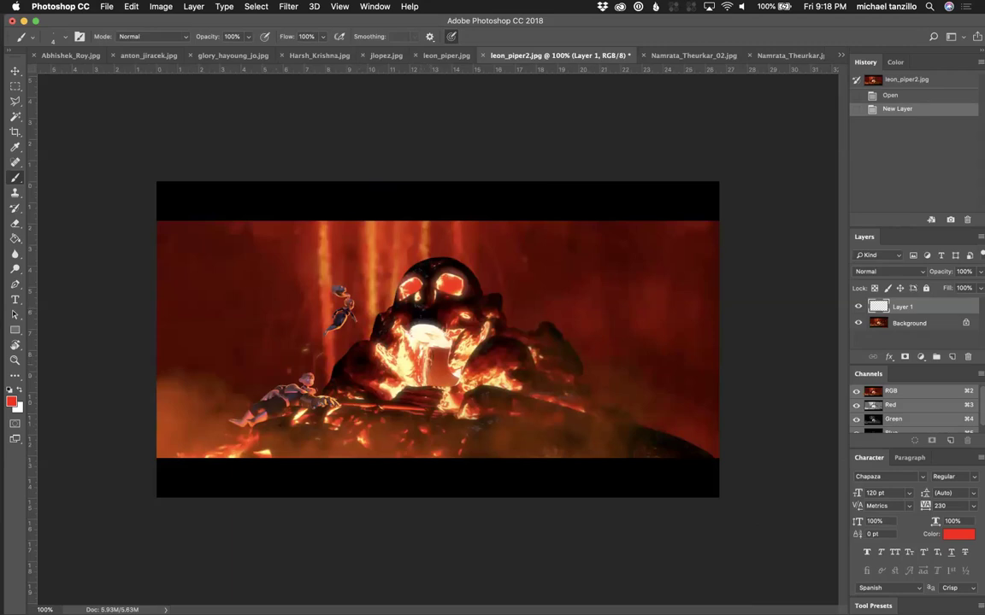
left_click_drag(233, 366, 256, 383)
left_click_drag(319, 291, 350, 292)
left_click_drag(432, 308, 436, 310)
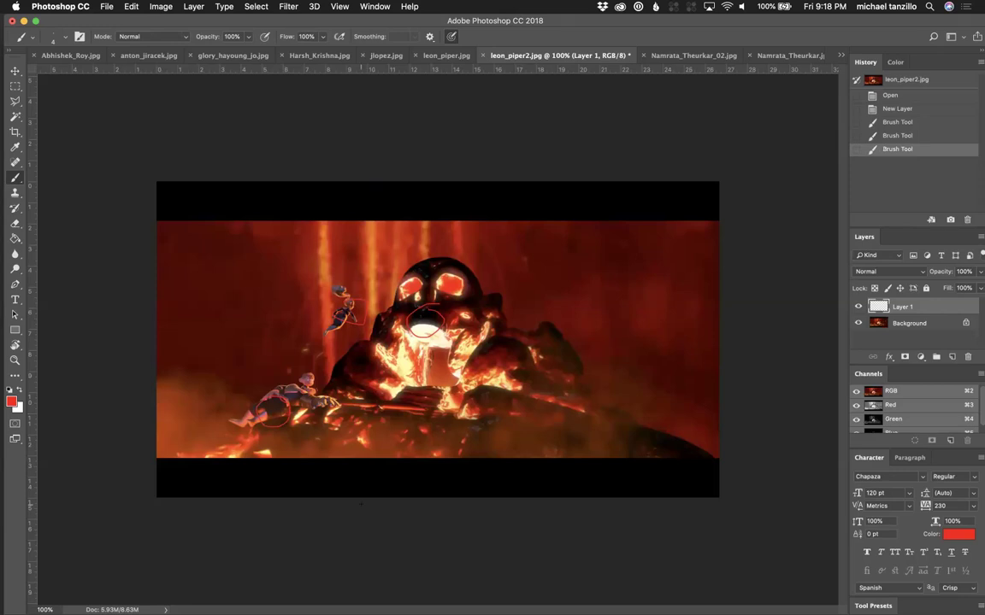
Step: Hide the annotations on Layer 1, add a new layer, and circle the glowing opening in the skull's mouth in red
left_click(858, 306)
left_click(951, 355)
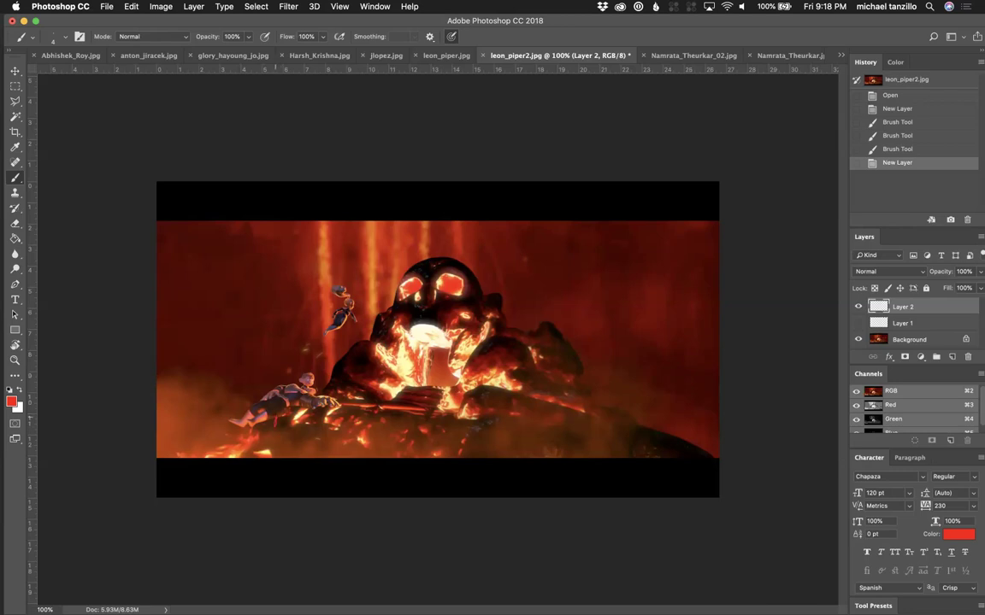
key("super+z")
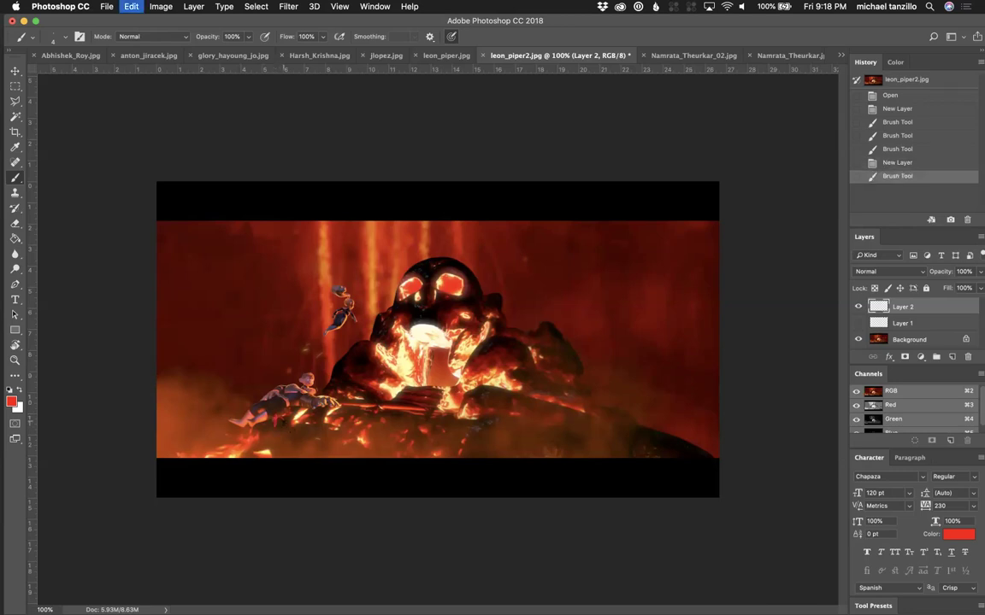
key("super+z")
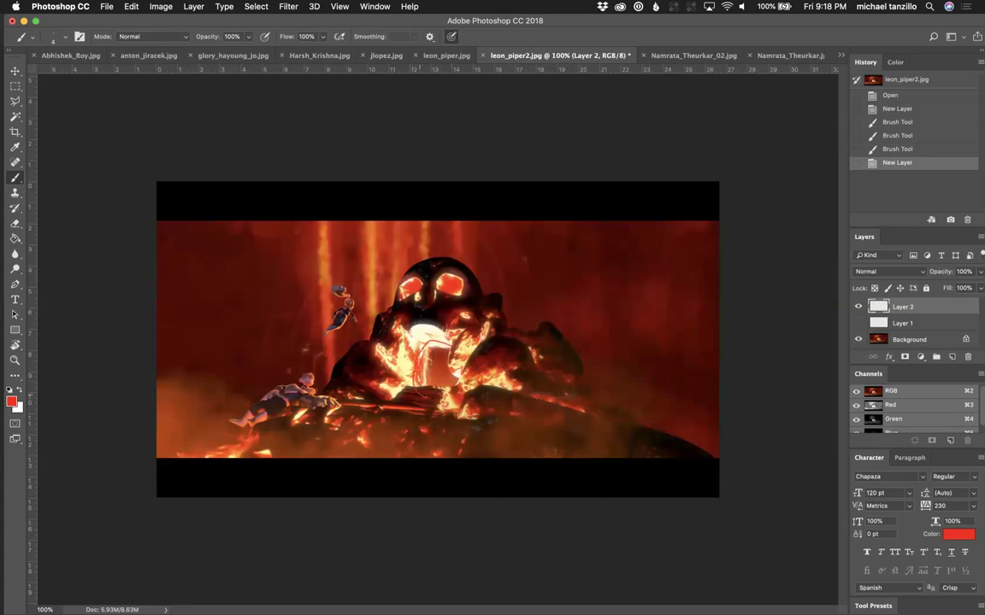
left_click(456, 282)
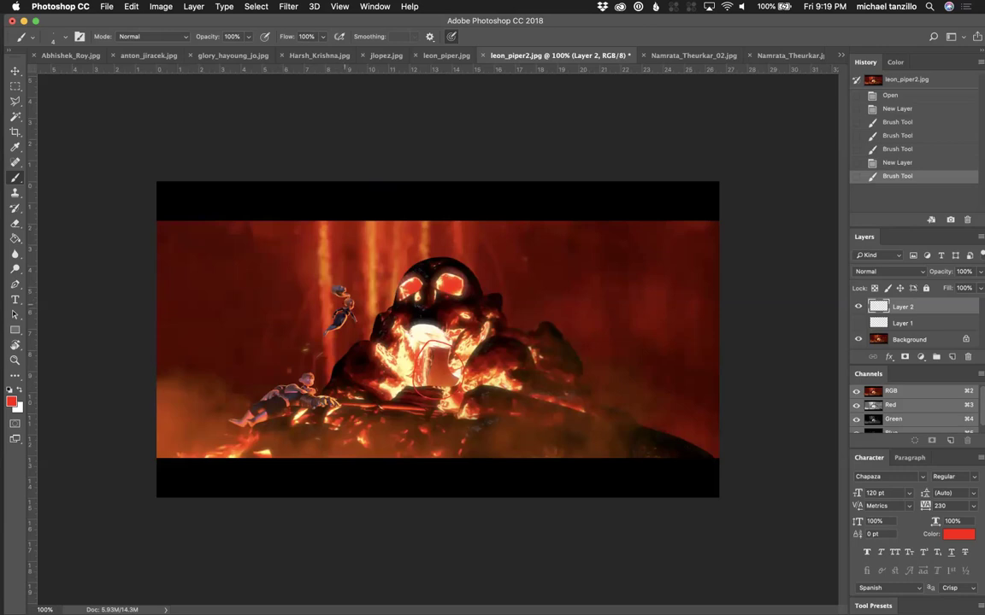
Step: Draw a red line from the airborne character toward the skull's mouth and circle the dark rock at the lower-right corner in red
left_click_drag(380, 341, 416, 355)
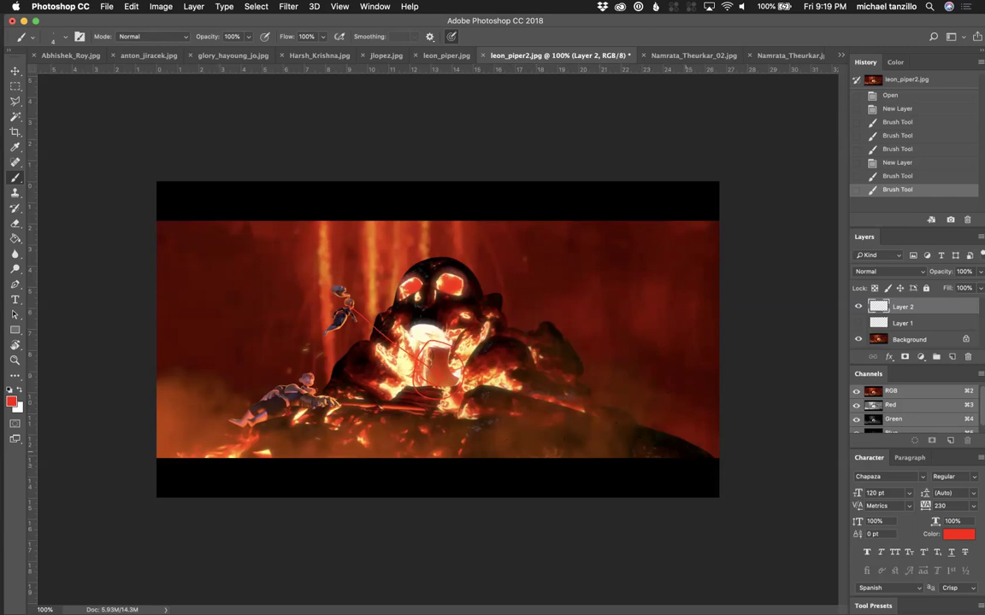
left_click_drag(676, 432, 679, 434)
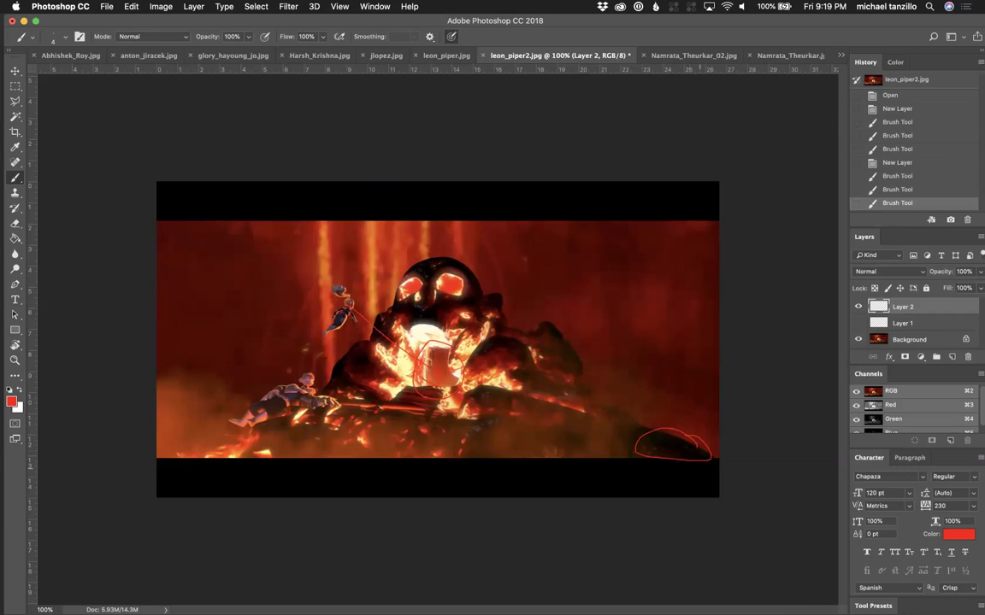
Step: Compare the dinosaur's render pass breakdown image with the full dinosaur corridor image
key("ctrl+Tab")
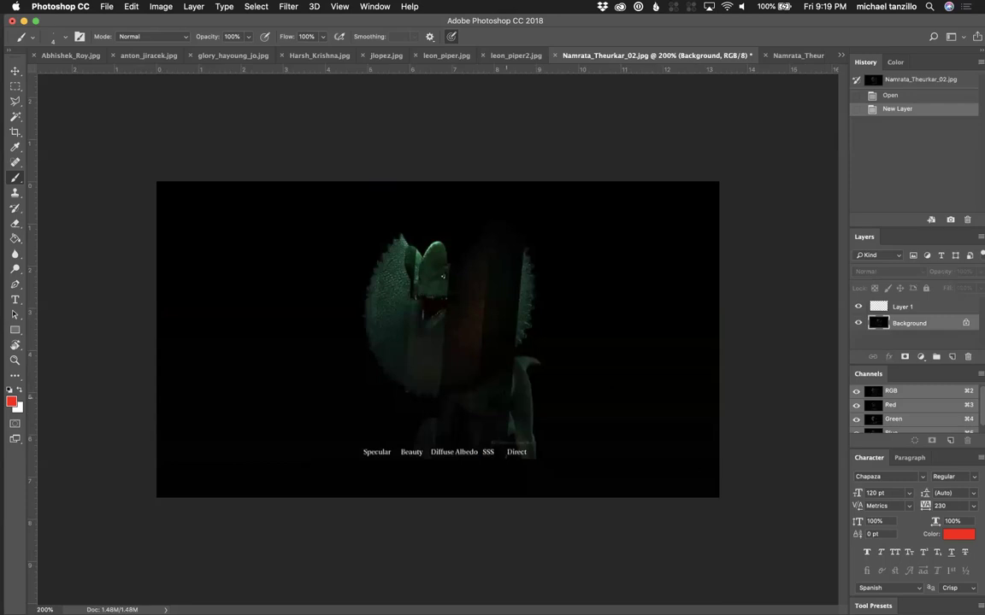
key("ctrl+Tab")
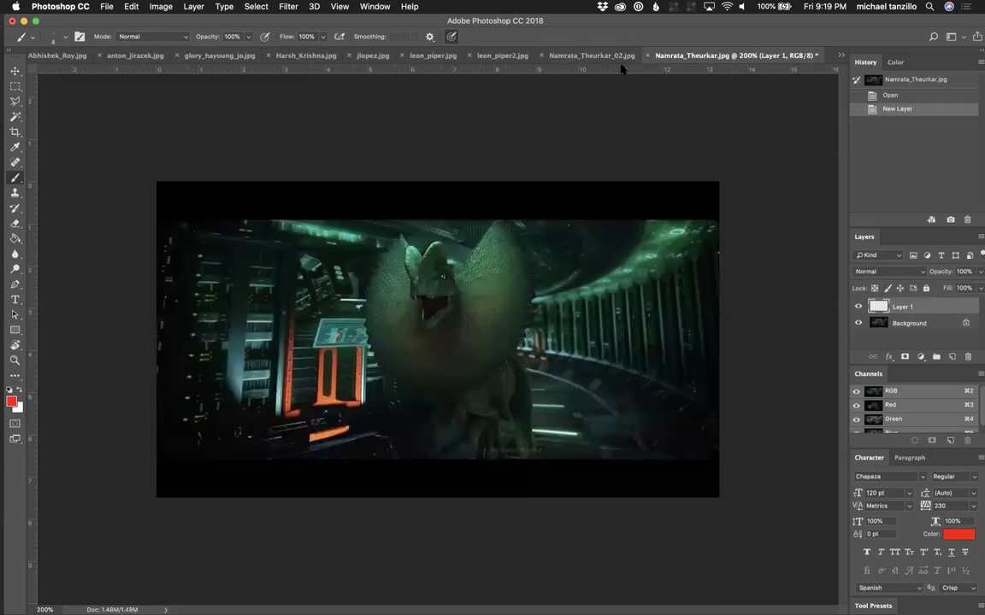
key("ctrl+shift+Tab")
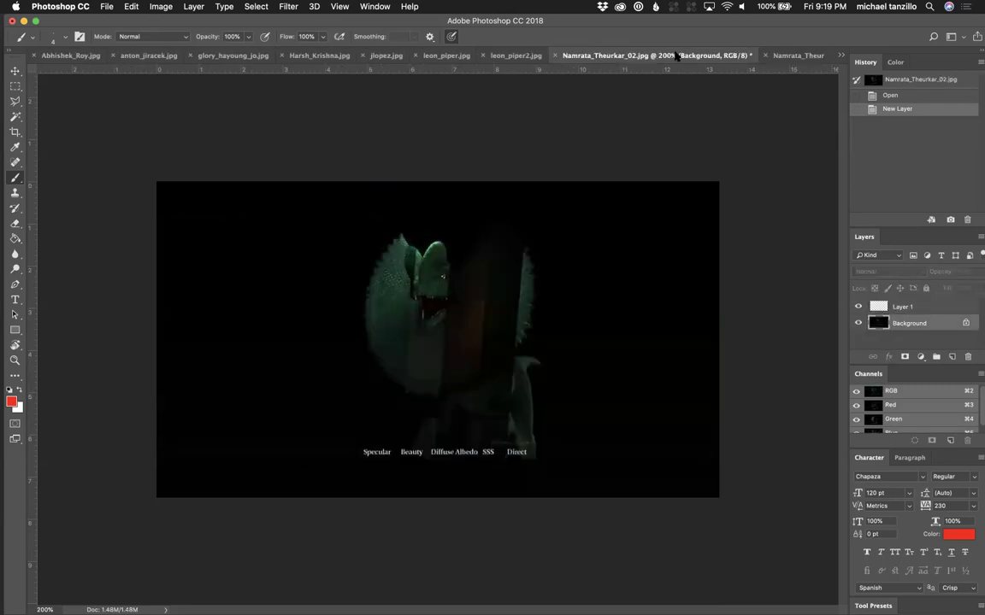
left_click(780, 57)
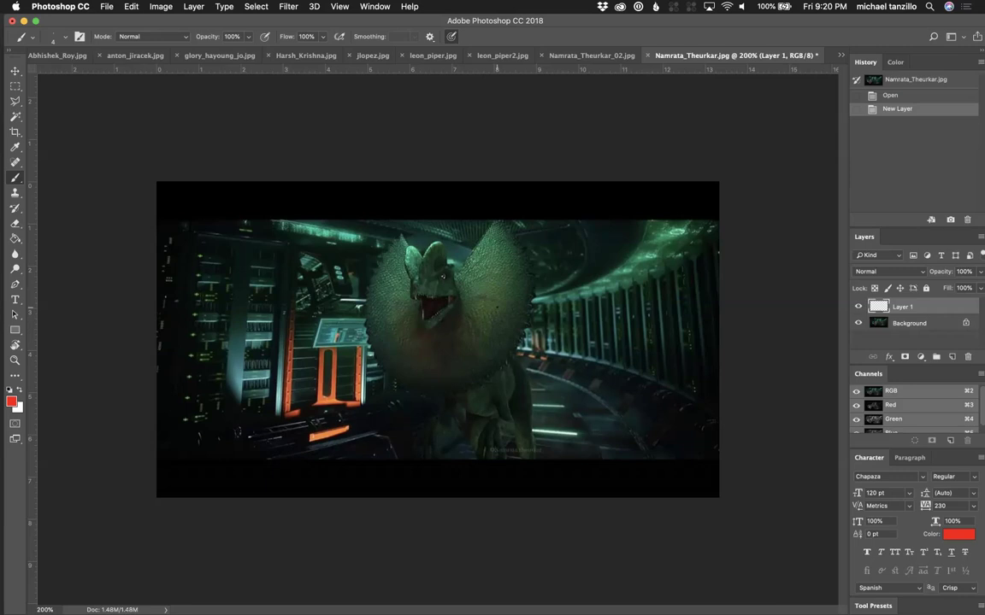
Step: Add a layer directly above the dinosaur image's background, fill it with black, and set its blend mode to Color
left_click(889, 323)
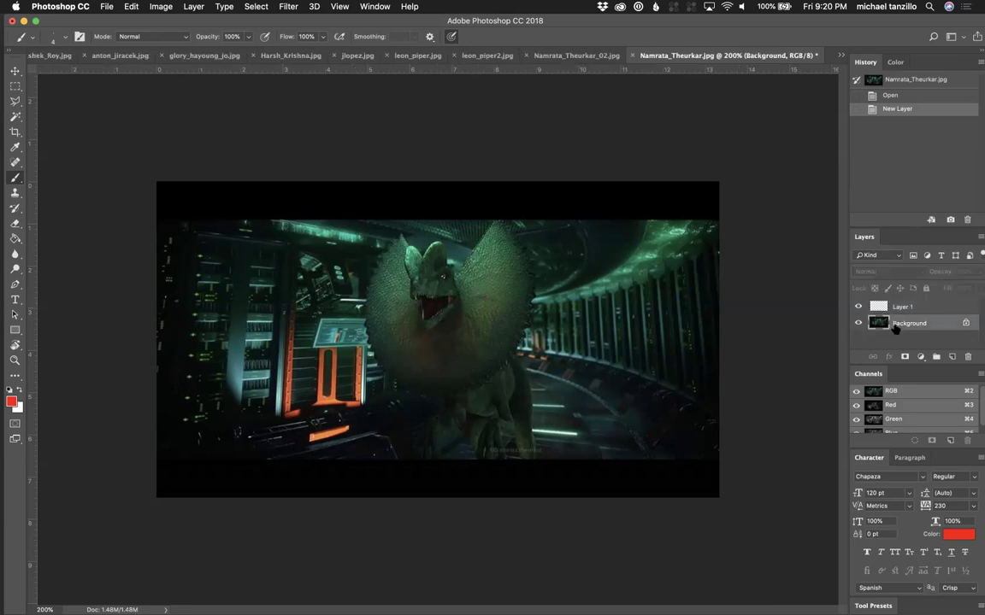
left_click(952, 357)
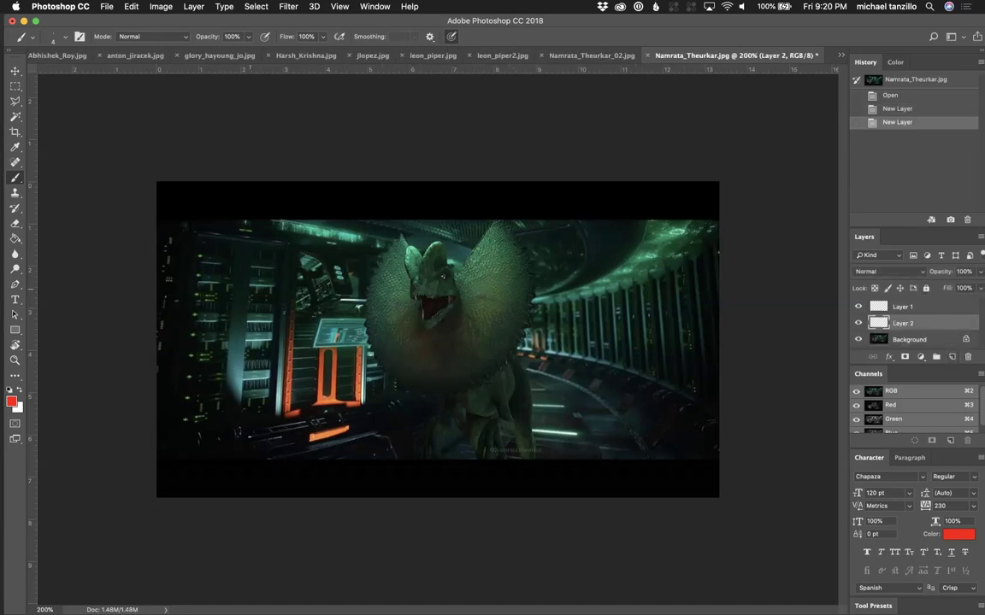
left_click(21, 392)
left_click(10, 401)
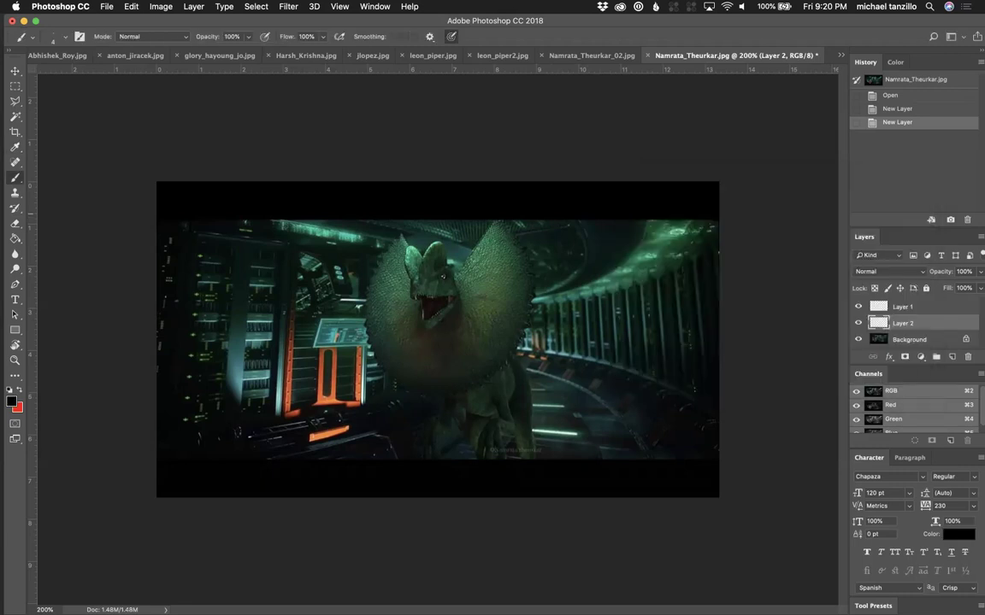
left_click(15, 238)
left_click(342, 259)
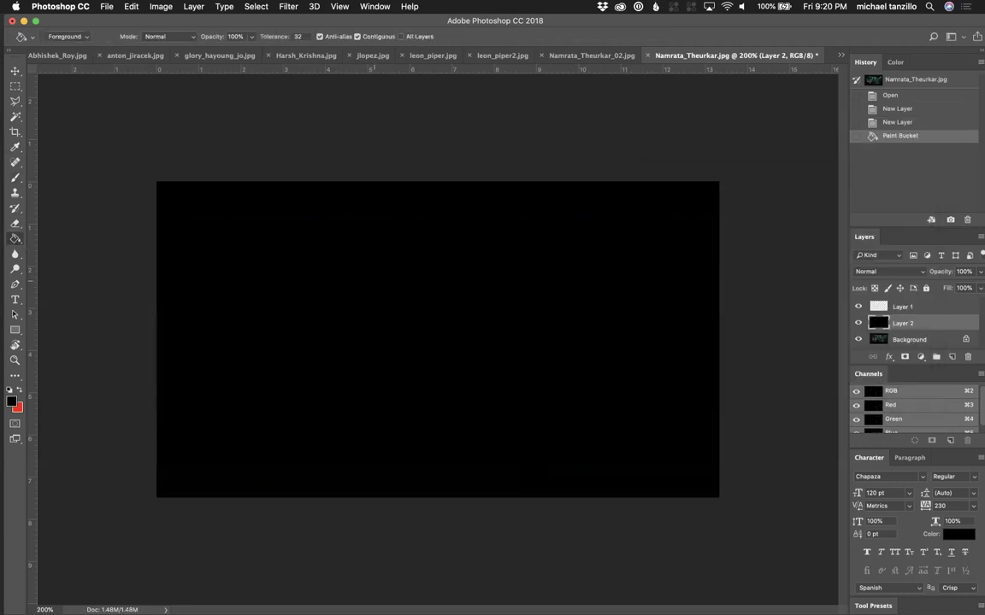
left_click(885, 271)
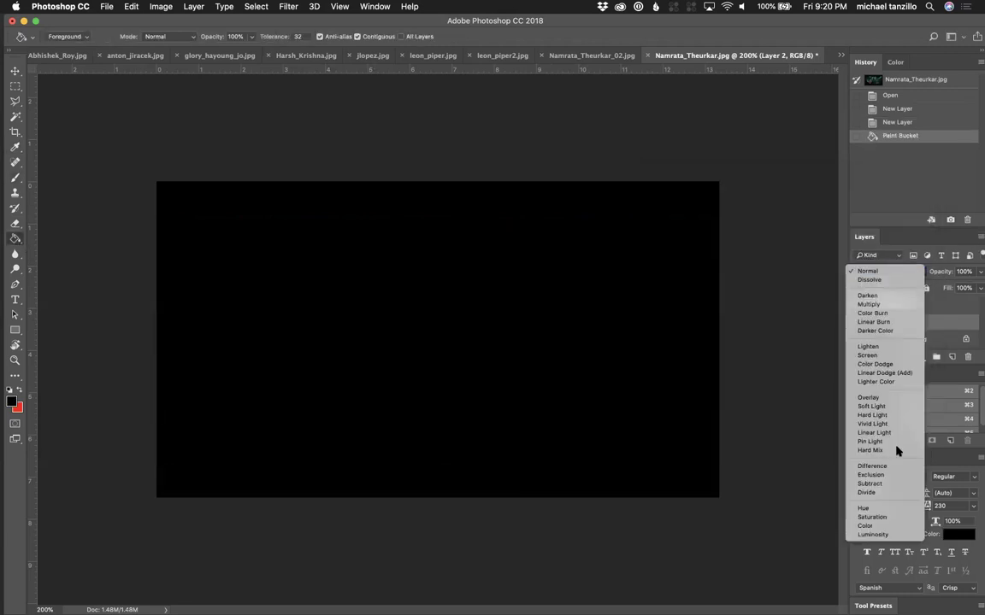
left_click(866, 525)
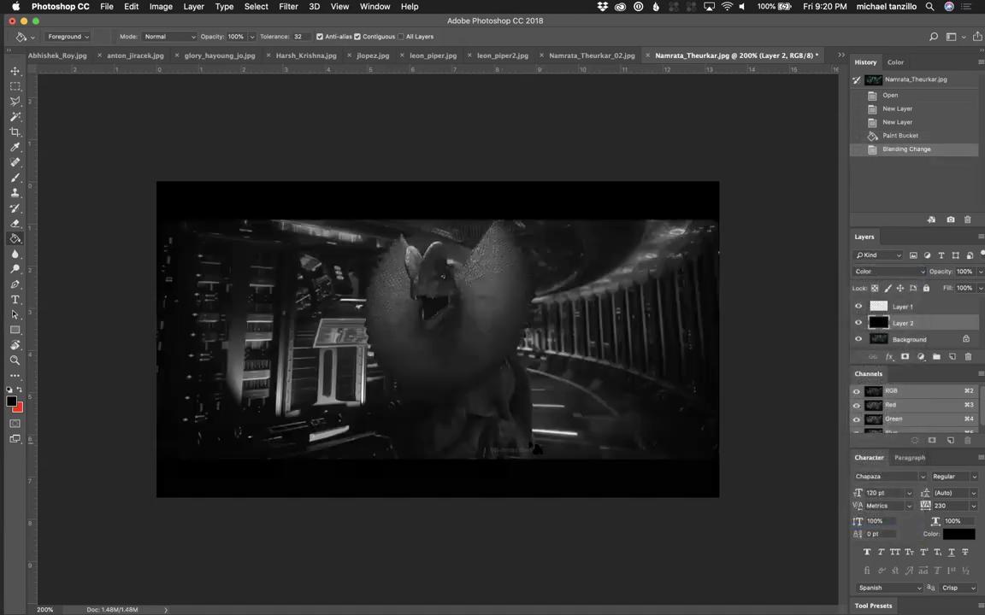
Step: Hide the black Layer 2 and circle the orange-lit console beside the dinosaur in red on Layer 1
left_click(858, 323)
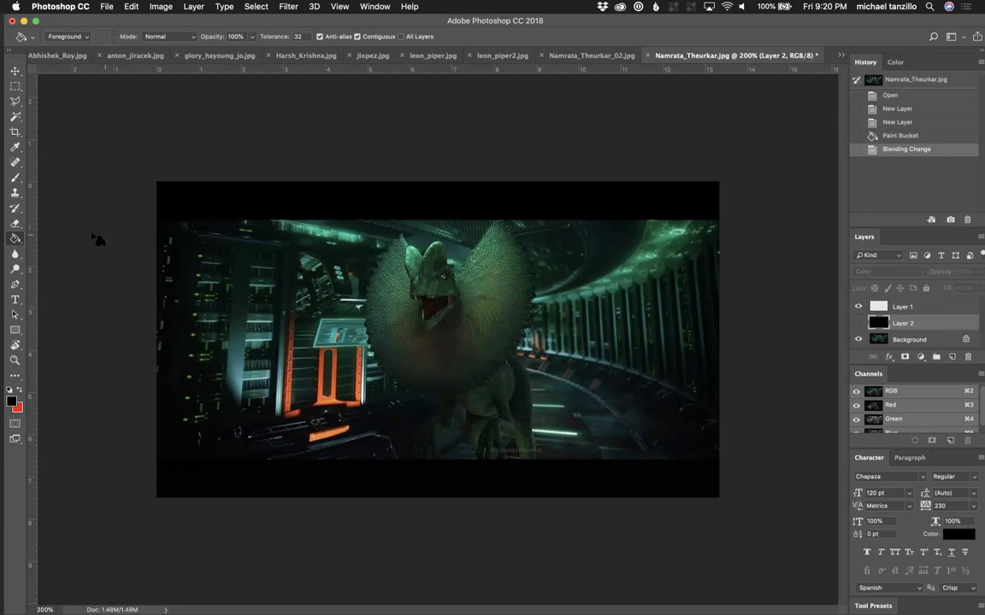
left_click(902, 306)
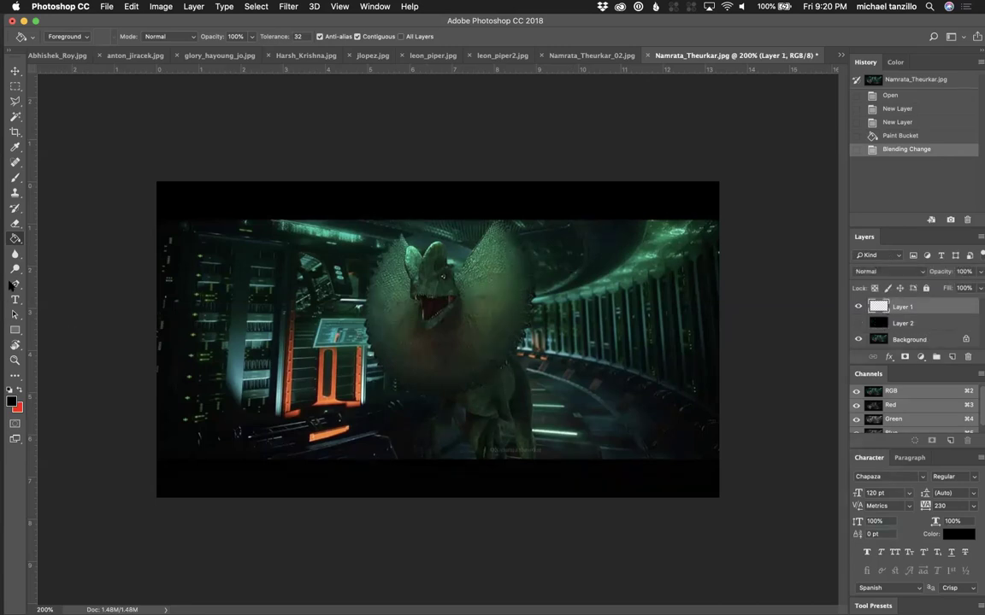
left_click(15, 177)
left_click_drag(336, 310, 310, 273)
key("x")
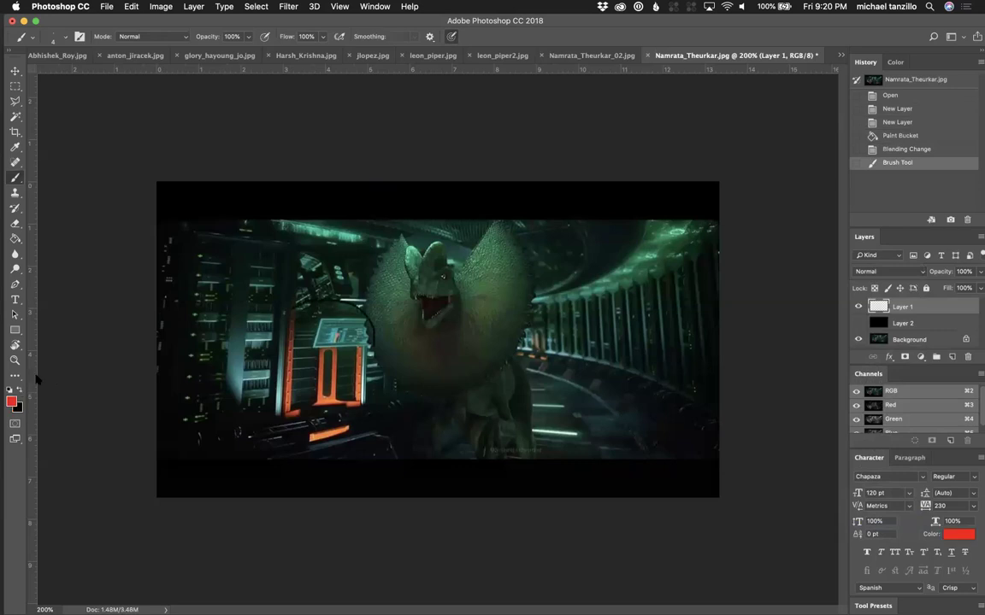
mouse_move(374, 340)
left_mouse_down()
mouse_move(357, 301)
mouse_move(280, 329)
mouse_move(289, 423)
mouse_move(338, 436)
mouse_move(375, 359)
mouse_move(368, 306)
left_mouse_up()
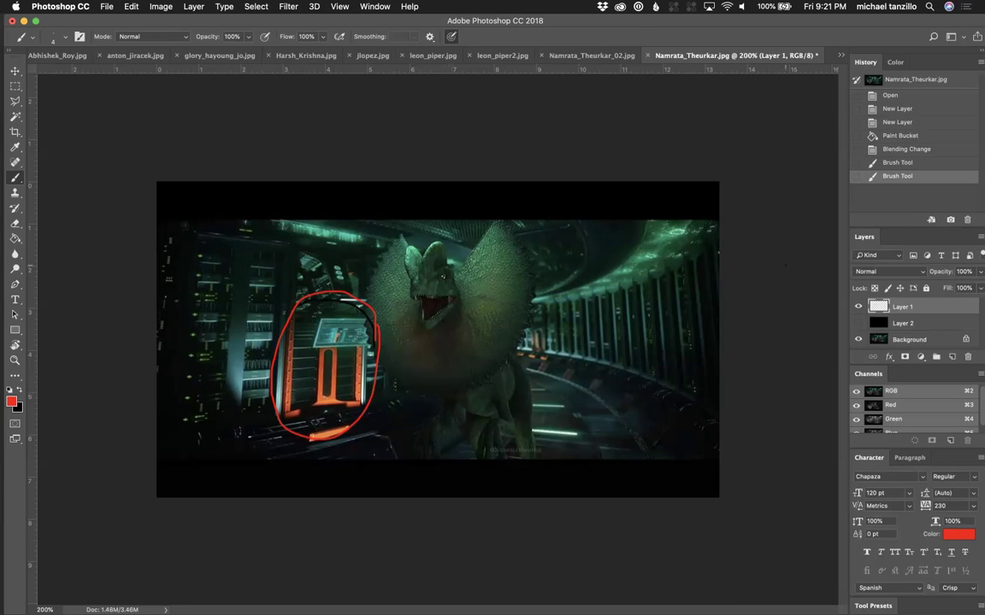
Step: Hide Layer 1, add a new layer, and try a red circle around the dinosaur's mouth, undoing it
left_click(858, 306)
left_click(953, 356)
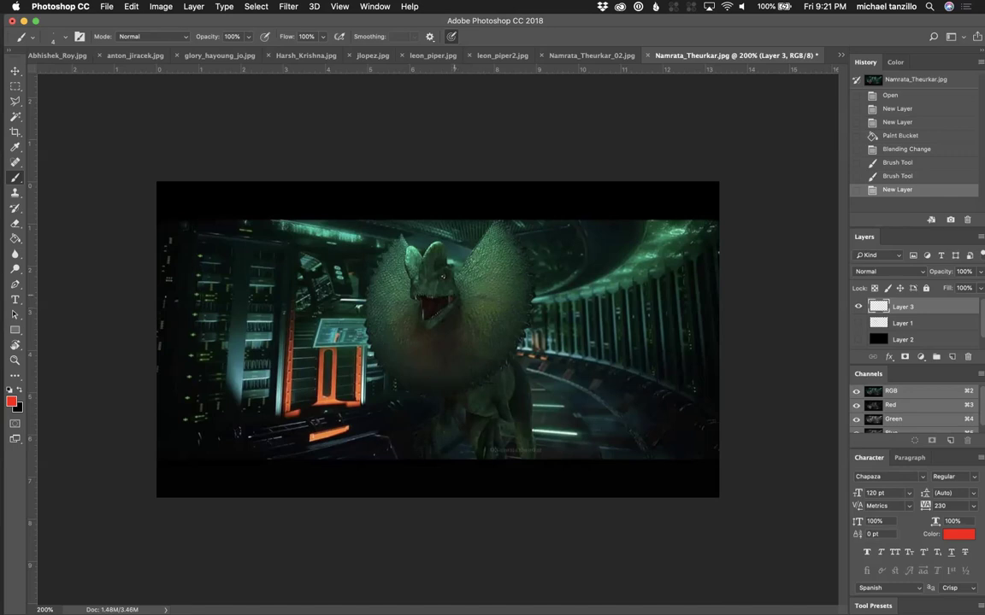
mouse_move(407, 318)
left_mouse_down()
mouse_move(456, 292)
mouse_move(413, 289)
left_mouse_up()
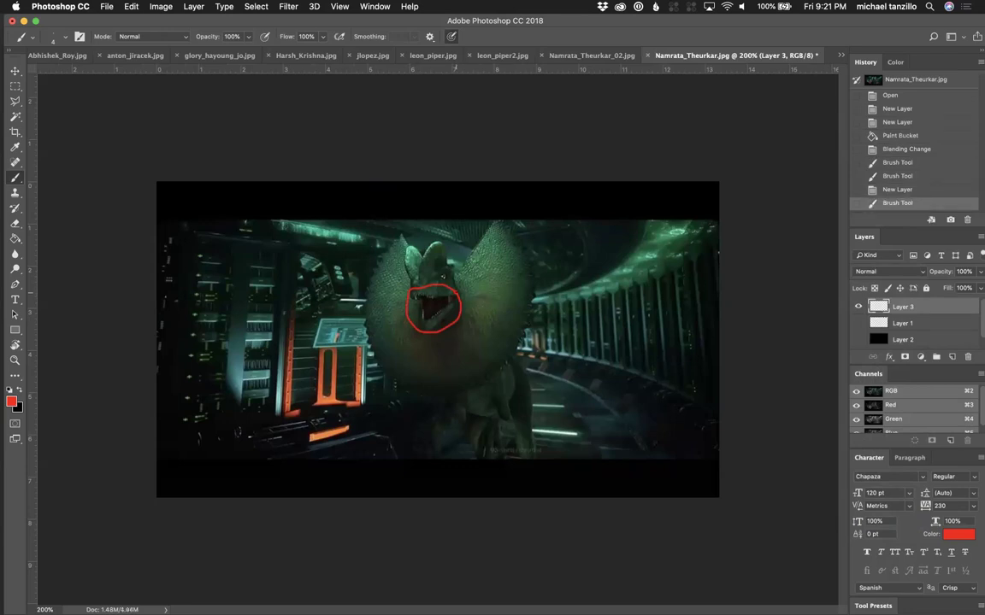
key("super+z")
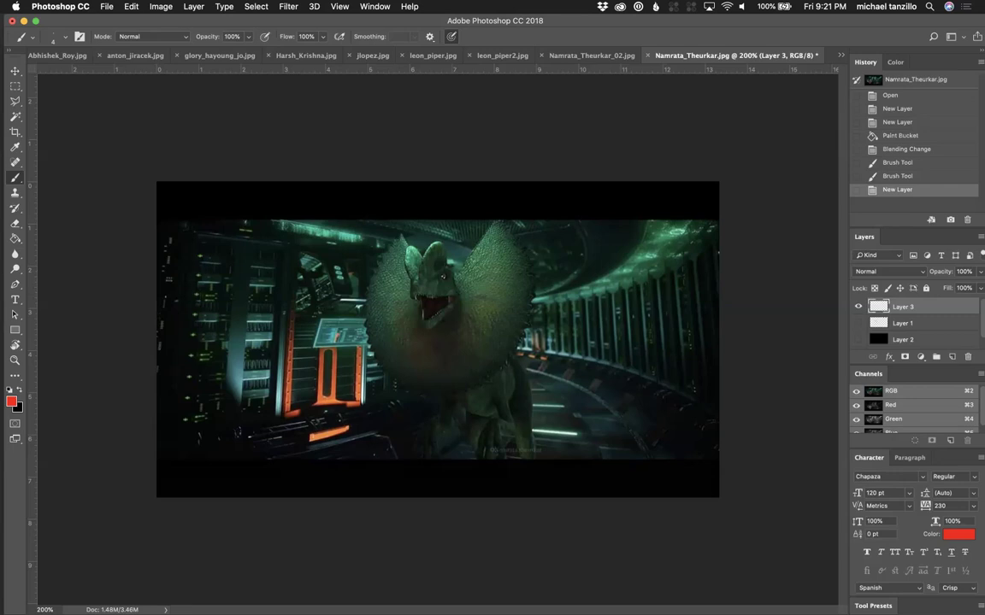
Step: Show the black Layer 2 to examine the dinosaur image in greyscale, check its blend mode, and hide it again
scroll(860, 326, "down", 1)
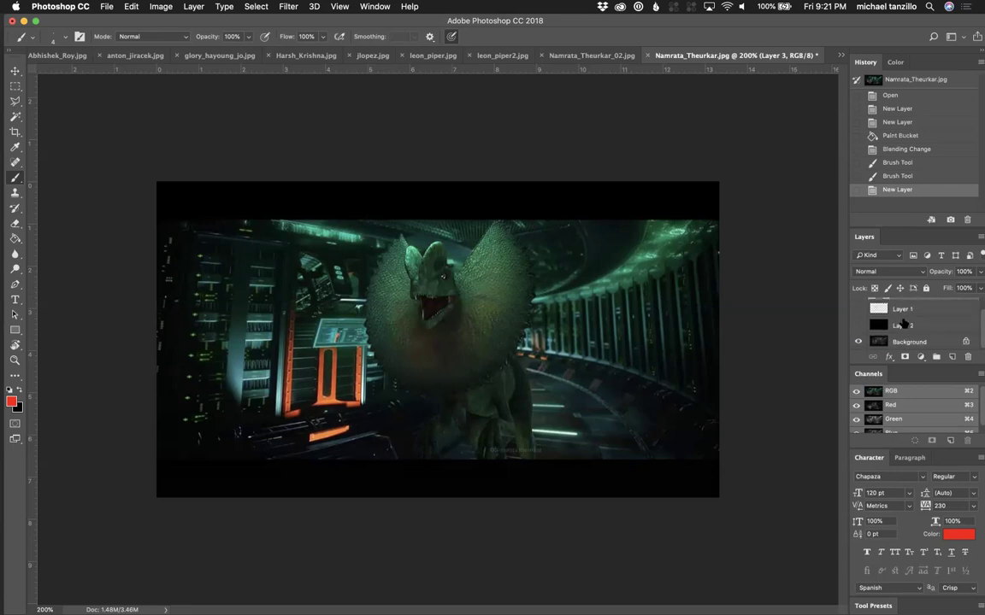
left_click(860, 326)
left_click(858, 326)
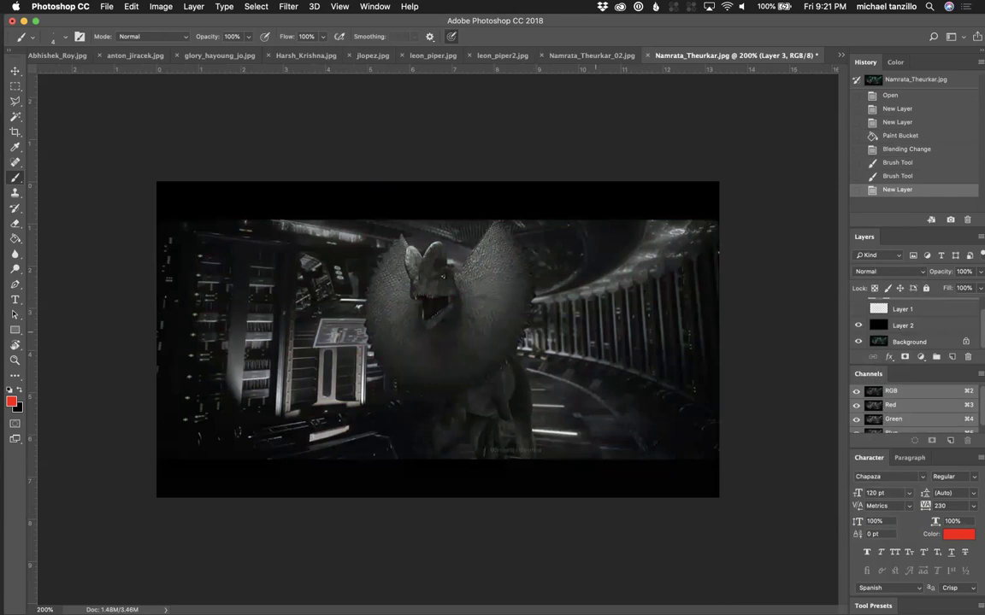
left_click(906, 310)
left_click(920, 330)
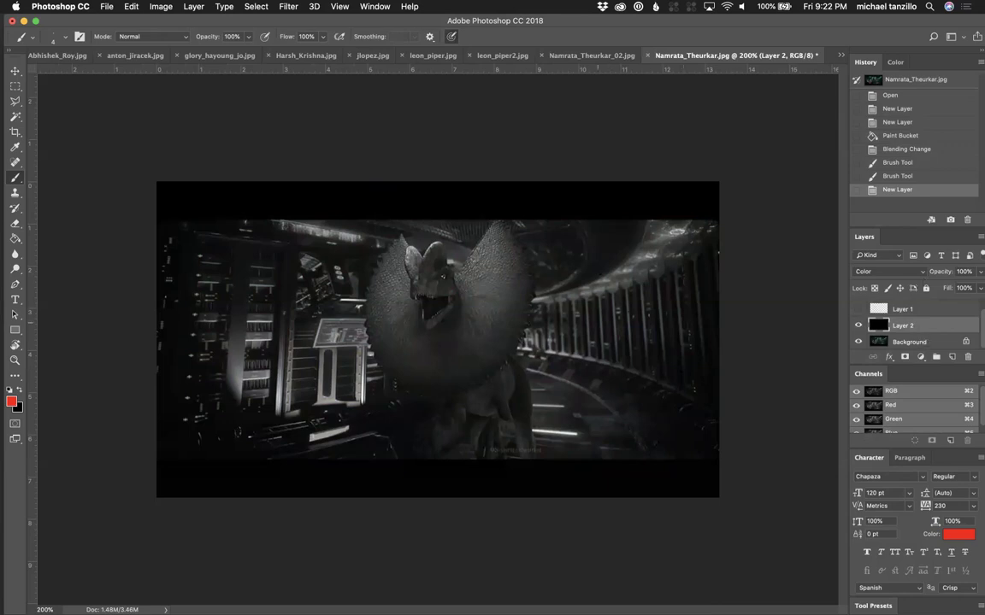
left_click(889, 271)
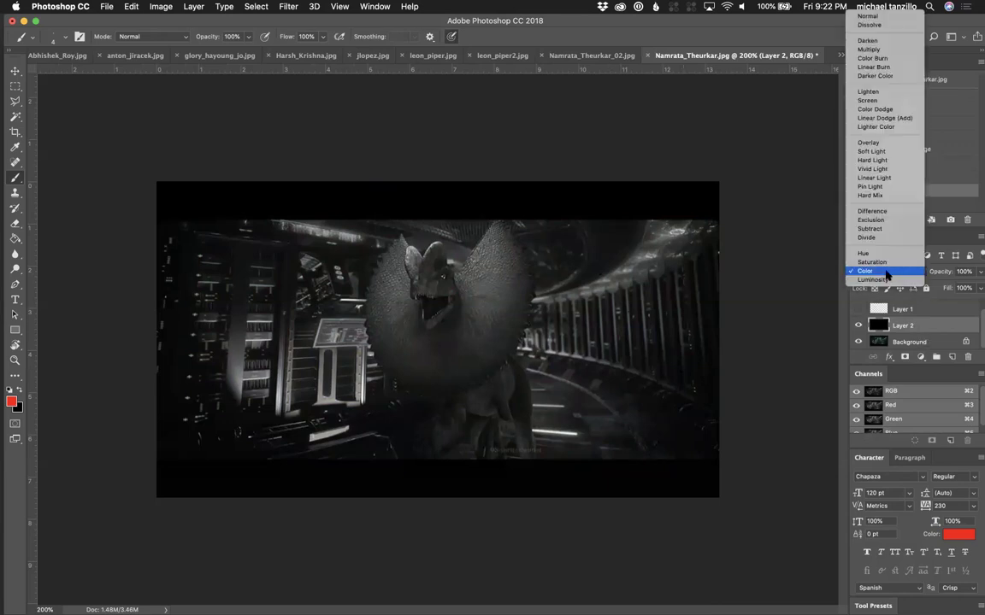
left_click(889, 272)
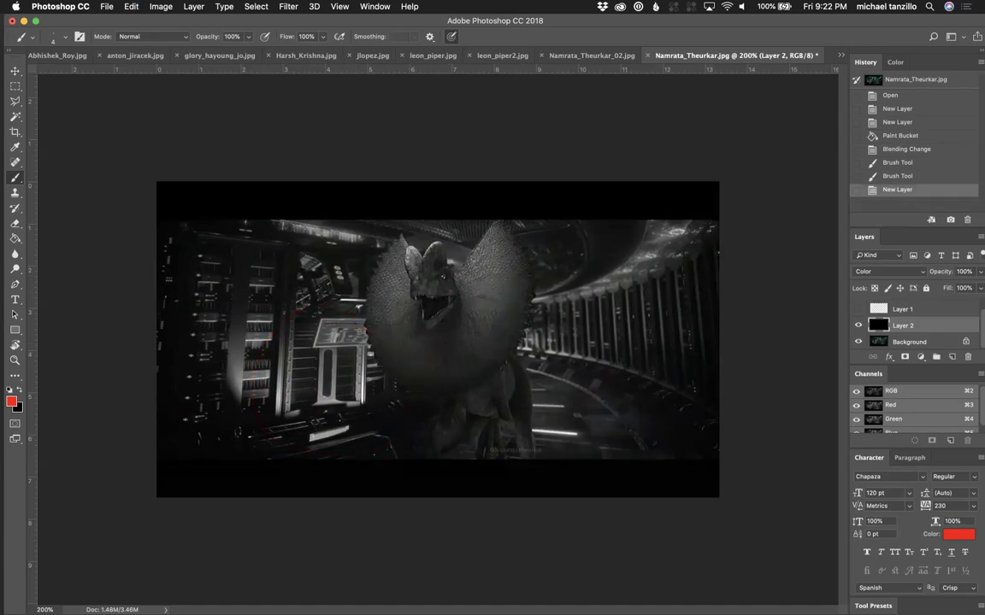
left_click(858, 325)
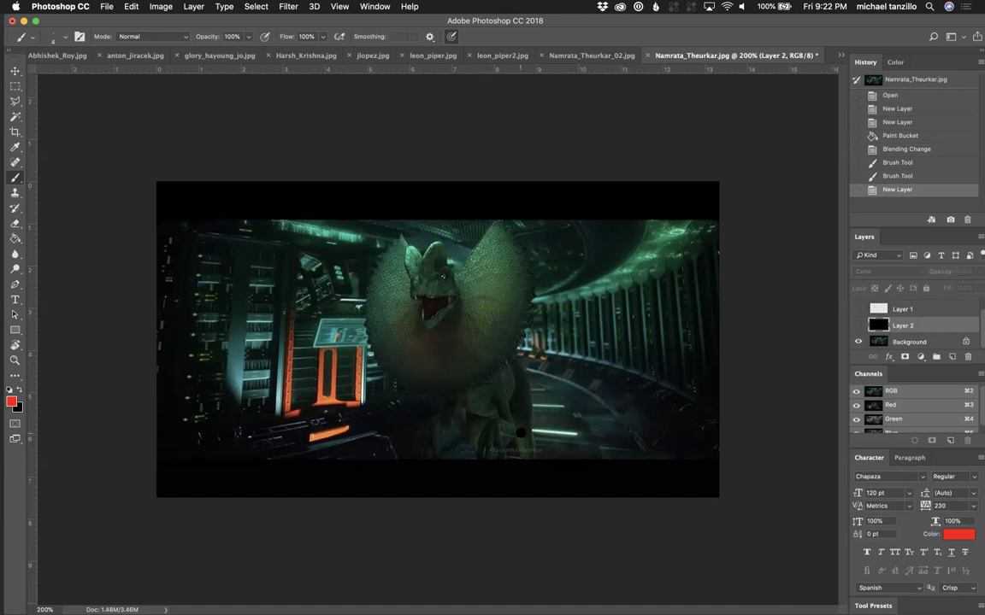
Step: Show the console annotation on Layer 1, add a new layer above it, and hide Layer 1 again
left_click(916, 315)
left_click(858, 310)
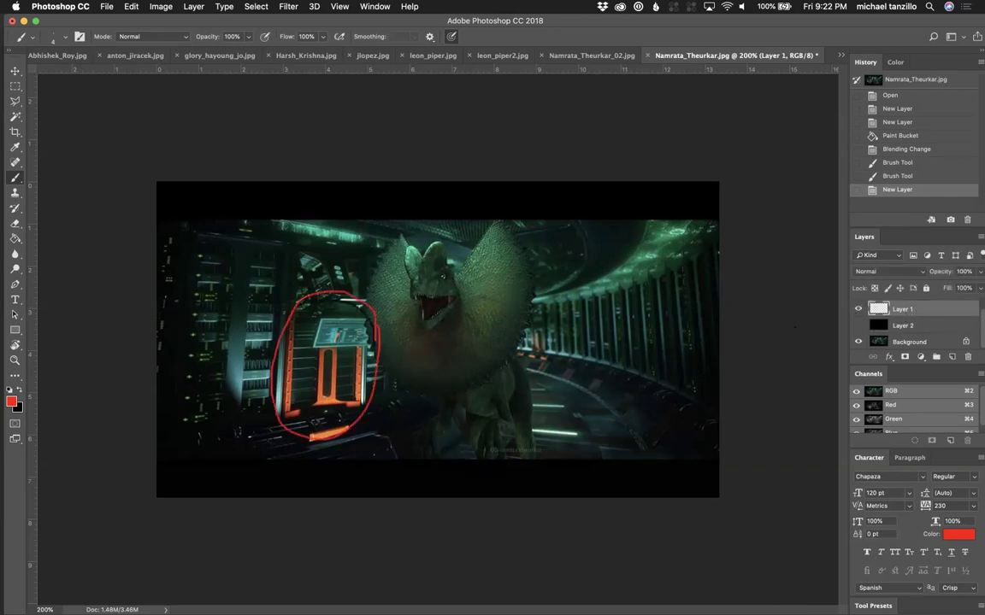
key("super+alt+shift+n")
left_click(859, 325)
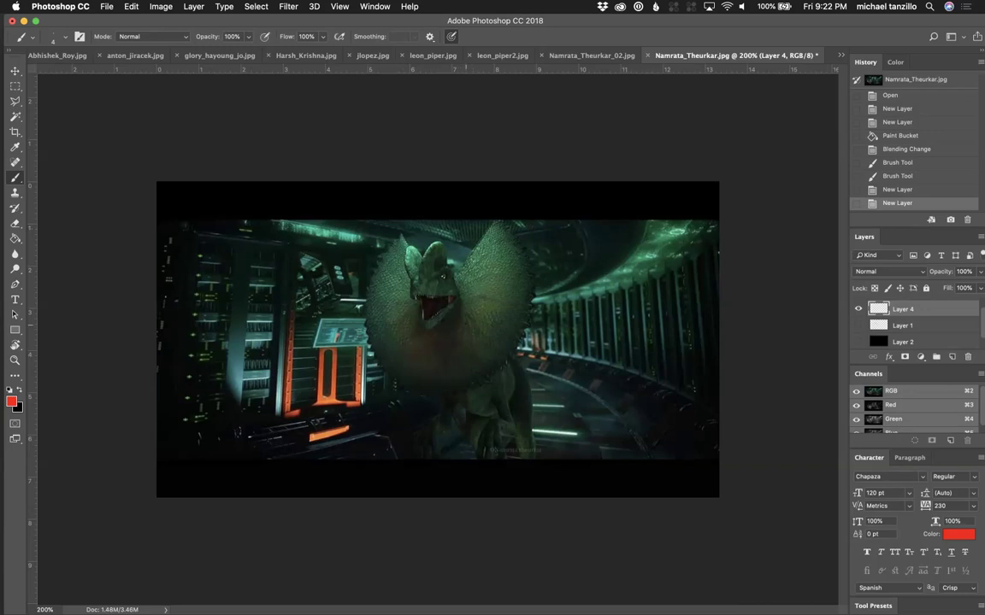
Step: Try red brush strokes over the dinosaur's frill and undo them
left_click_drag(534, 229, 474, 288)
key("super+z")
key("super+z")
key("super+z")
mouse_move(395, 242)
left_mouse_down()
mouse_move(369, 319)
mouse_move(428, 389)
left_mouse_up()
key("super+z")
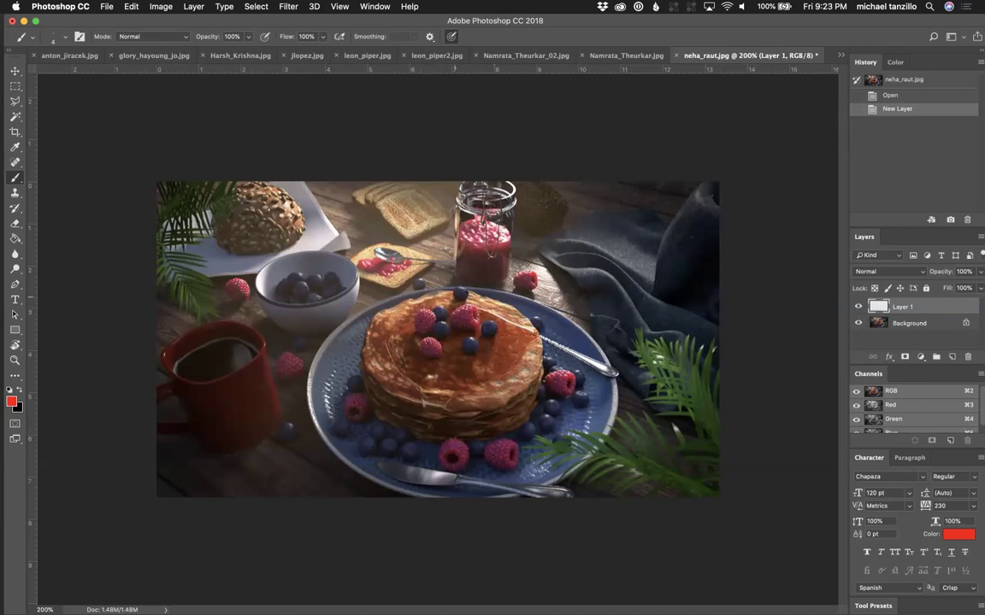
Step: On the pancake image, select a rectangle around the two raspberries at the plate's front and copy that background area to a new layer
left_click(14, 86)
left_click_drag(424, 251, 501, 370)
left_click(482, 401)
left_click_drag(426, 425, 531, 481)
key("super+c")
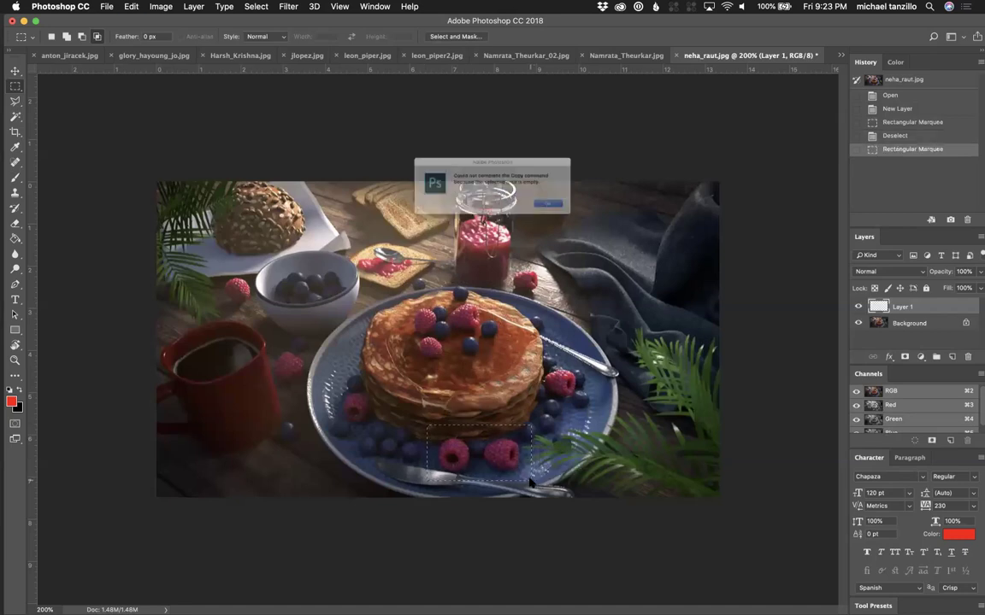
key("Return")
left_click(911, 322)
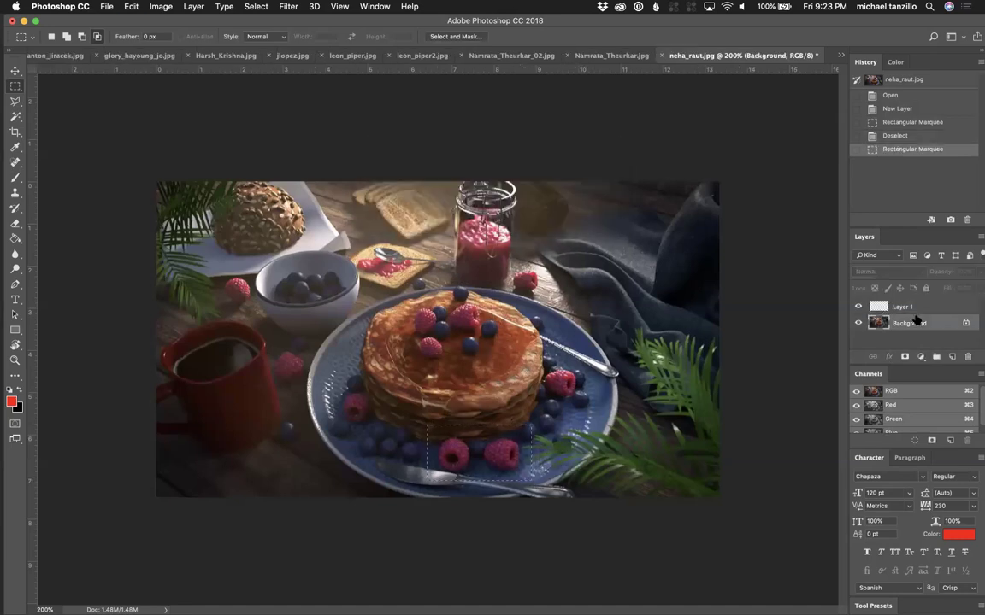
key("super+c")
key("super+v")
Step: Apply Hue/Saturation to the pasted raspberry patch with hue +17 and saturation -3
key("super+u")
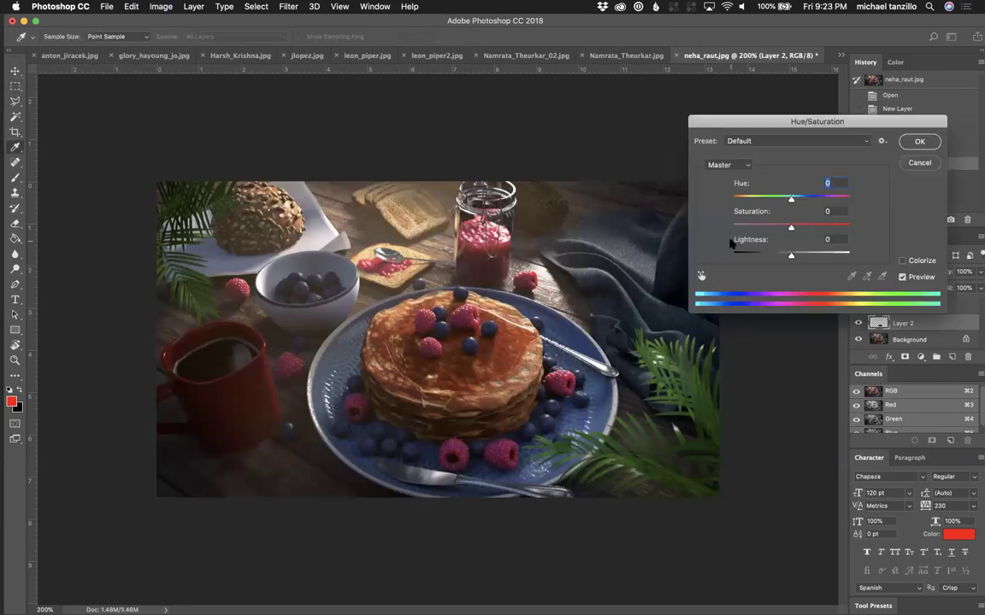
left_click_drag(791, 200, 797, 228)
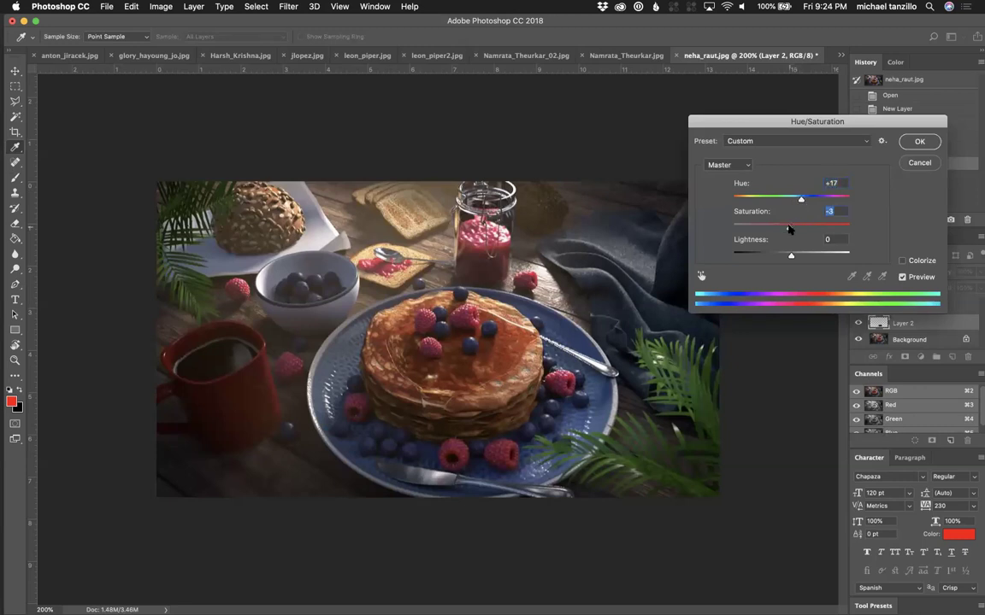
left_click(723, 165)
left_click(720, 164)
left_click(919, 141)
Step: Apply Color Balance to the raspberry patch's midtones with levels +16, +4 and -15
key("super+b")
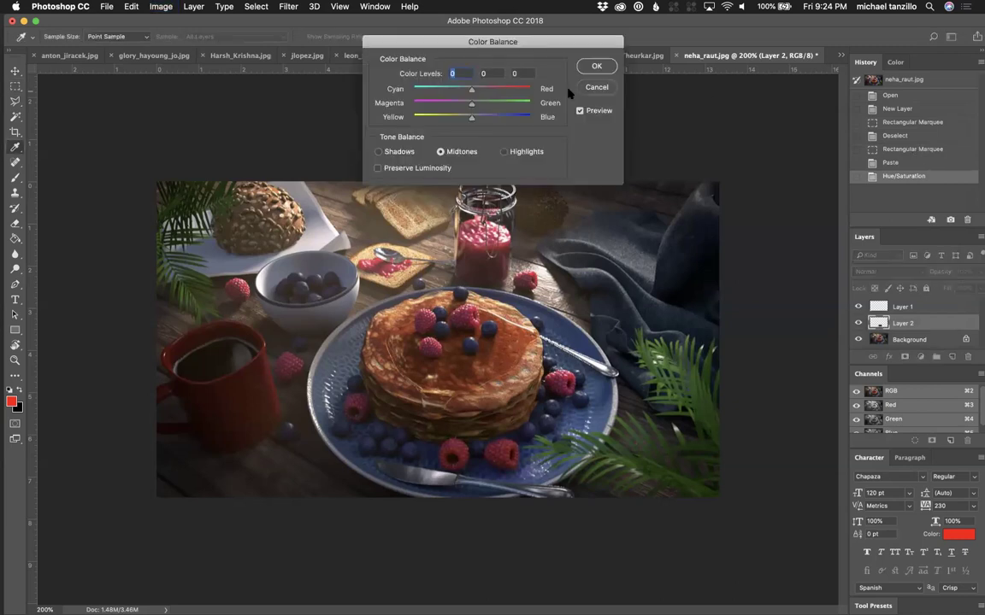
left_click_drag(472, 91, 461, 119)
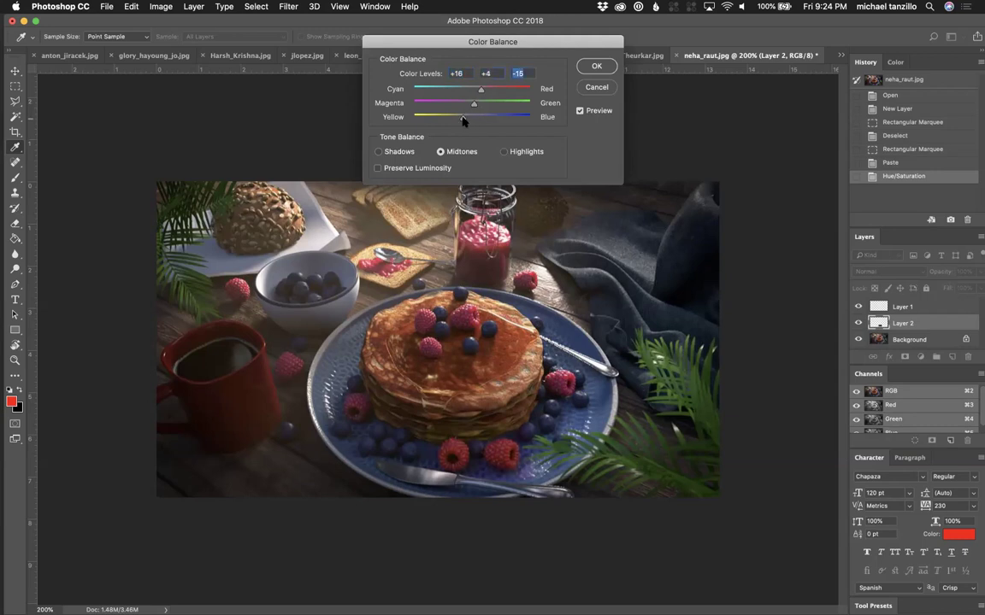
left_click(595, 67)
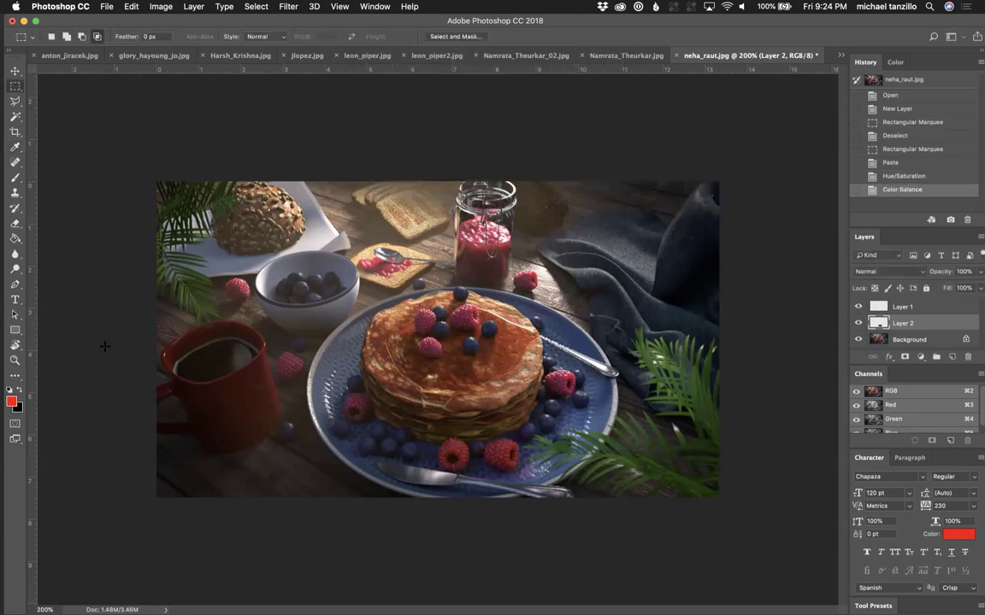
Step: Erase the surplus edges of the colour-adjusted patch around the two front raspberries and toggle its layer to compare with the original
left_click(15, 223)
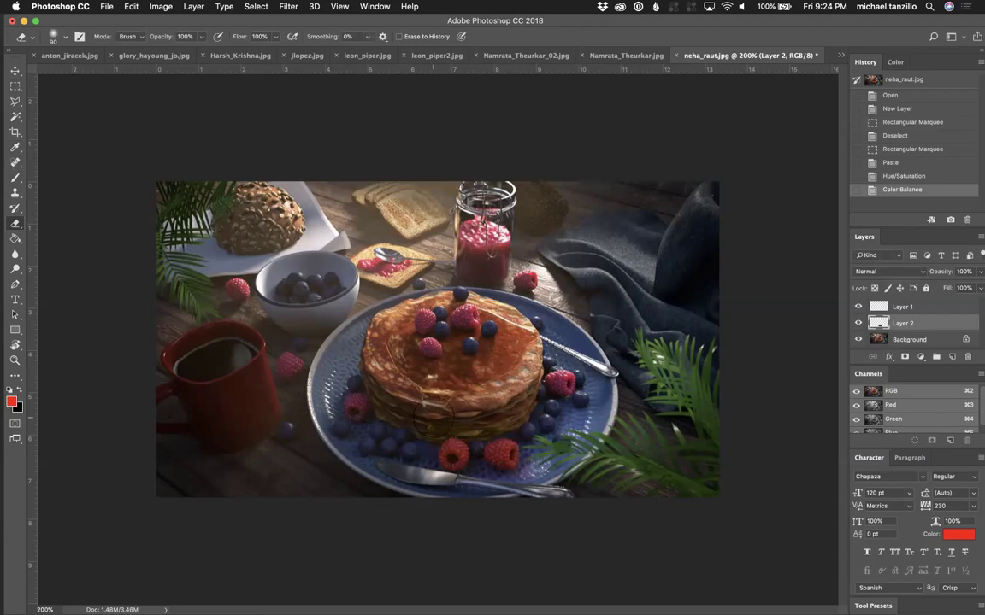
left_click(479, 436)
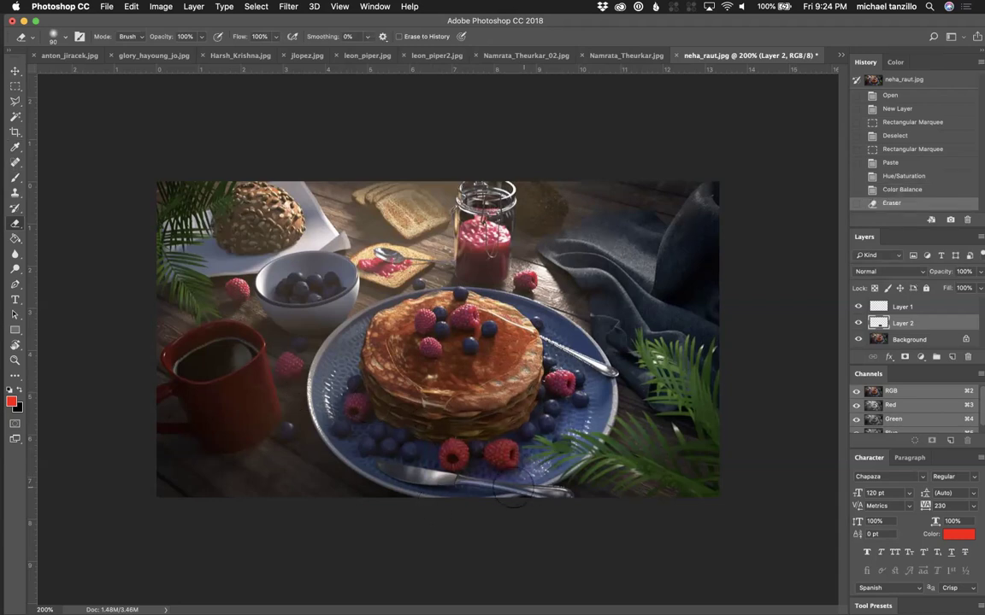
left_click(430, 483)
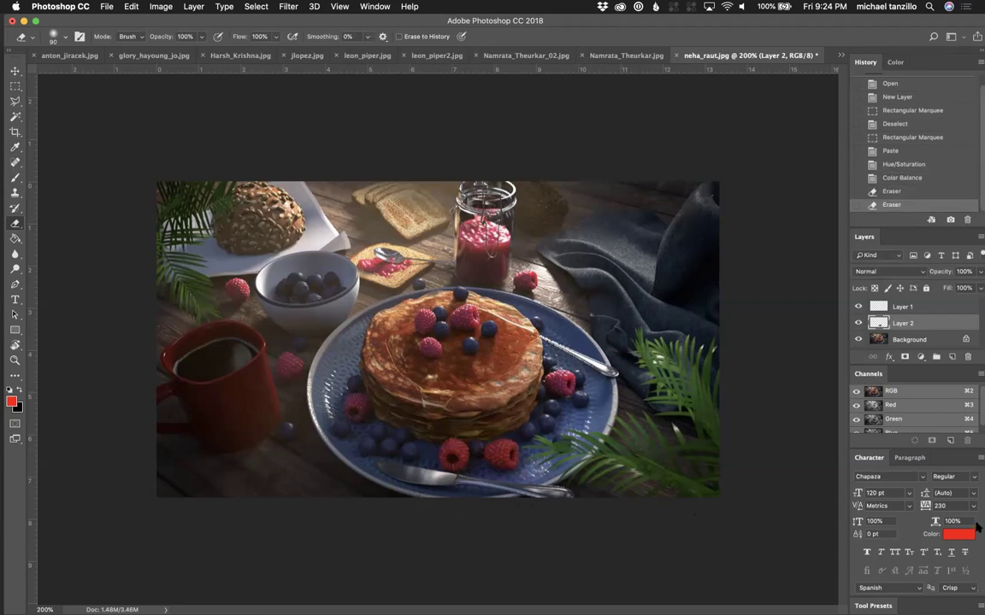
left_click(858, 323)
left_click(858, 323)
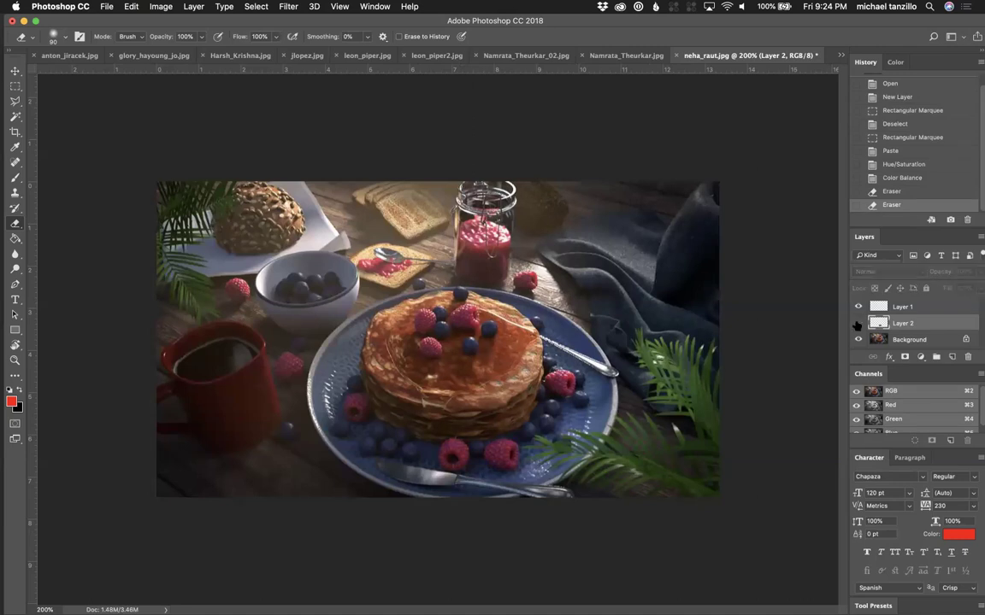
left_click_drag(466, 356, 395, 362)
left_click(858, 323)
left_click(858, 323)
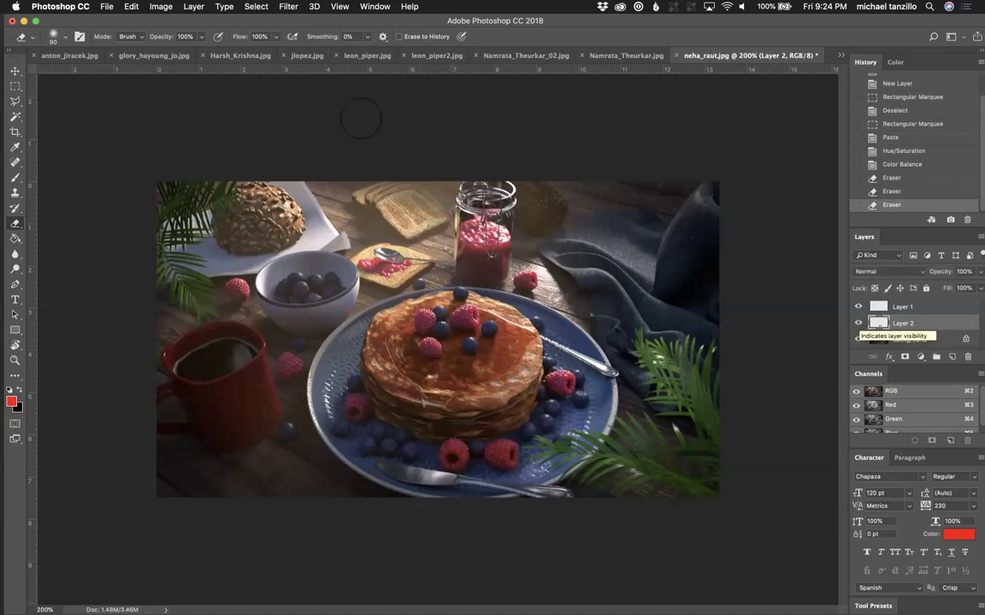
Step: Try red brush marks on the front raspberry and, on the annotation layer, on the blue cloth, and undo them
left_click(15, 177)
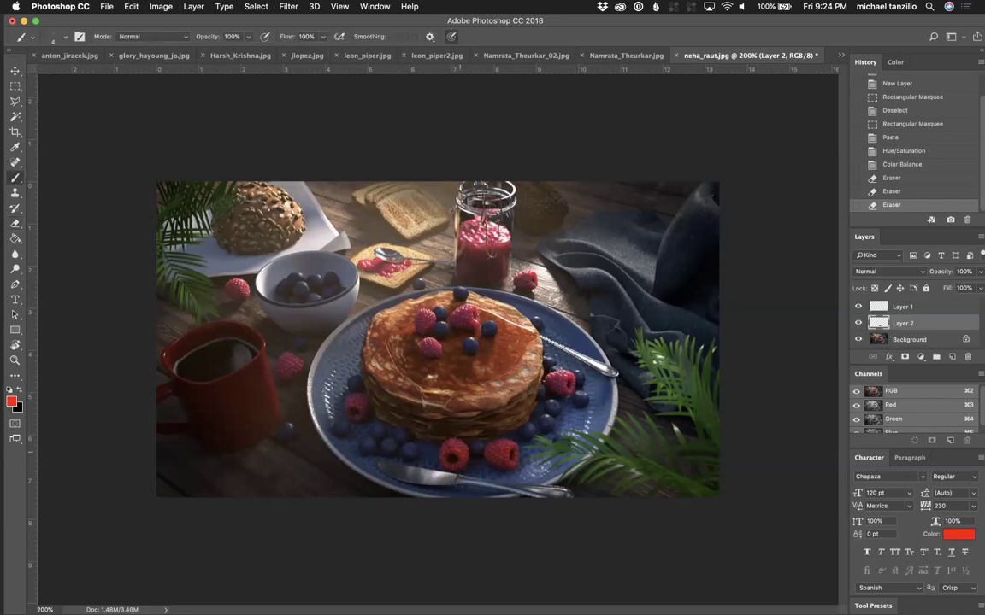
left_click(453, 459)
key("super+z")
key("alt+bracketright")
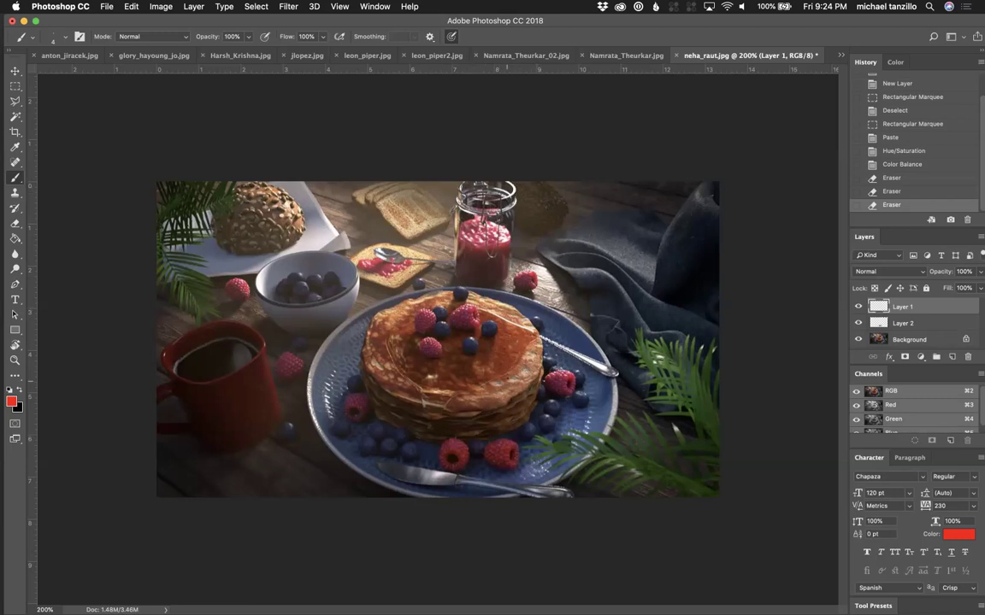
mouse_move(556, 221)
left_mouse_down()
mouse_move(329, 224)
mouse_move(301, 274)
mouse_move(359, 296)
mouse_move(560, 231)
left_mouse_up()
key("super+alt+z")
key("super+alt+z")
key("super+alt+z")
Step: Try red strokes across the pancakes, the jam jar area and the table behind the plate, and undo them
left_click_drag(462, 295, 483, 441)
left_click_drag(410, 299, 445, 265)
key("super+alt+z")
key("super+alt+z")
left_click_drag(525, 189, 573, 287)
key("super+alt+z")
key("super+alt+z")
mouse_move(338, 284)
left_mouse_down()
mouse_move(405, 437)
mouse_move(551, 248)
left_mouse_up()
key("super+alt+z")
Step: Try a red line along the blue cloth's fold and another along the cutlery handle on the plate's rim, and undo both
left_click_drag(590, 257, 658, 334)
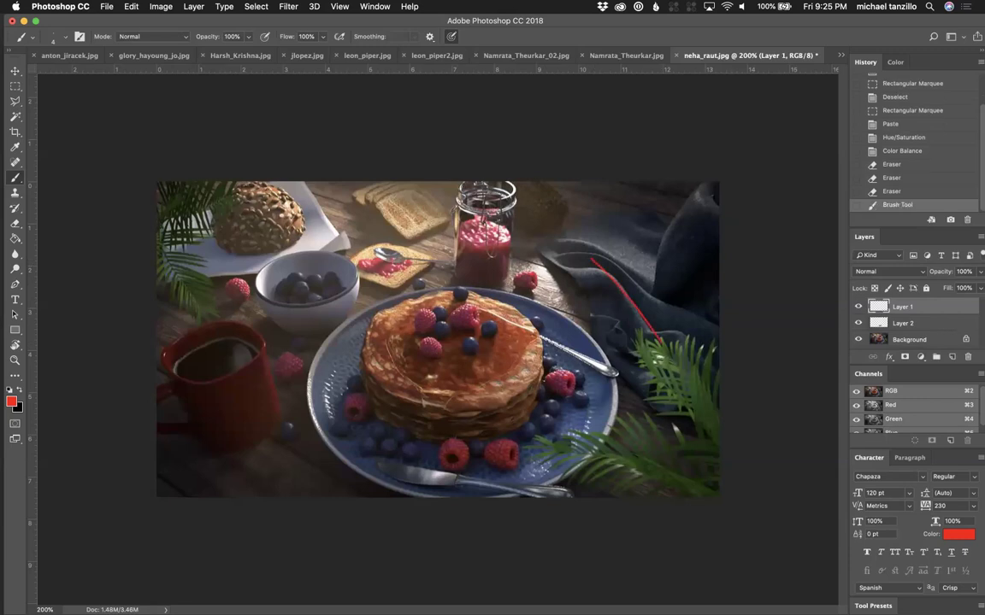
key("x")
key("super+z")
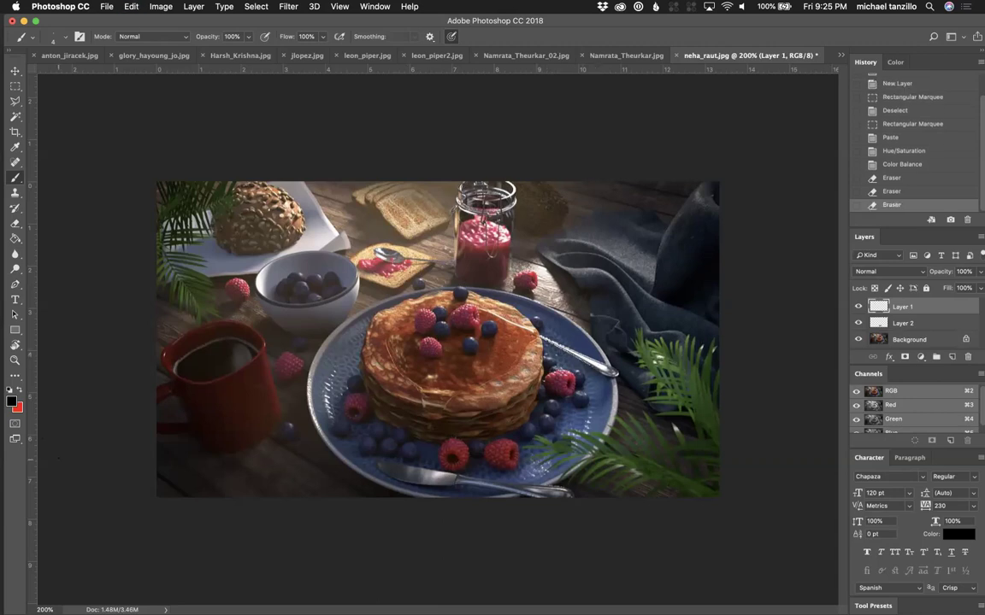
left_click(19, 391)
left_click_drag(543, 333, 614, 371)
key("super+z")
Step: Select a rectangle around the red coffee mug and copy that background area to a new layer
left_click(14, 87)
mouse_move(158, 300)
left_mouse_down()
mouse_move(286, 452)
mouse_move(291, 479)
left_mouse_up()
left_click(928, 340)
key("super+c")
key("super+v")
Step: Brighten the pasted mug patch with Levels, setting the white input level to 150
key("super+l")
left_click_drag(645, 153, 583, 153)
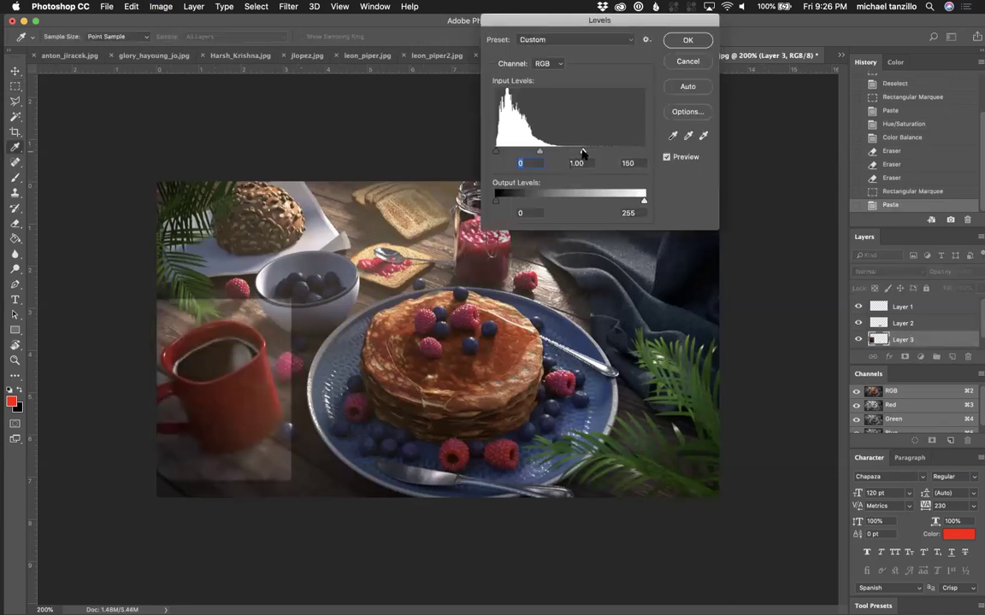
left_click(688, 40)
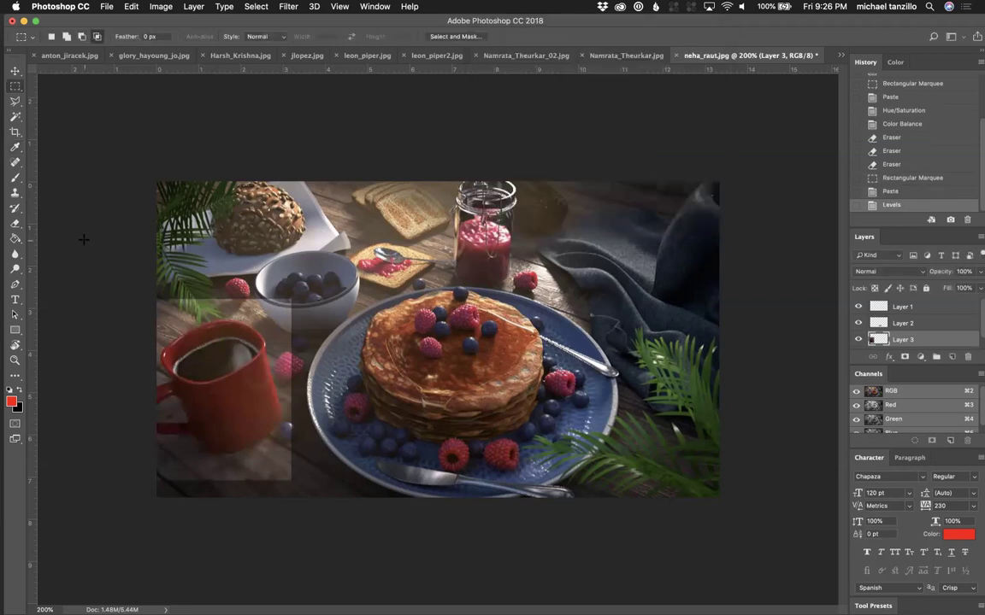
Step: Erase the brightened surroundings of the mug patch and reduce its layer opacity to 66%
left_click(14, 223)
mouse_move(162, 494)
left_mouse_down()
mouse_move(155, 454)
mouse_move(192, 489)
mouse_move(292, 468)
mouse_move(304, 347)
mouse_move(304, 423)
mouse_move(288, 316)
mouse_move(195, 279)
mouse_move(159, 314)
mouse_move(174, 300)
mouse_move(174, 315)
mouse_move(150, 295)
left_mouse_up()
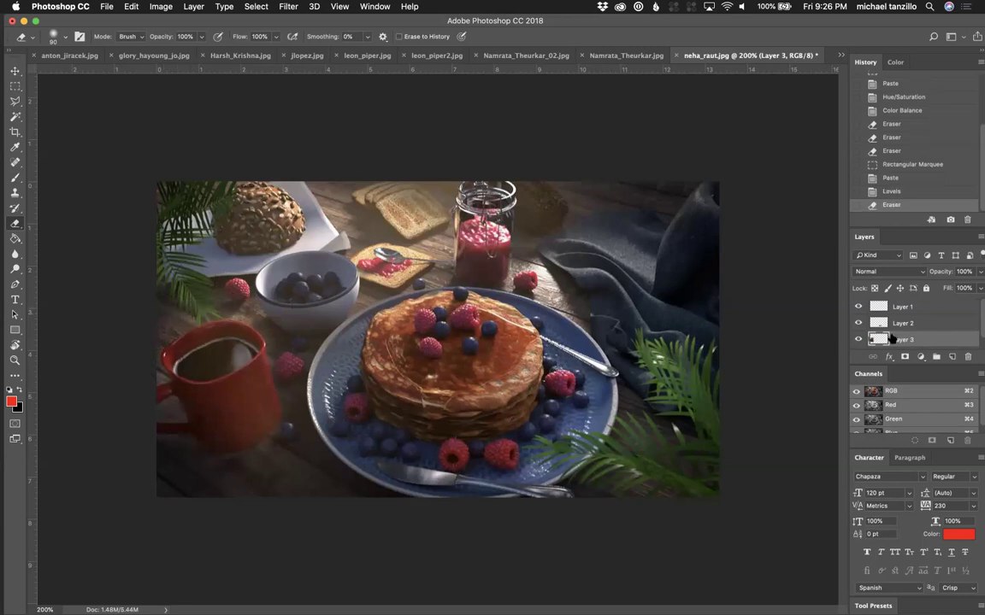
left_click(980, 271)
left_click_drag(977, 287, 954, 289)
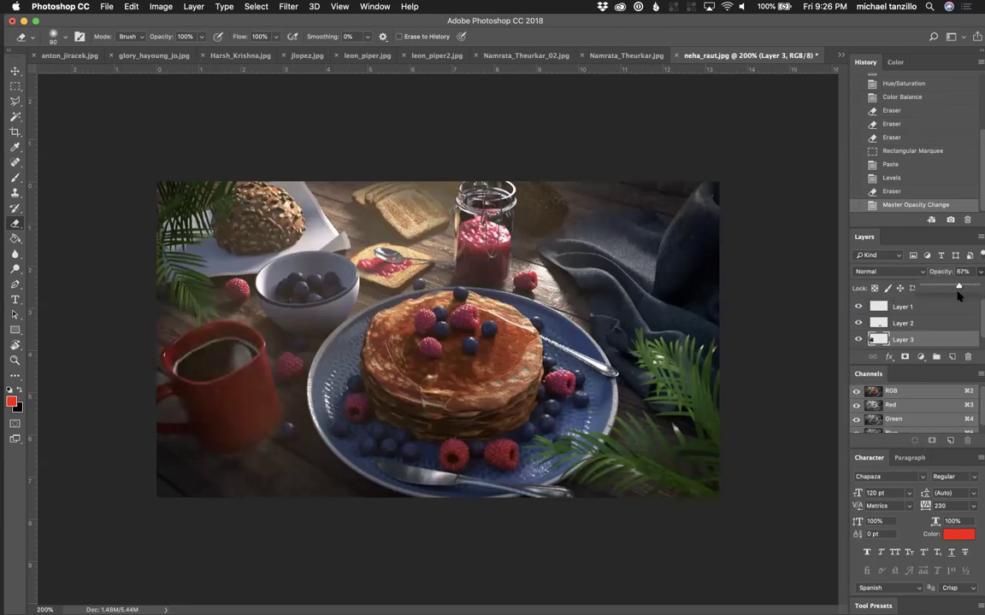
left_click(164, 295)
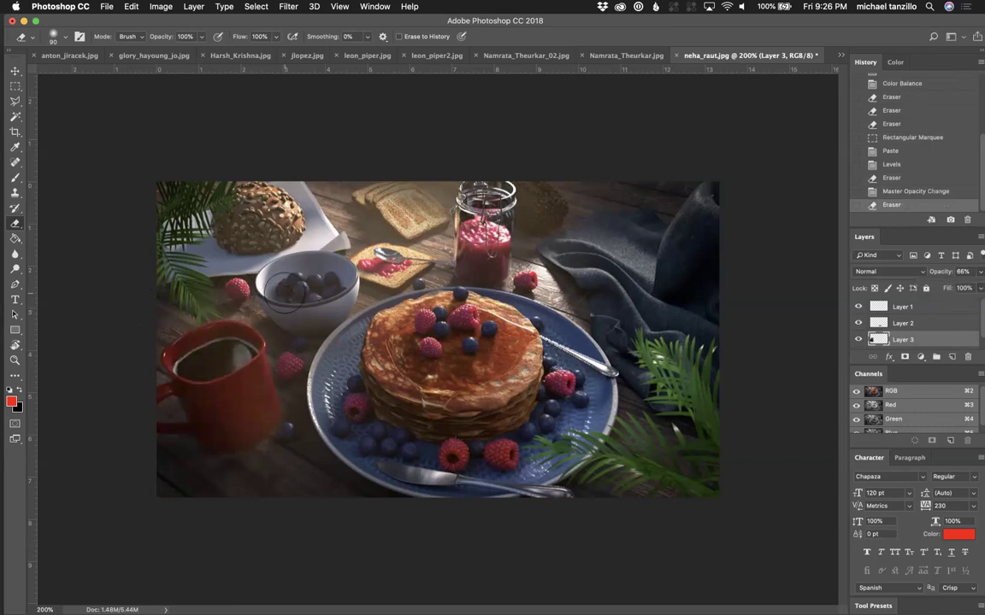
Step: Try a red stroke across the jam jar's upper part on the annotation layer and undo it
left_click(15, 176)
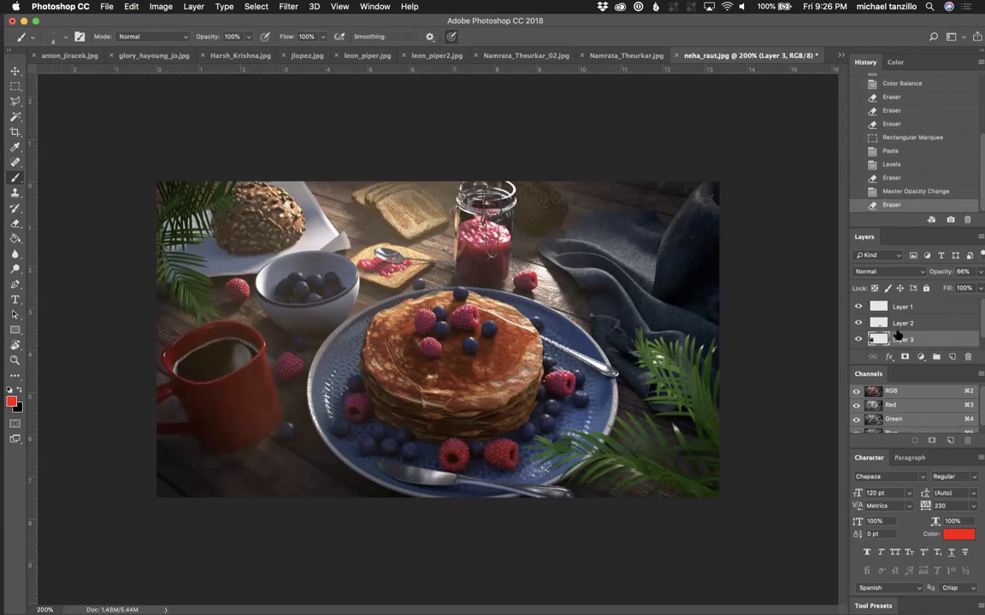
left_click(943, 307)
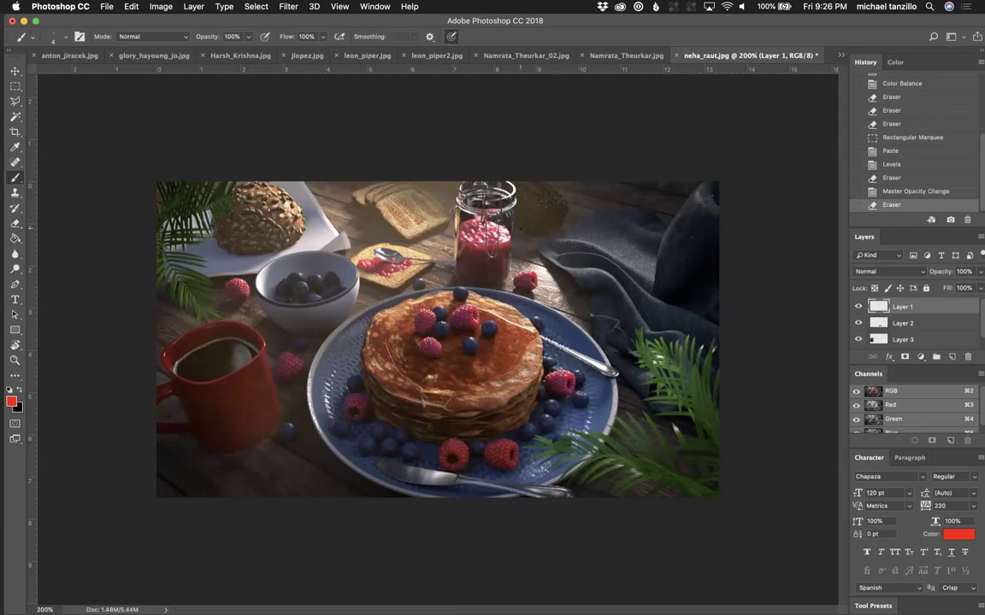
left_click_drag(457, 205, 519, 208)
key("super+z")
Step: On the office character image, select a rectangle around the front computer monitor and copy that background area to a new layer
key("ctrl+Tab")
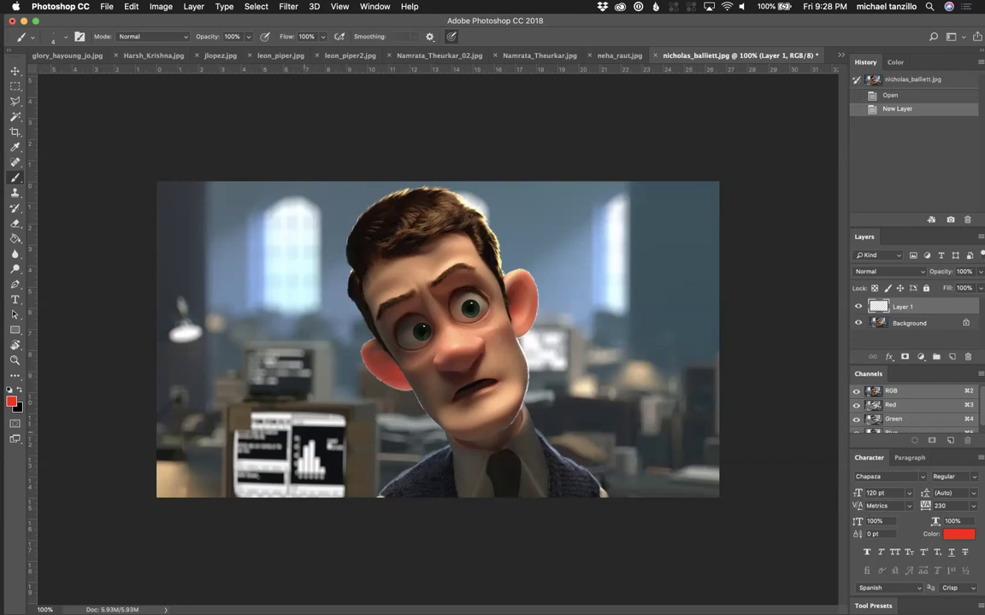
left_click(15, 87)
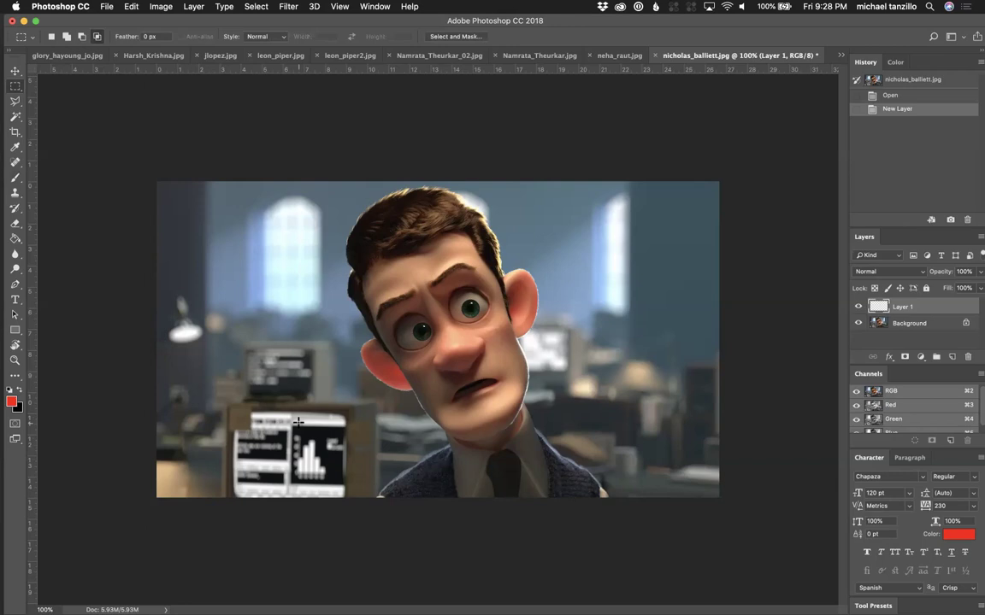
left_click_drag(227, 402, 351, 502)
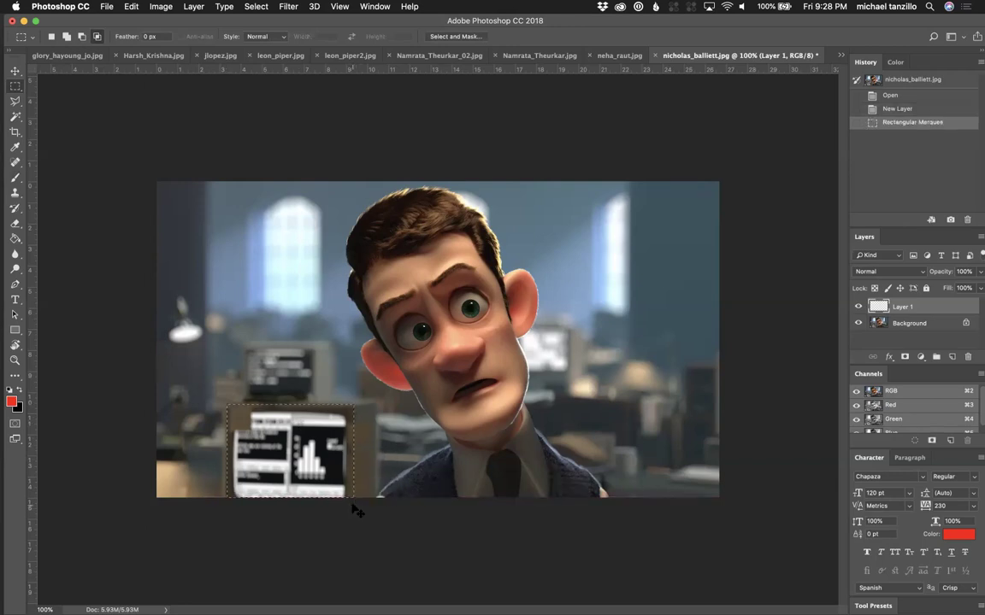
left_click(906, 324)
key("cmd+c")
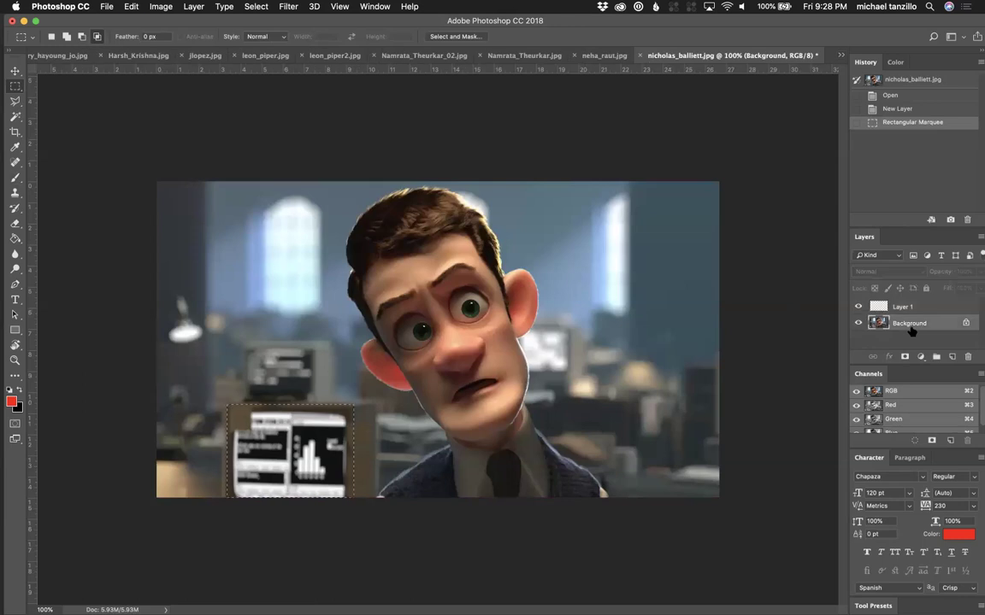
key("cmd+v")
Step: Darken the pasted monitor patch's midtones with Levels, setting the gamma to 0.84
key("super+l")
left_click_drag(566, 151, 578, 151)
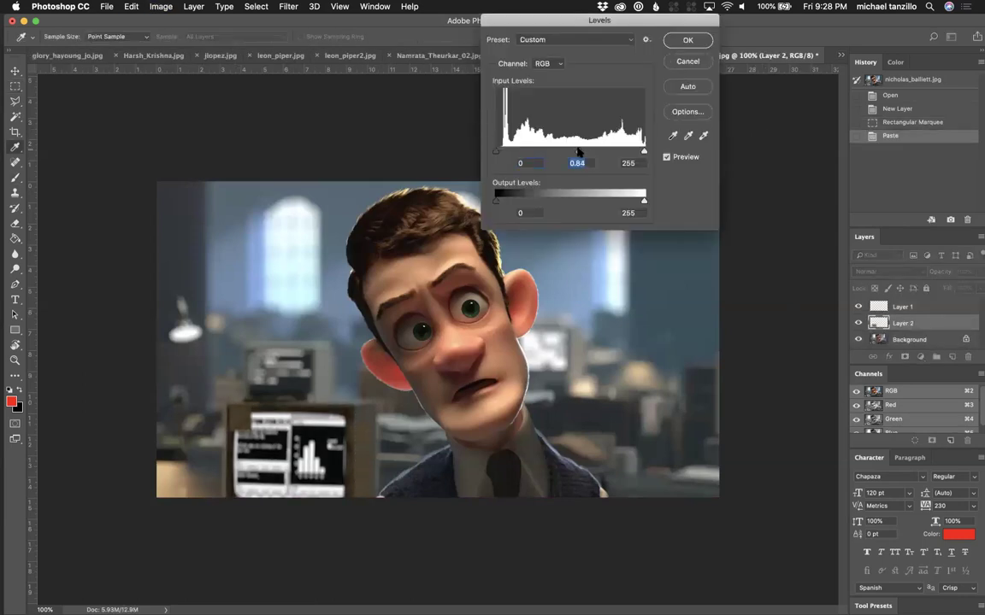
left_click(688, 39)
Step: Apply Brightness/Contrast of -52 and -37 to the monitor patch and toggle its layer to compare with the original
left_click(161, 6)
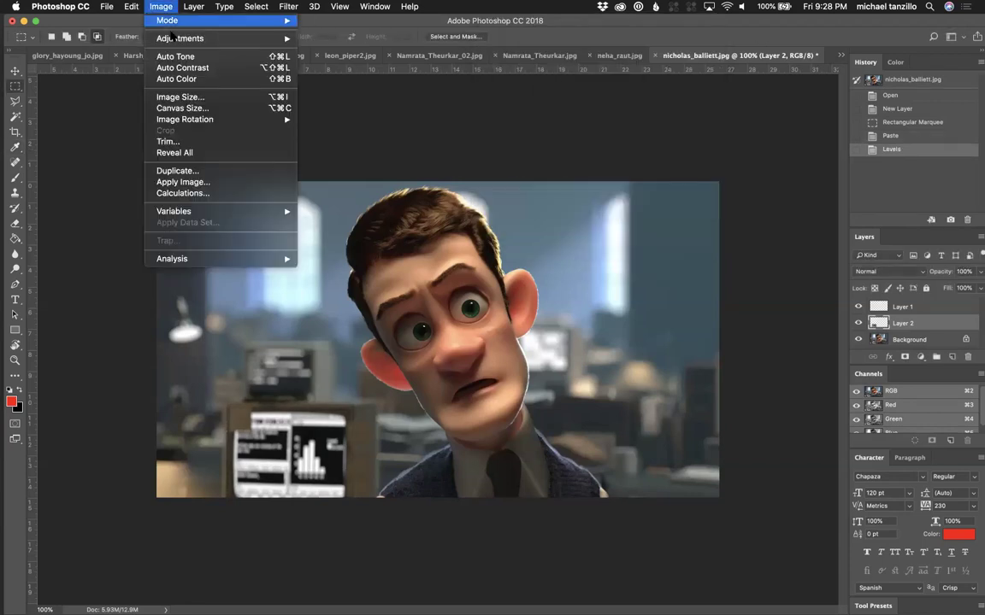
mouse_move(181, 37)
left_click(347, 39)
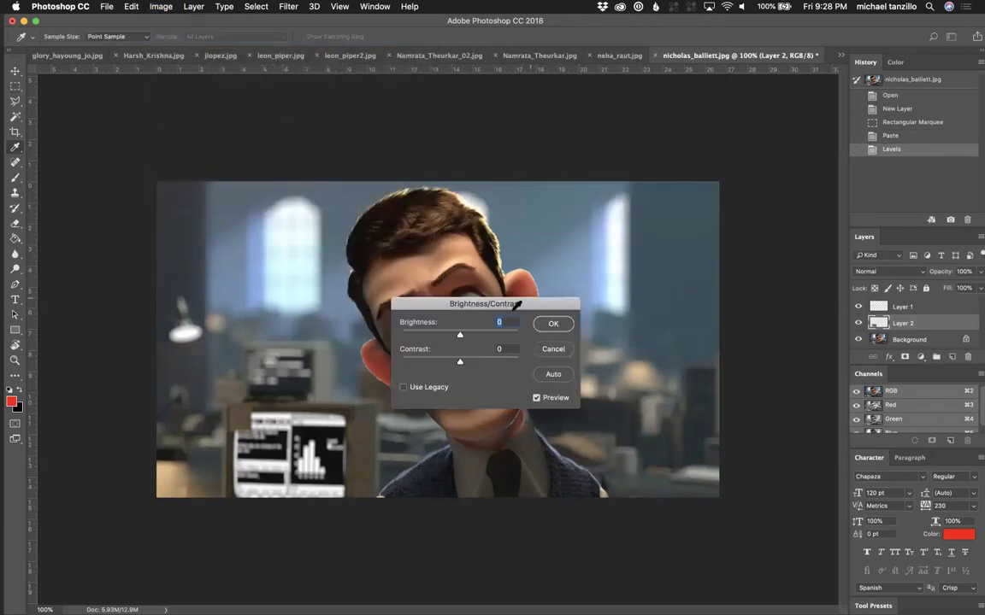
left_click_drag(459, 362, 413, 363)
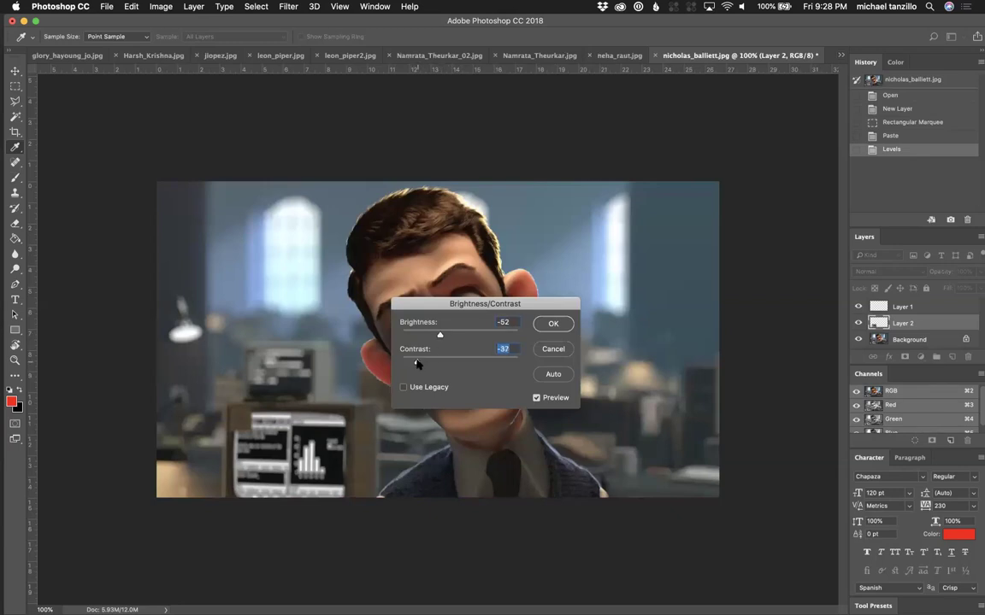
left_click(552, 324)
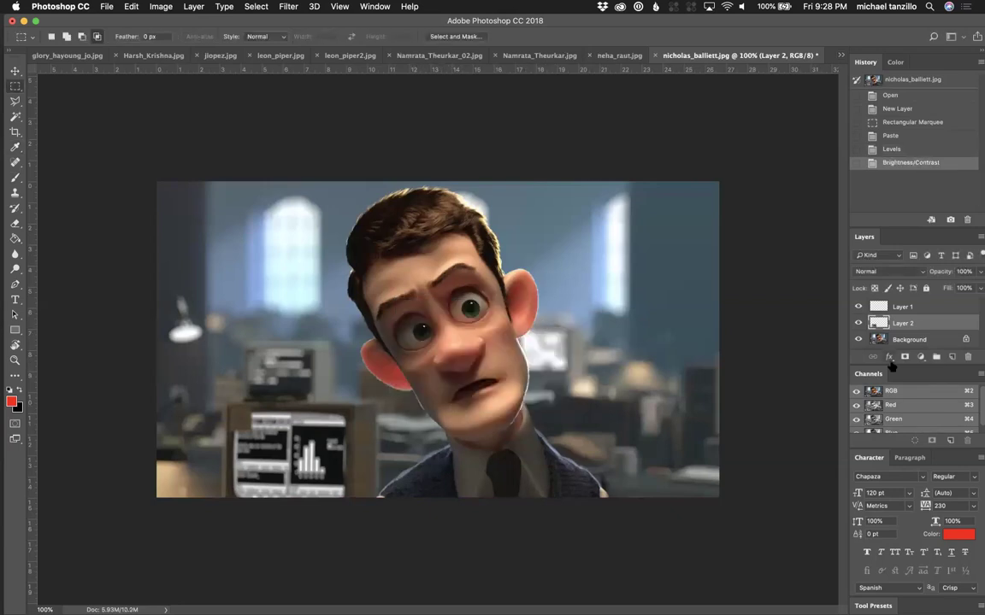
left_click(858, 323)
left_click(859, 323)
left_click(858, 323)
left_click(859, 323)
Step: Apply Curves to the monitor patch, lowering the white point to output 162 and setting a midpoint at input 136, output 89
left_click(159, 6)
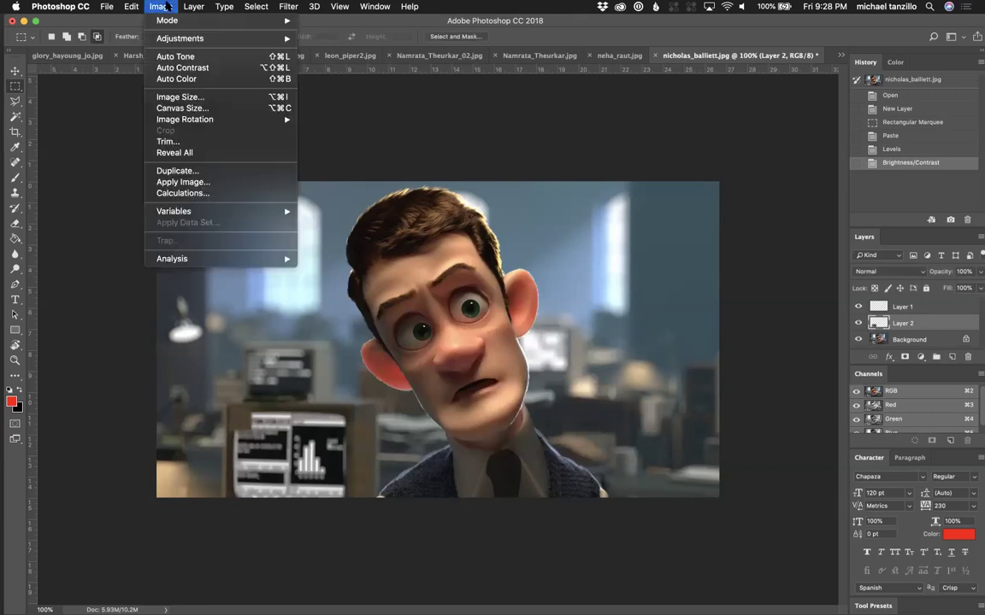
mouse_move(239, 36)
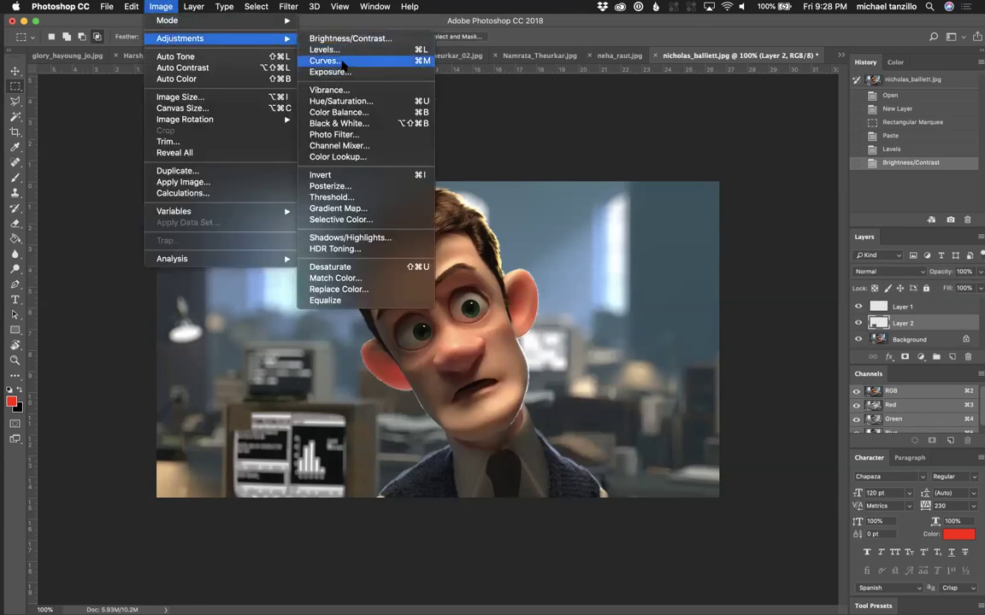
left_click(329, 60)
left_click_drag(781, 188, 785, 224)
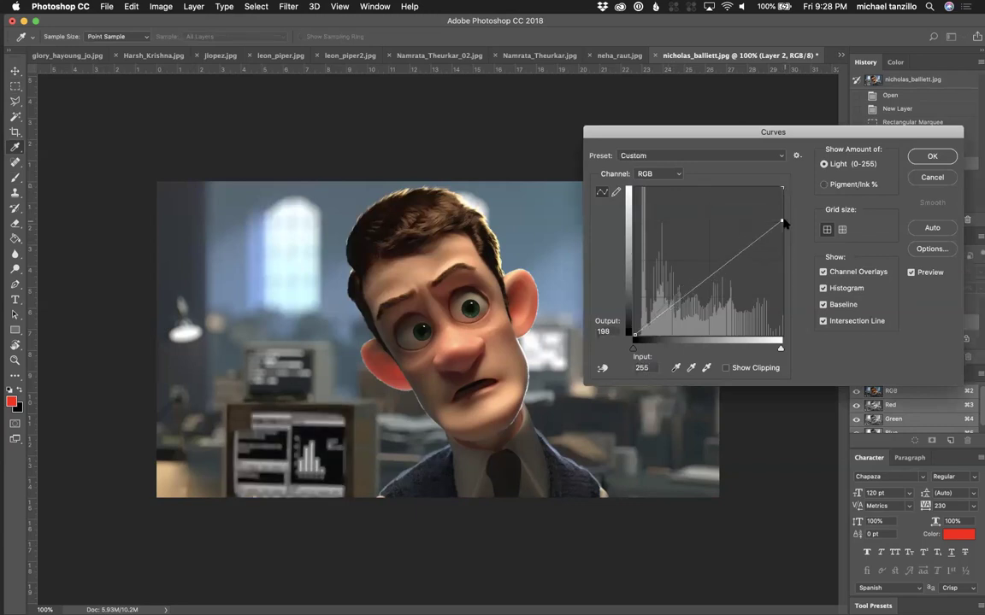
mouse_move(716, 271)
left_mouse_down()
mouse_move(709, 288)
mouse_move(709, 266)
left_mouse_up()
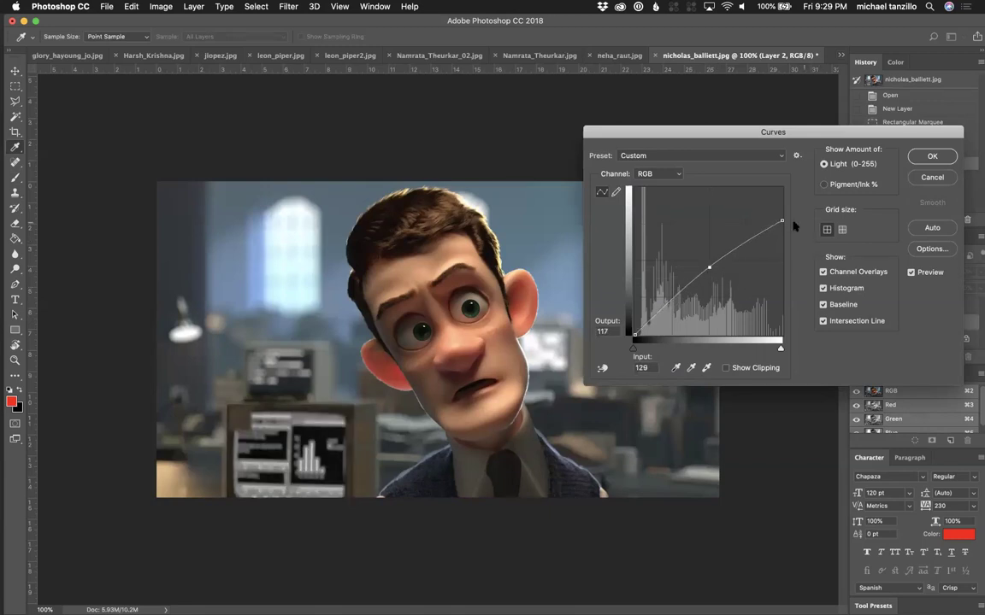
left_click_drag(782, 221, 784, 246)
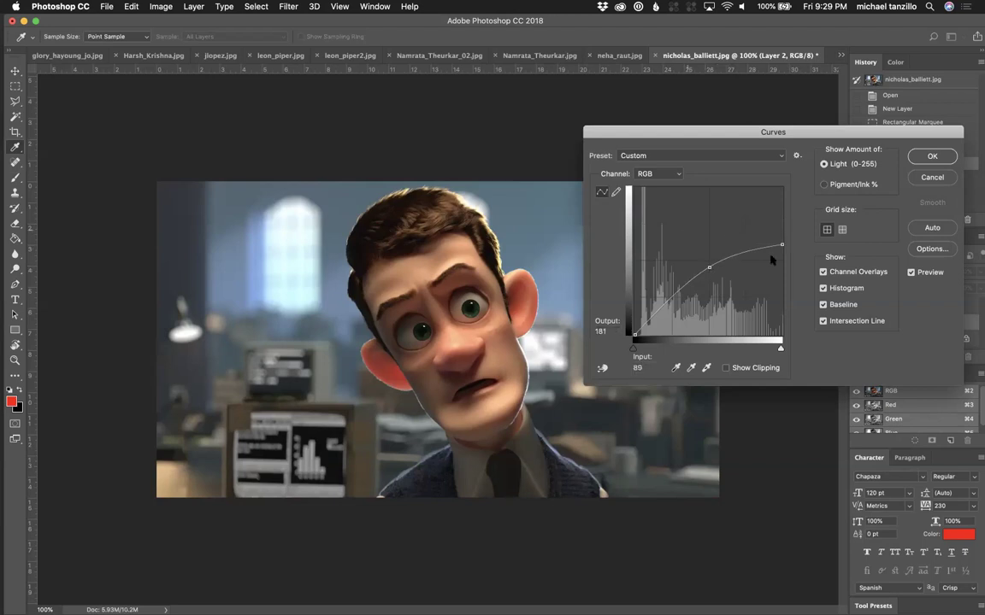
left_click_drag(709, 268, 710, 281)
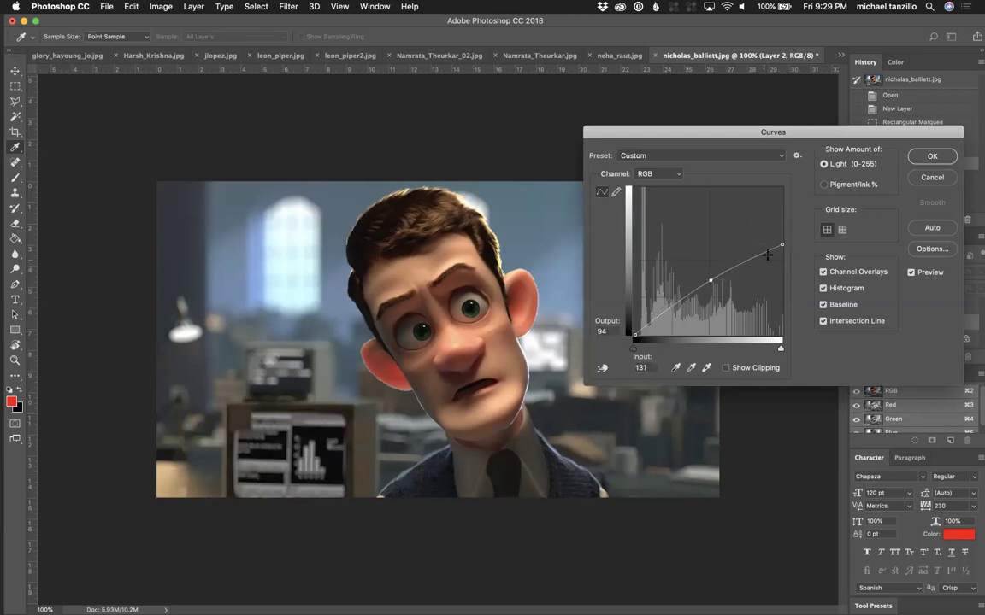
left_click_drag(780, 247, 781, 255)
mouse_move(710, 280)
left_mouse_down()
mouse_move(707, 271)
mouse_move(713, 283)
left_mouse_up()
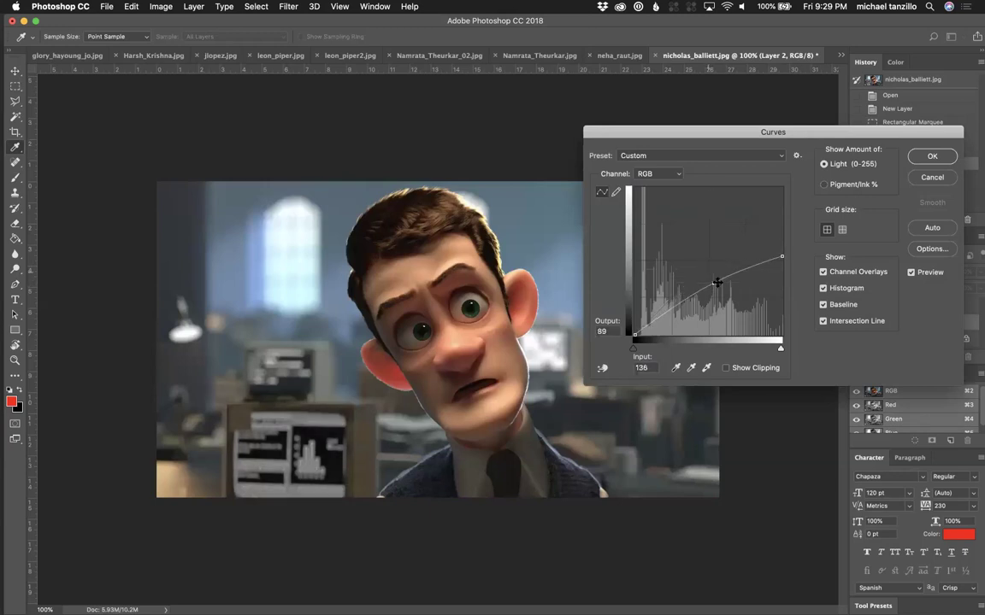
left_click_drag(781, 256, 781, 246)
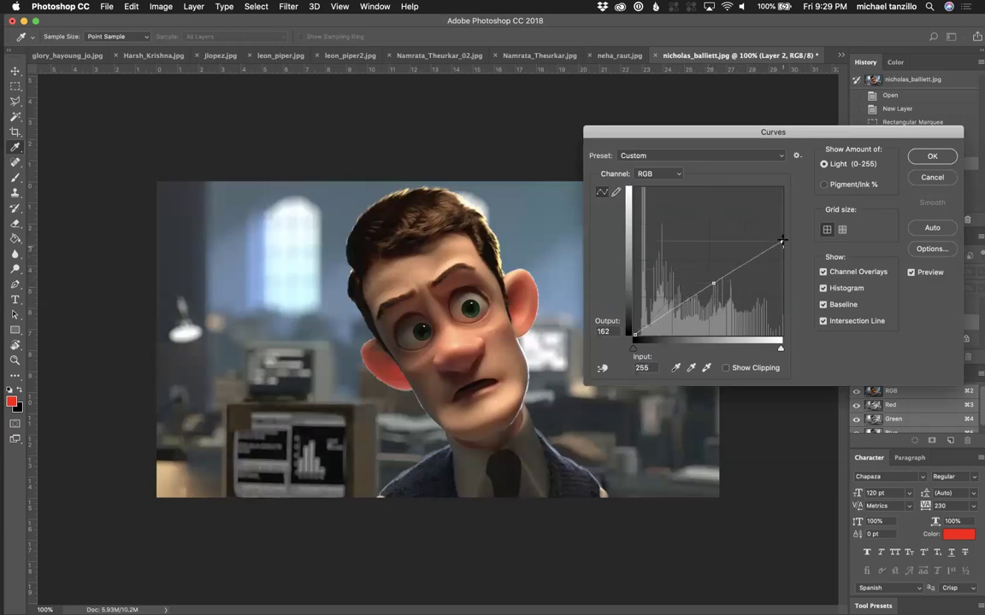
left_click(932, 156)
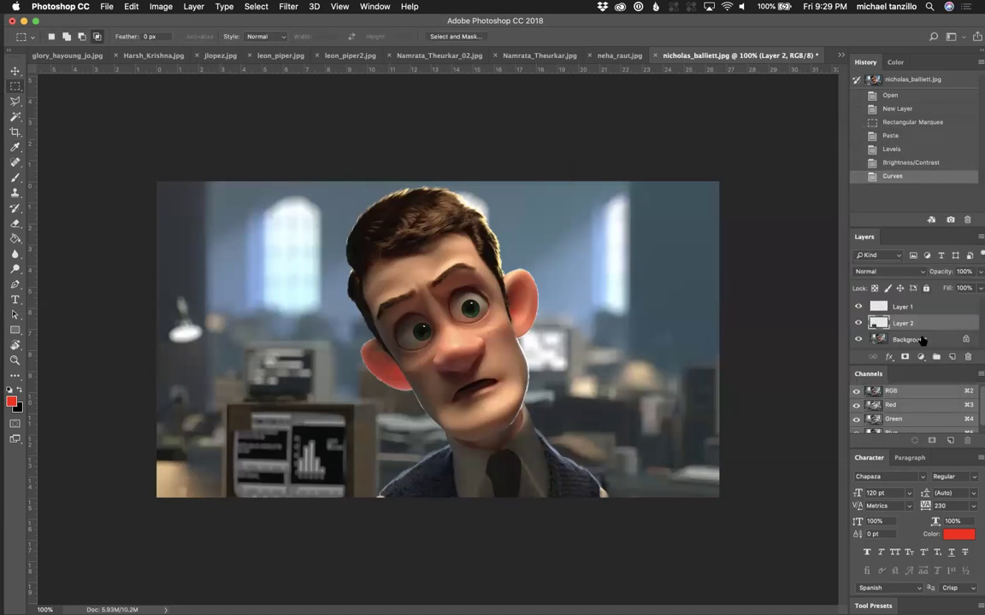
Step: Toggle the adjusted monitor patch's layer to compare it with the original background
left_click(858, 323)
left_click(858, 323)
left_click(859, 323)
left_click(858, 323)
Step: Erase the surplus edges of the patch around the front monitor and outline the screen's upper-left corner in red
left_click(15, 223)
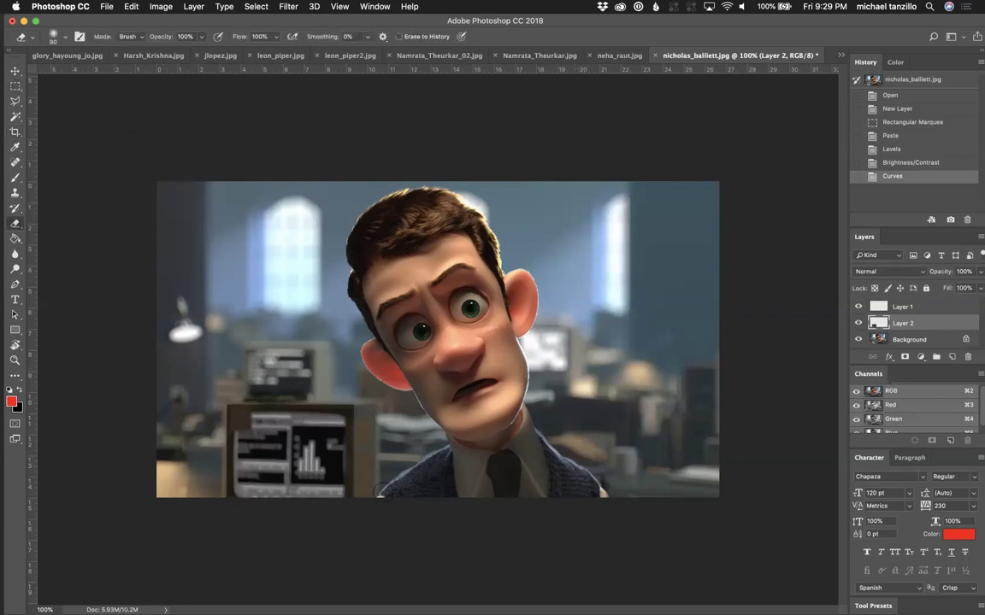
mouse_move(359, 492)
left_mouse_down()
mouse_move(340, 406)
mouse_move(228, 402)
mouse_move(209, 431)
mouse_move(218, 475)
mouse_move(227, 423)
mouse_move(214, 378)
mouse_move(257, 423)
left_mouse_up()
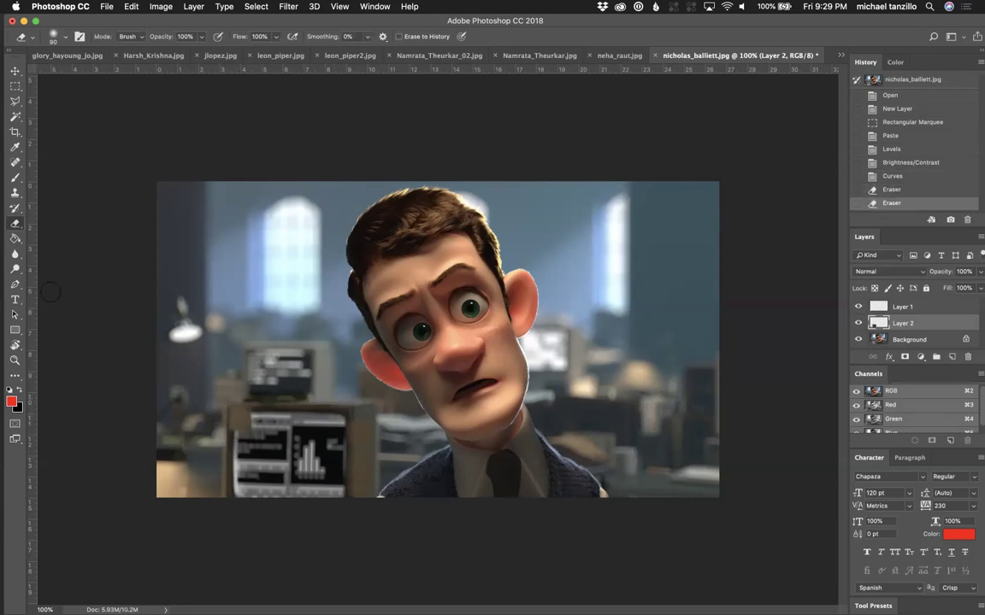
left_click(14, 176)
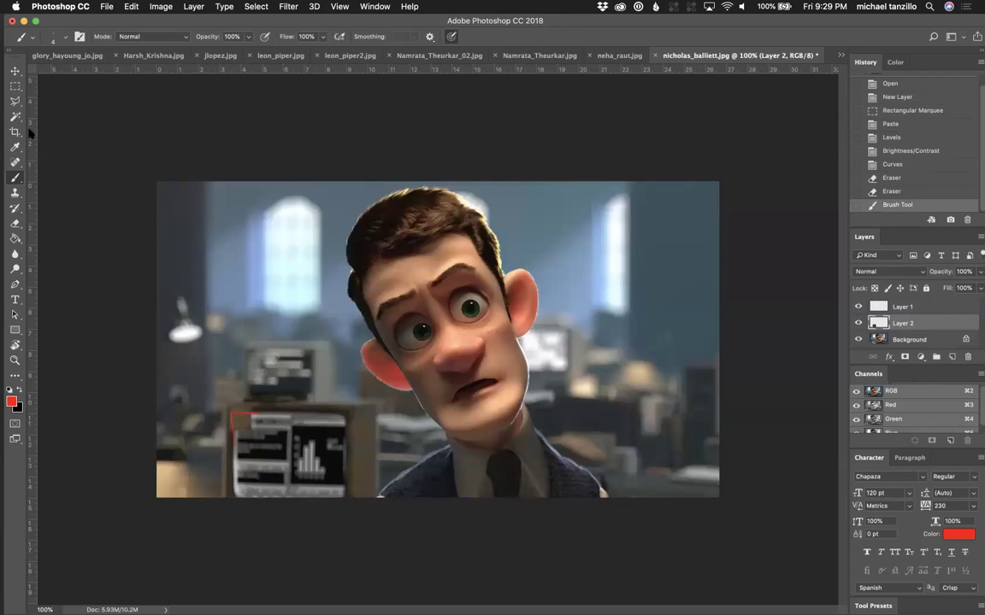
Step: Select a rectangle around the character's eyes and nose on the Background layer and copy it to a new layer
left_click(15, 86)
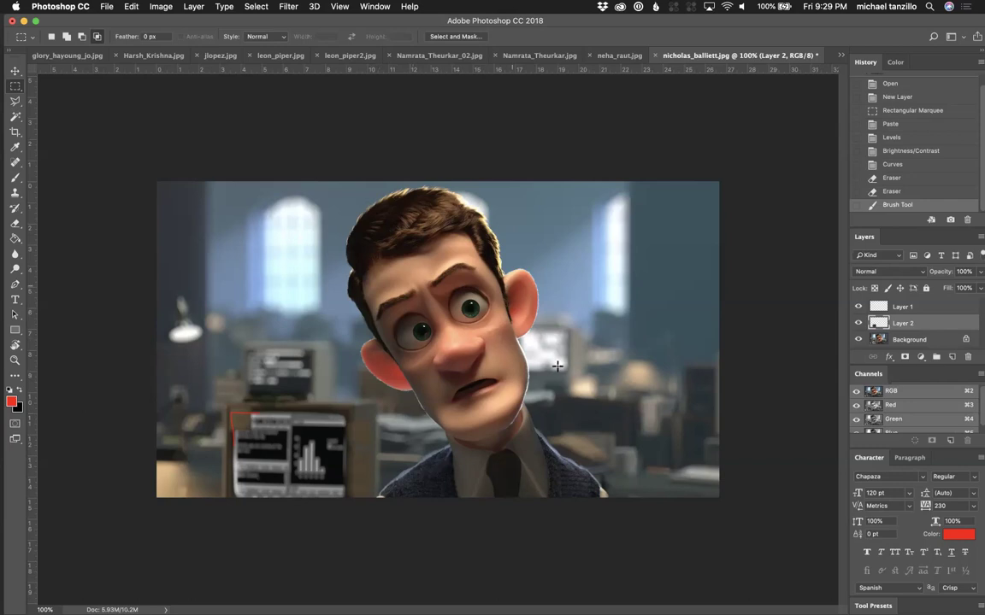
left_click(945, 340)
left_click_drag(478, 304, 525, 350)
key("super+c")
key("super+v")
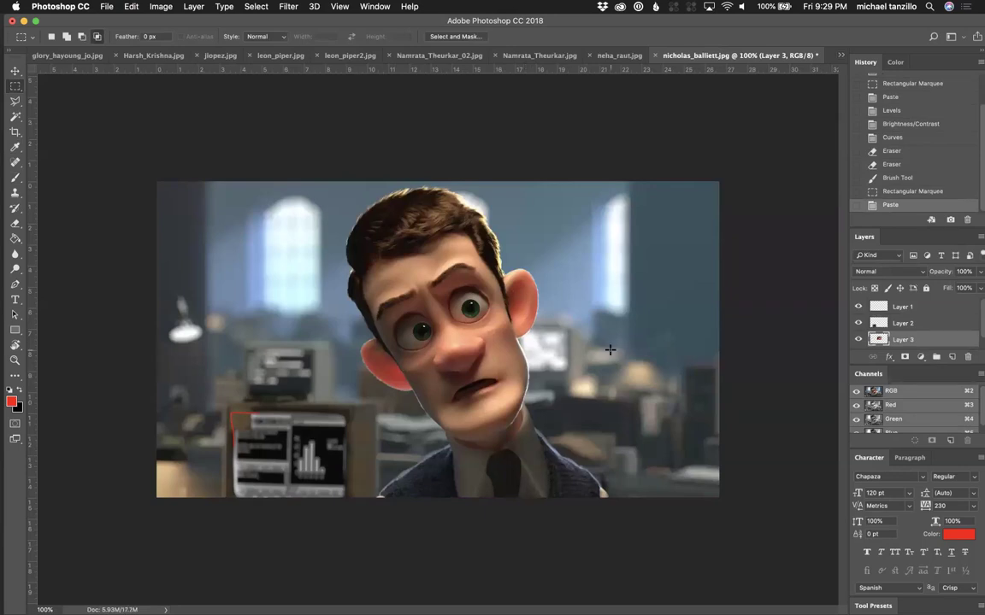
Step: Brighten and increase the contrast of the pasted face patch with Levels, adjusting the black, midtone and white input points
key("super+l")
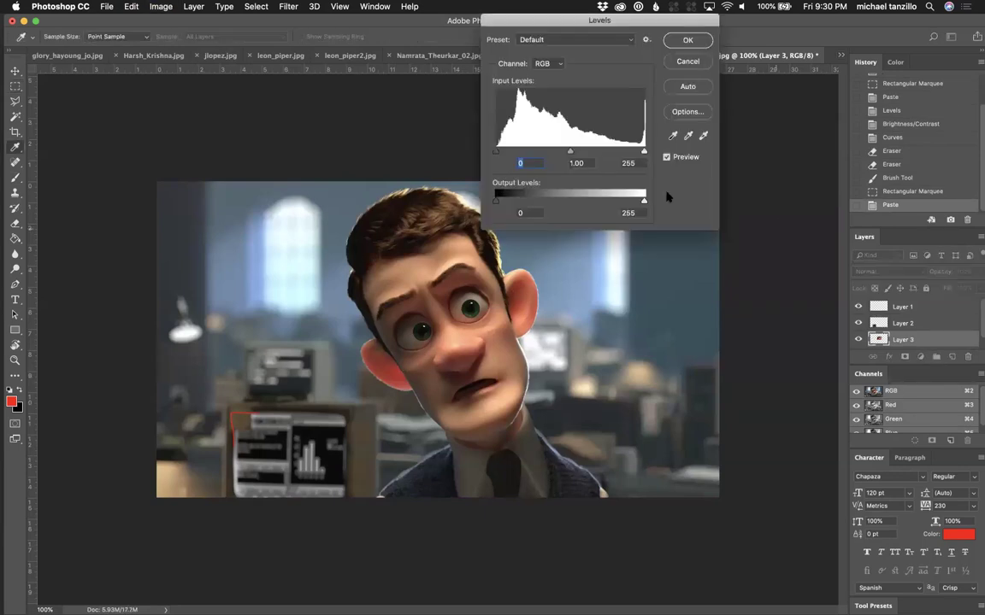
left_click_drag(573, 152, 555, 153)
left_click_drag(644, 153, 615, 153)
left_click_drag(496, 152, 547, 153)
left_click_drag(615, 152, 604, 152)
left_click(604, 153)
left_click(687, 41)
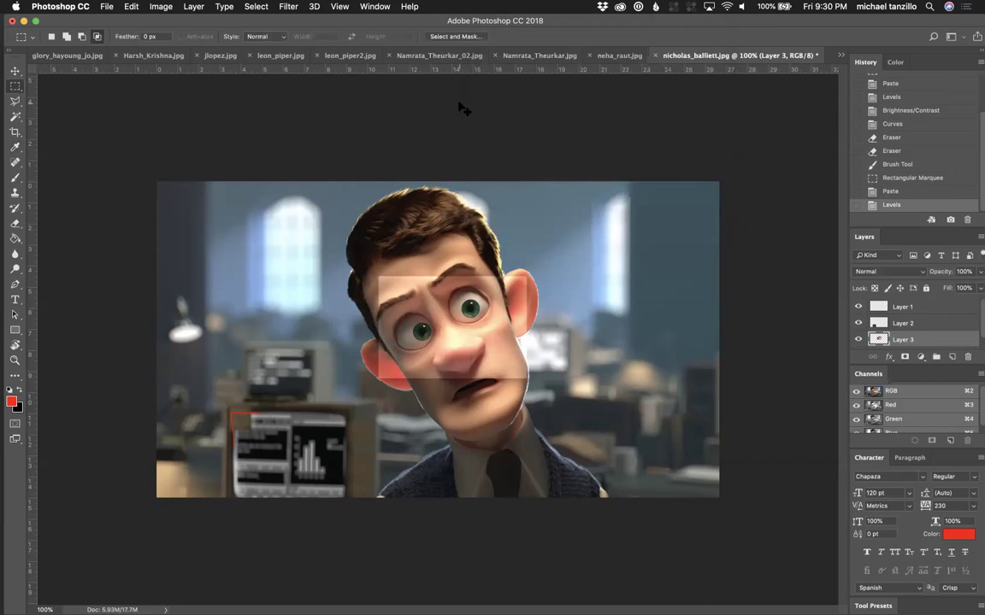
Step: Apply Hue/Saturation to the face patch, with Reds saturation -13, Greens saturation +39 and Greens lightness +37
key("super+u")
left_click(728, 164)
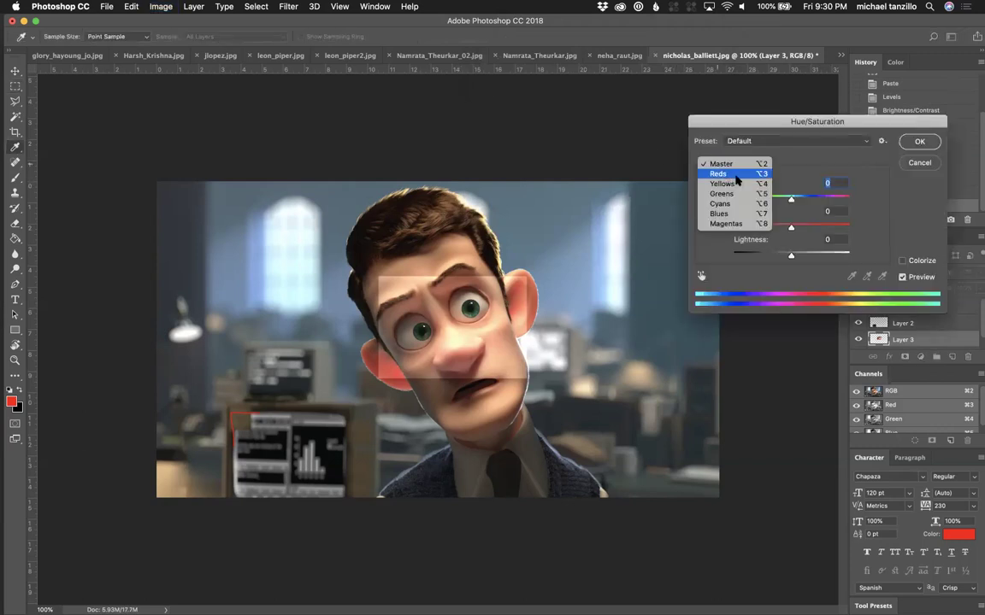
left_click(722, 177)
left_click_drag(791, 227, 783, 231)
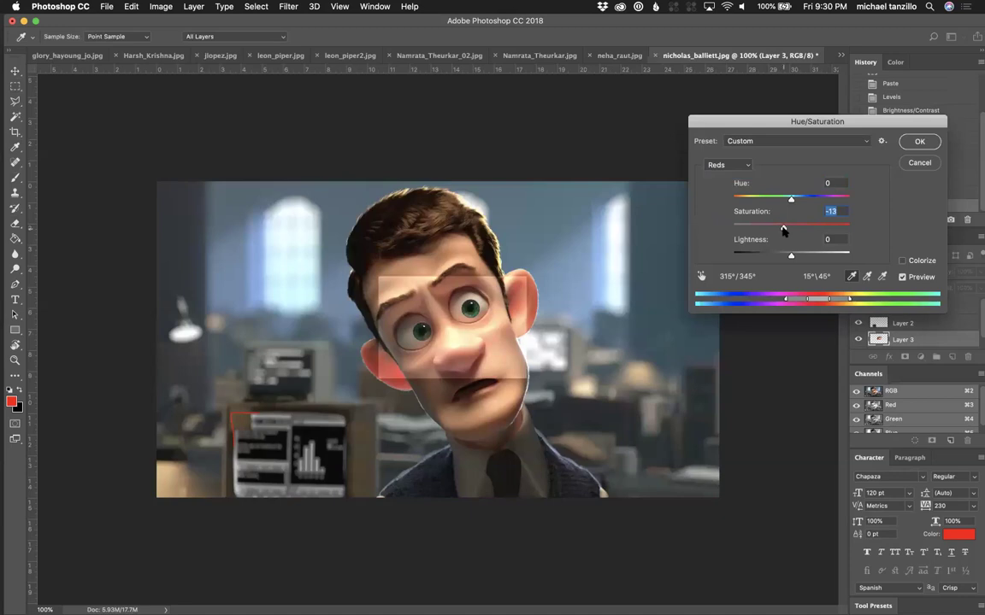
left_click(728, 164)
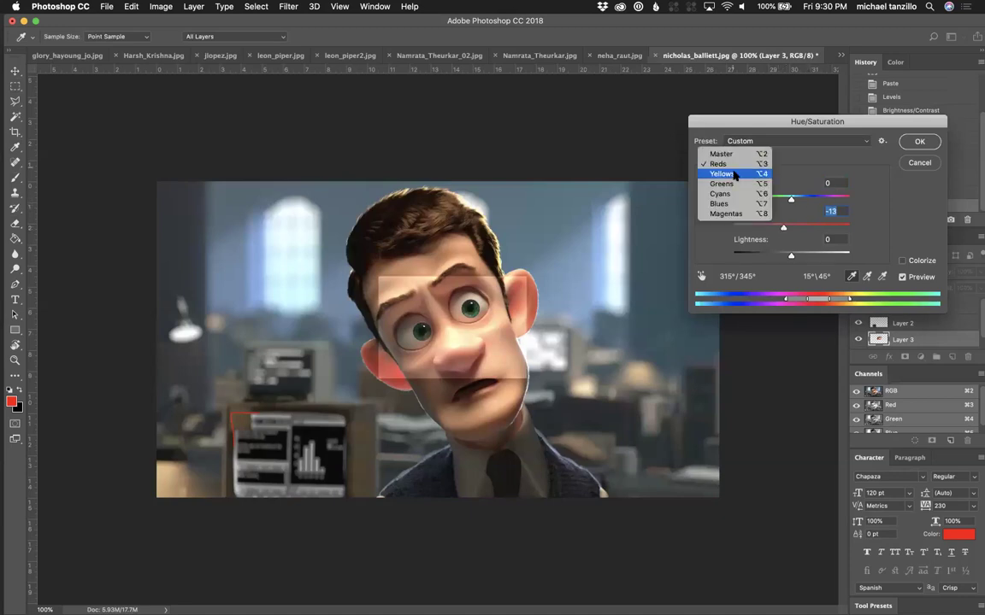
left_click(722, 190)
left_click_drag(785, 229, 812, 258)
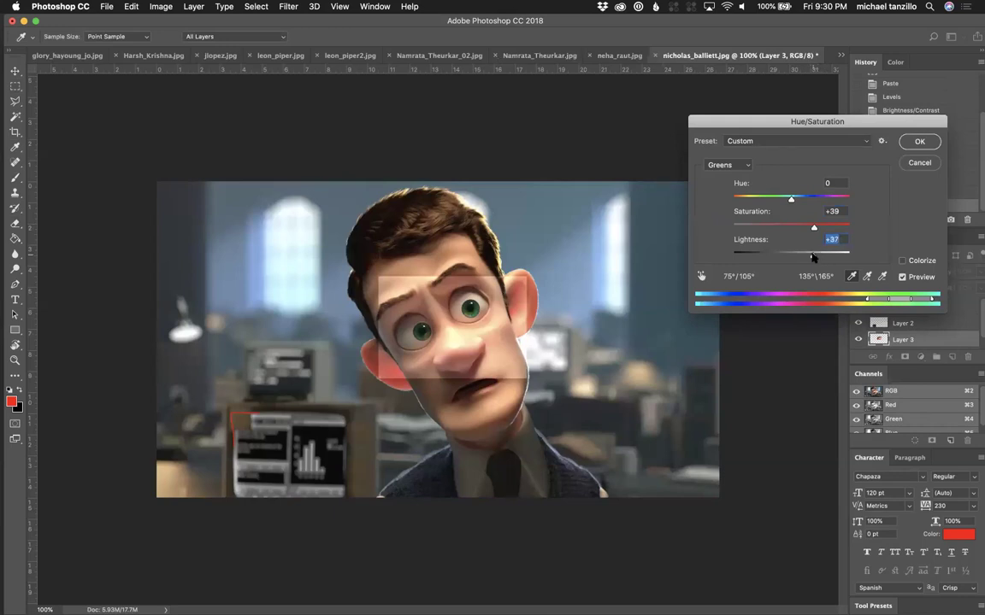
left_click(911, 275)
key("Return")
Step: Erase the adjusted face patch from the skin, ears and hair, keeping it only over the eyes
left_click(16, 224)
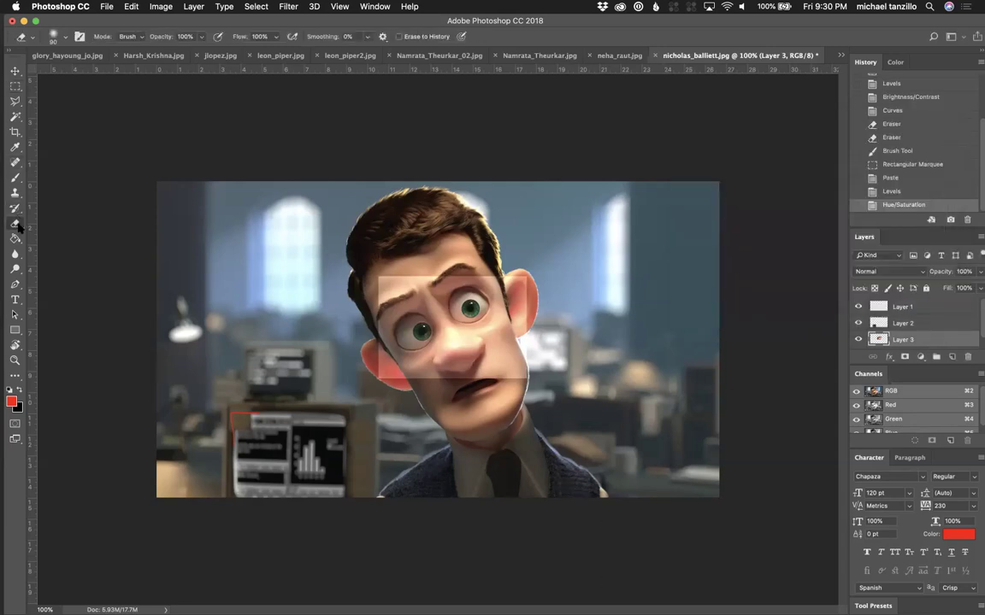
mouse_move(449, 342)
left_mouse_down()
mouse_move(376, 269)
mouse_move(342, 282)
mouse_move(364, 346)
mouse_move(473, 373)
mouse_move(493, 293)
mouse_move(484, 330)
mouse_move(513, 291)
mouse_move(411, 243)
mouse_move(351, 253)
mouse_move(464, 252)
mouse_move(417, 229)
mouse_move(468, 222)
left_mouse_up()
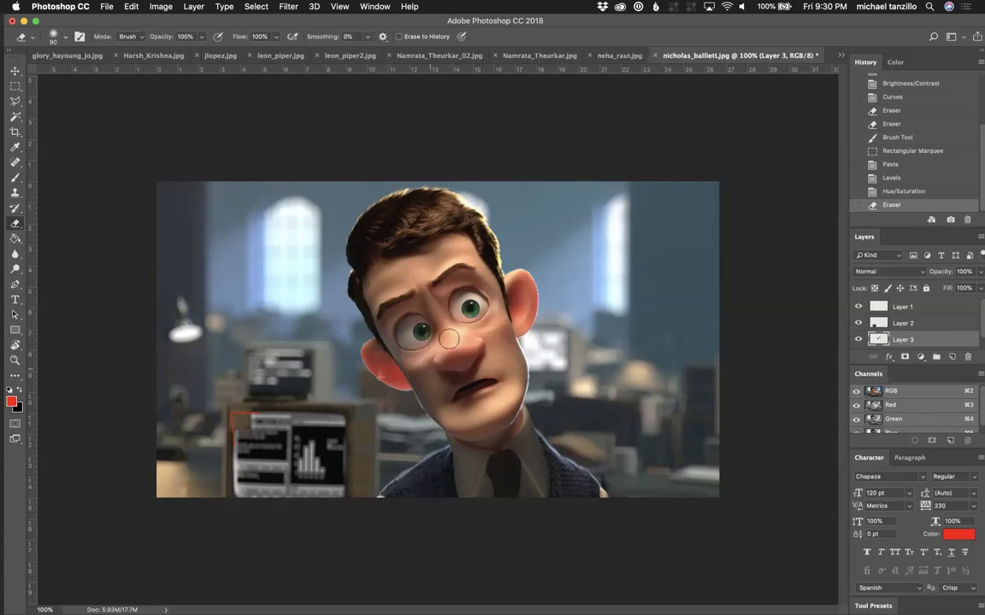
left_click_drag(414, 397, 380, 359)
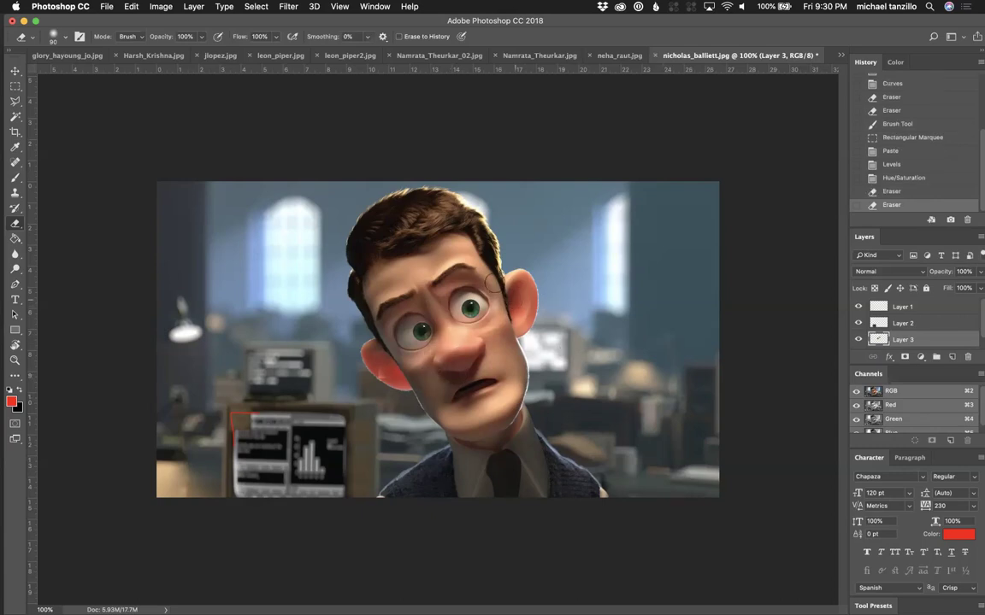
left_click_drag(438, 270, 353, 261)
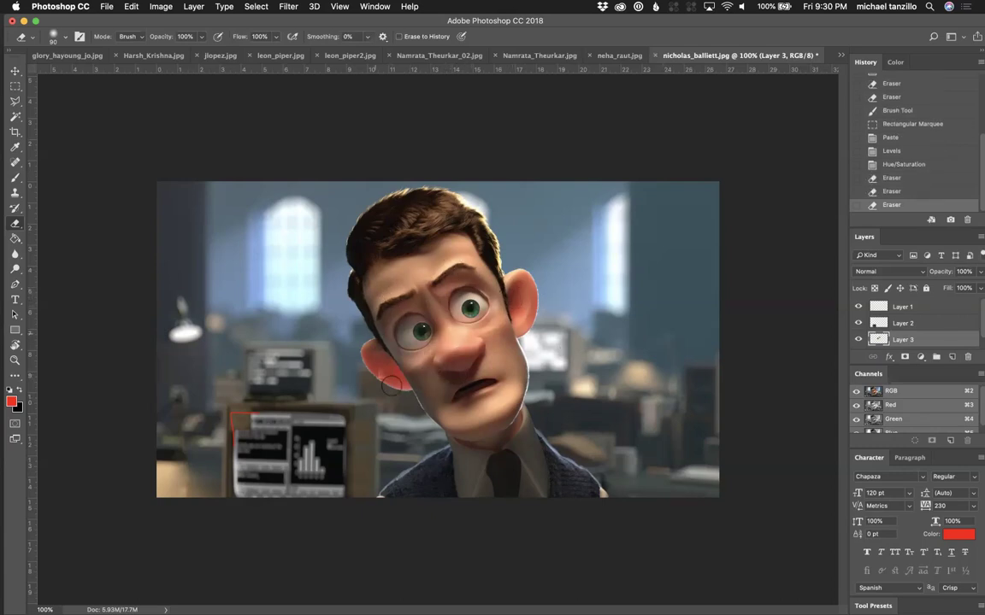
left_click_drag(368, 368, 337, 329)
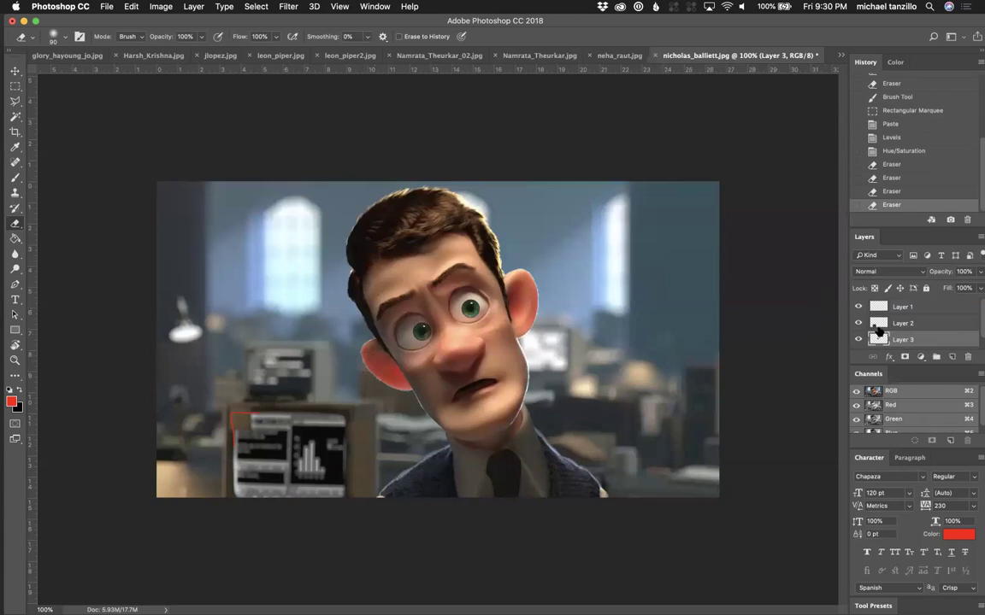
left_click(859, 339)
left_click(859, 339)
mouse_move(449, 355)
left_mouse_down()
mouse_move(360, 335)
mouse_move(457, 295)
left_mouse_up()
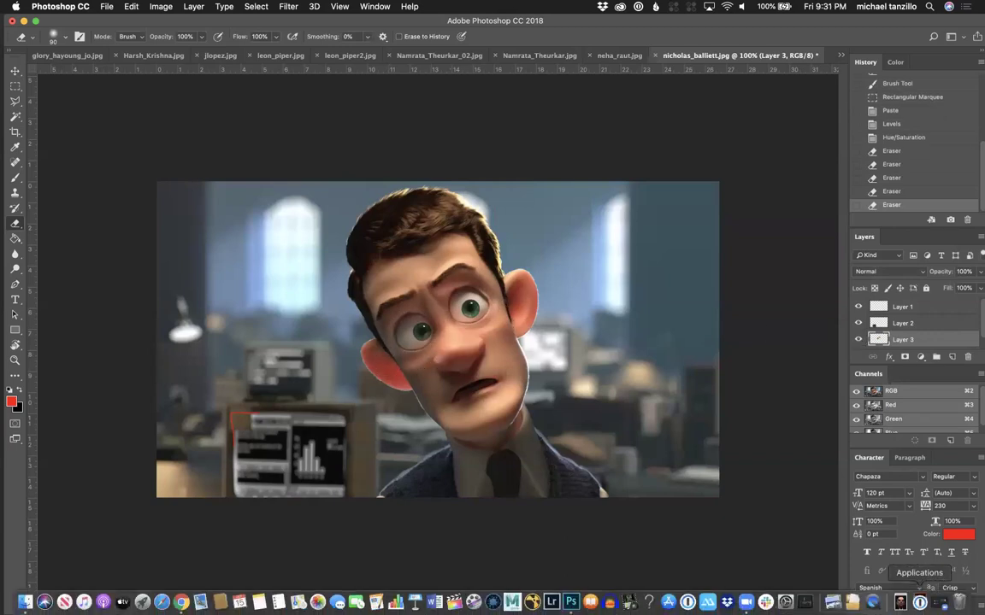
Step: Toggle the eye adjustment layer repeatedly to compare the brightened eyes with the original
left_click(859, 339)
left_click(859, 339)
left_click(859, 339)
left_click(859, 340)
left_click(859, 339)
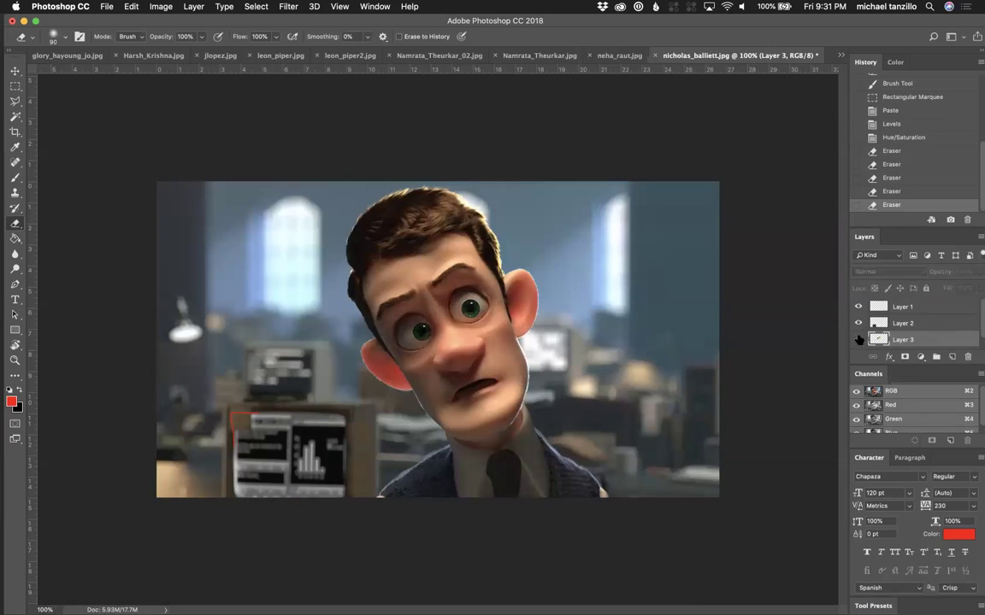
left_click(859, 339)
left_click(859, 339)
left_click(859, 339)
left_click(859, 339)
left_click(859, 339)
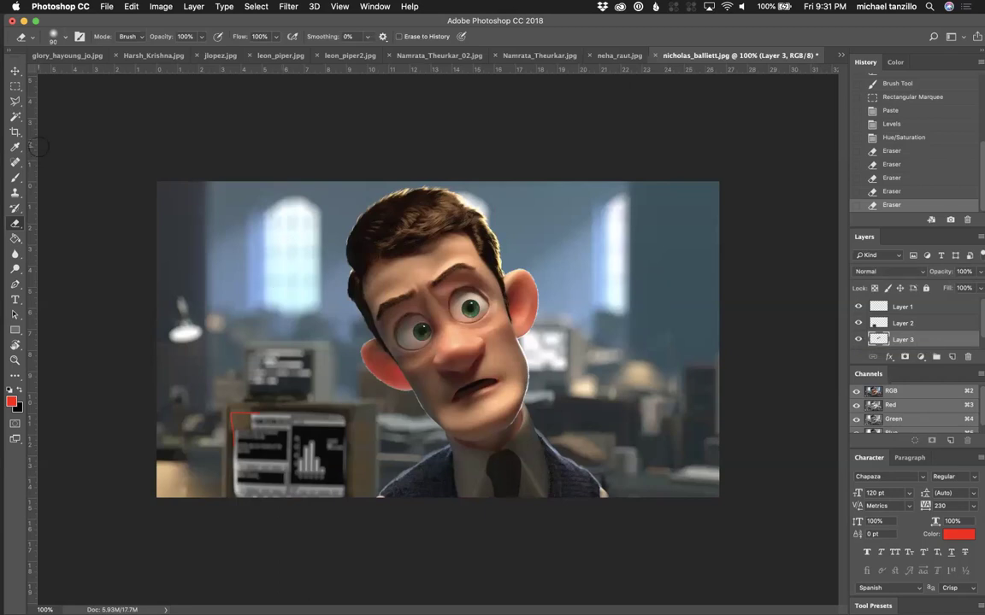
Step: On Layer 1, trace the edges of the dark vertical walls on both sides of the office background in red
left_click(15, 178)
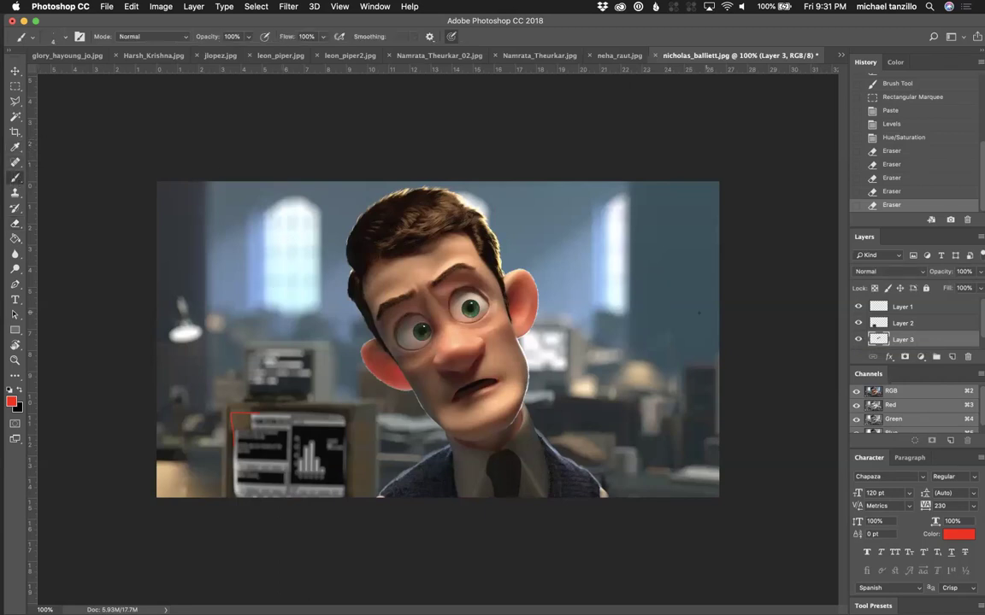
key("alt+bracketright")
key("alt+bracketright")
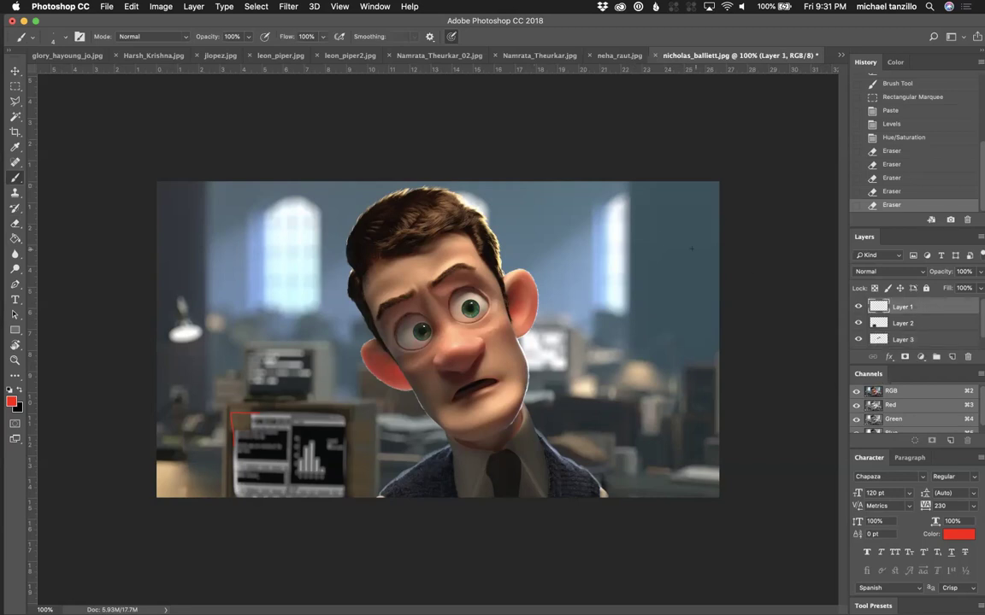
left_click_drag(208, 187, 219, 453)
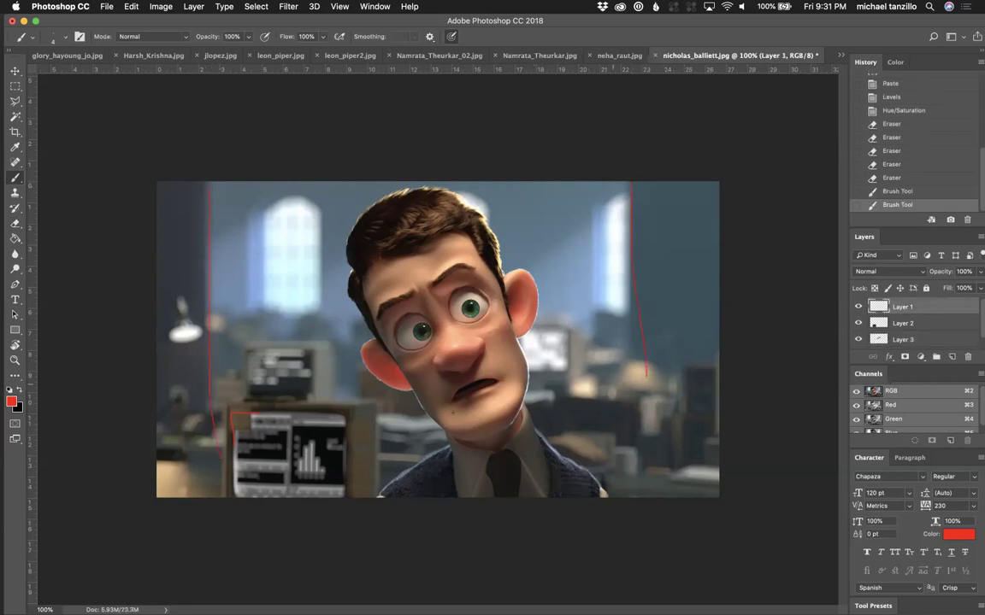
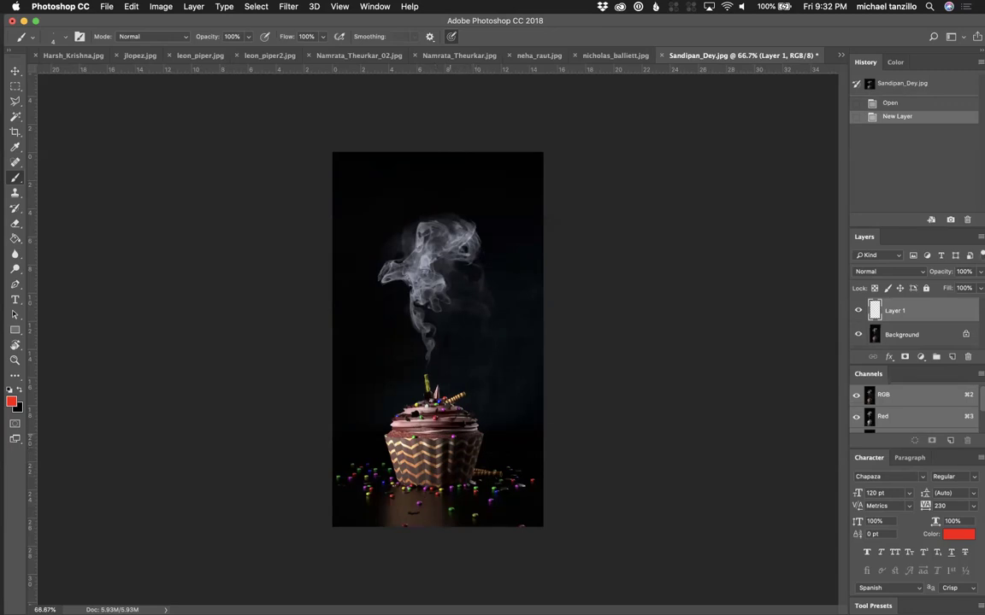
Step: On the cupcake image, trace two shadow lines across the frosting in red, add a new layer and hide the marked one
key("super+equal")
key("super+equal")
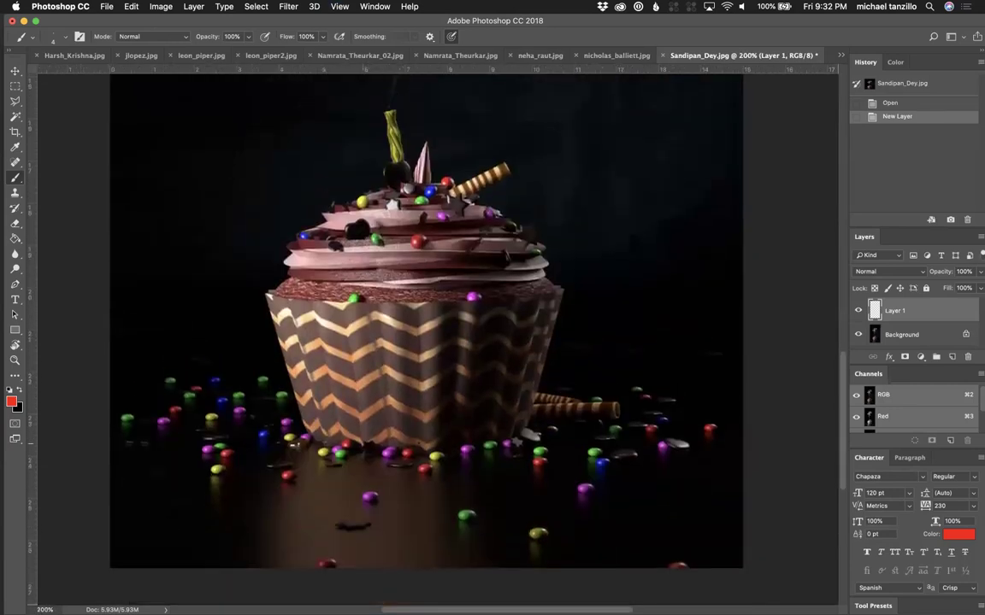
left_click_drag(445, 484, 475, 394)
key("super+z")
left_click_drag(289, 247, 428, 242)
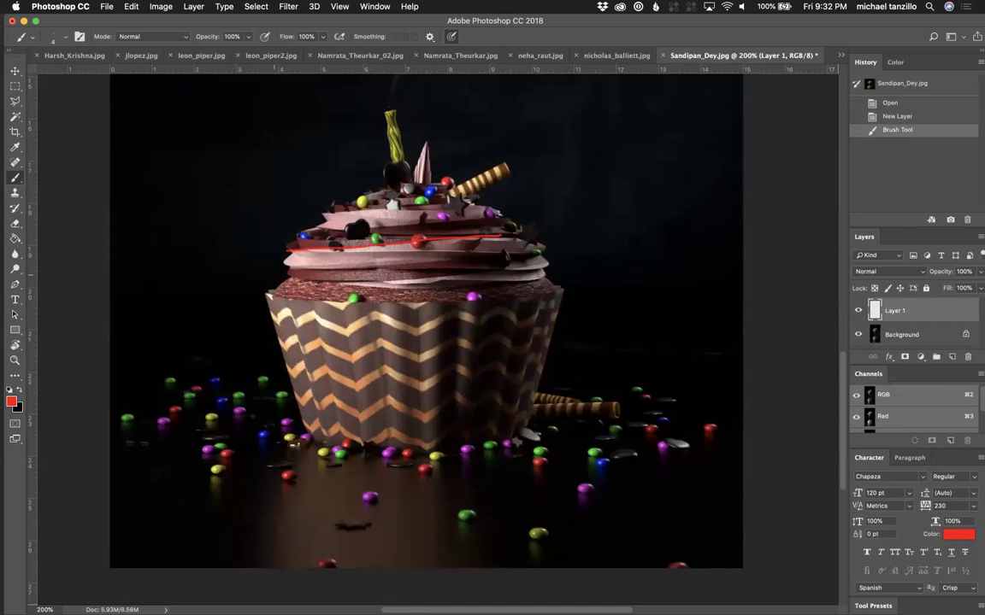
mouse_move(291, 256)
left_mouse_down()
mouse_move(367, 267)
mouse_move(505, 263)
left_mouse_up()
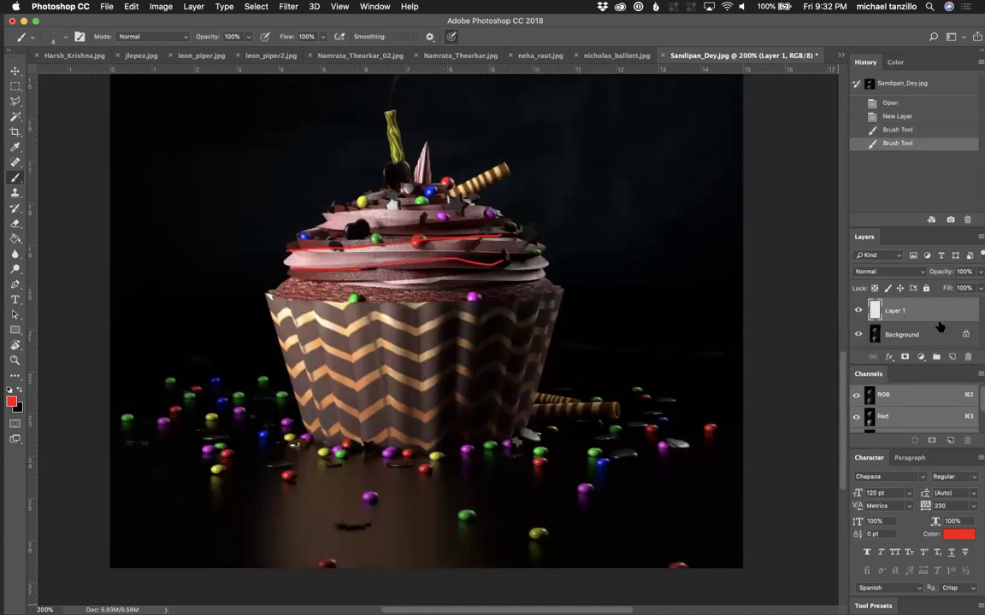
left_click(952, 356)
left_click(857, 335)
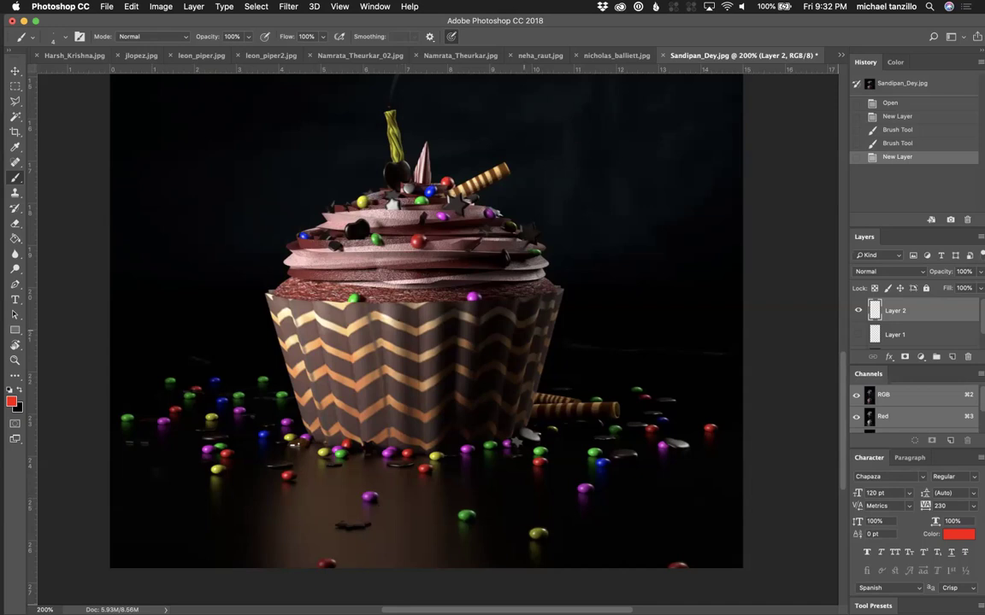
Step: Sketch temporary red marks over the cupcake's side and around the dark frosting toppings, undoing each one
key("super+minus")
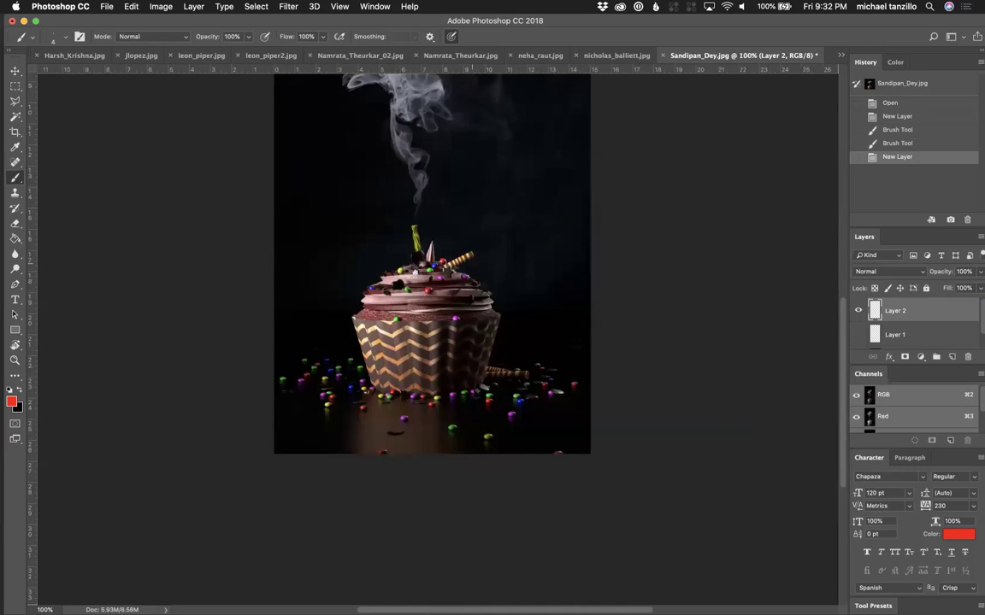
mouse_move(494, 297)
left_mouse_down()
mouse_move(508, 332)
mouse_move(504, 364)
left_mouse_up()
key("super+z")
key("super+equal")
key("super+equal")
key("super+equal")
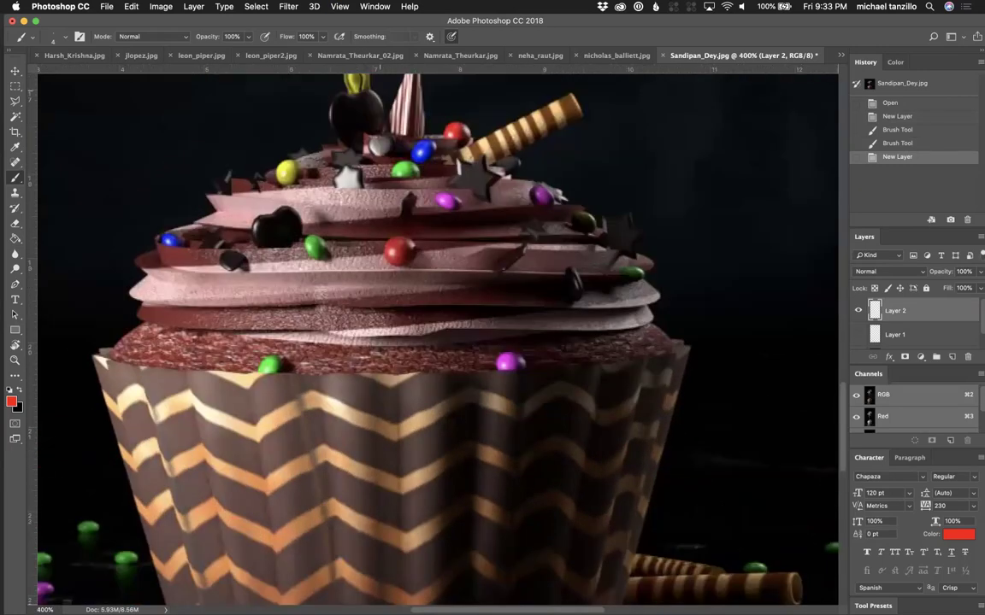
mouse_move(380, 88)
left_mouse_down()
mouse_move(338, 84)
mouse_move(243, 207)
mouse_move(236, 248)
mouse_move(301, 224)
mouse_move(244, 163)
left_mouse_up()
key("super+z")
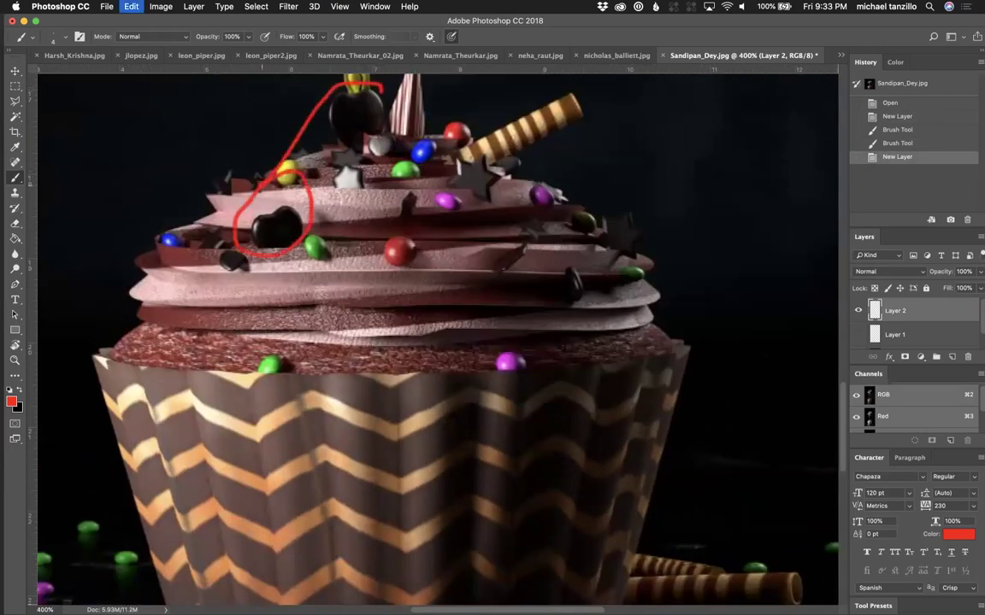
key("super+minus")
key("super+minus")
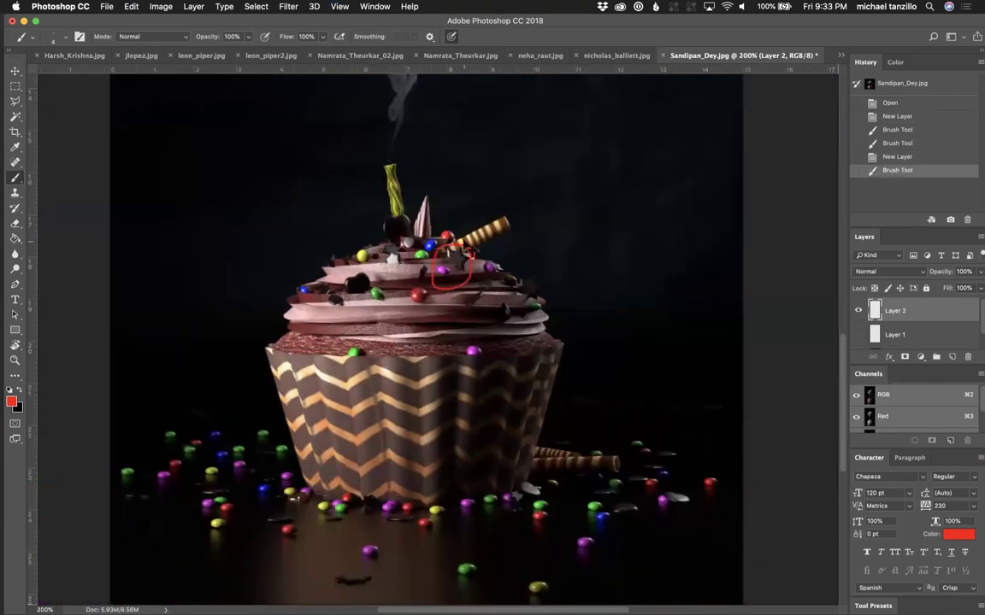
Step: Circle the candle on top of the cupcake and mark around the wafer stick in red on Layer 2
key("super+minus")
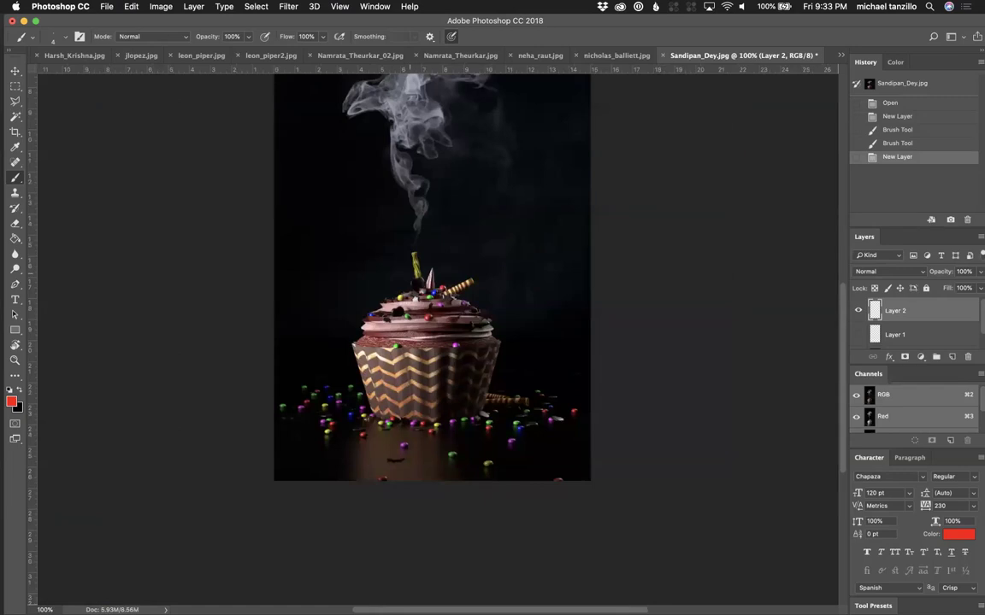
mouse_move(416, 243)
left_mouse_down()
mouse_move(401, 278)
mouse_move(433, 275)
mouse_move(418, 243)
left_mouse_up()
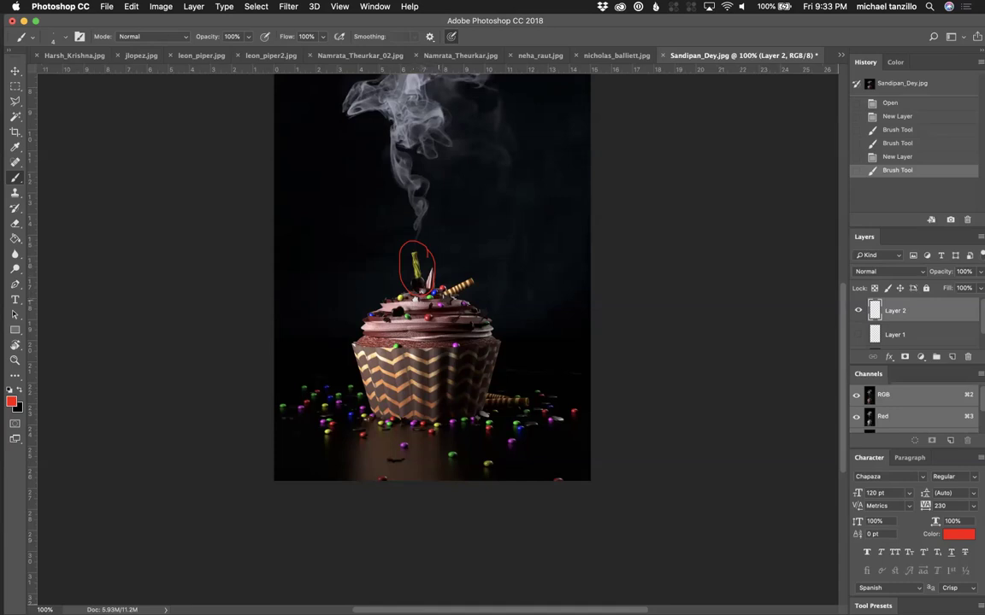
left_click_drag(438, 292, 484, 277)
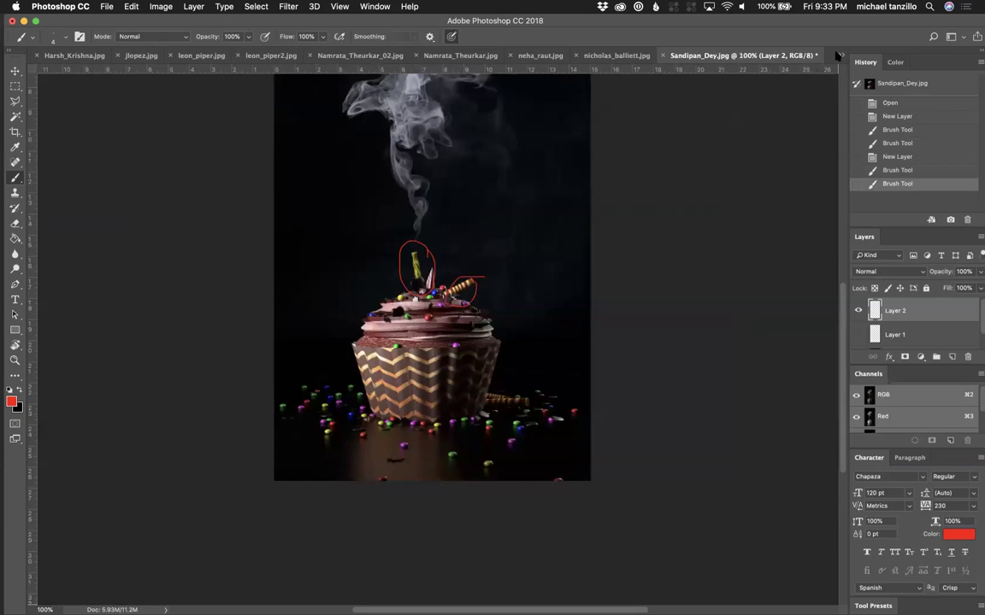
Step: Open the image of the suited man against the white brick wall and compare it with the image of the girl in the white dress
left_click(840, 55)
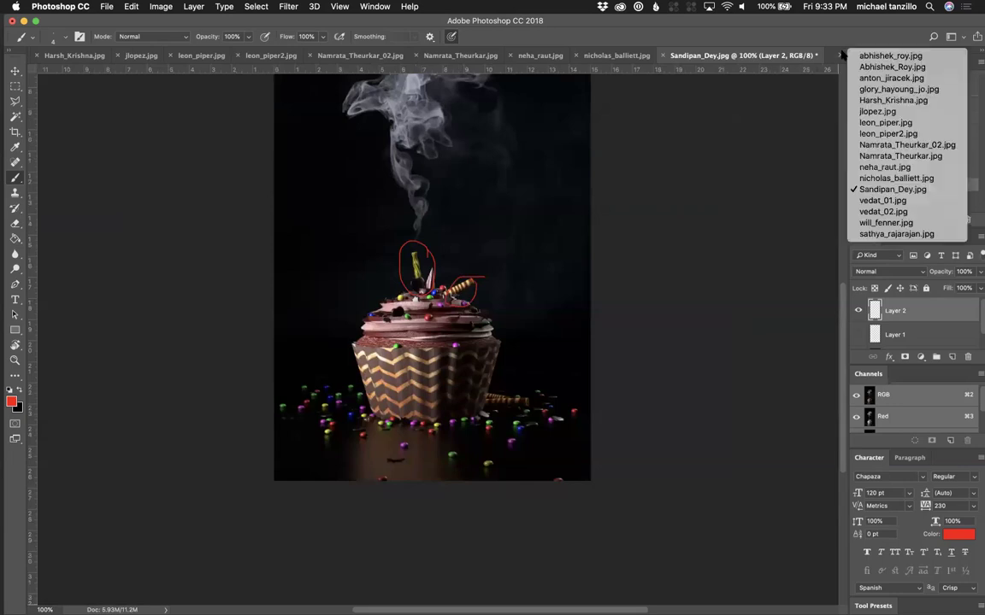
left_click(883, 200)
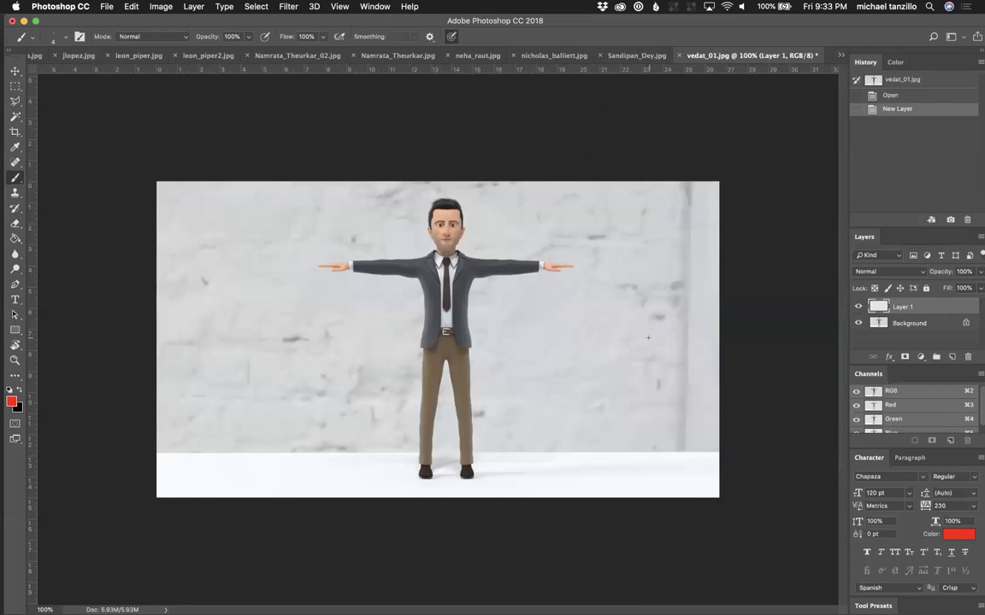
key("ctrl+Tab")
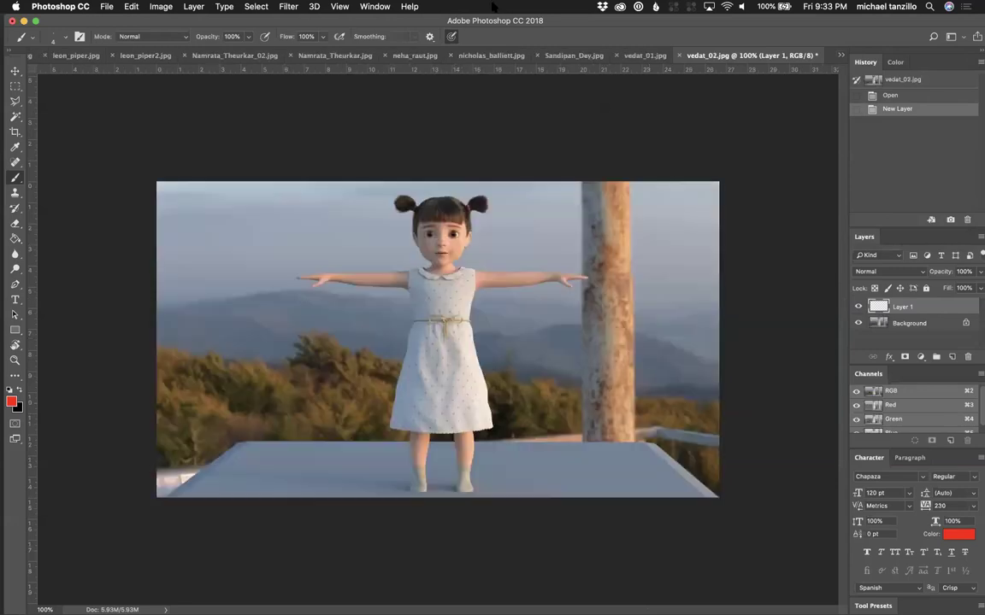
left_click(643, 56)
key("ctrl+Tab")
left_click(643, 55)
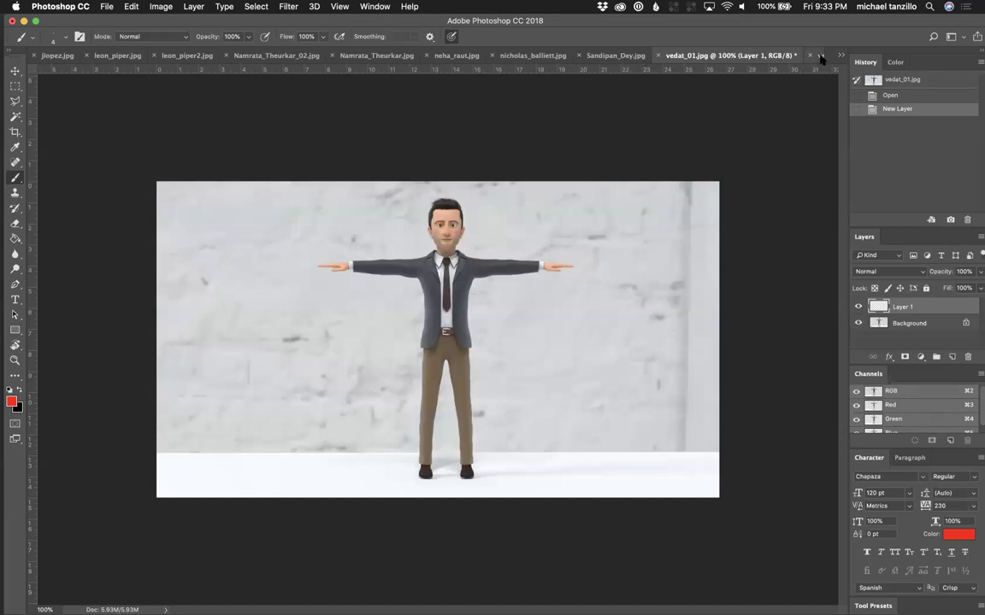
key("ctrl+Tab")
left_click(642, 55)
left_click(822, 59)
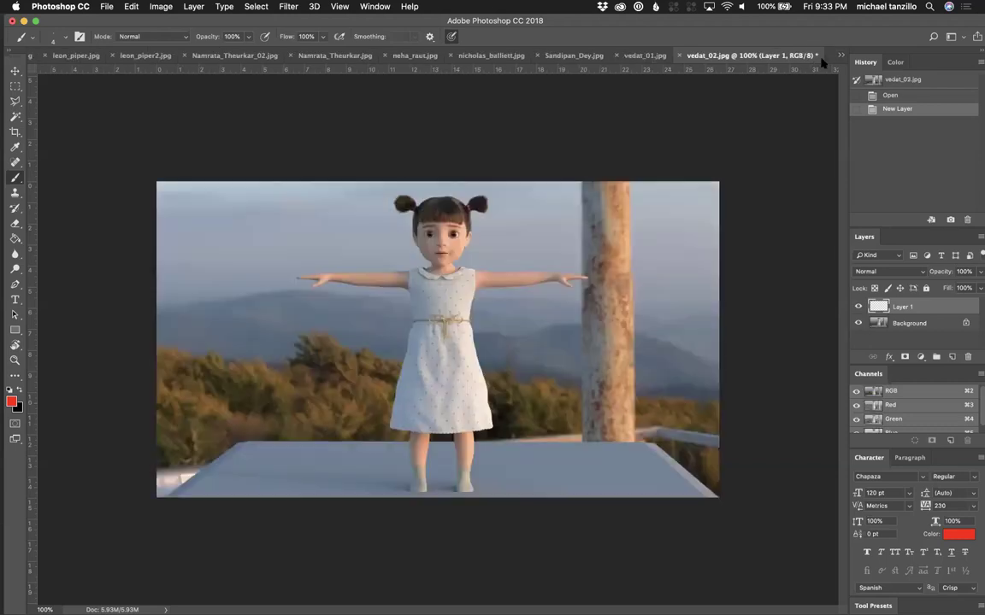
left_click(625, 58)
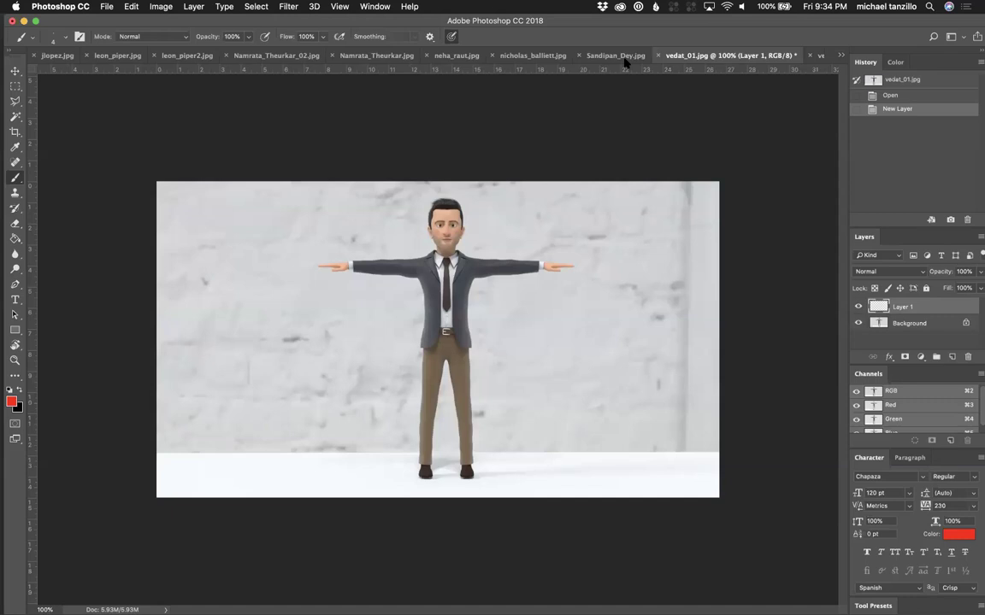
left_click(819, 58)
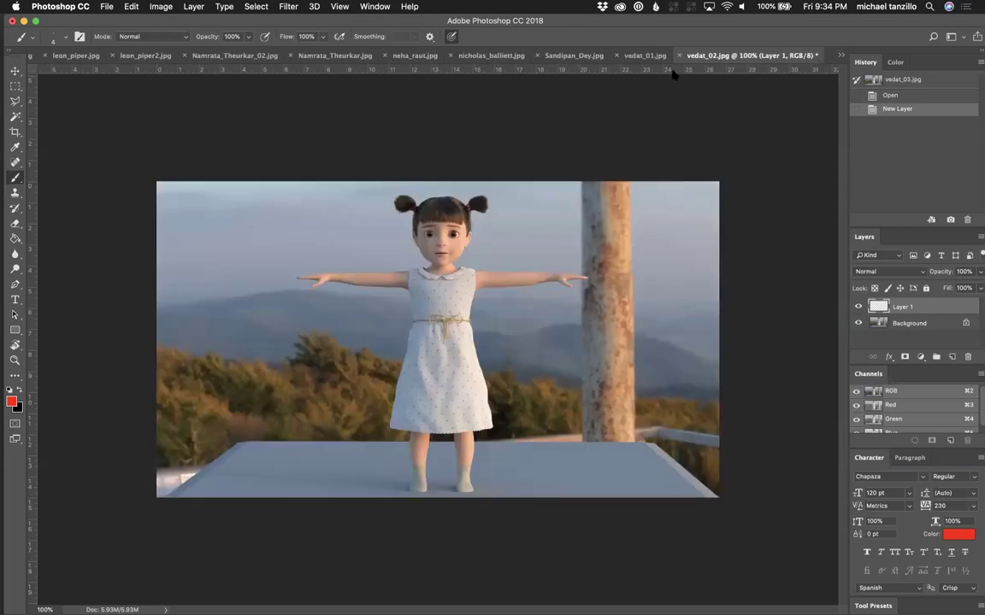
left_click(647, 56)
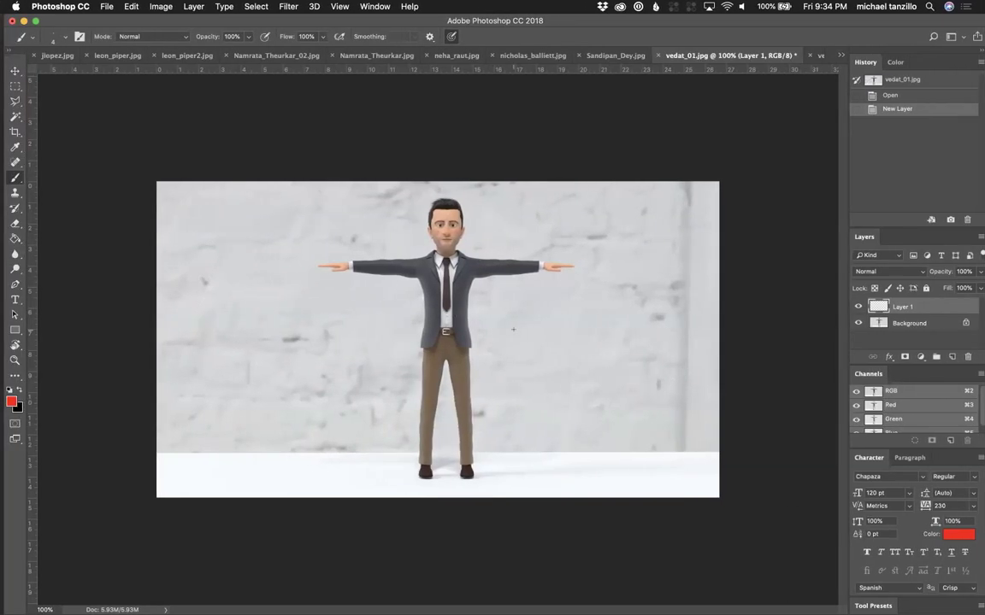
Step: Switch to Facebook in the browser and check the live video post and its comments in the news feed
key("ctrl+Right")
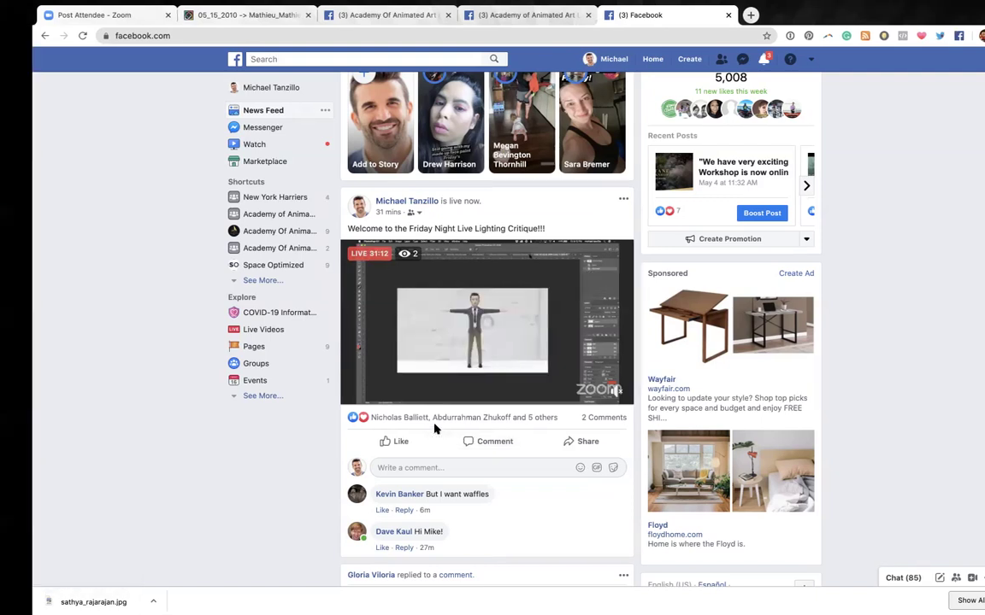
scroll(434, 430, "up", 3)
scroll(434, 430, "up", 2)
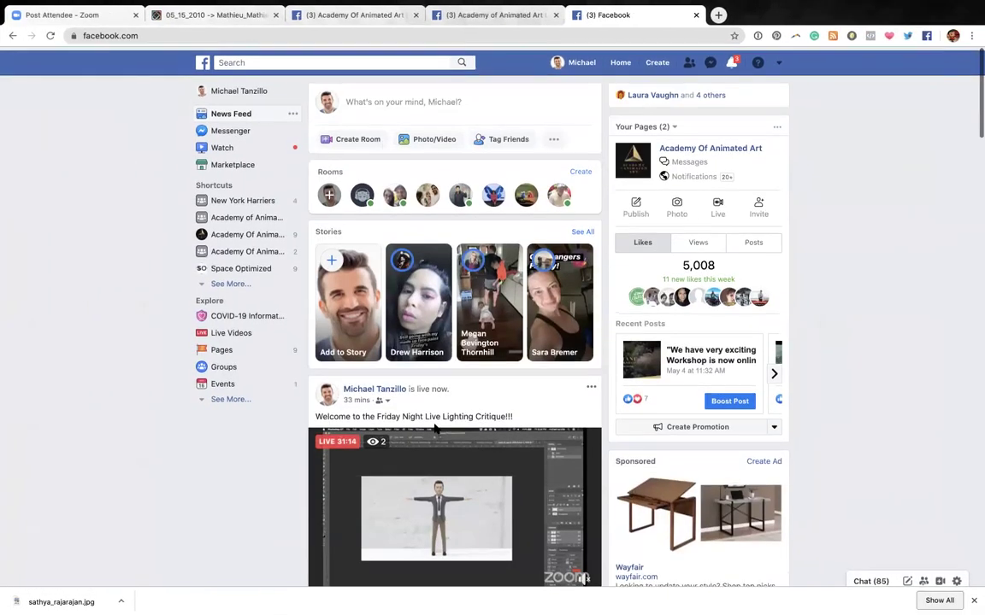
scroll(436, 430, "left", 5)
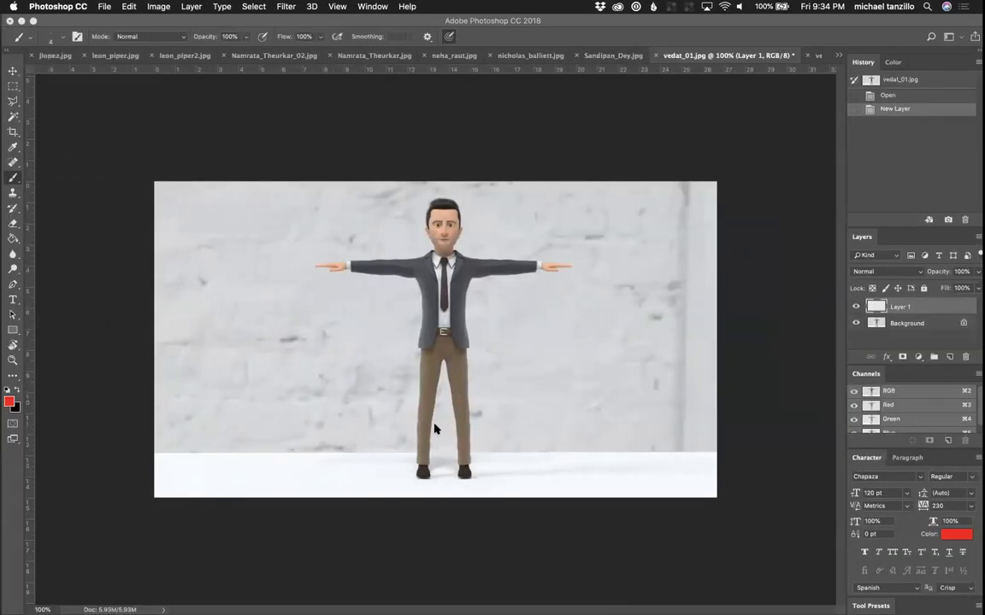
key("ctrl+Right")
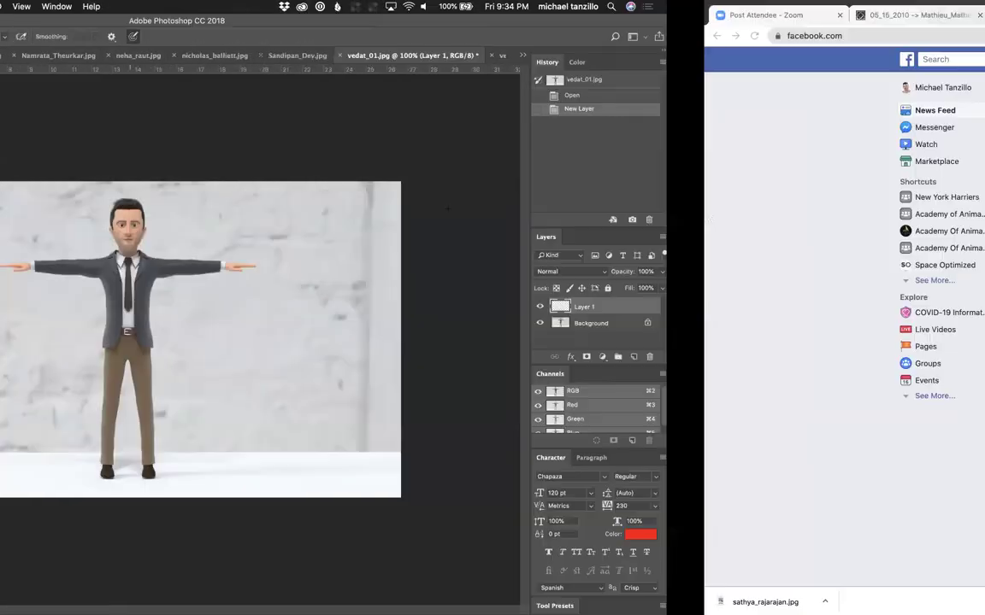
scroll(582, 188, "down", 7)
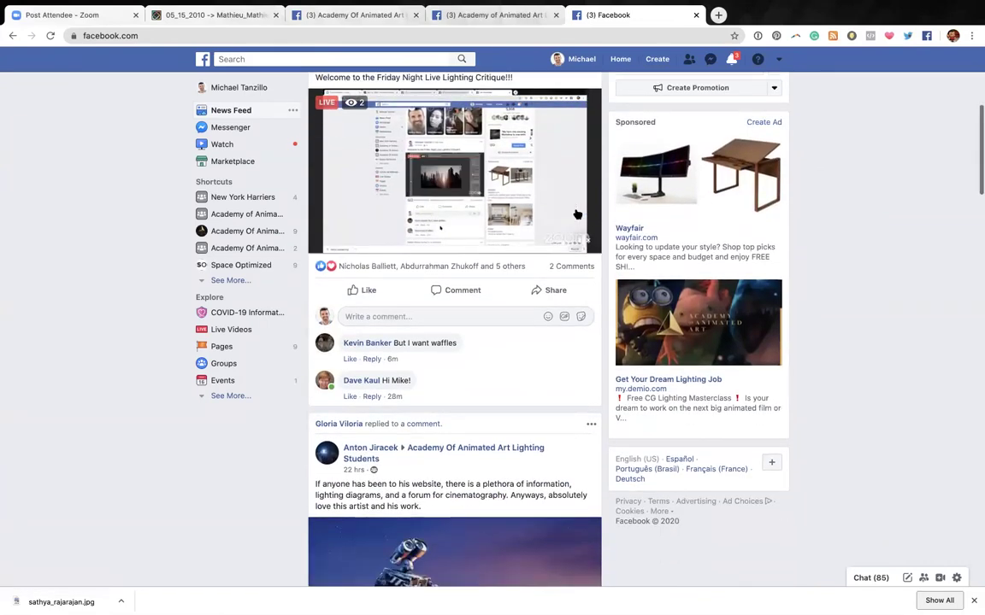
scroll(577, 215, "up", 4)
scroll(575, 213, "down", 1)
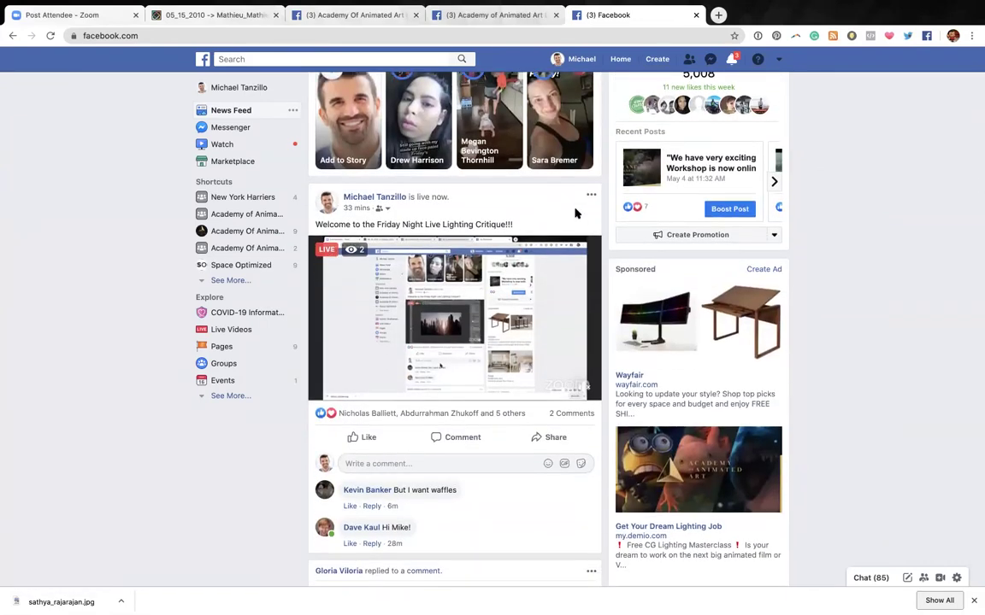
scroll(576, 213, "down", 2)
scroll(577, 214, "up", 5)
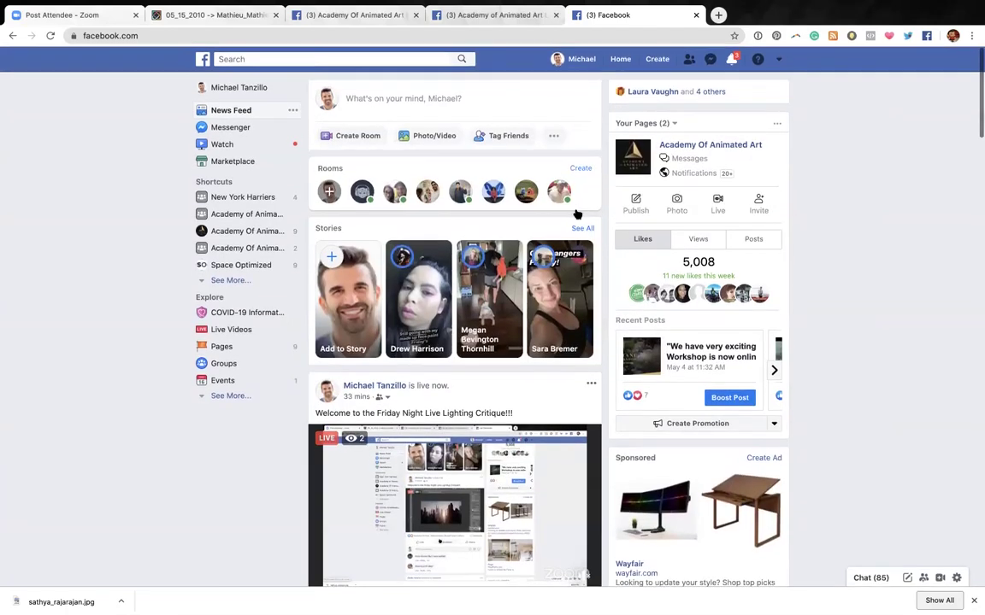
scroll(573, 325, "down", 3)
scroll(565, 423, "down", 1)
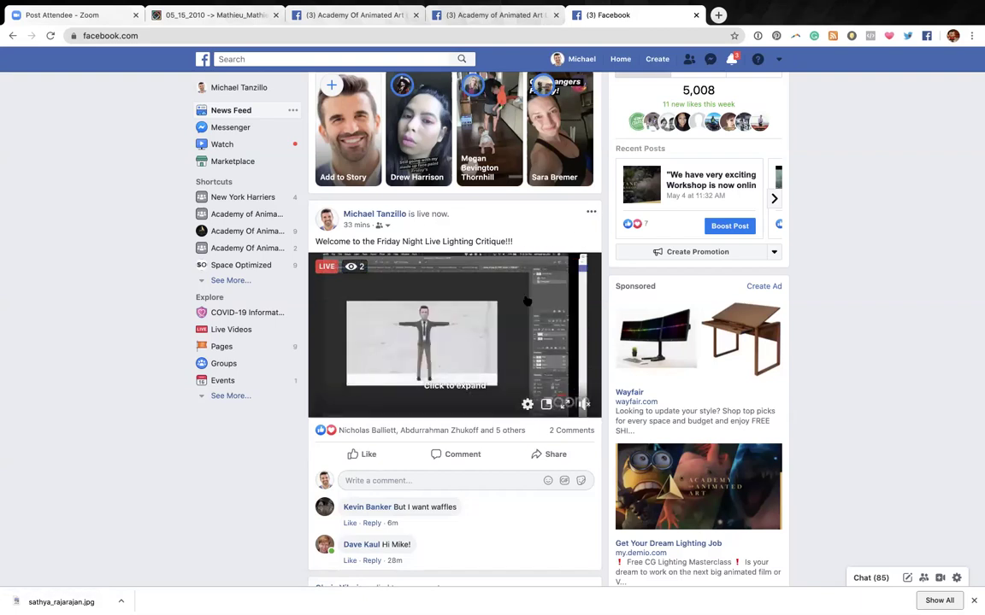
Step: Check the Facebook notifications and look further down the feed, then return to the suited man image in Photoshop
key("ctrl+Left")
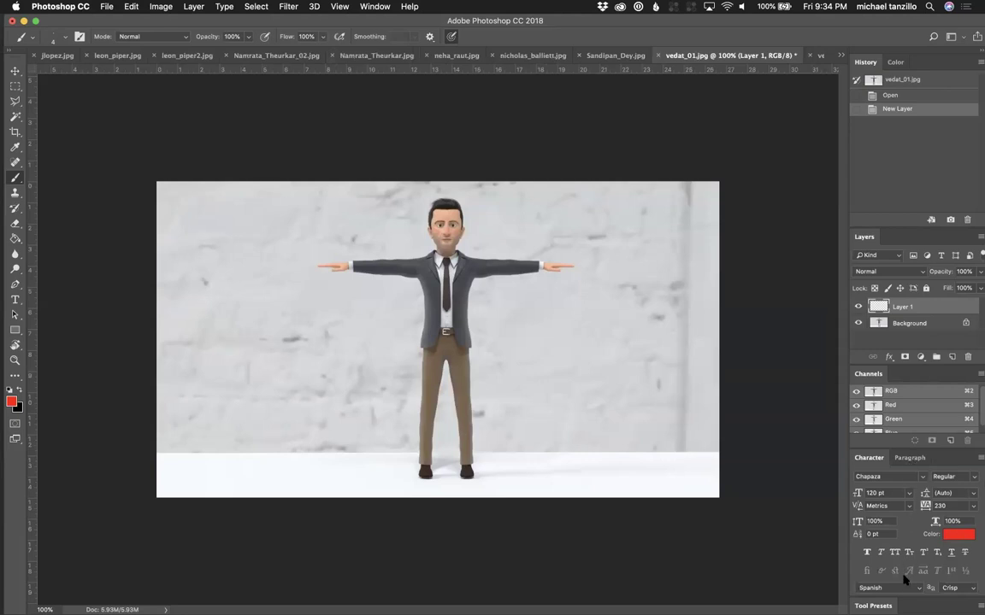
key("ctrl+Right")
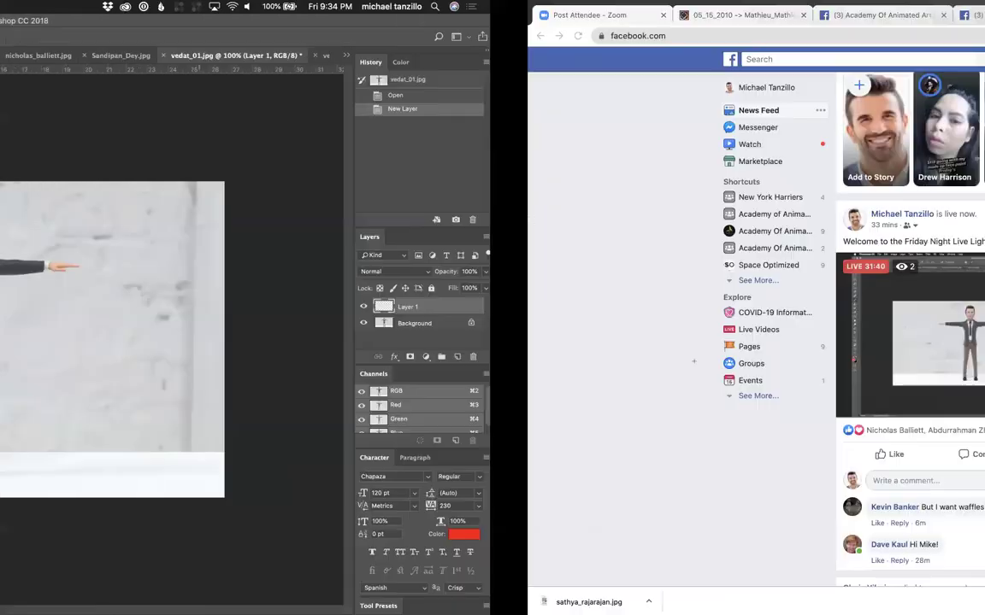
key("ctrl+Right")
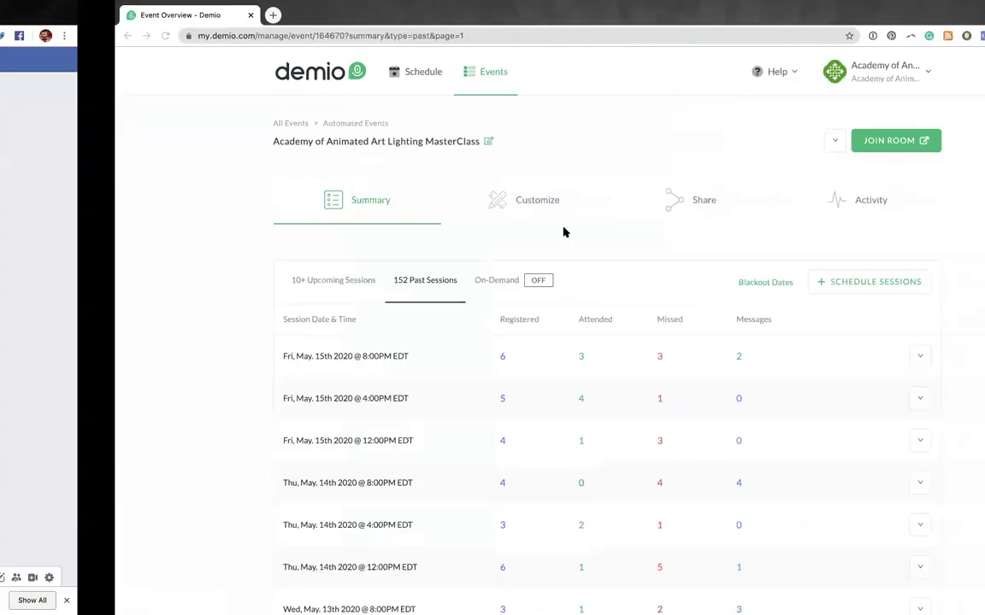
key("ctrl+Left")
left_click(734, 60)
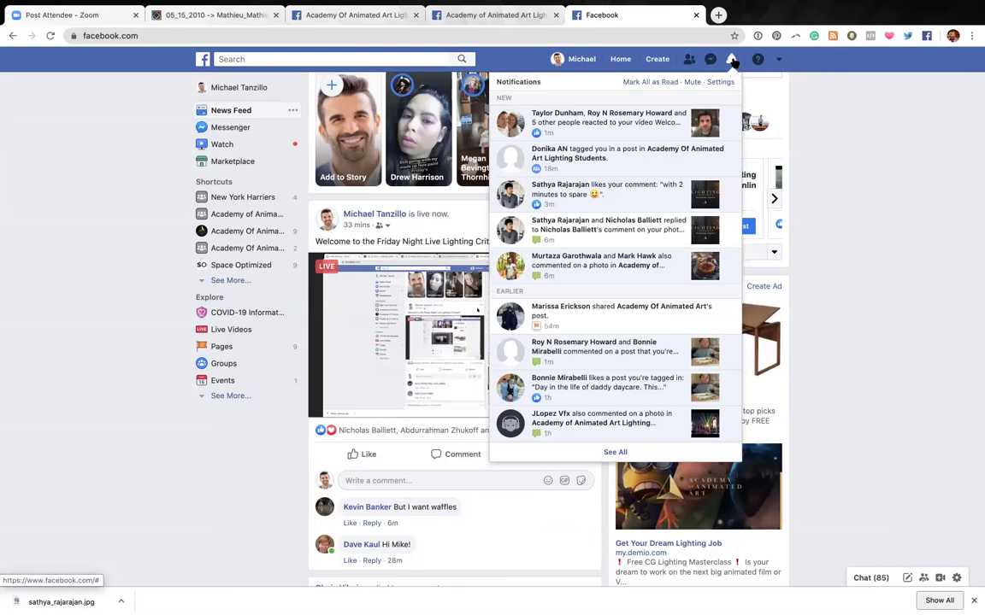
scroll(476, 189, "down", 15)
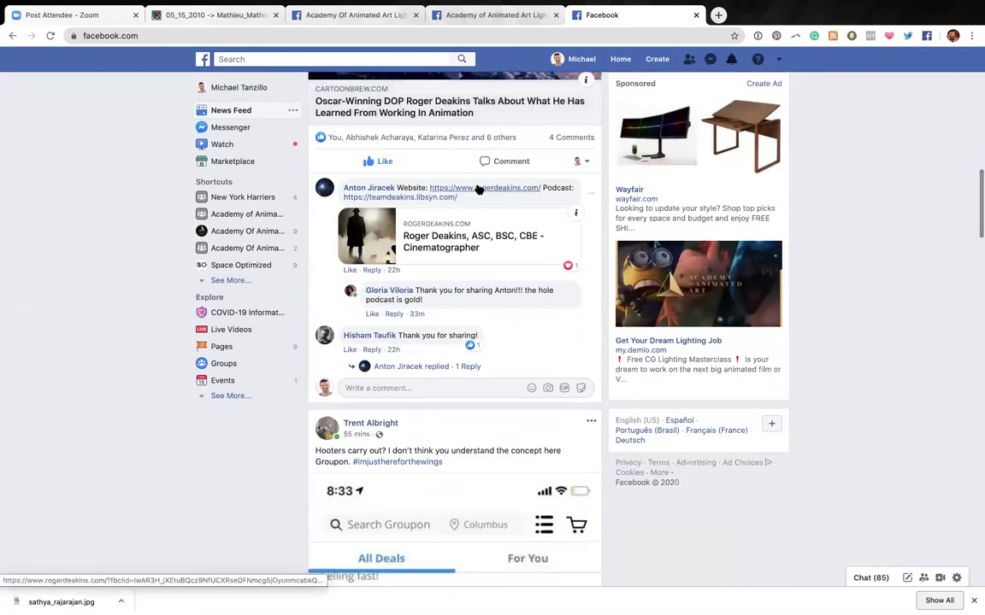
key("ctrl+Left")
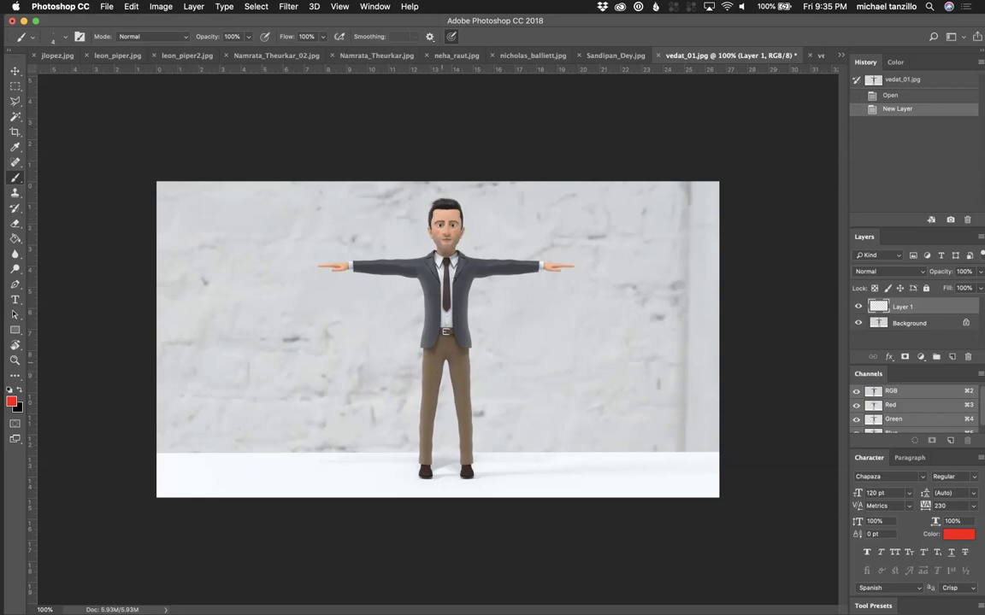
Step: On Layer 1 of the suited man image, mark his forehead, the jacket below his outstretched arm and his trousers in red
left_click_drag(456, 212, 431, 213)
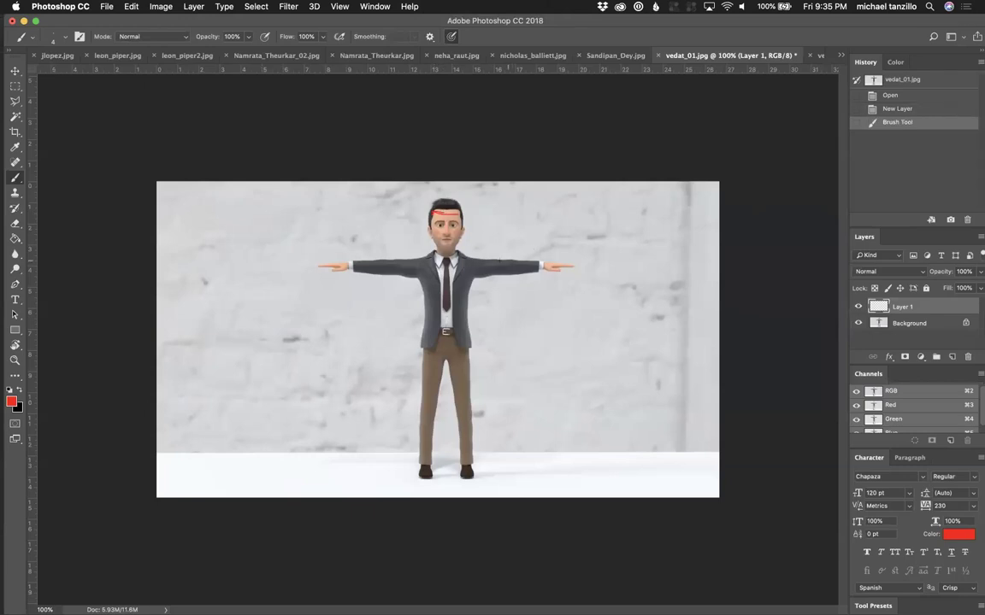
mouse_move(486, 269)
left_mouse_down()
mouse_move(466, 272)
mouse_move(462, 298)
left_mouse_up()
mouse_move(439, 384)
left_mouse_down()
mouse_move(452, 385)
mouse_move(433, 390)
left_mouse_up()
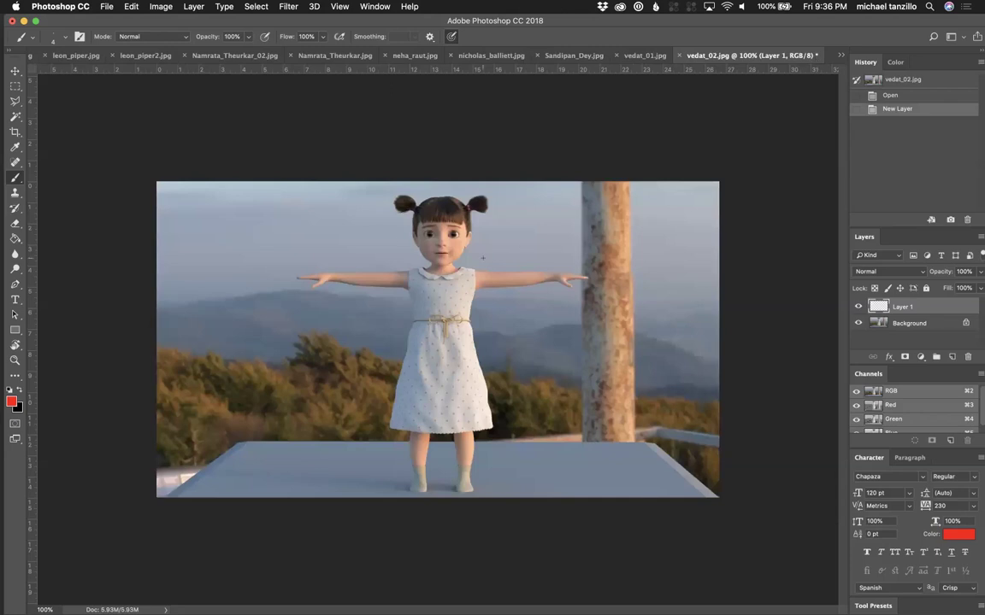
Step: Outline one side of the girl's face in red, undo the mark and go to the rooftop city skyline image
mouse_move(441, 206)
left_mouse_down()
mouse_move(414, 216)
mouse_move(432, 273)
mouse_move(461, 213)
left_mouse_up()
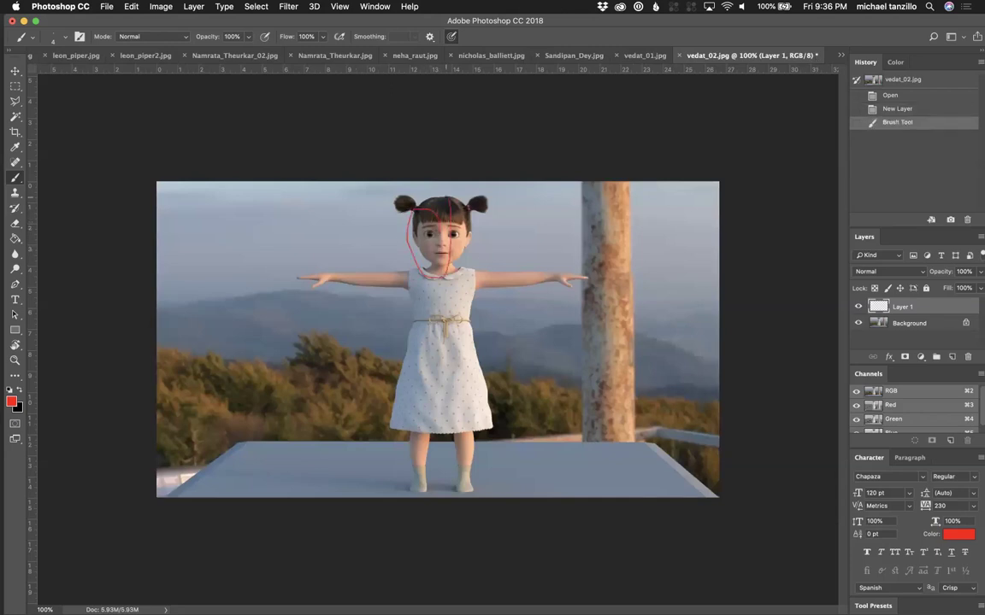
key("super+z")
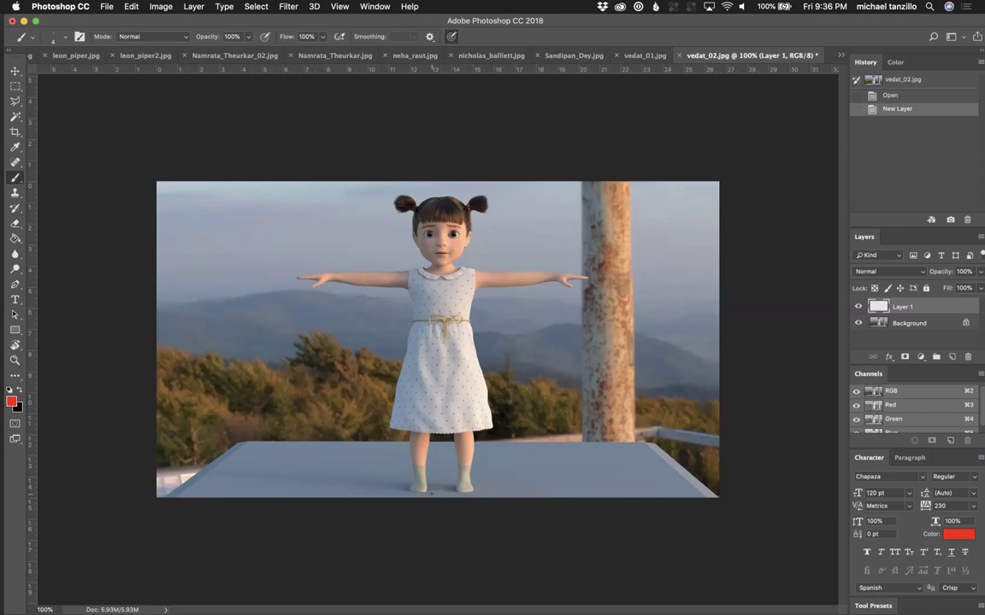
key("ctrl+Tab")
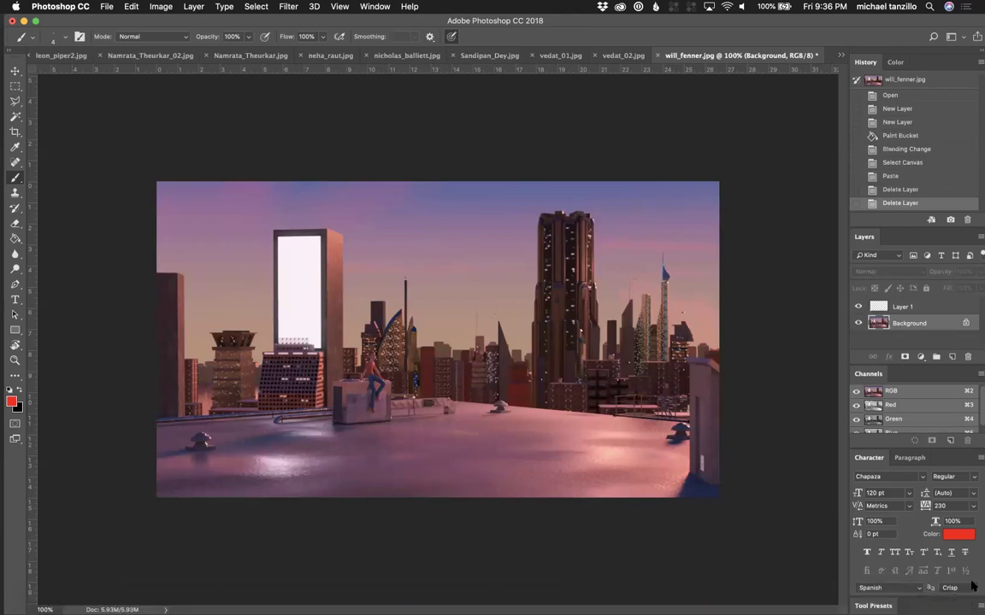
Step: Switch to the browser and set the Facebook live video to share in the group Academy of Animated Art Lighting Community
key("super+Tab")
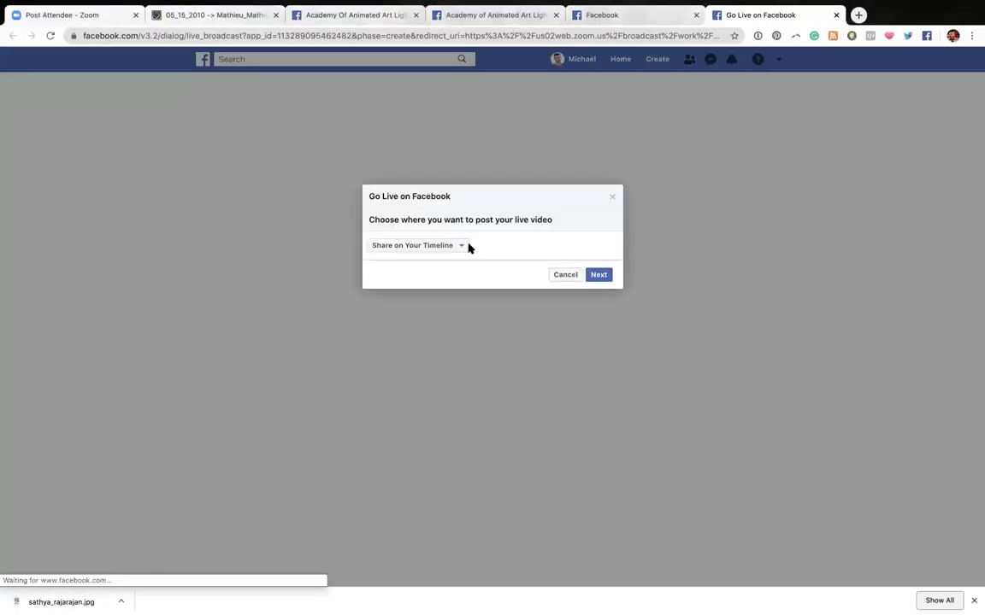
left_click(448, 247)
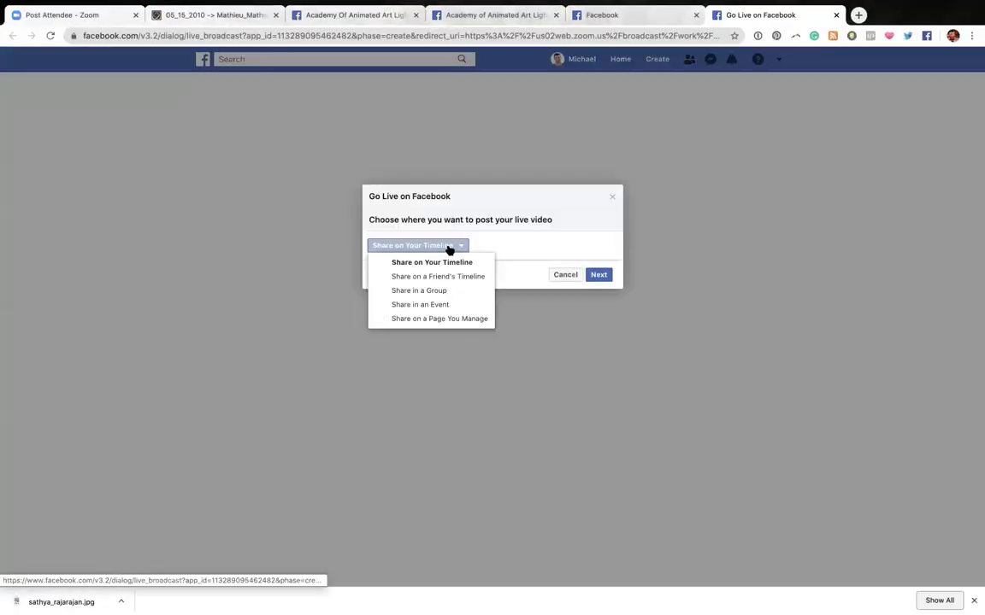
left_click(450, 292)
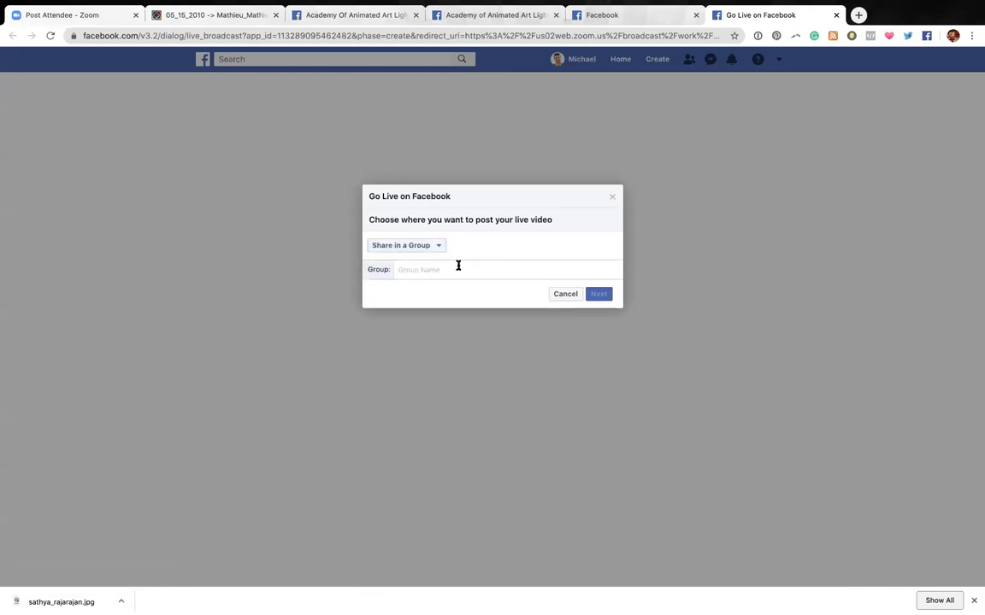
type("aca")
left_click(464, 319)
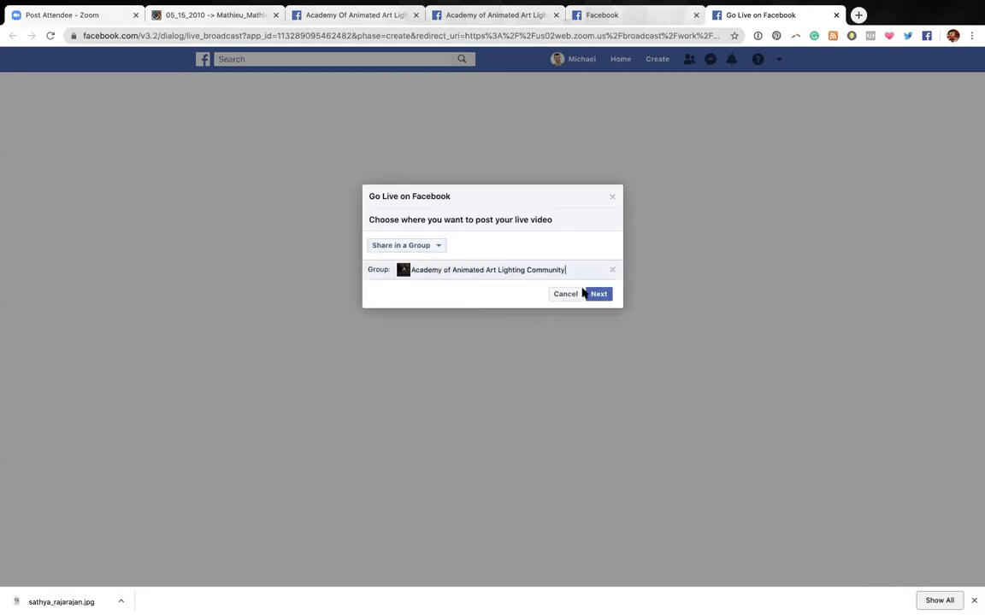
left_click(600, 294)
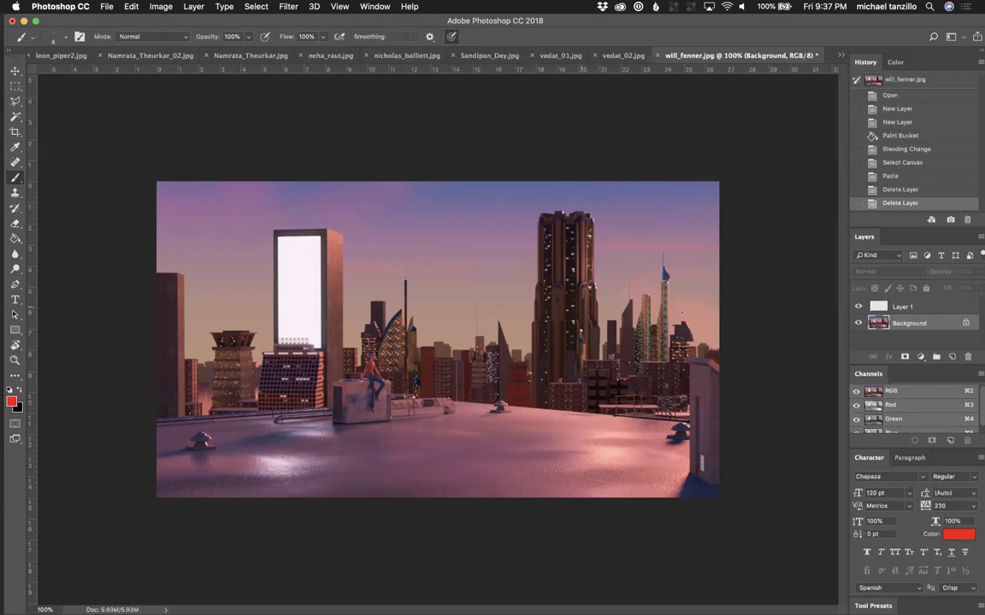
Step: Enter "Live Lighting Critique" as the description of the live video post on Facebook
key("super+Tab")
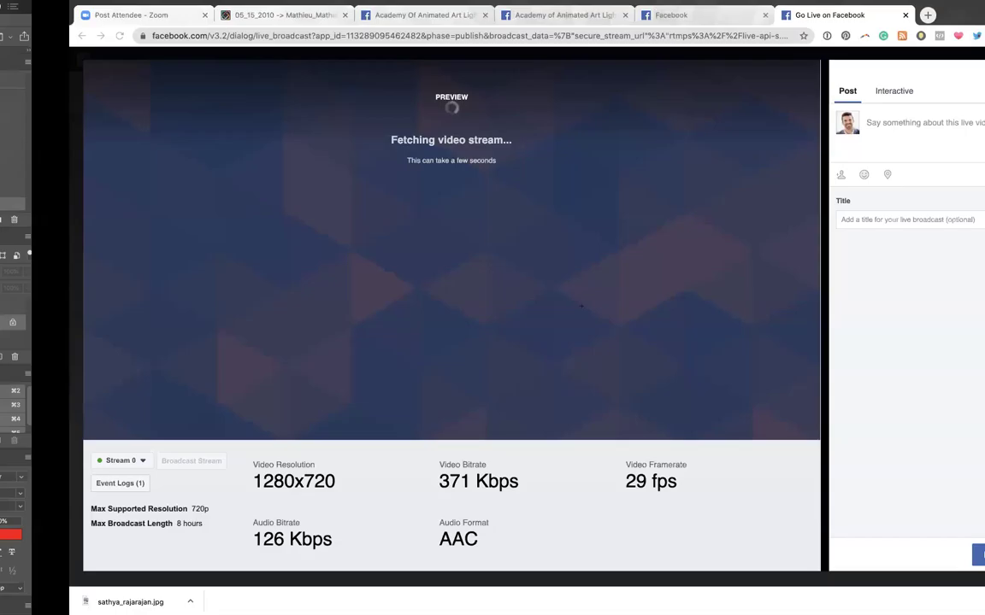
left_click(855, 132)
type("Live L")
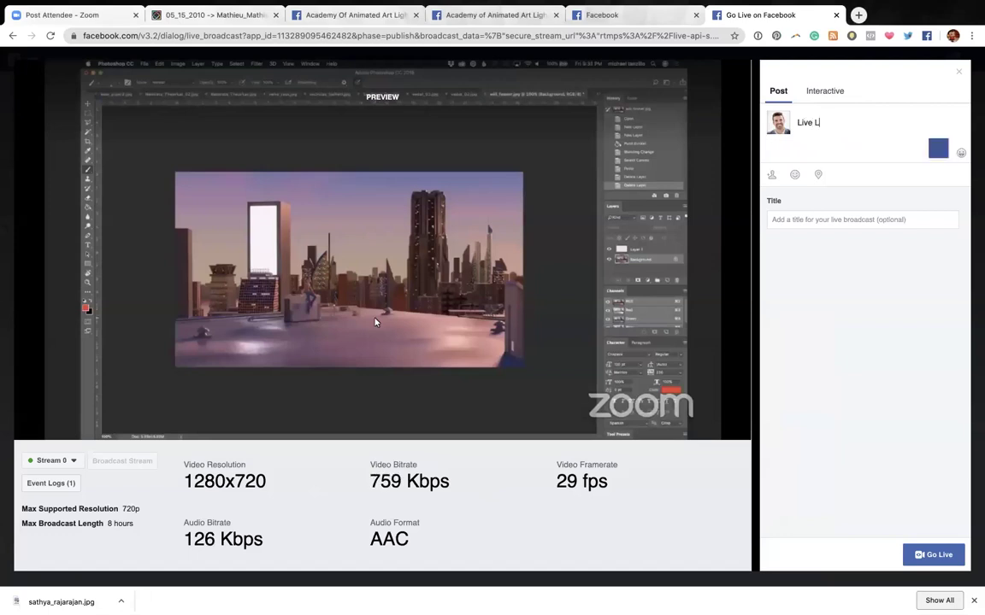
type("ighting Critique!")
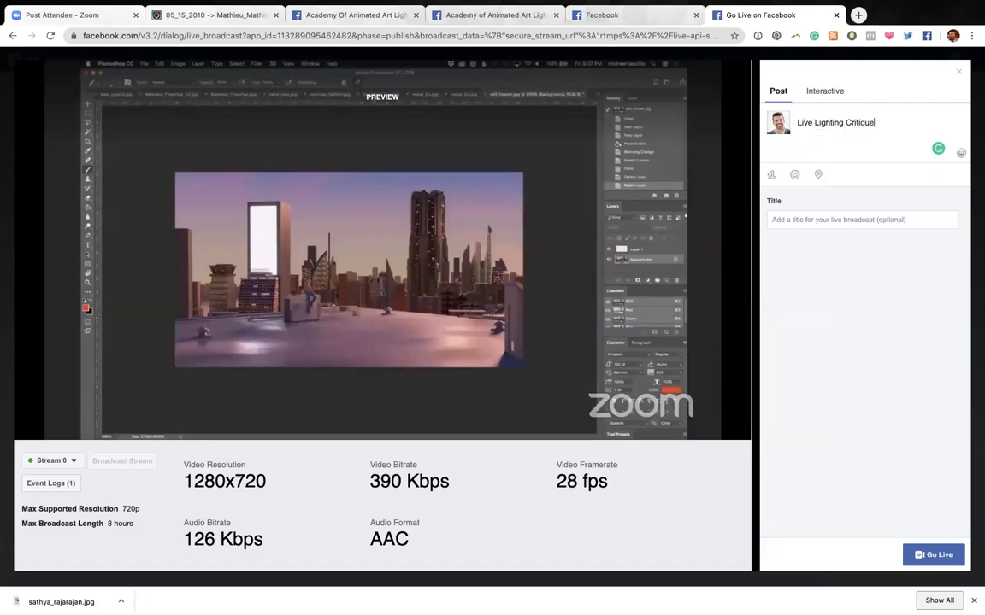
Step: Copy the description "Live Lighting Critique!" into the broadcast title and start the Facebook live stream
triple_click(849, 125)
key("ctrl+c")
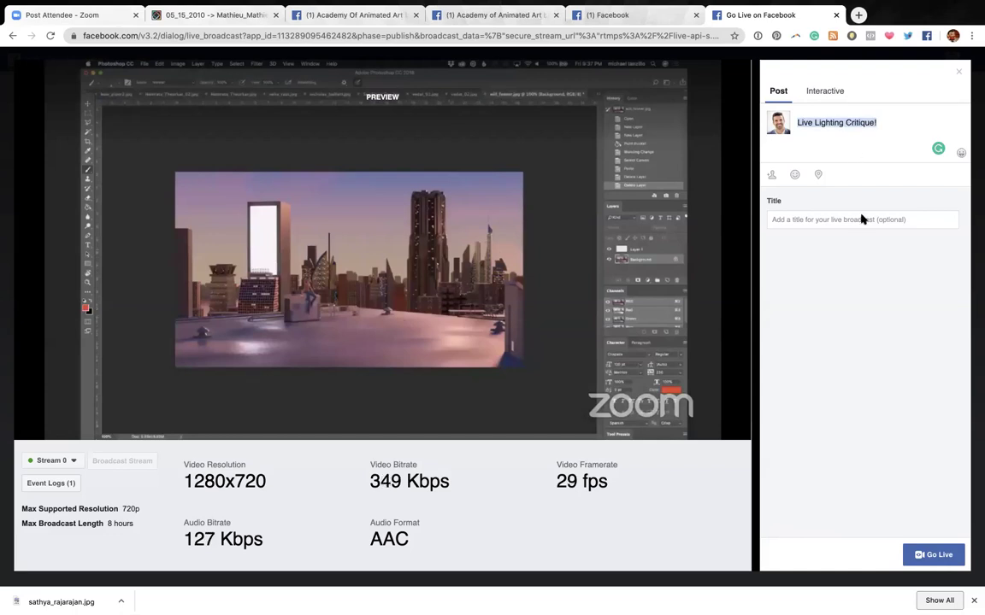
left_click(862, 218)
key("ctrl+v")
left_click(927, 555)
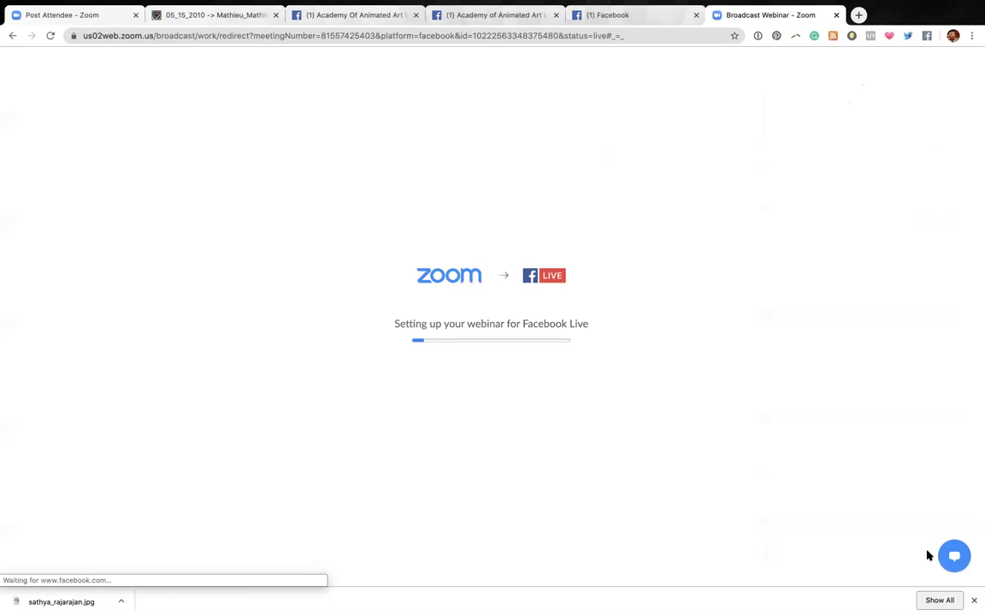
Step: Switch to Photoshop, add a black-filled layer above the skyline image's Background and set its blending mode to Color
key("ctrl+Left")
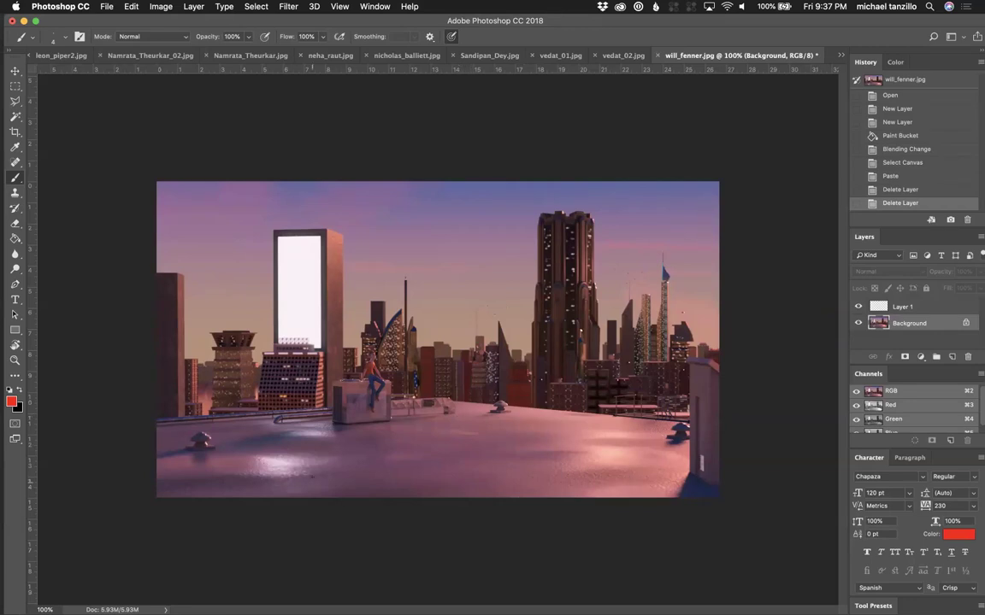
left_click(951, 356)
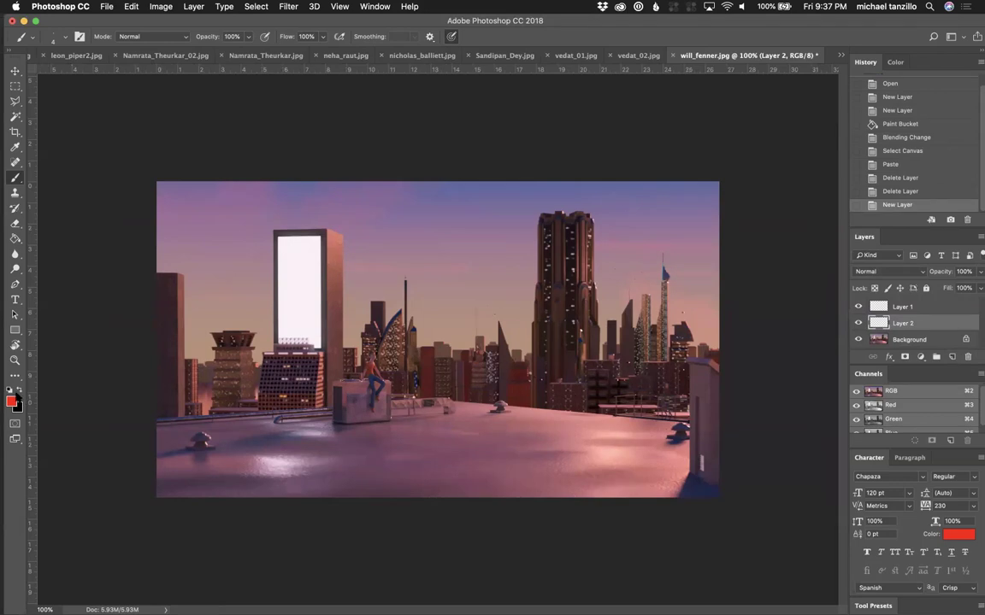
key("x")
left_click(15, 238)
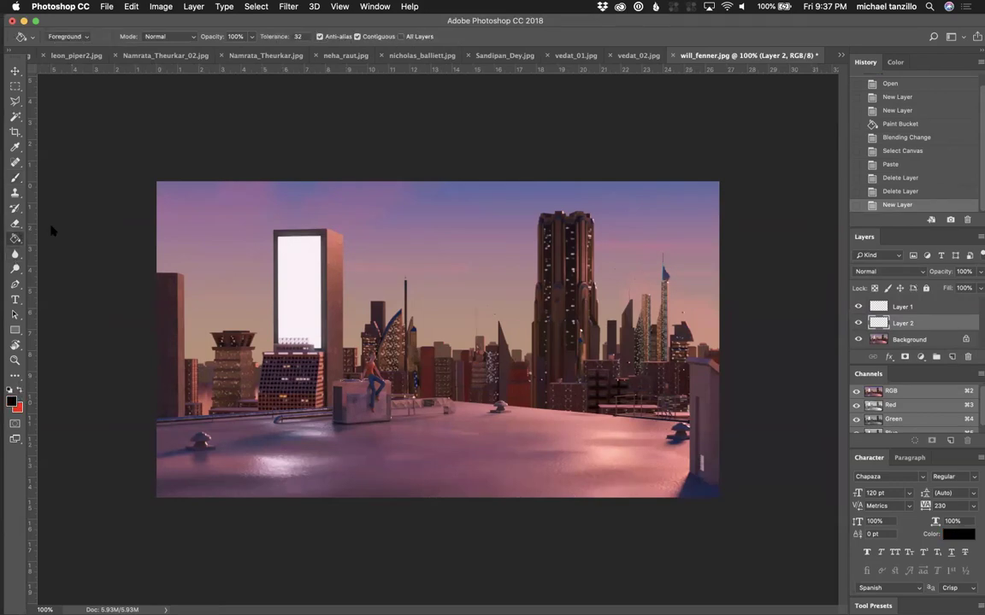
left_click(442, 249)
left_click(889, 271)
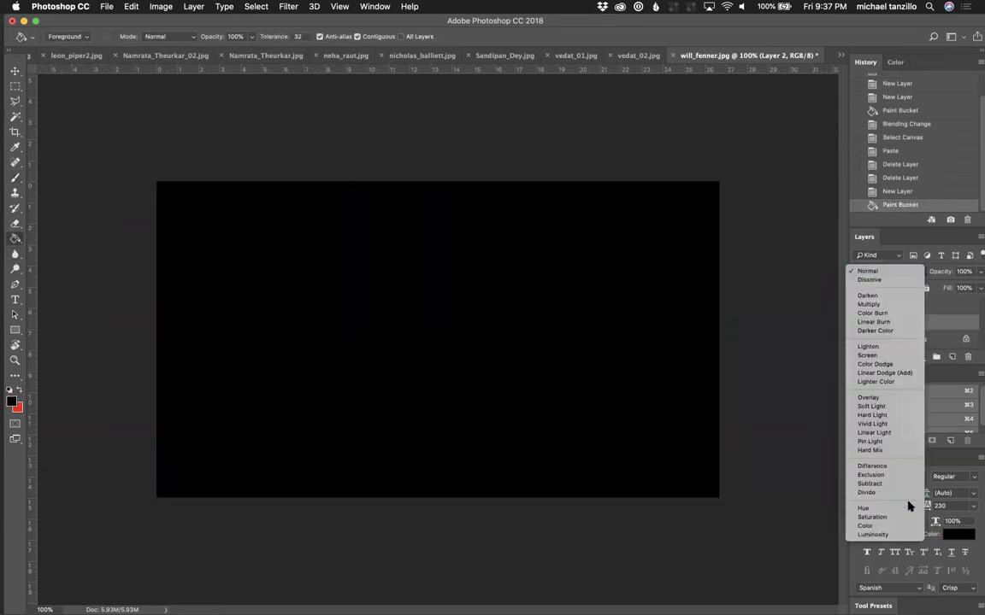
left_click(900, 526)
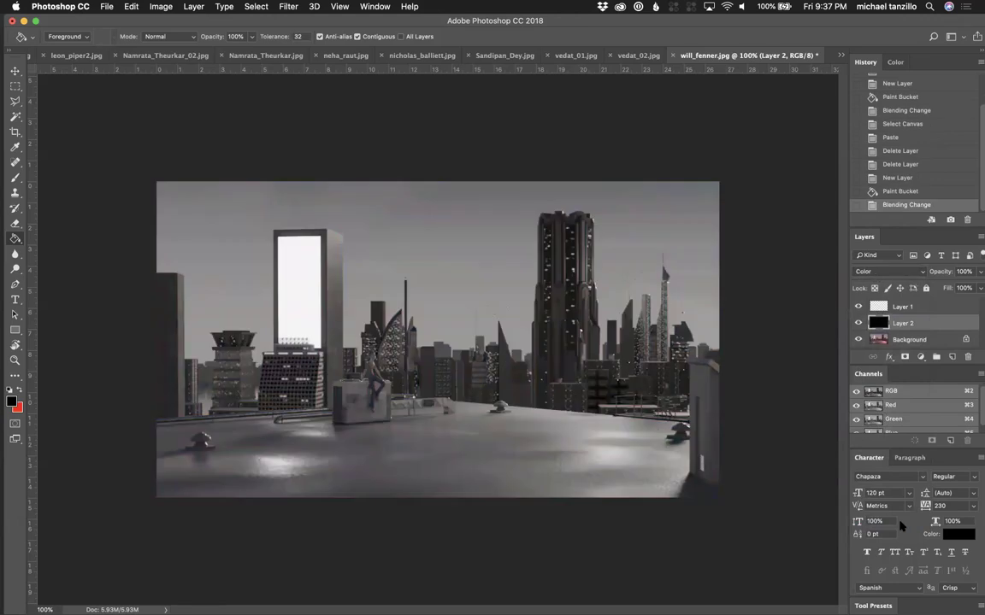
Step: Add a new layer above Layer 2 for red brush notes, mark the white-screened tower's upper corner and undo the mark
left_click(14, 175)
left_click(19, 390)
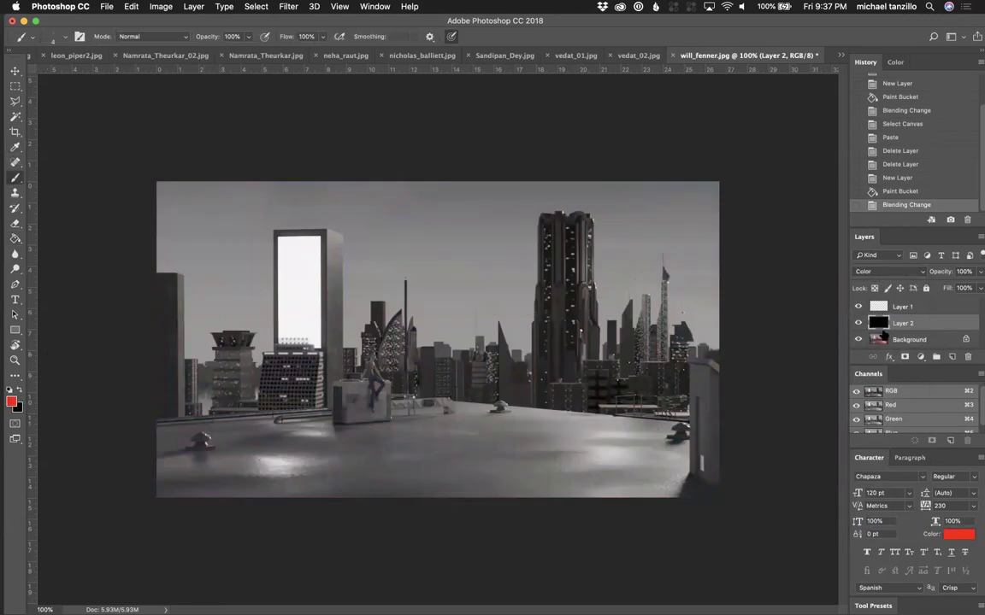
left_click(953, 357)
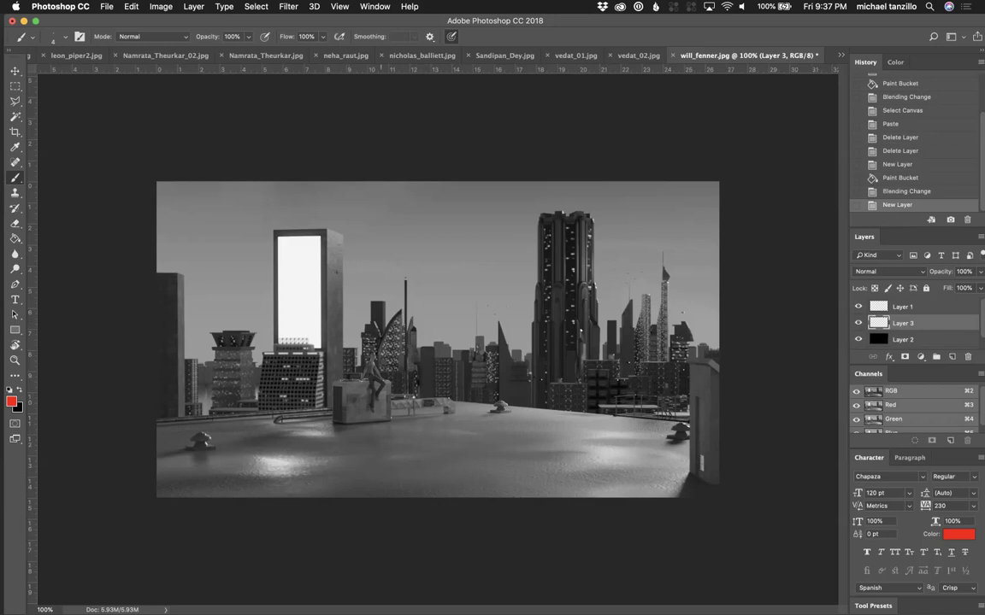
mouse_move(323, 227)
left_mouse_down()
mouse_move(282, 357)
mouse_move(359, 282)
mouse_move(340, 233)
left_mouse_up()
key("super+z")
Step: Switch to the browser and examine the live video post and the posts below it in the Facebook news feed
key("ctrl+Right")
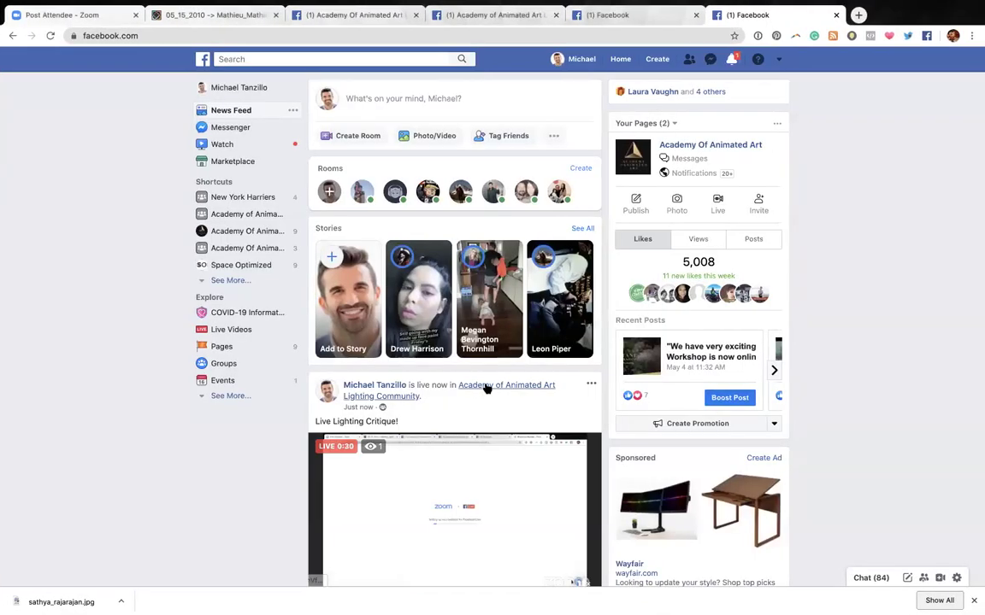
scroll(486, 389, "down", 2)
scroll(486, 389, "down", 1)
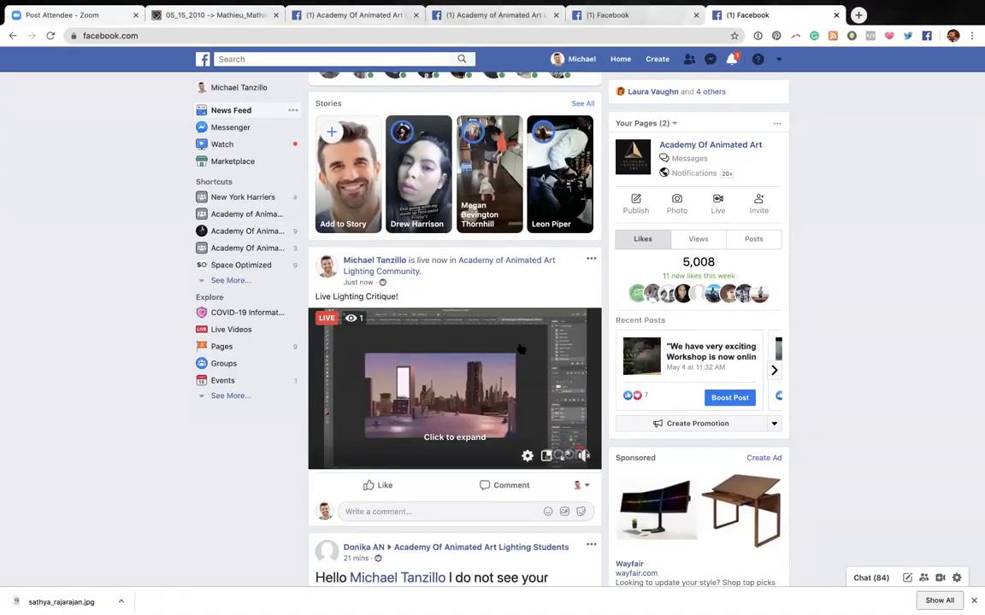
scroll(505, 368, "down", 2)
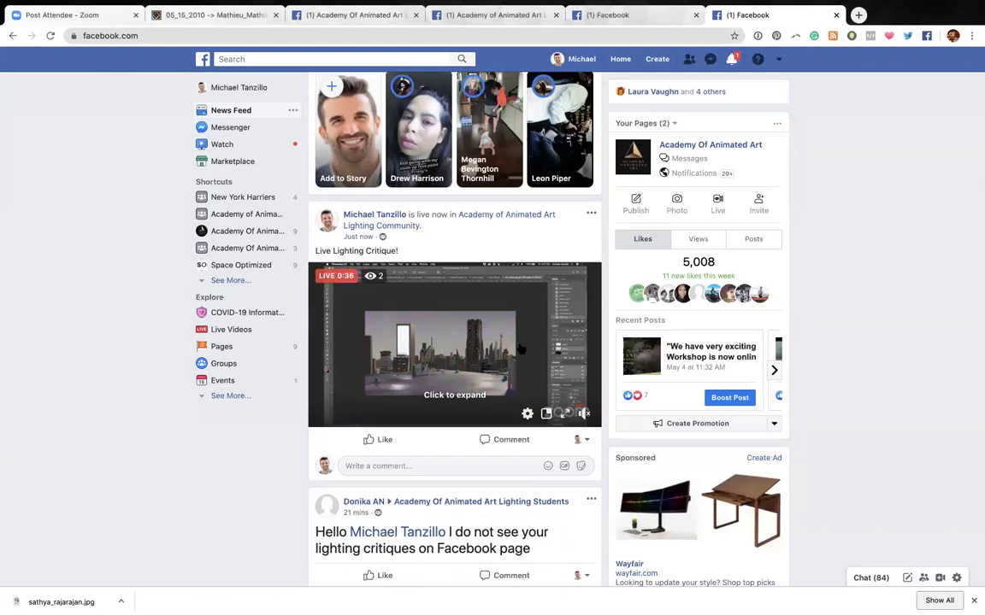
scroll(521, 349, "down", 4)
scroll(521, 346, "down", 3)
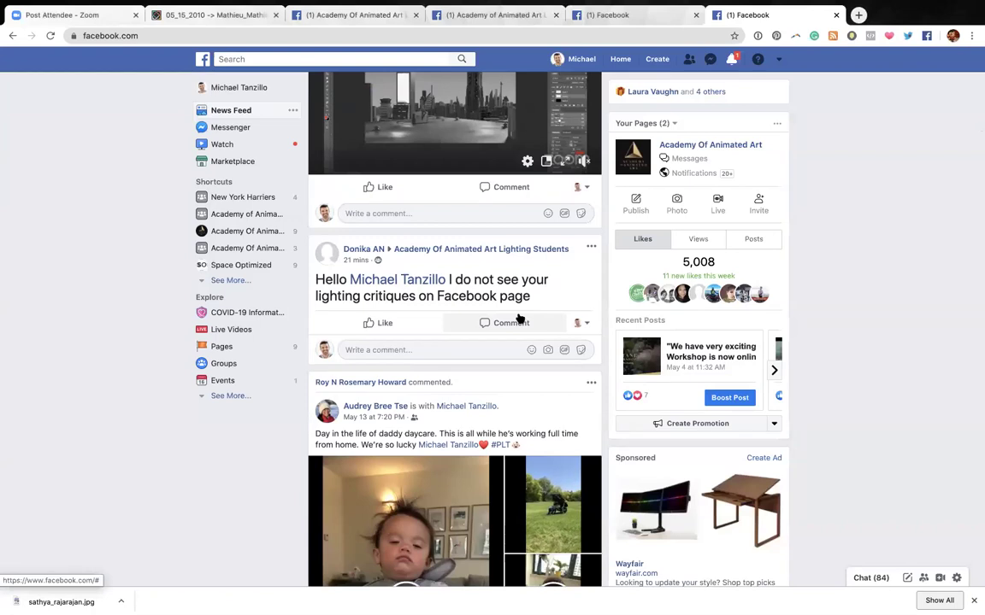
scroll(519, 329, "up", 1)
scroll(519, 315, "up", 3)
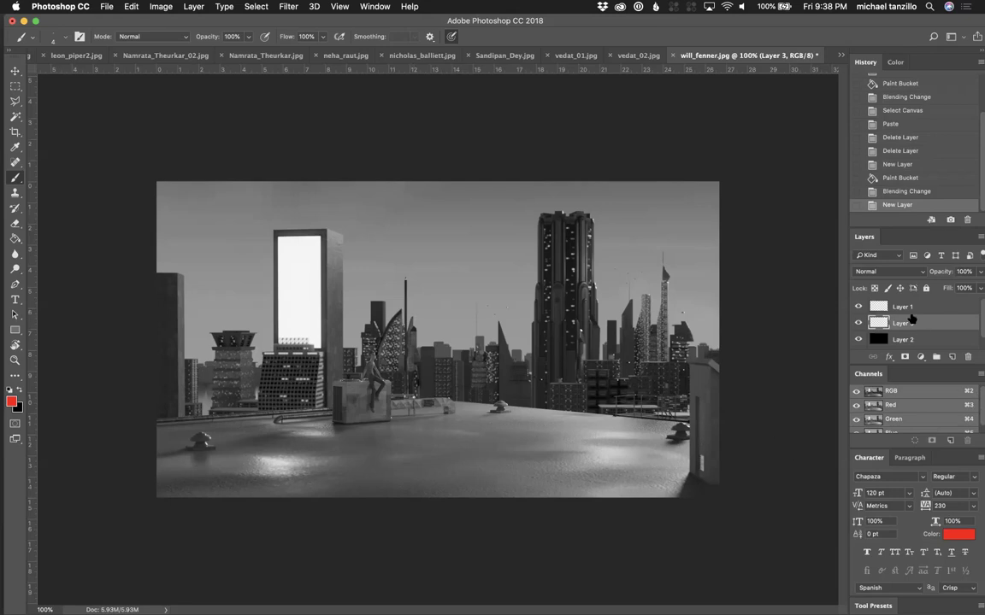
Step: With Layer 2 hidden, outline the skyline and seated figure in red on Layer 3 of the skyline image, and hide Layer 3
left_click(859, 339)
mouse_move(158, 481)
left_mouse_down()
mouse_move(367, 493)
mouse_move(684, 481)
mouse_move(555, 443)
mouse_move(158, 432)
left_mouse_up()
key("super+z")
mouse_move(706, 285)
left_mouse_down()
mouse_move(453, 294)
mouse_move(289, 313)
mouse_move(294, 442)
left_mouse_up()
mouse_move(541, 436)
left_mouse_down()
mouse_move(731, 417)
mouse_move(718, 415)
mouse_move(711, 284)
left_mouse_up()
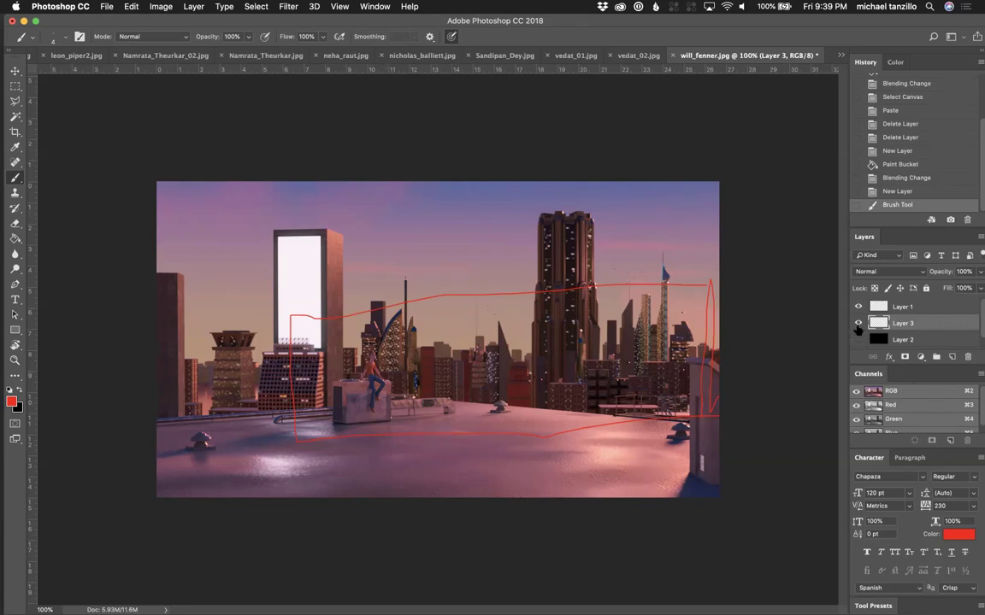
key("super+comma")
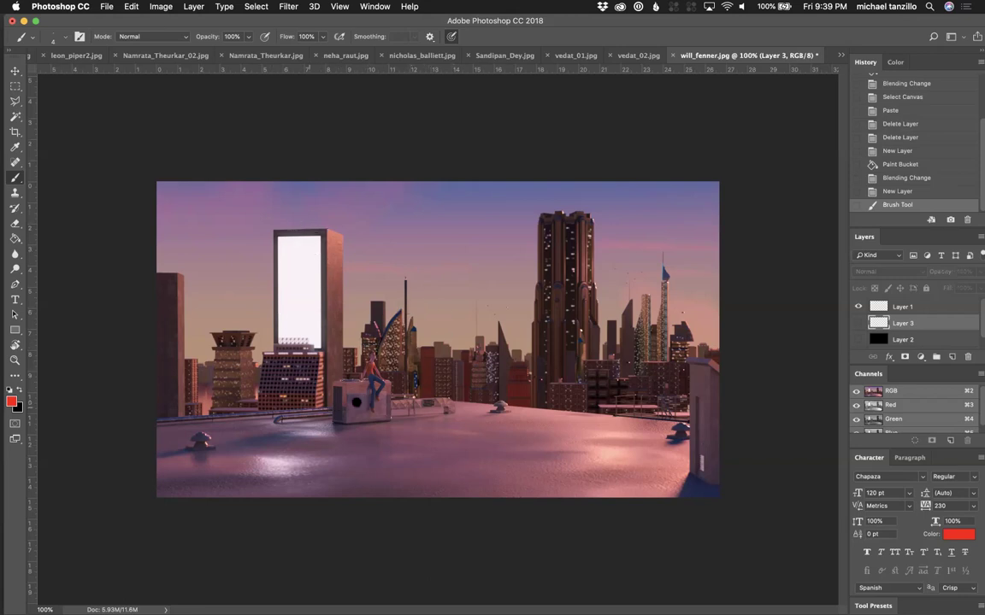
Step: Add a new layer above Layer 3, try a red stroke from the rooftop to the dark tower, and return from the browser to the attic room image
left_click(952, 357)
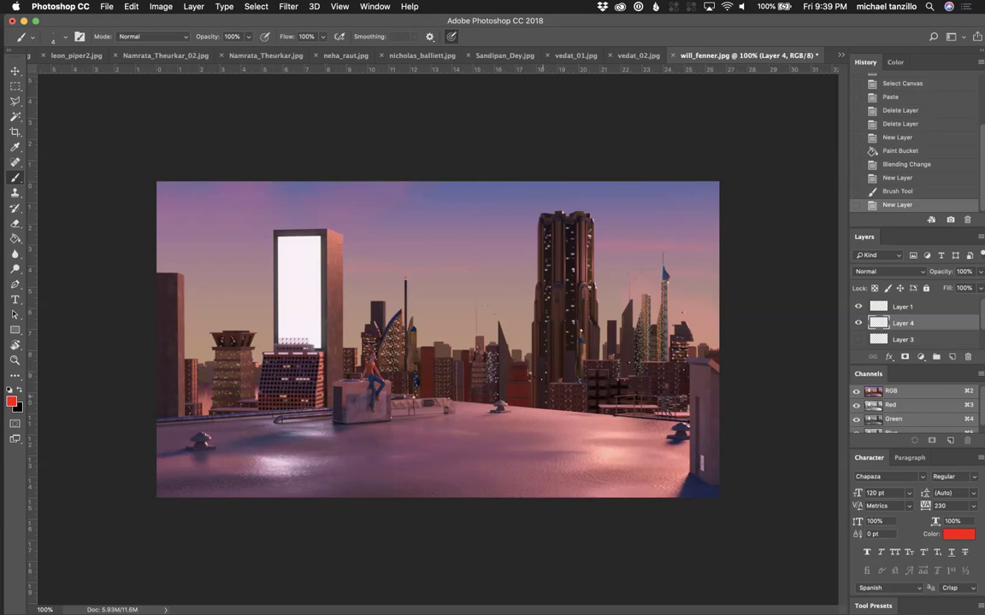
left_click_drag(506, 441, 599, 359)
key("super+z")
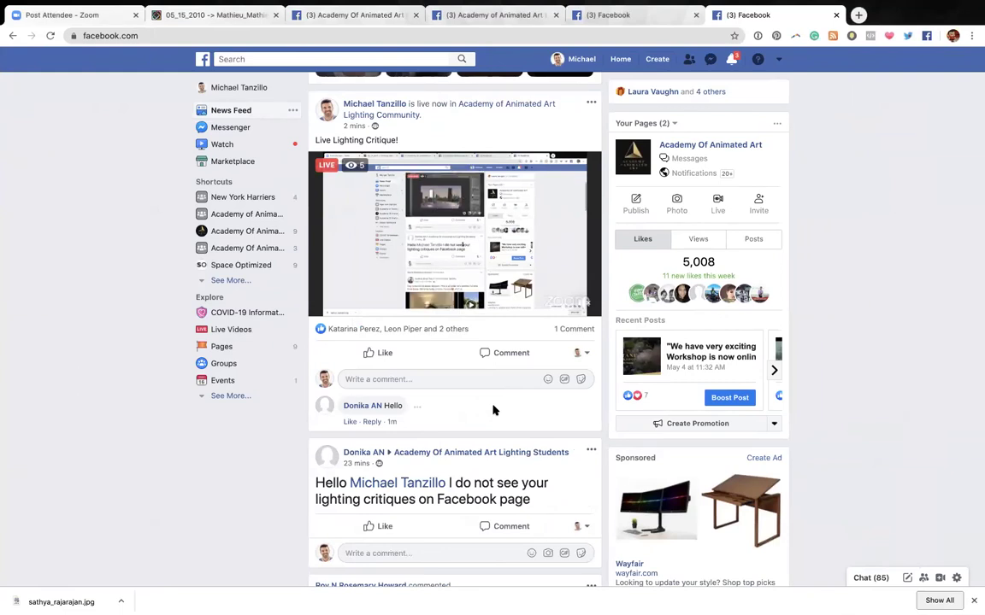
key("ctrl+Left")
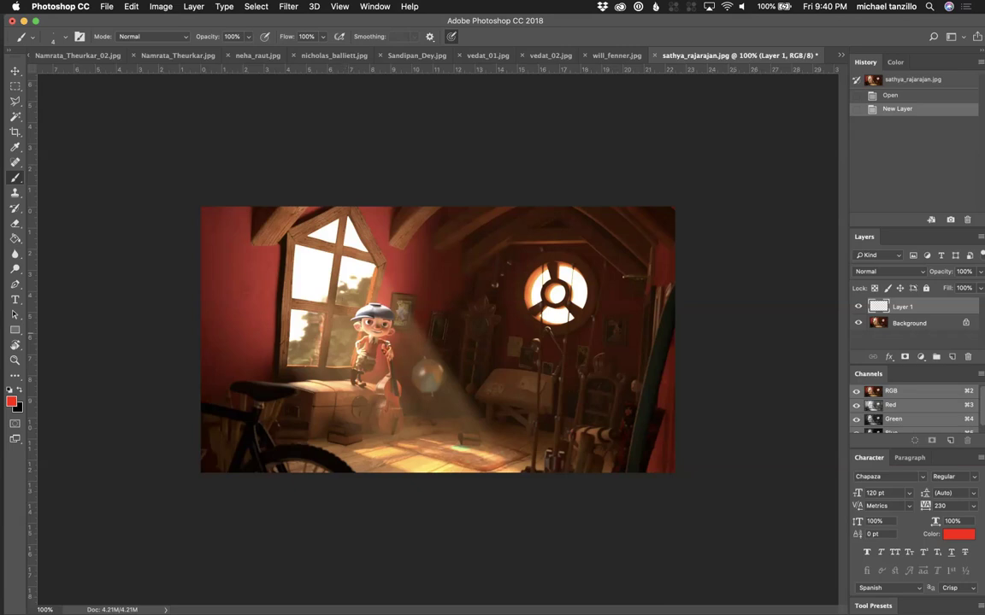
Step: Try red marks on the attic image's large window, the boy and the sunlit floor, and undo each of them
left_click_drag(328, 284, 377, 341)
key("super+z")
key("super+z")
key("super+z")
key("super+z")
key("super+z")
left_click(372, 299)
key("super+z")
left_click(462, 449)
key("super+z")
key("super+shift+z")
key("super+z")
Step: Select a rectangle around the large attic window on the Background and paste a copy of it as a new layer
left_click(15, 86)
left_click(912, 326)
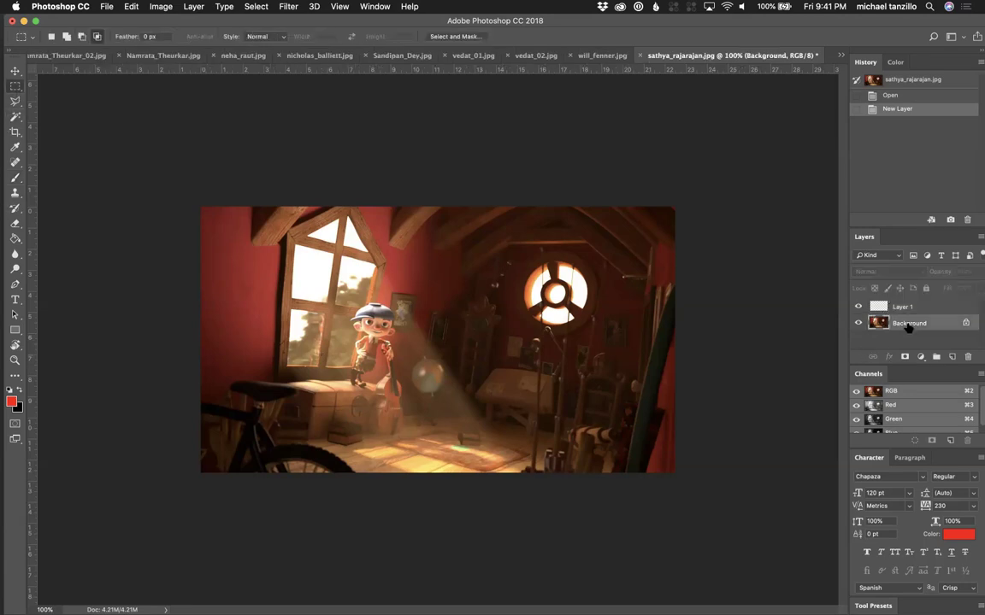
left_click_drag(288, 246, 379, 376)
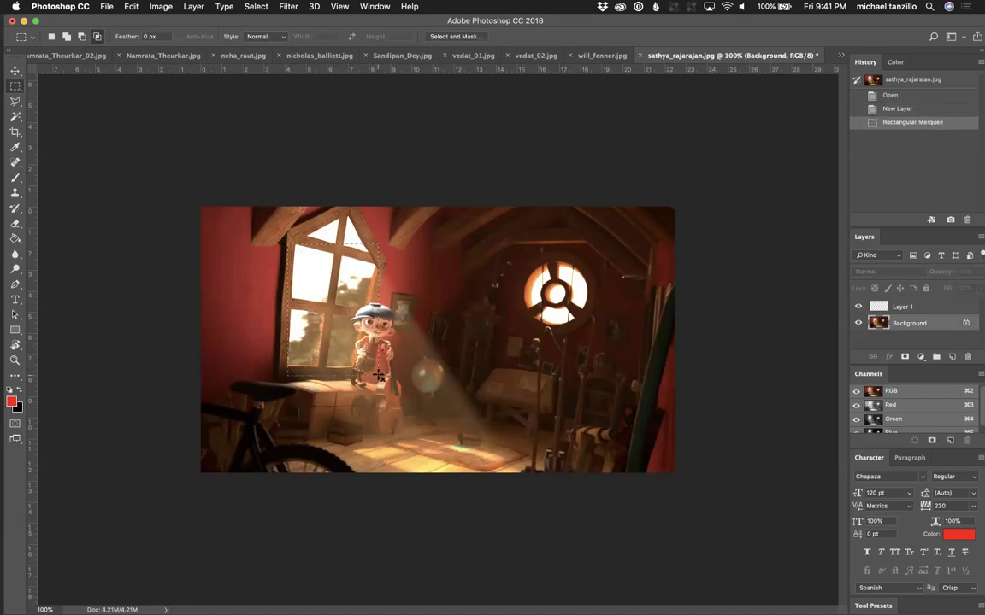
key("super+c")
key("super+v")
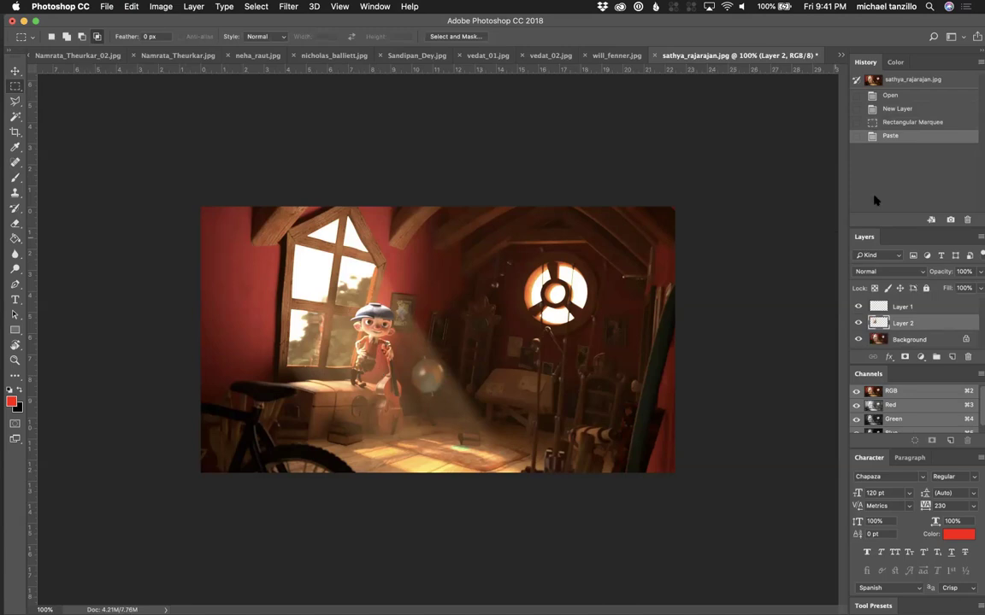
Step: Brighten the pasted window layer with Levels, setting the midtone input to 2.62 and the white input to 195
key("super+l")
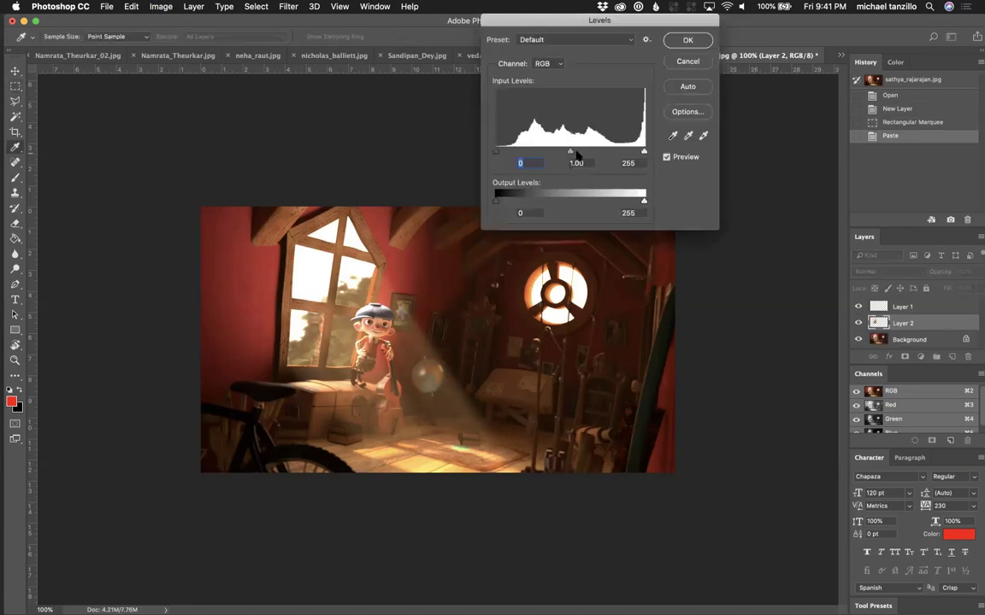
left_click_drag(570, 151, 521, 158)
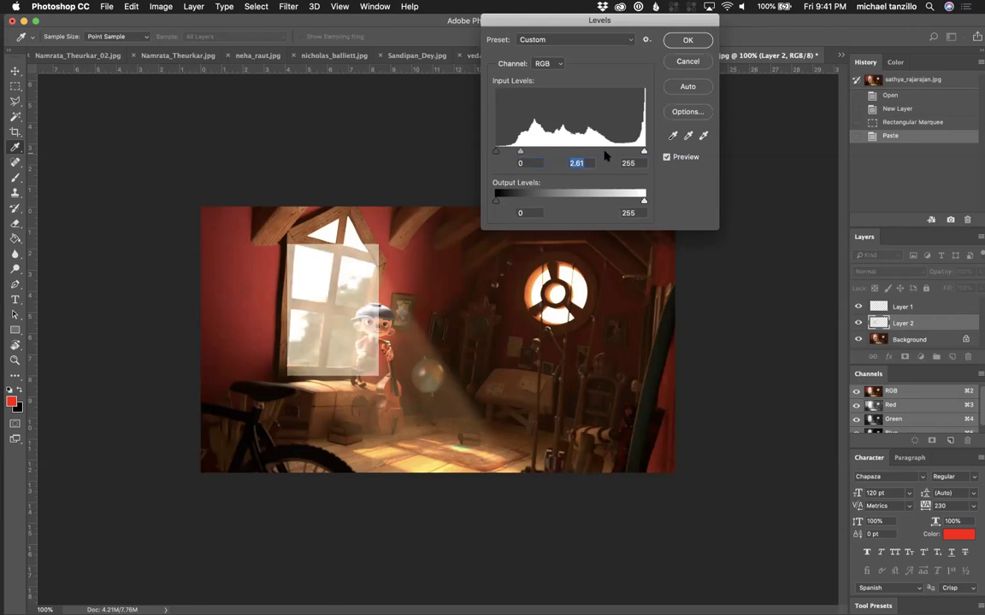
left_click_drag(644, 151, 609, 153)
left_click_drag(516, 153, 514, 151)
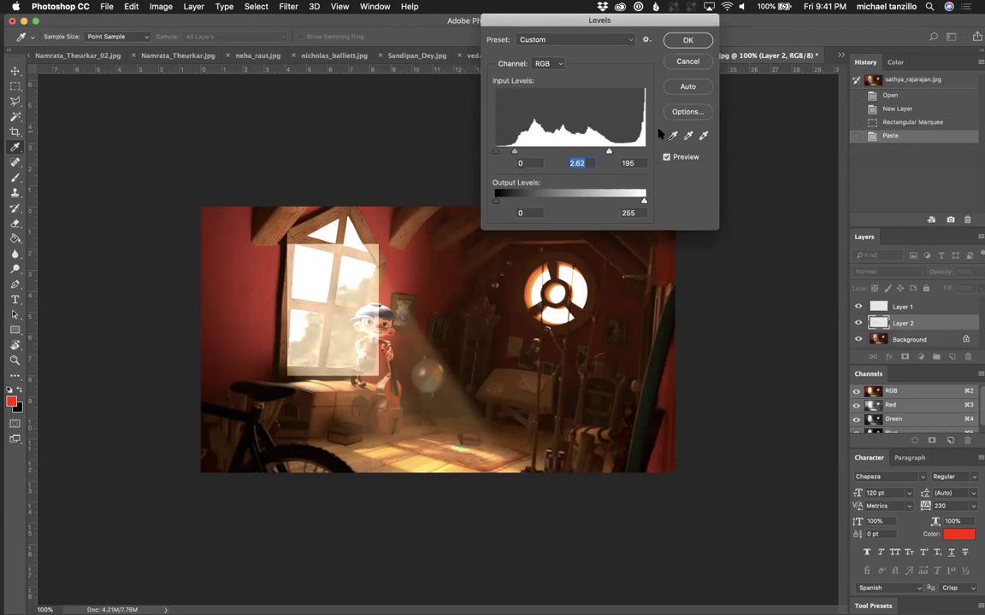
left_click(694, 43)
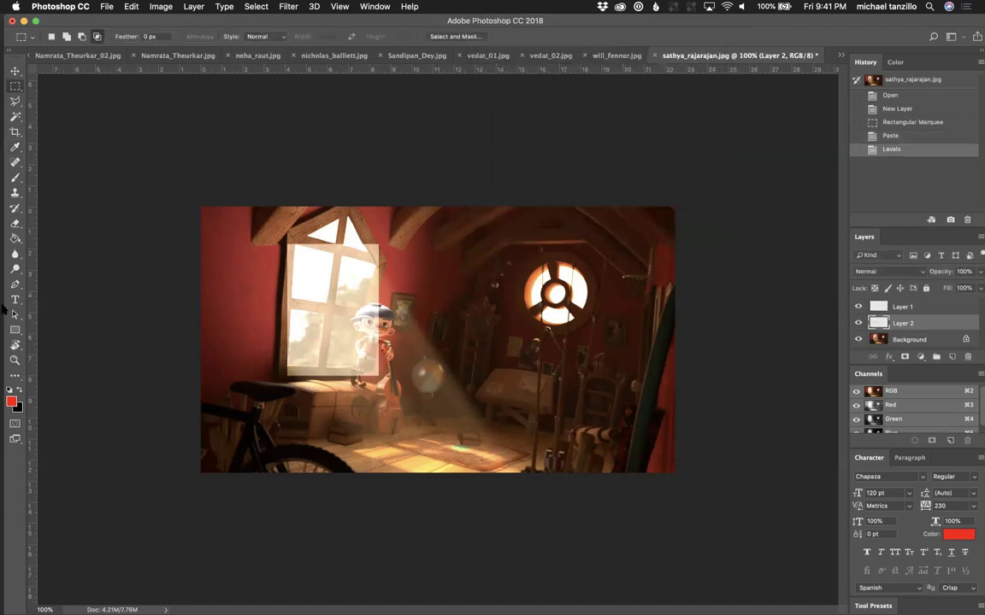
Step: Erase the brightened patch on Layer 2 over the boy and the window frame, leaving only the glass brightened
left_click(14, 236)
left_click(14, 223)
mouse_move(376, 318)
left_mouse_down()
mouse_move(369, 308)
mouse_move(387, 344)
mouse_move(282, 340)
mouse_move(322, 345)
left_mouse_up()
mouse_move(271, 271)
left_mouse_down()
mouse_move(274, 212)
mouse_move(275, 312)
mouse_move(270, 192)
mouse_move(342, 221)
mouse_move(265, 209)
mouse_move(365, 230)
mouse_move(322, 235)
left_mouse_up()
mouse_move(234, 215)
left_mouse_down()
mouse_move(290, 316)
mouse_move(352, 307)
mouse_move(335, 286)
mouse_move(349, 394)
mouse_move(314, 366)
left_mouse_up()
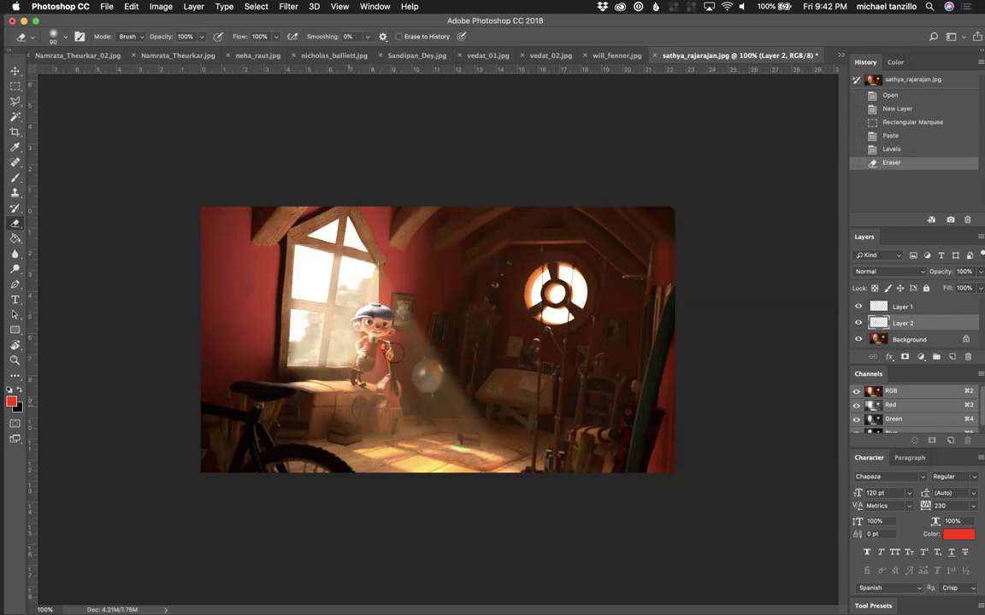
left_click_drag(340, 286, 336, 296)
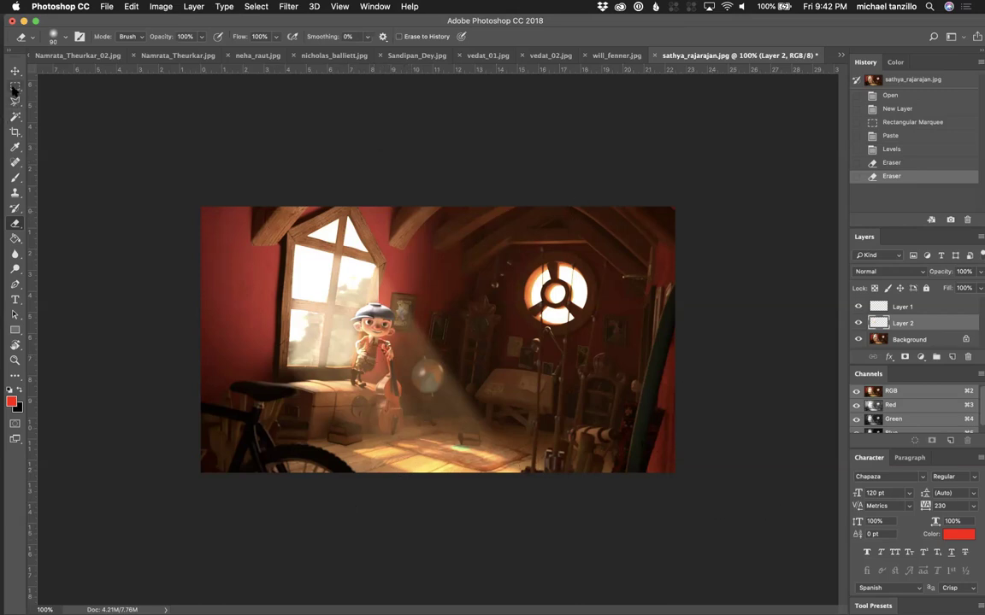
Step: Draw a red brush stroke from the attic's dark furniture area up to the roof beams
left_click(16, 176)
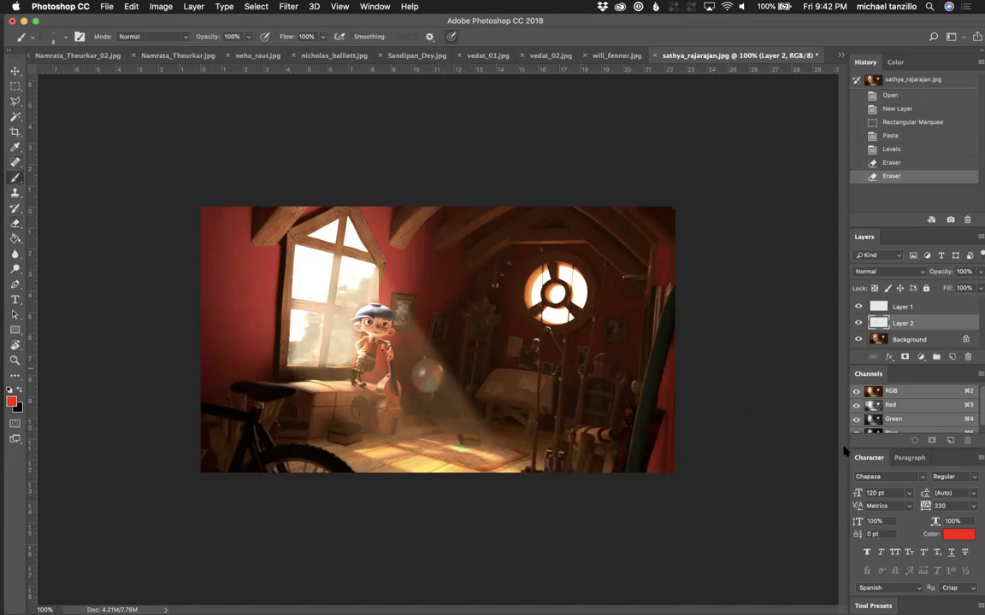
mouse_move(547, 359)
left_mouse_down()
mouse_move(539, 227)
mouse_move(602, 346)
mouse_move(598, 257)
mouse_move(615, 200)
left_mouse_up()
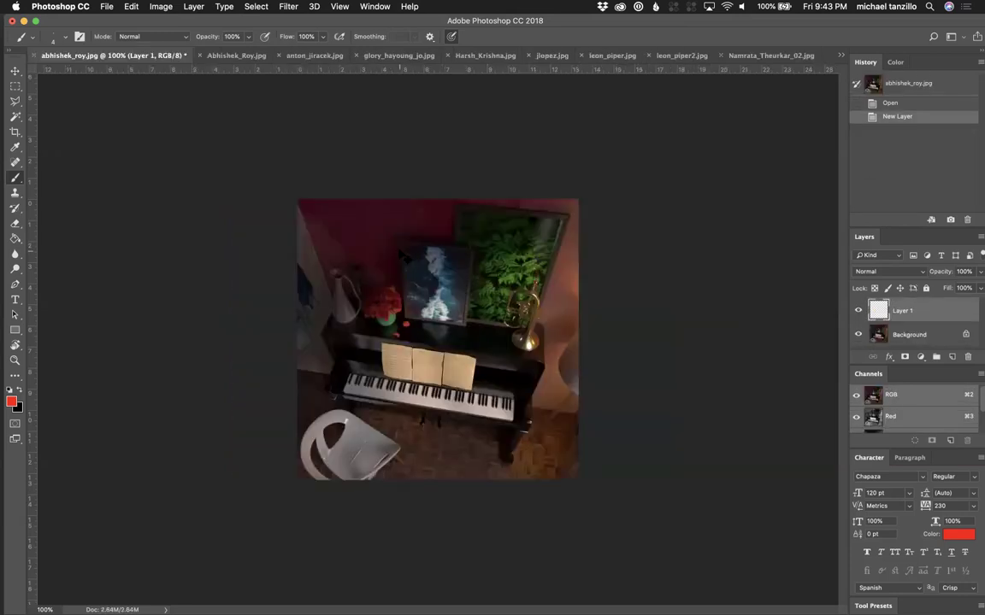
Step: Switch to the browser, check the comments on the Facebook live video post and return to Photoshop
key("super+Tab")
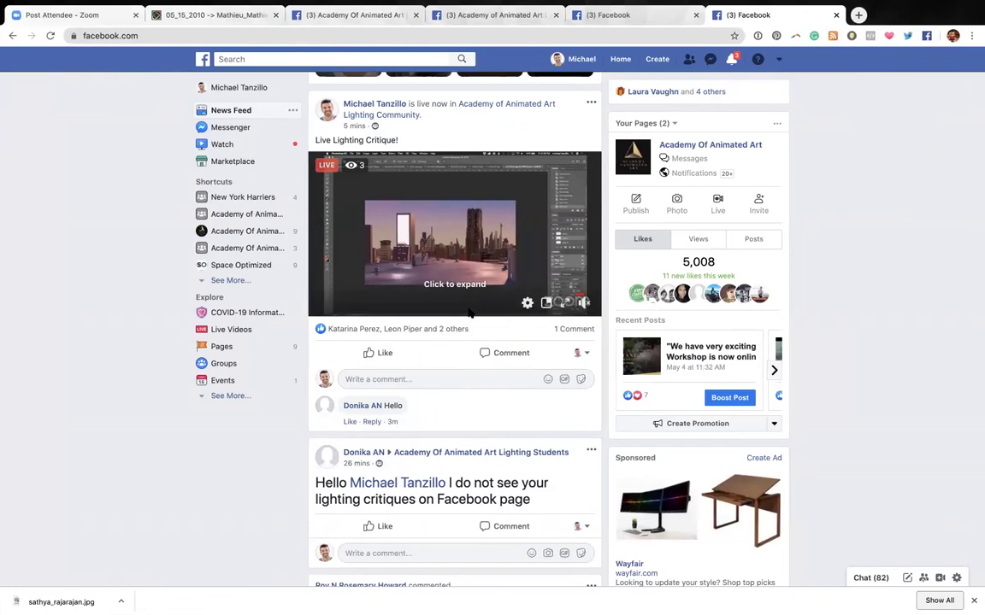
scroll(468, 313, "down", 3)
key("super+Tab")
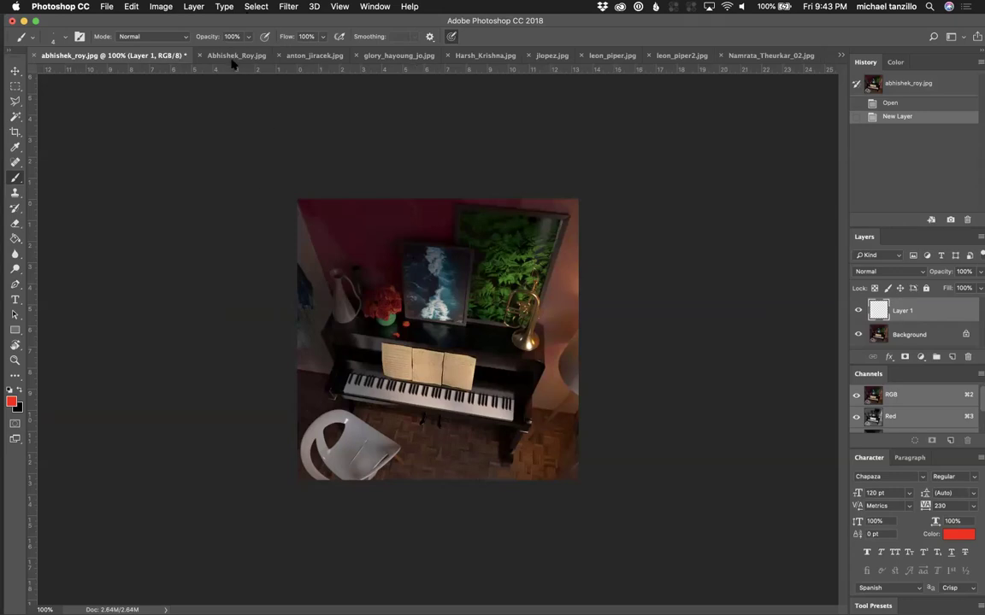
Step: Compare the armchair and teddy bear image with the piano image, ending on the piano image
left_click(205, 56)
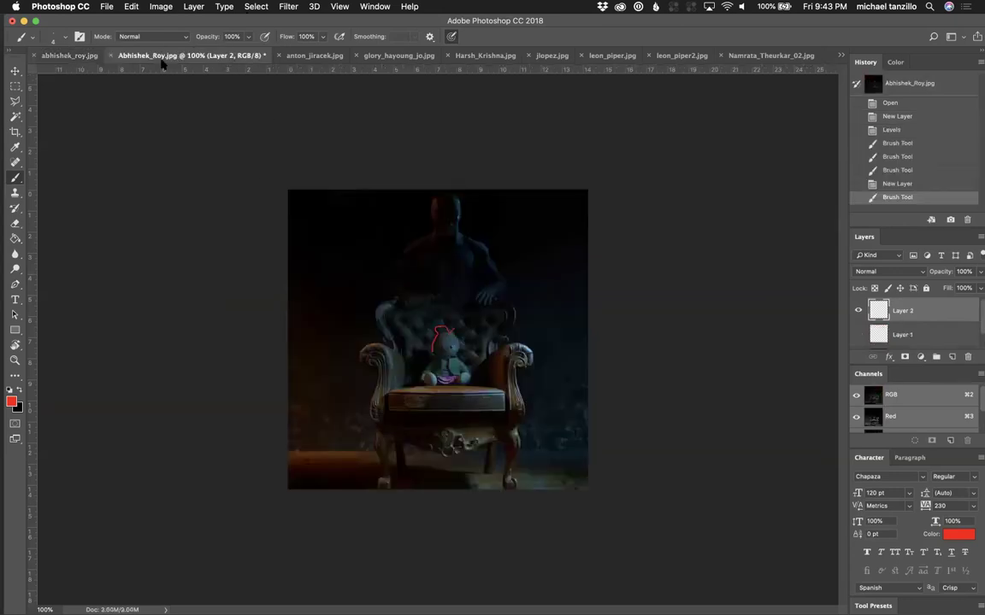
left_click(47, 57)
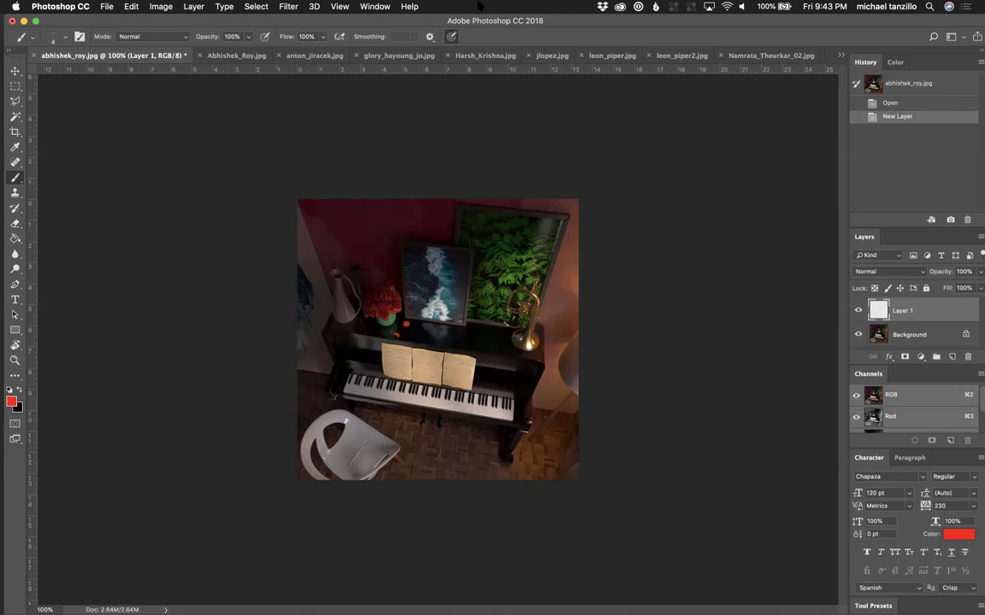
left_click(216, 57)
left_click(68, 56)
Step: Try red marks on the piano image from the ocean picture and the plant picture down to the sheet music, undoing each
mouse_move(438, 314)
left_mouse_down()
mouse_move(402, 301)
mouse_move(334, 338)
mouse_move(451, 346)
left_mouse_up()
key("super+z")
mouse_move(508, 202)
left_mouse_down()
mouse_move(393, 295)
mouse_move(376, 342)
mouse_move(419, 401)
mouse_move(469, 364)
left_mouse_up()
key("super+z")
Step: Select the Background layer of the piano image and try brightening it with Levels, cancelling both attempts
left_click(906, 334)
key("super+l")
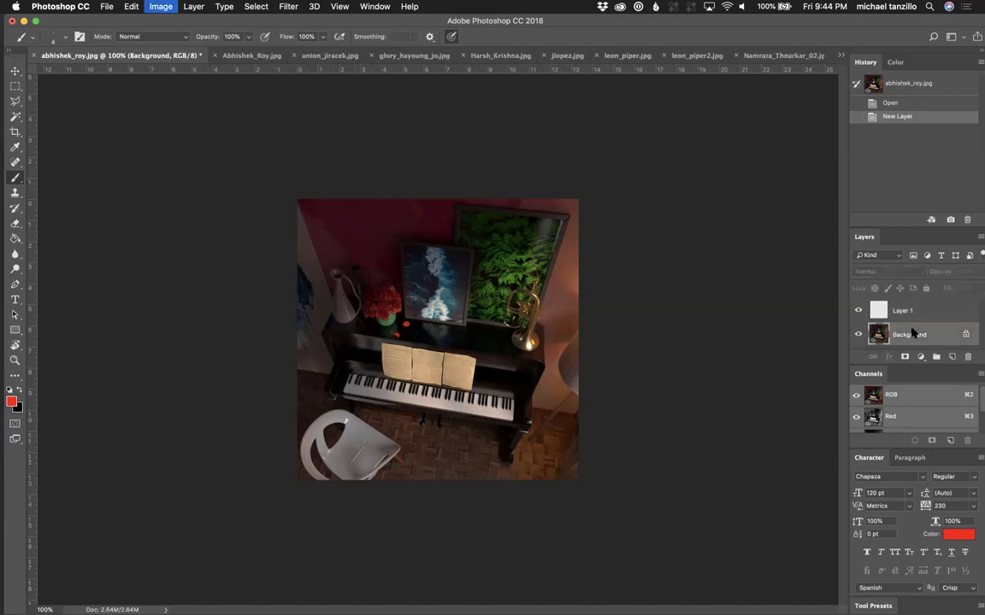
left_click_drag(643, 151, 630, 152)
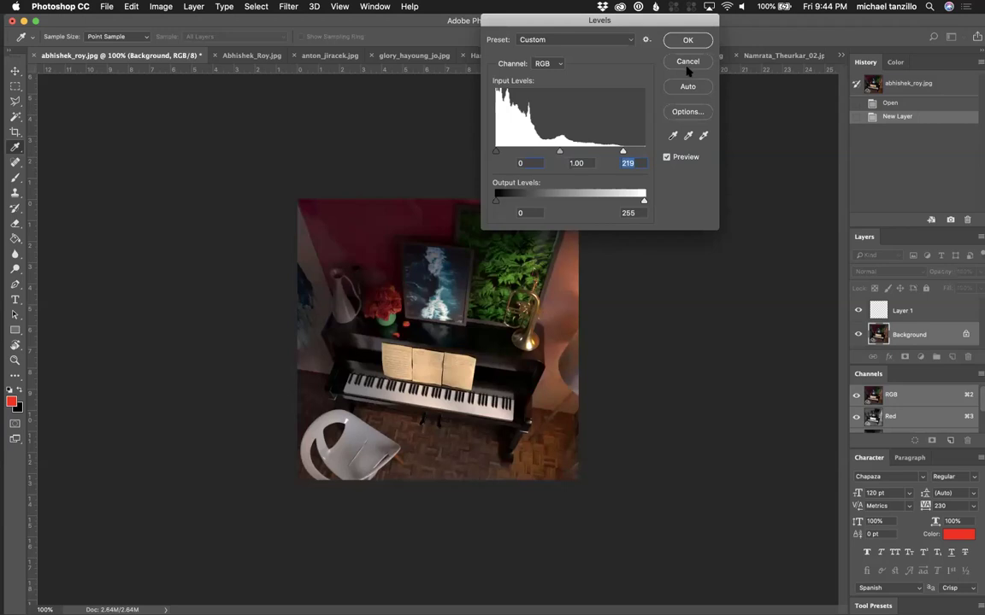
left_click(688, 63)
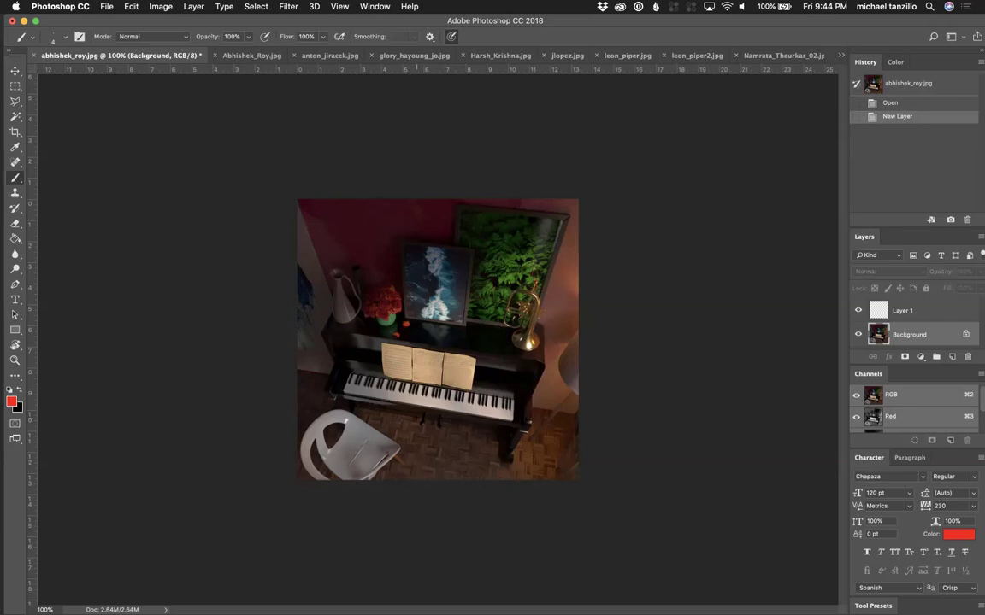
key("super+l")
left_click_drag(644, 151, 559, 151)
left_click_drag(496, 151, 500, 154)
left_click(686, 62)
Step: Apply Levels to the piano image's Background layer with the white input at 222 and the black input slightly raised
key("super+l")
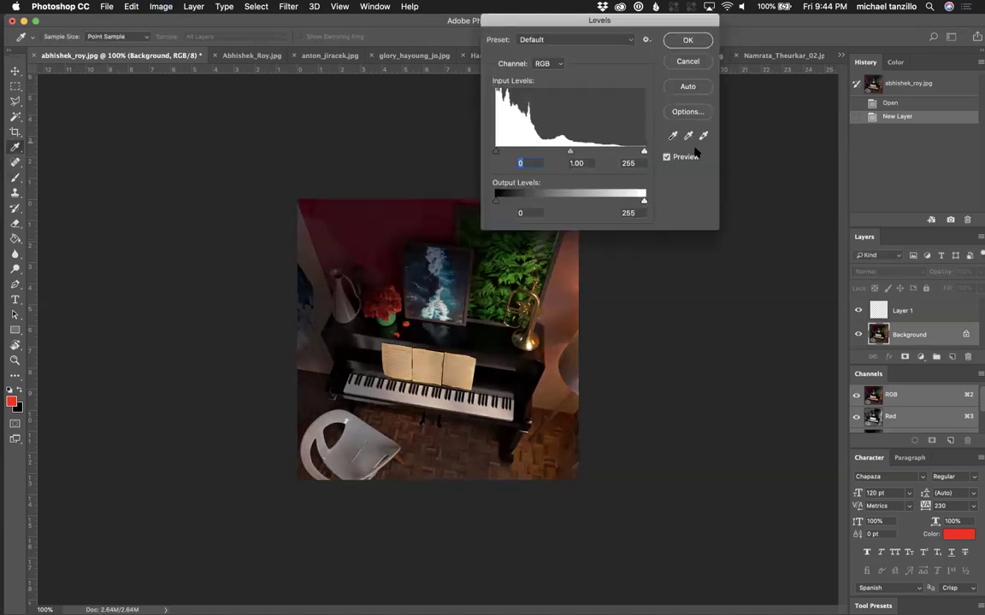
left_click_drag(645, 151, 624, 154)
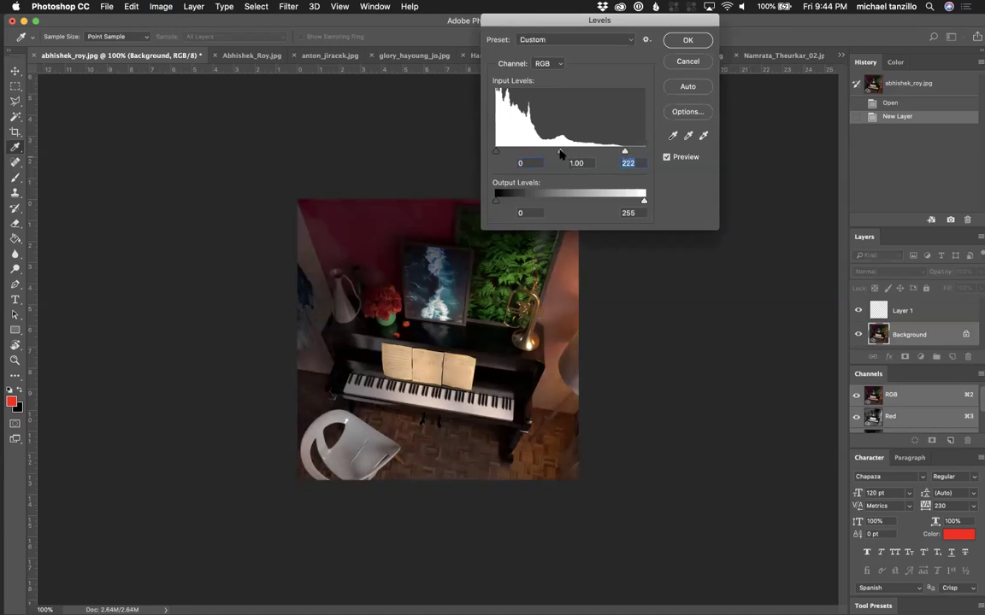
left_click_drag(561, 153, 562, 153)
left_click_drag(495, 155, 500, 155)
left_click(688, 40)
Step: Lower the piano image's saturation to about -20 with Hue/Saturation, comparing the preview off and on before applying
key("super+u")
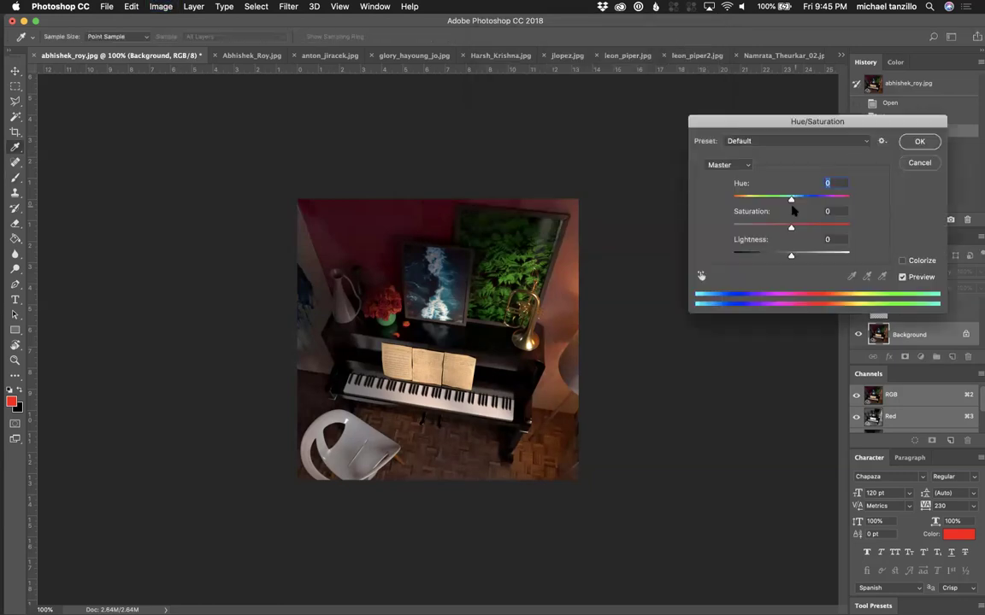
left_click_drag(791, 227, 774, 227)
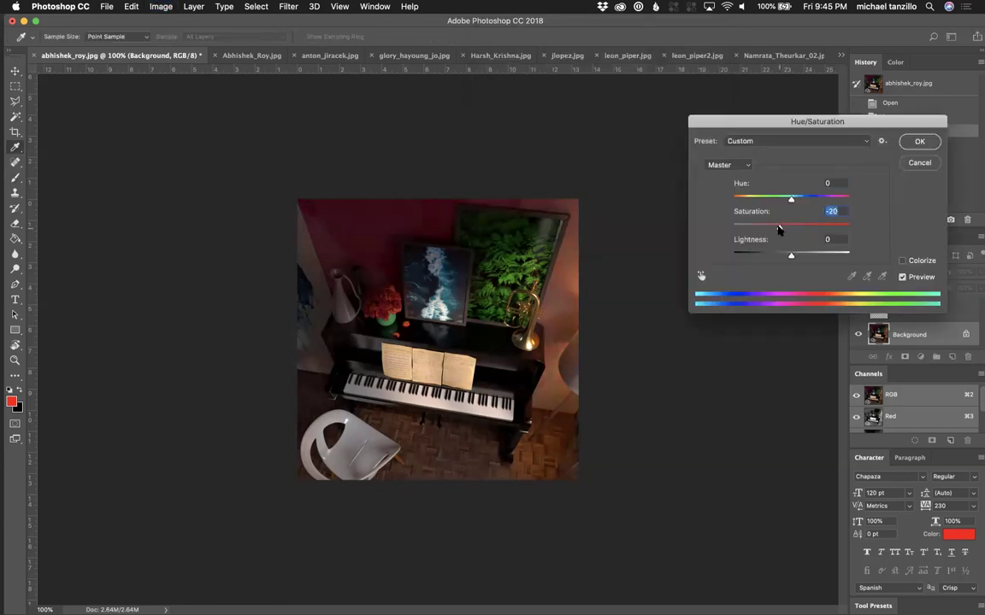
left_click(903, 277)
left_click(903, 277)
left_click(919, 142)
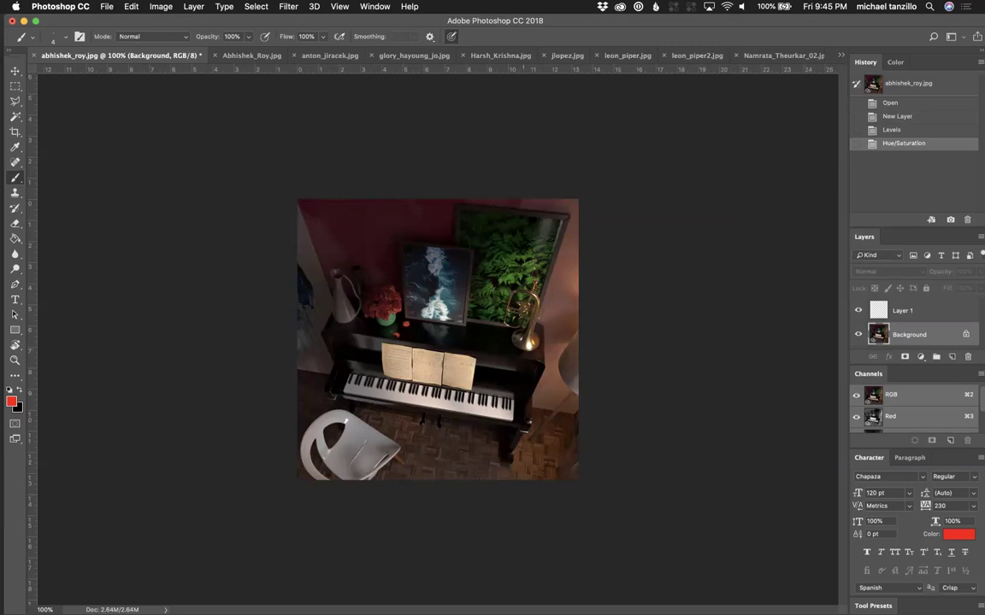
Step: Try red marks between the pictures and the piano top and around the floor beside the piano leg, undoing each
left_click_drag(486, 292, 487, 342)
key("super+z")
left_click(533, 440)
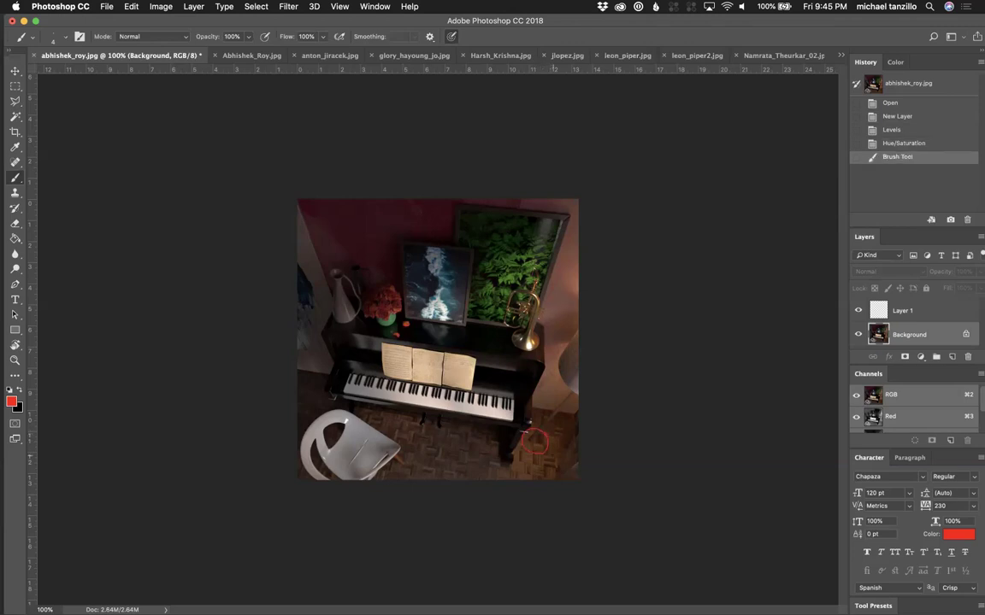
key("super+z")
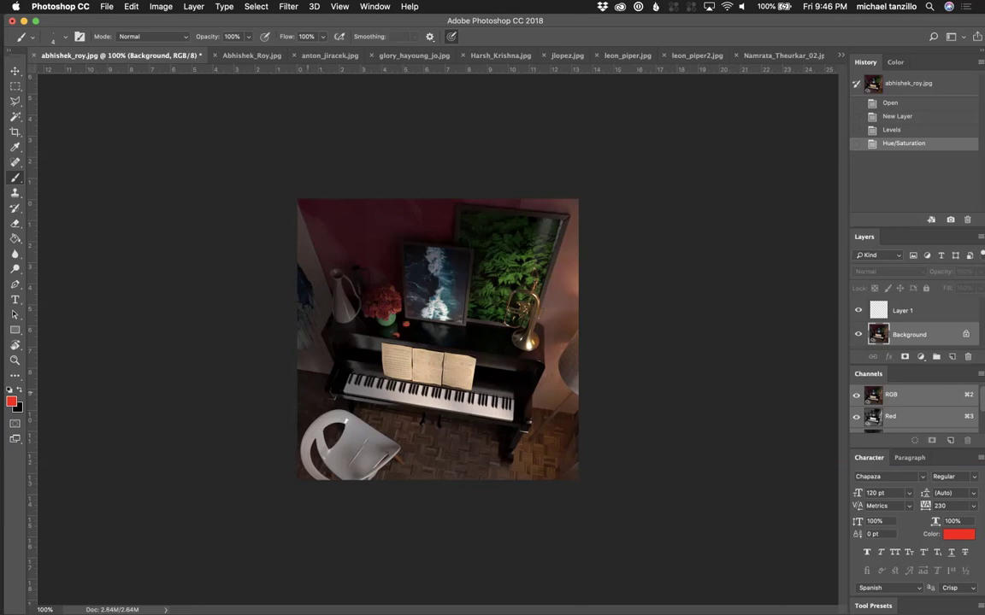
Step: Draw red strokes on the dark floor behind the chair and circle the floor area beneath the keyboard
mouse_move(316, 364)
left_mouse_down()
mouse_move(303, 419)
mouse_move(328, 417)
left_mouse_up()
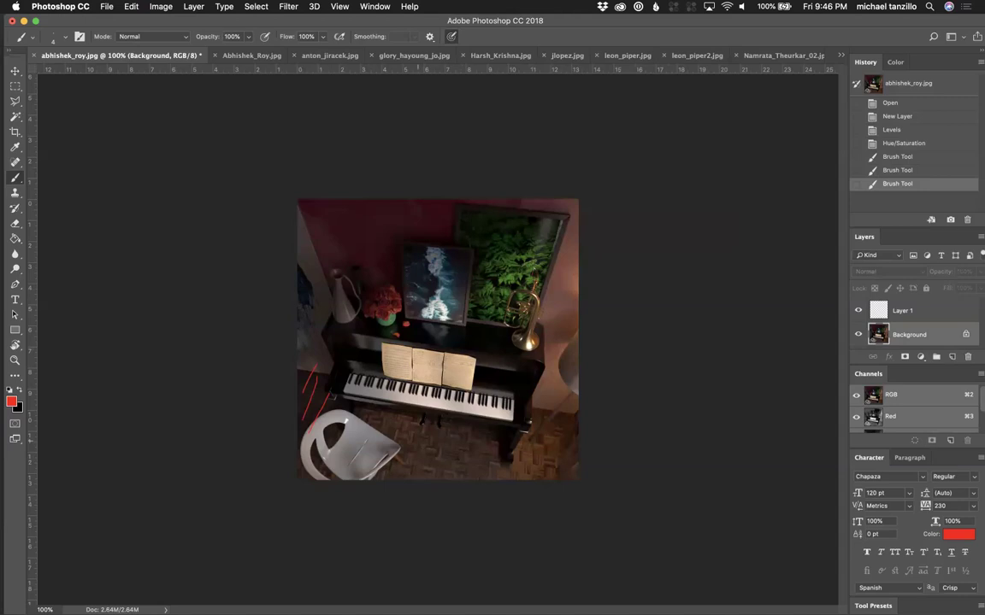
mouse_move(429, 407)
left_mouse_down()
mouse_move(448, 424)
mouse_move(368, 427)
mouse_move(423, 407)
left_mouse_up()
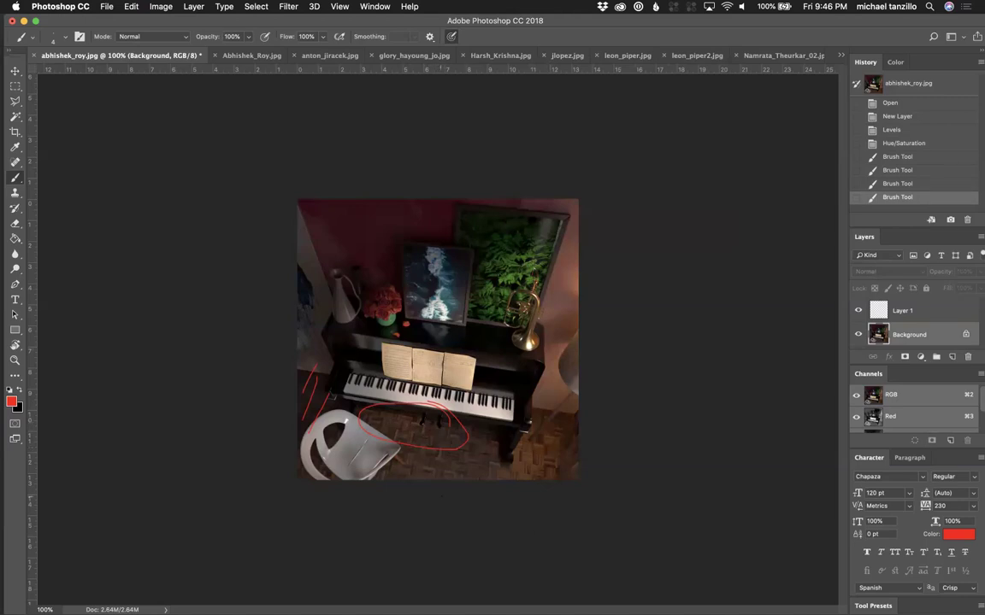
left_click(442, 496)
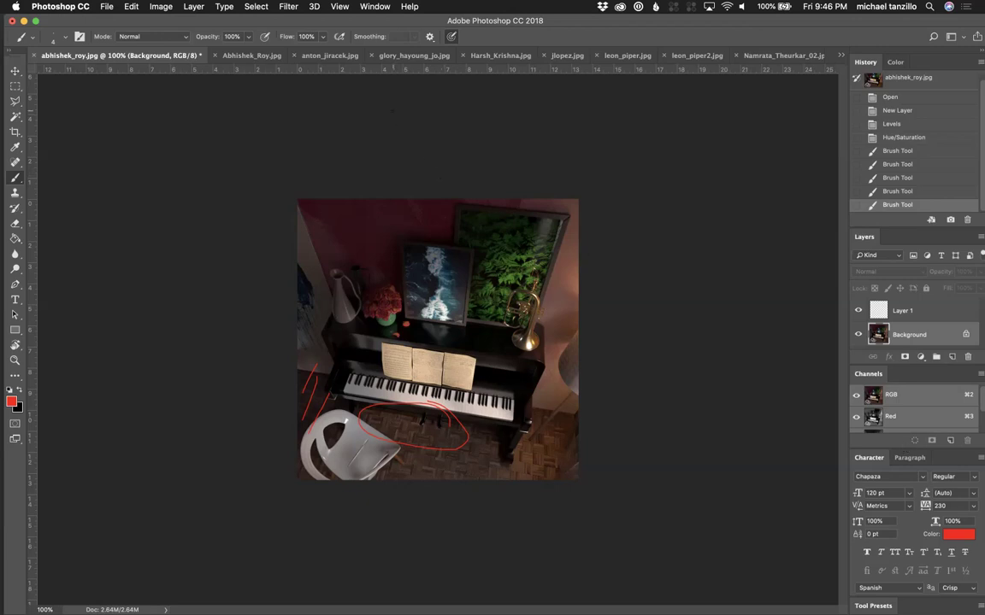
Step: Switch to the browser, check the live video post on Facebook and open the SyncSketch review 05_15_2010
key("ctrl+Right")
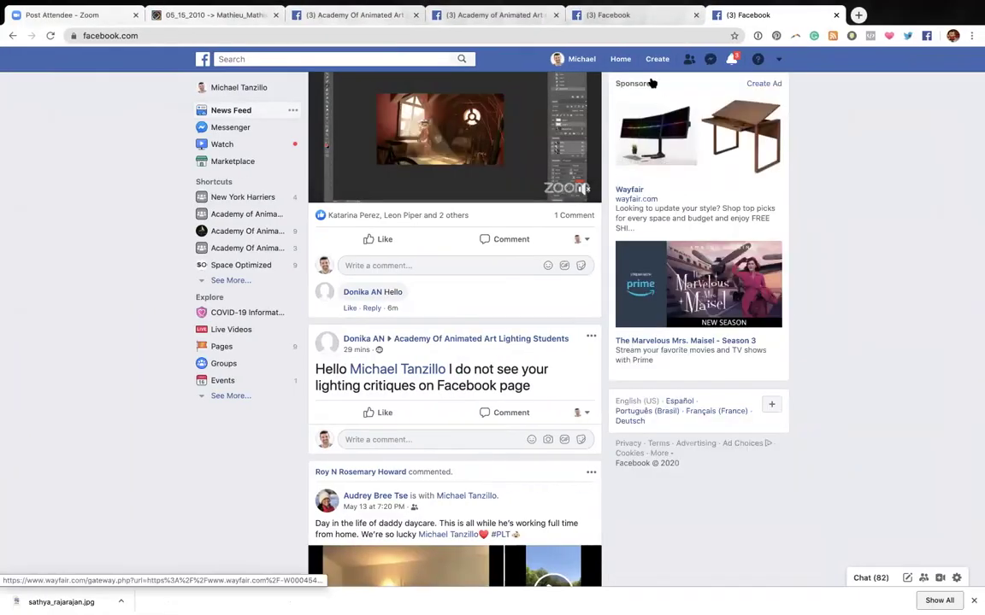
scroll(635, 189, "up", 5)
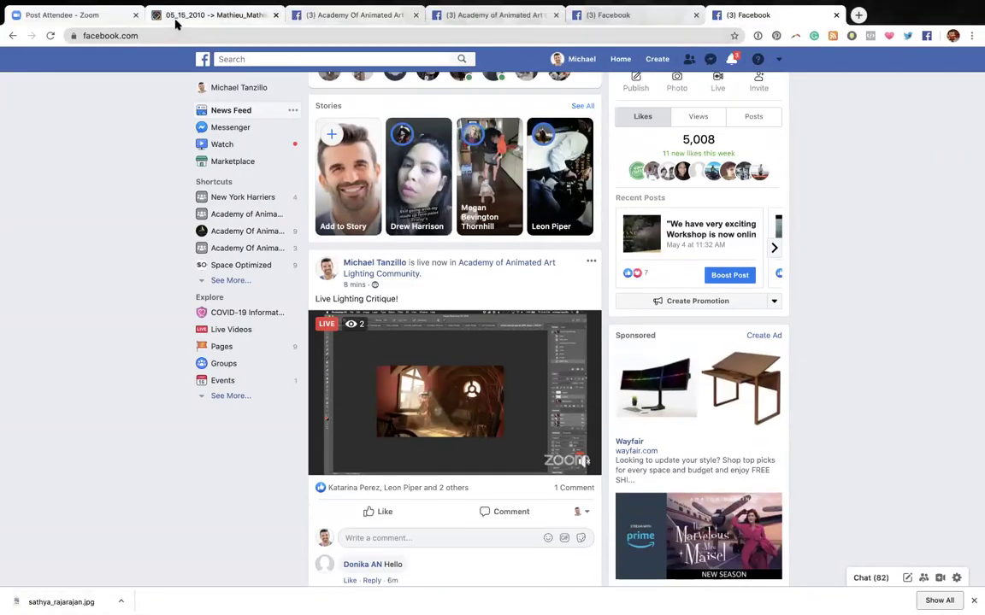
left_click(176, 19)
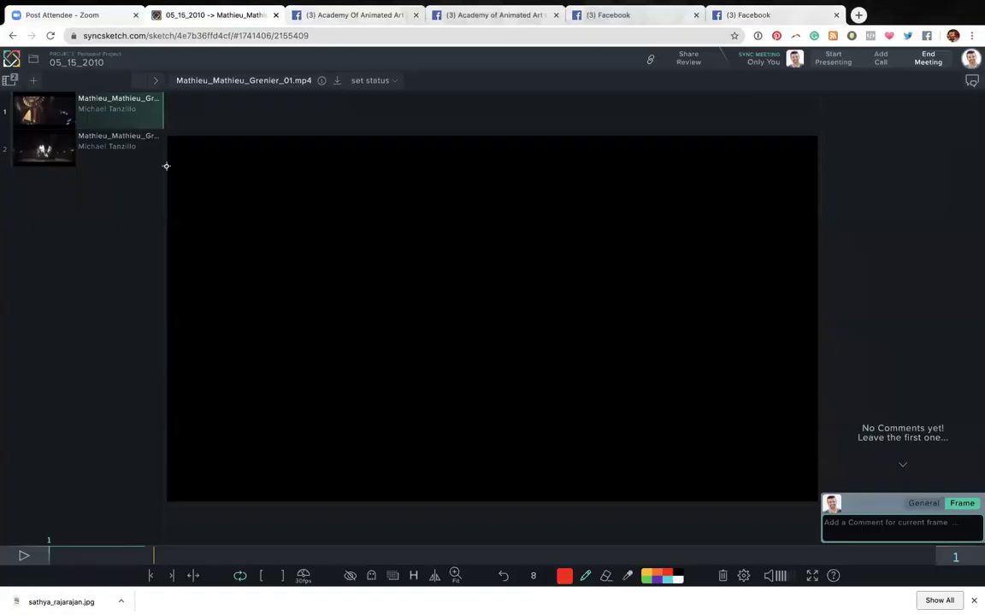
Step: Play the first clip's opening, return to frame 1 and replay it up to the planet shot
left_click(24, 555)
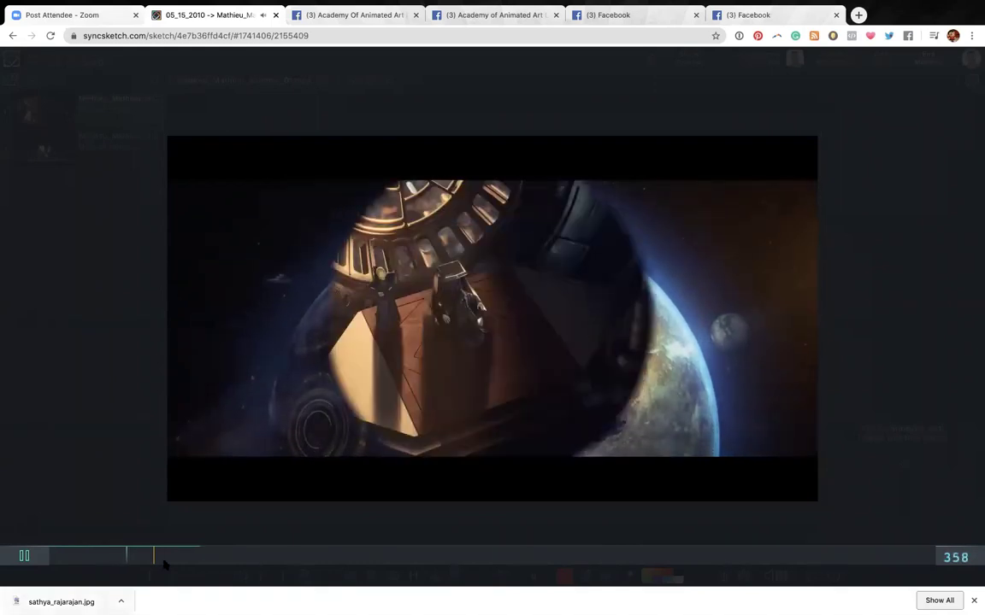
key("space")
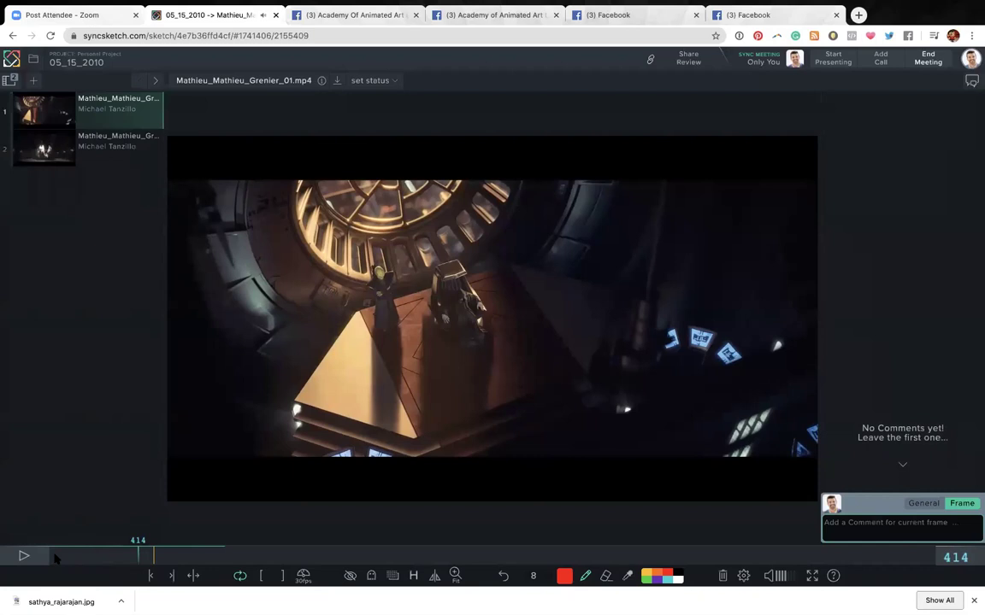
left_click(82, 557)
left_click(43, 556)
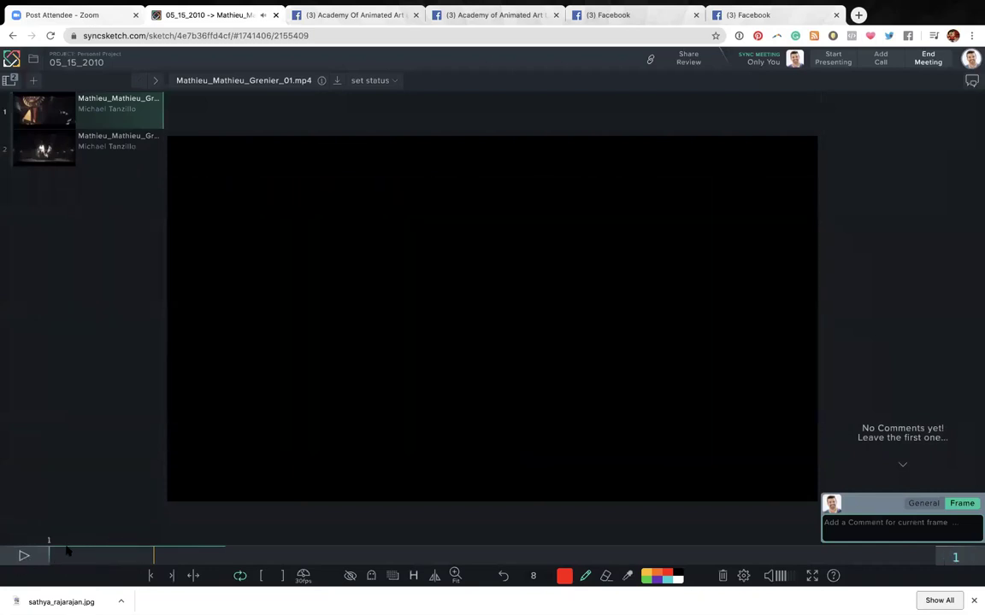
left_click(23, 557)
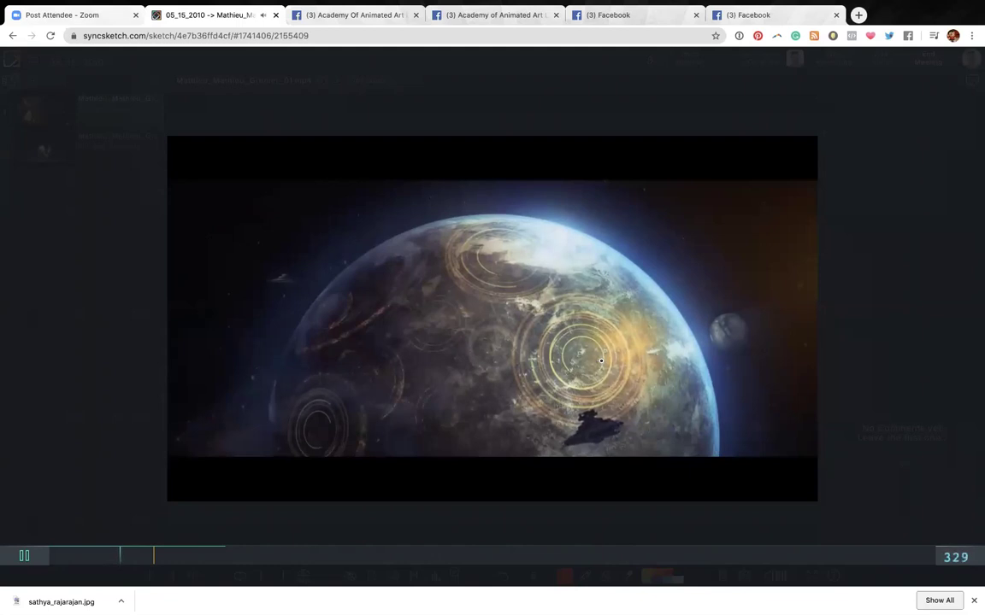
key("space")
Step: Move to frame 342 and circle the dark spaceship silhouette over the planet in red
left_click(102, 558)
mouse_move(102, 562)
left_mouse_down()
mouse_move(79, 560)
mouse_move(104, 557)
left_mouse_up()
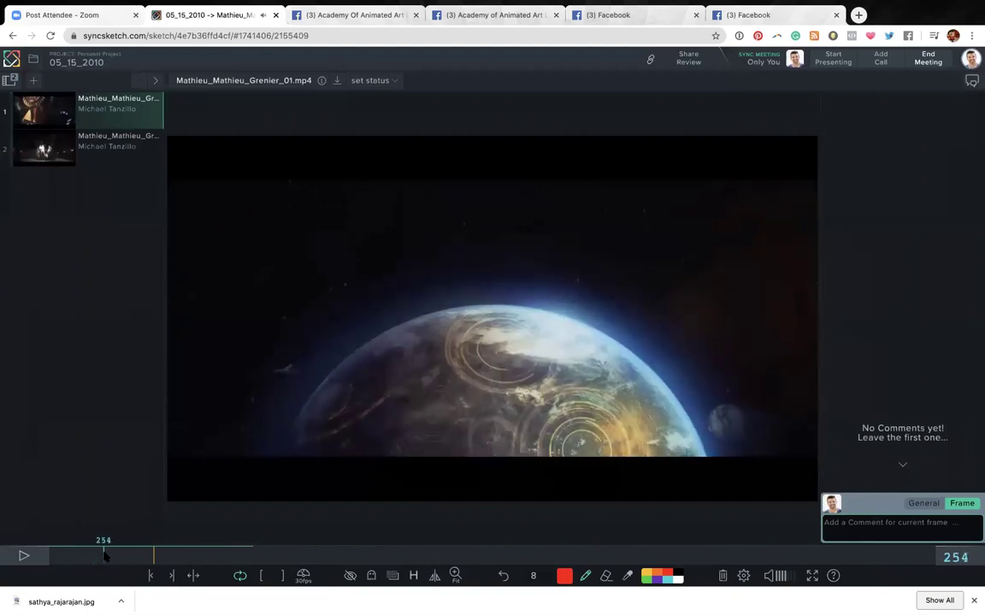
left_click_drag(105, 558, 123, 556)
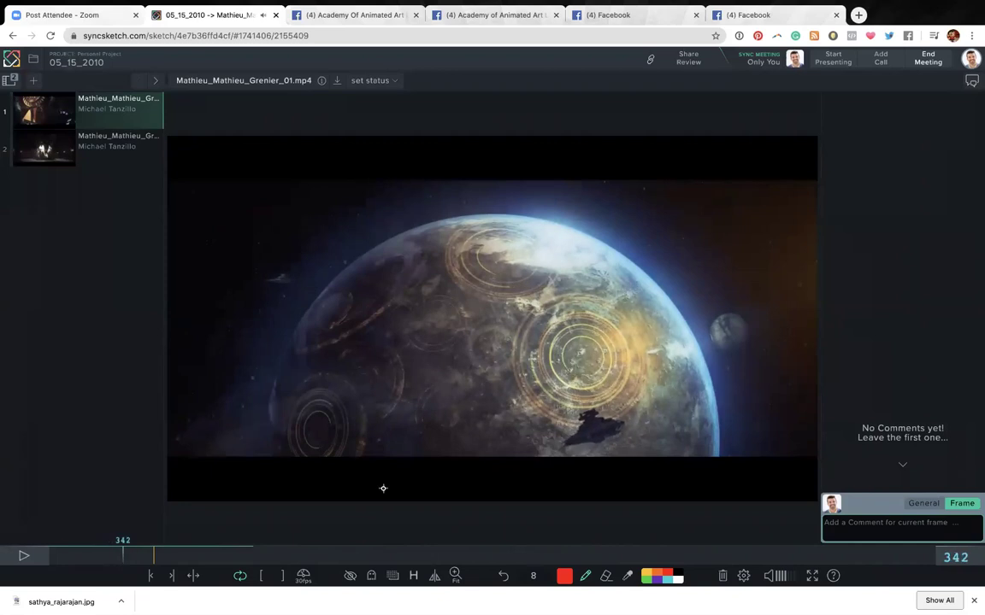
left_click_drag(590, 400, 599, 399)
Step: Try broad red marks across the planet and its surroundings, undoing each
mouse_move(570, 277)
left_mouse_down()
mouse_move(507, 339)
mouse_move(393, 406)
left_mouse_up()
key("ctrl+z")
mouse_move(310, 237)
left_mouse_down()
mouse_move(411, 254)
mouse_move(655, 410)
left_mouse_up()
key("ctrl+z")
Step: Play the clip to frame 393 and circle the glowing blue panels in red
key("space")
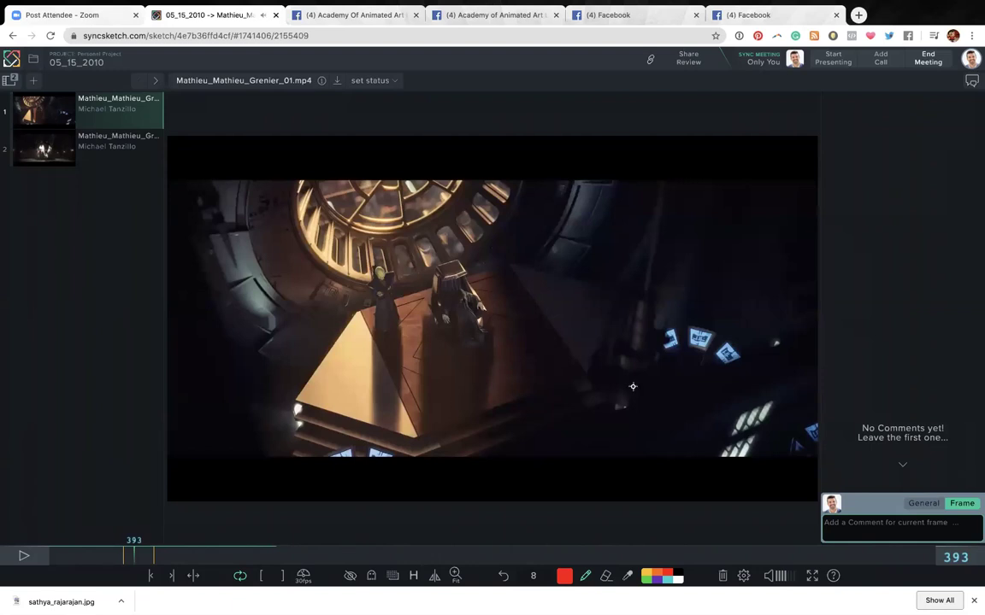
mouse_move(757, 349)
left_mouse_down()
mouse_move(662, 304)
mouse_move(753, 422)
mouse_move(749, 310)
left_mouse_up()
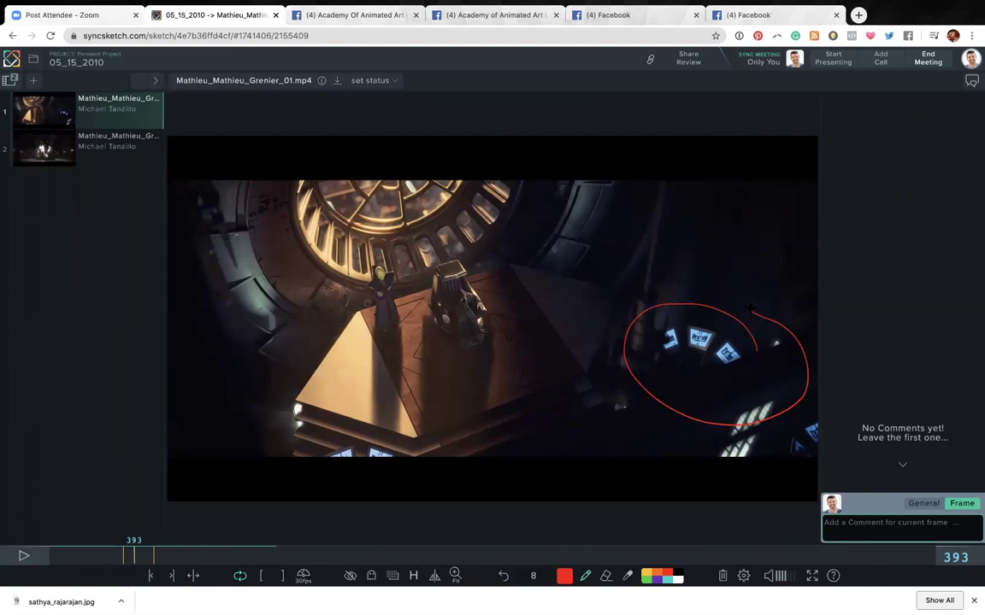
Step: Mark the hooded figure's face at frame 512 in red, and mark the throne platform at frame 425
key("space")
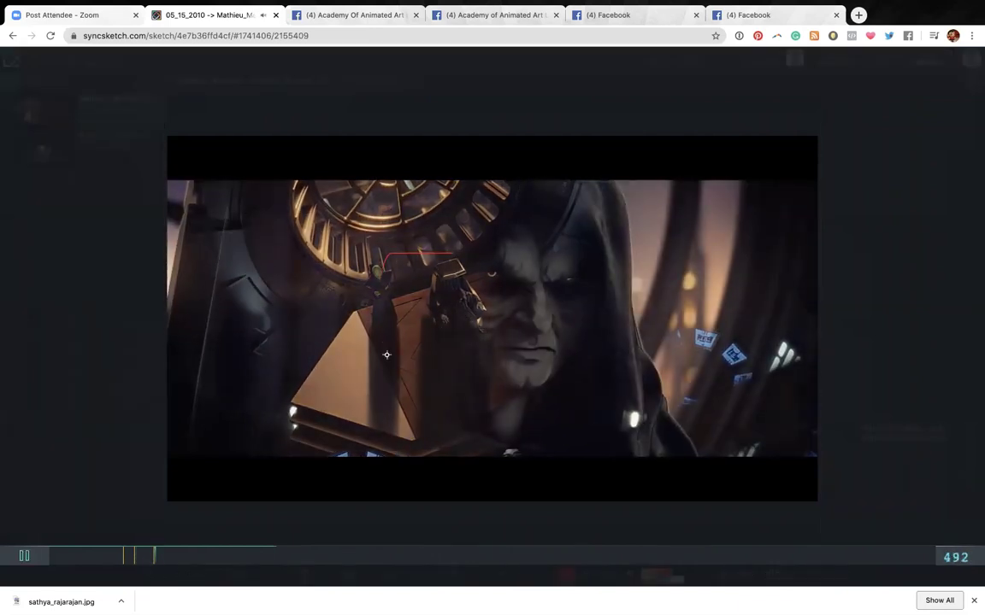
key("space")
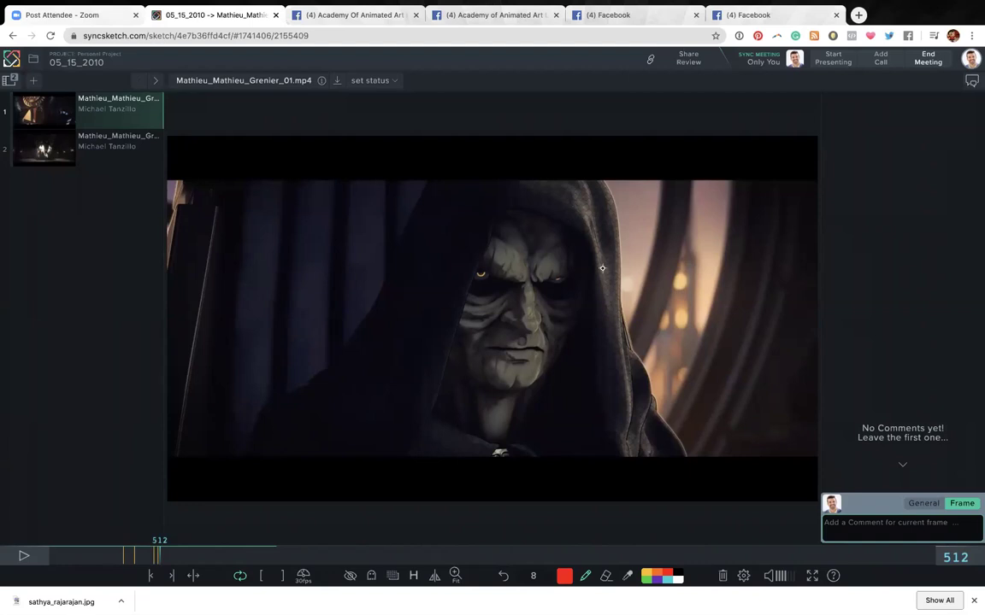
left_click_drag(529, 459, 520, 377)
mouse_move(150, 558)
left_mouse_down()
mouse_move(120, 556)
mouse_move(143, 559)
left_mouse_up()
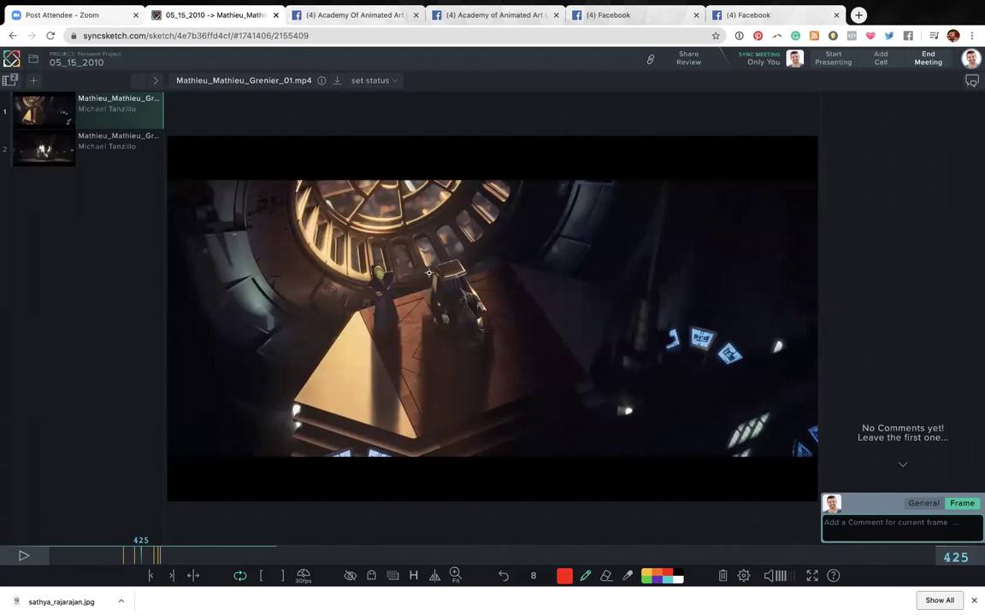
left_click_drag(422, 374, 444, 318)
Step: Play the clip onward, pausing at the hand close-up on frame 658 and the green character on frame 734
key("space")
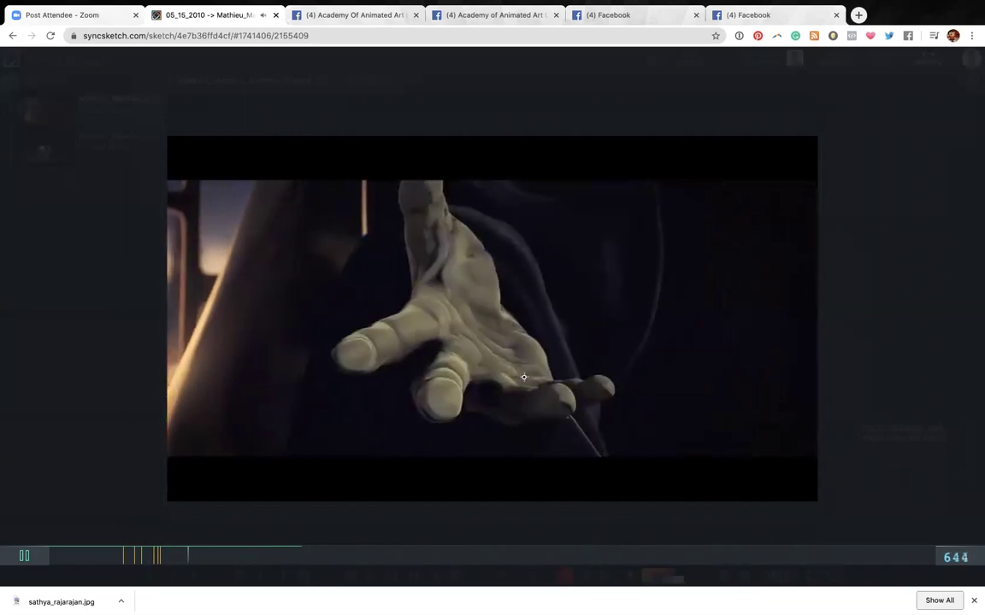
key("space")
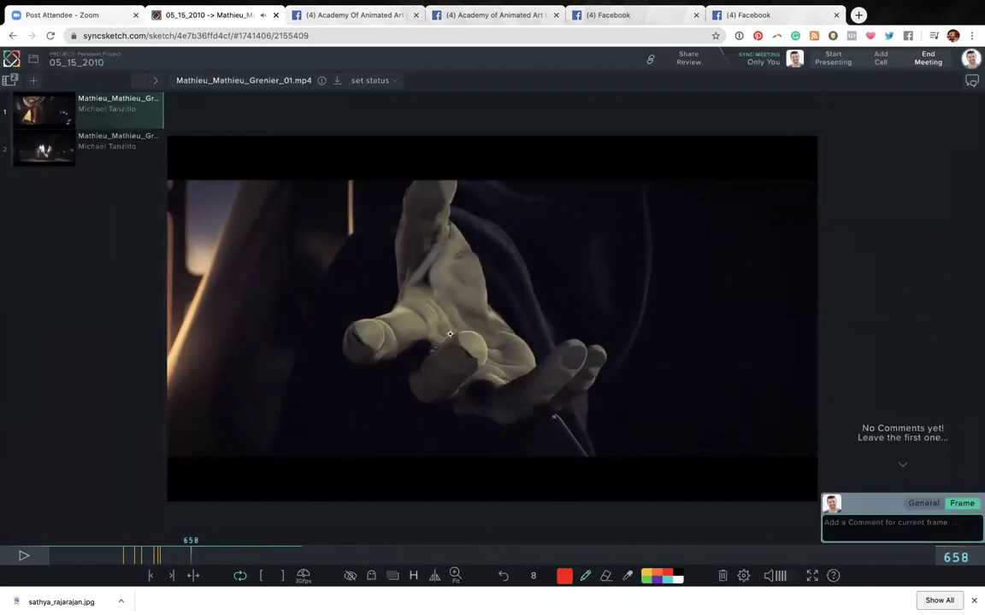
key("space")
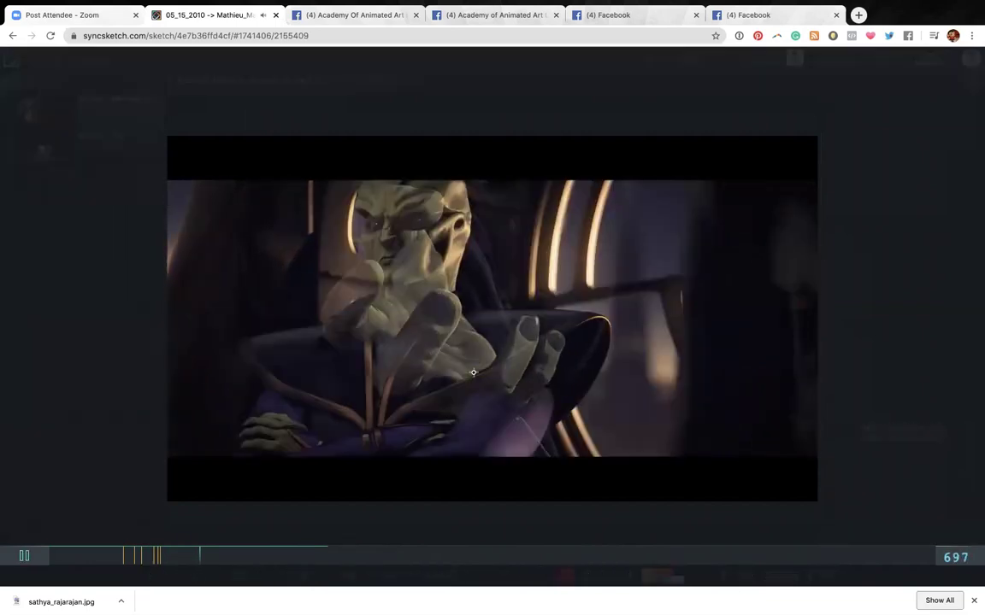
key("space")
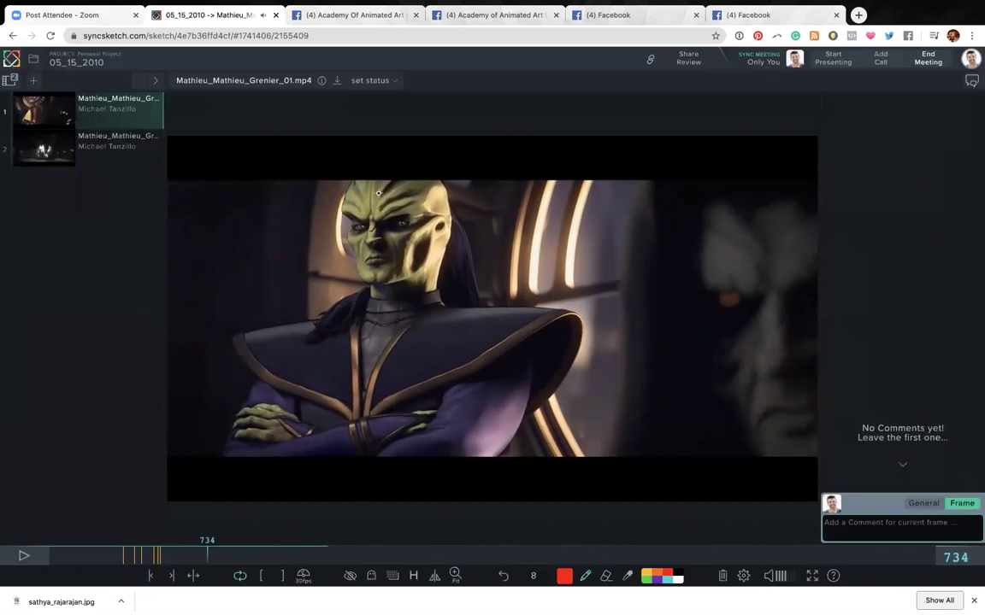
Step: Add a red mark across the shot of the green and hooded characters and continue to the face close-ups at frame 1126
key("space")
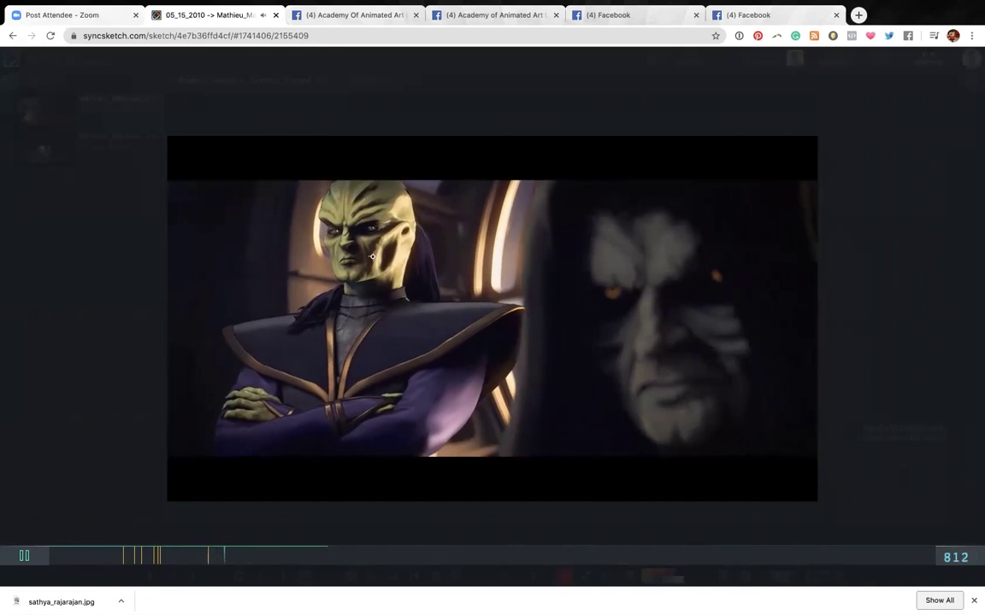
mouse_move(479, 359)
left_mouse_down()
mouse_move(483, 205)
mouse_move(670, 371)
left_mouse_up()
key("space")
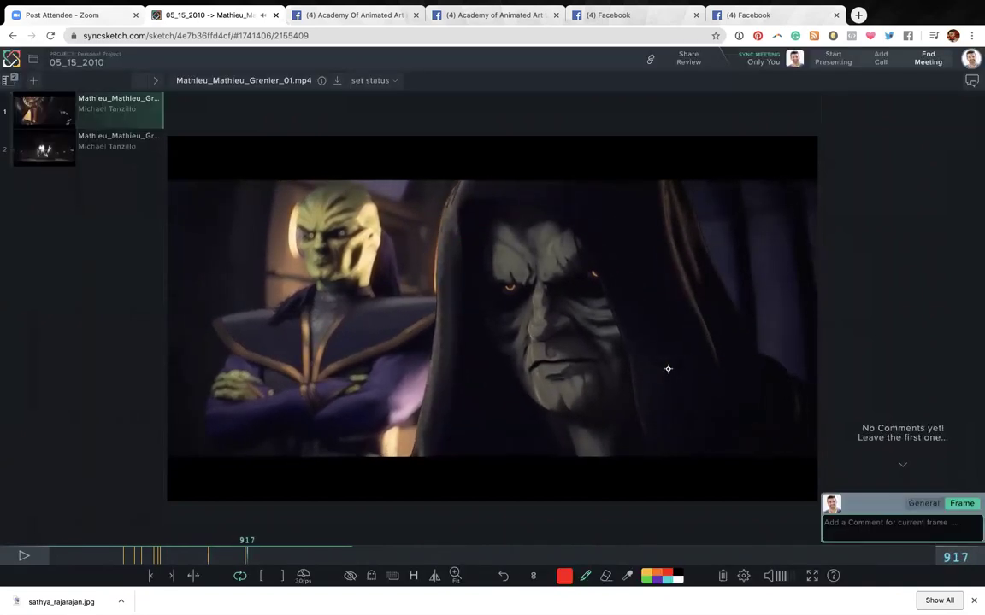
key("space")
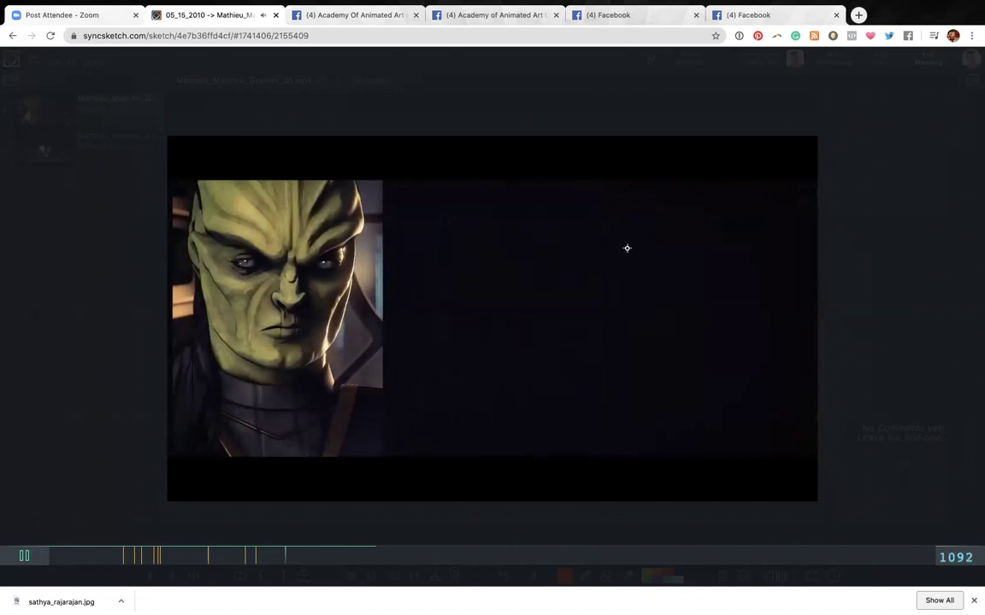
key("space")
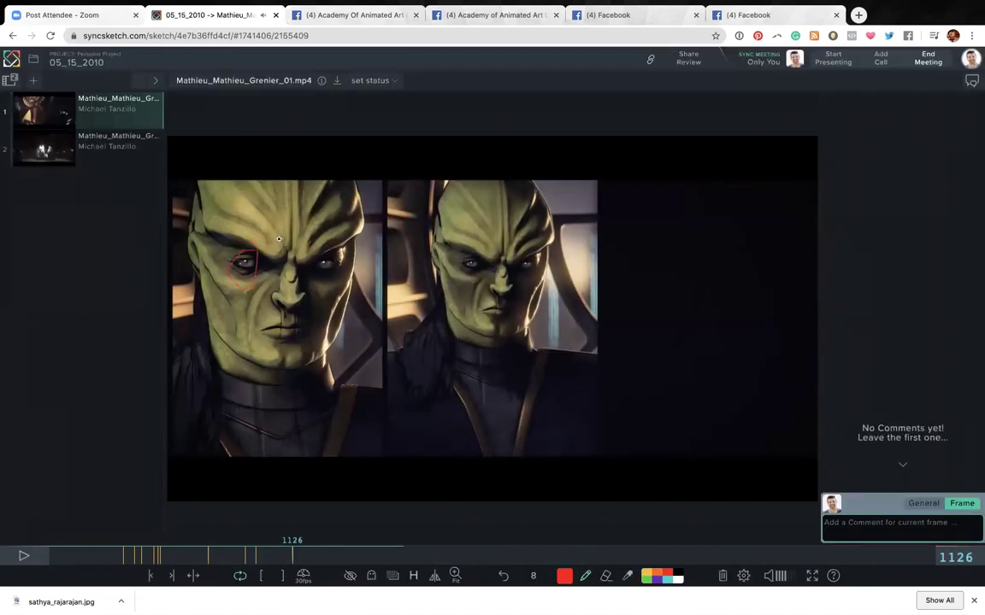
Step: Play the clip to frame 1173 and mark the forehead of the smallest green face in red
key("space")
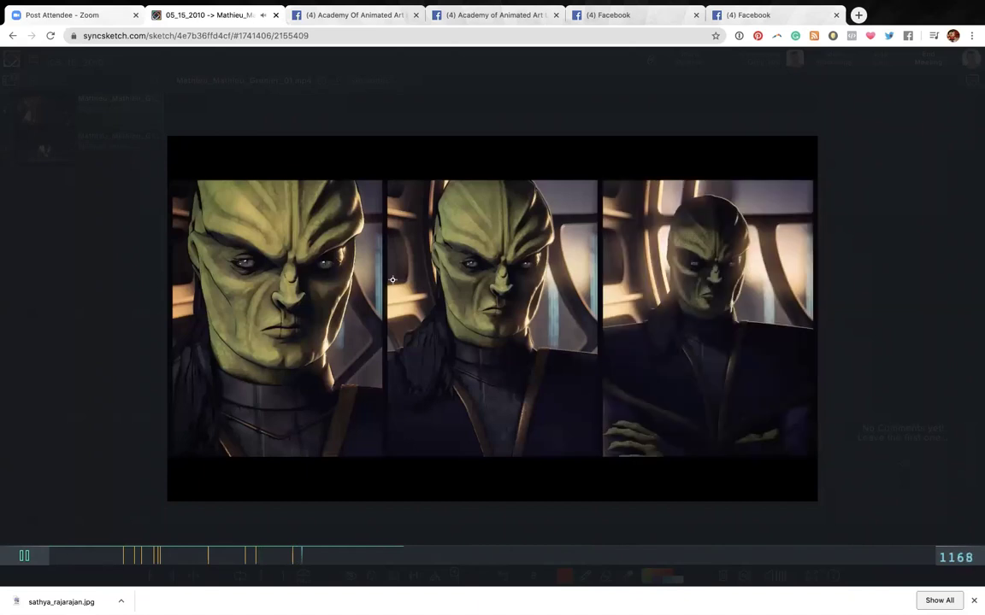
key("space")
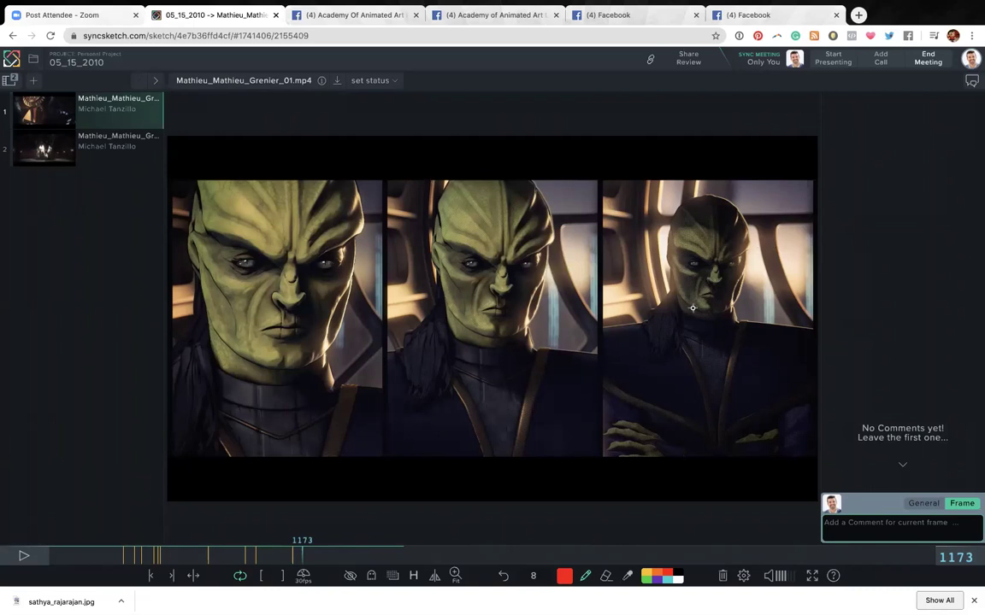
left_click_drag(720, 220, 743, 242)
Step: Play the clip onward, pausing at the chair-back shot on frame 1248 and the purple lightning shot on frame 1531
key("space")
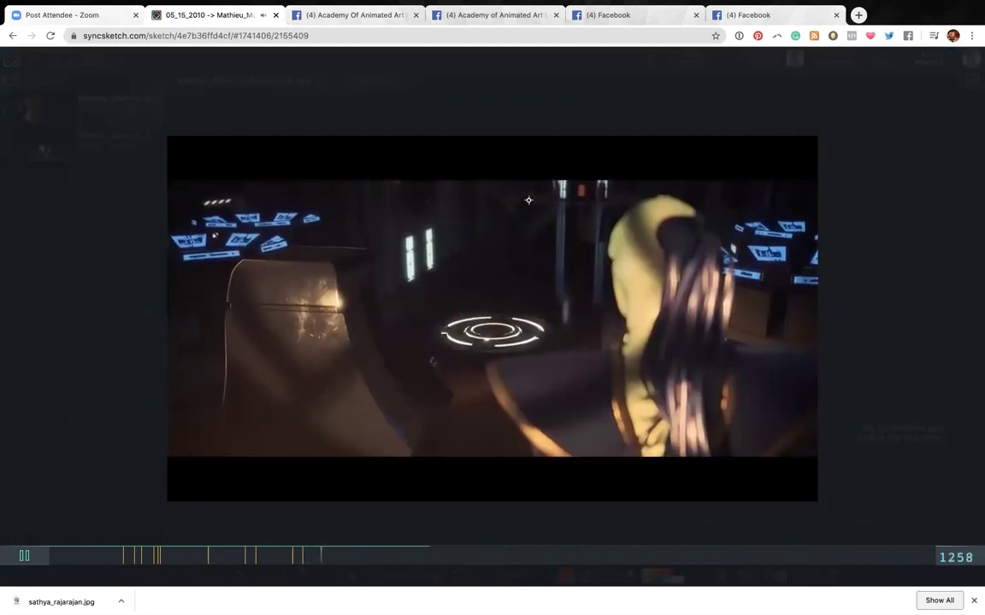
key("space")
left_click_drag(328, 557, 321, 557)
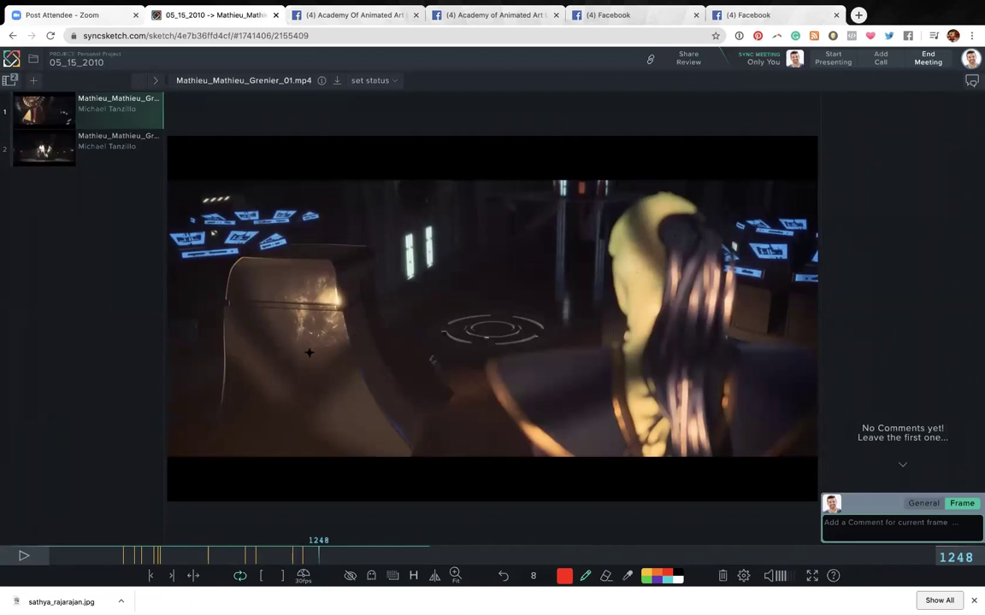
key("space")
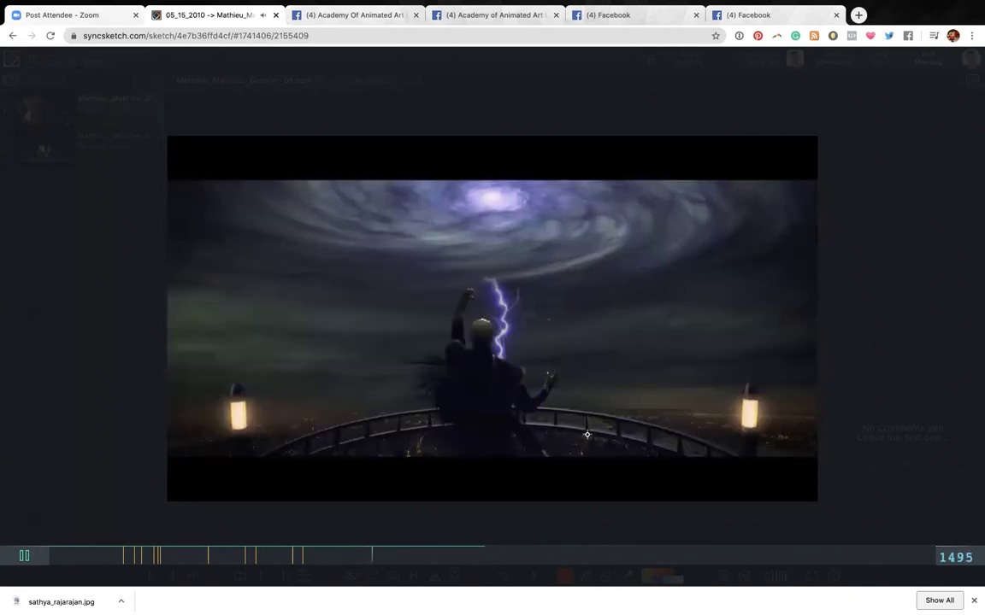
key("space")
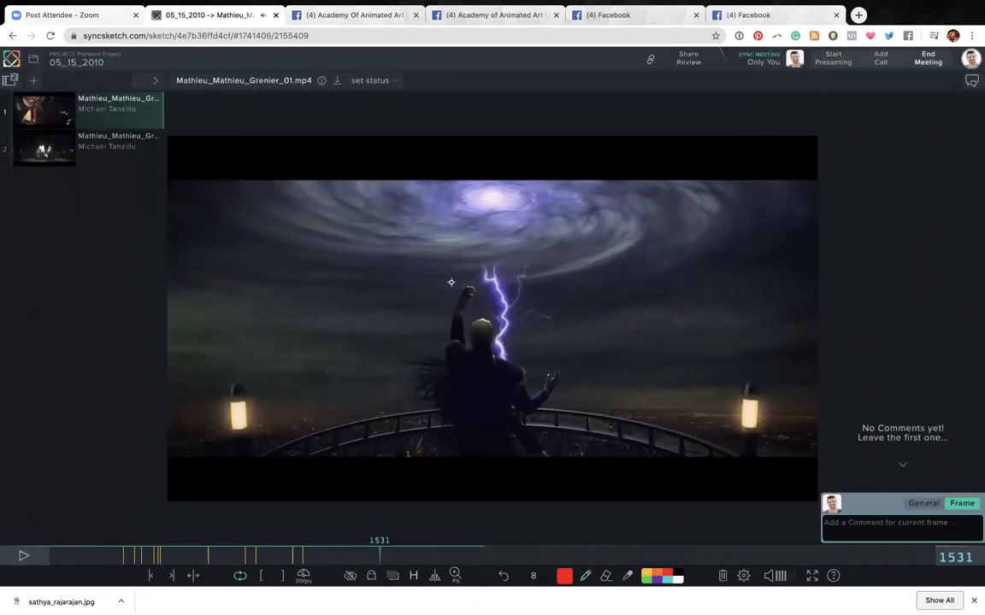
Step: Play to frame 1693, outline Darth Vader's mask in red, and continue to frame 1707
key("space")
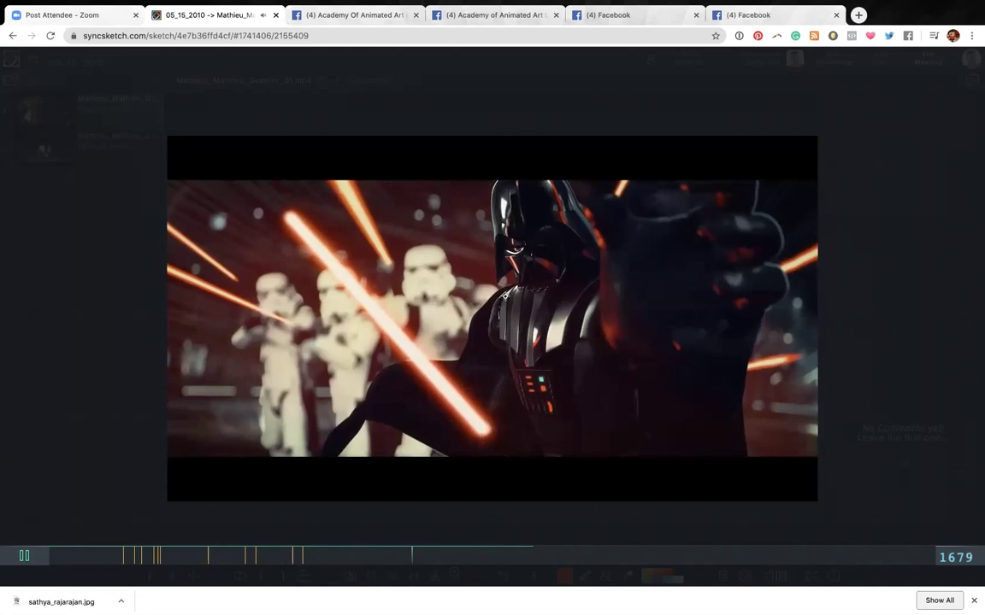
key("space")
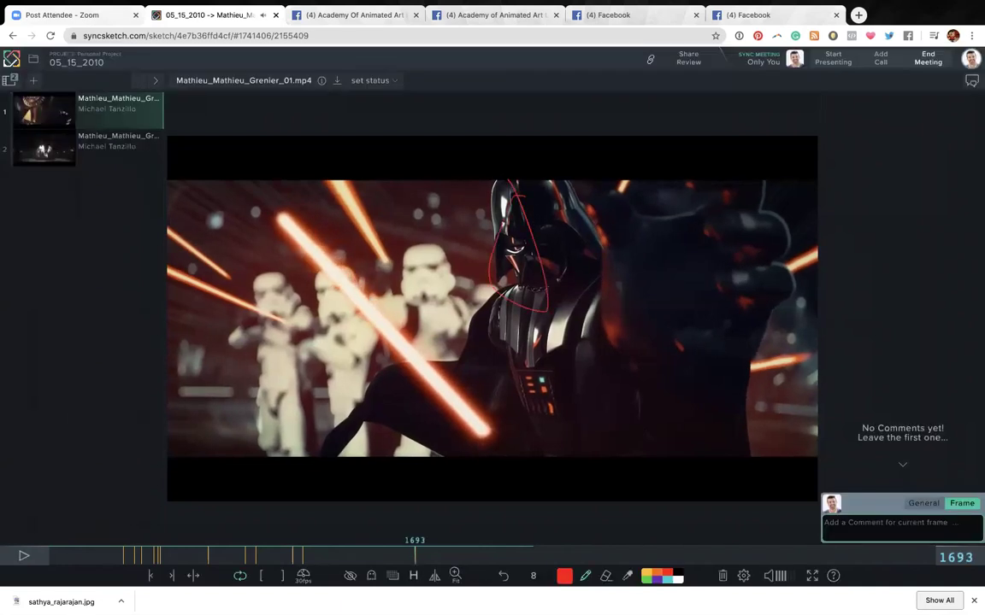
key("space")
key("space")
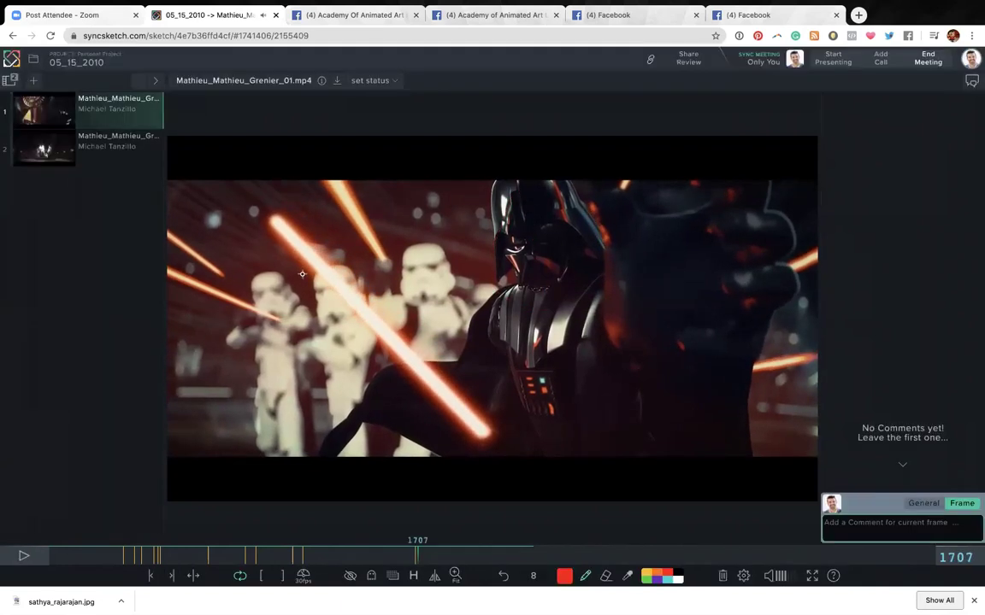
Step: Play to the dark hooded figure at frame 1841 and mark the tip of its face in red
key("space")
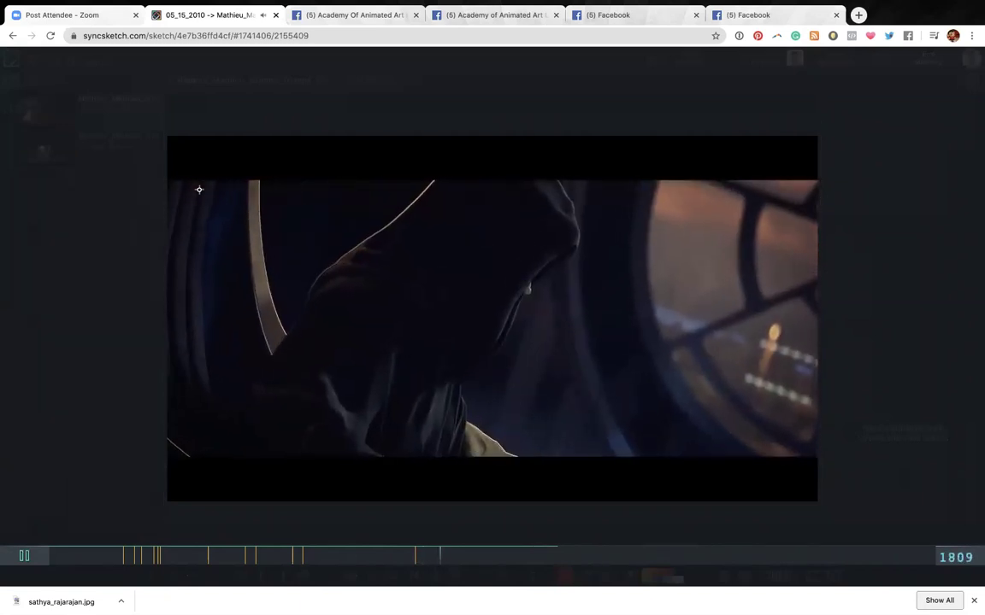
key("space")
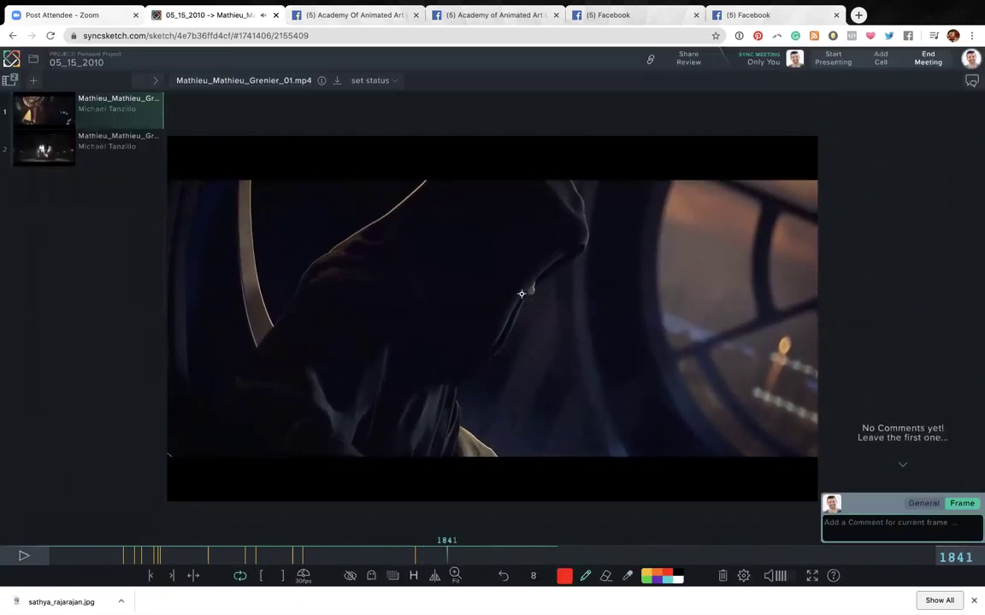
left_click_drag(514, 305, 538, 275)
Step: Pause at the blue Vader hologram on frame 2067, and circle the lit front of the green face at frame 2174 in red
key("space")
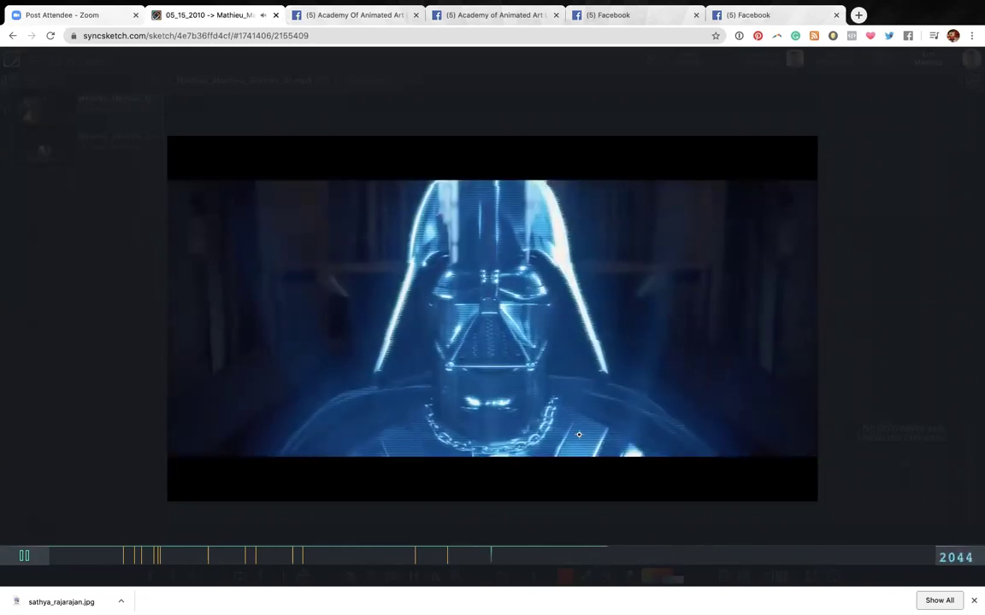
key("space")
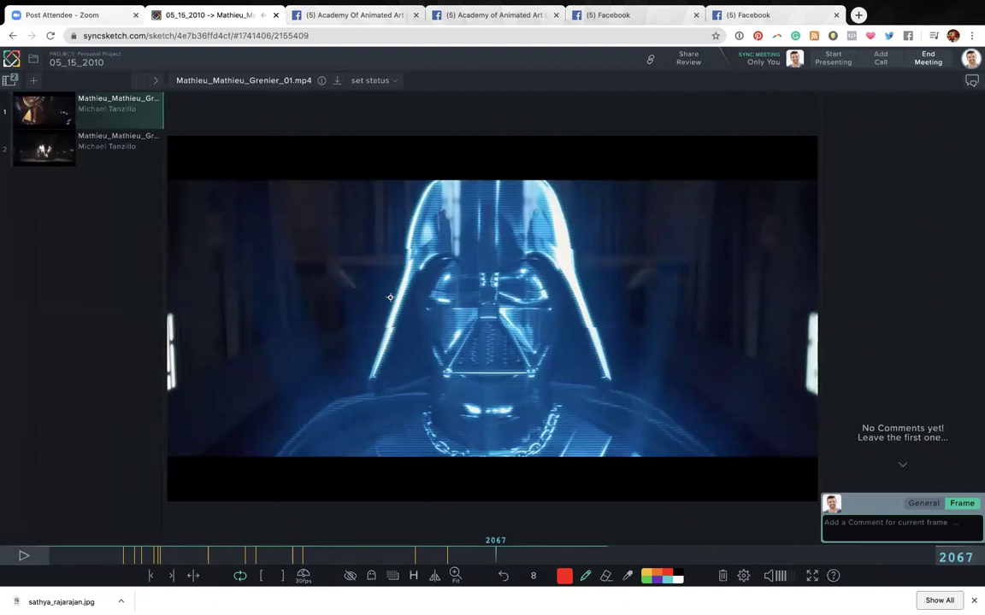
key("space")
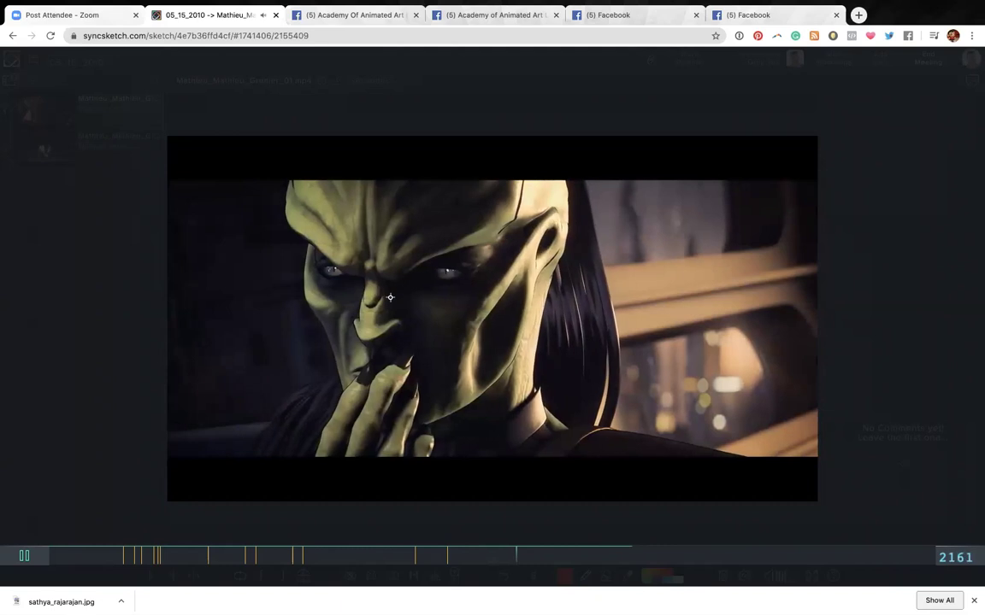
key("space")
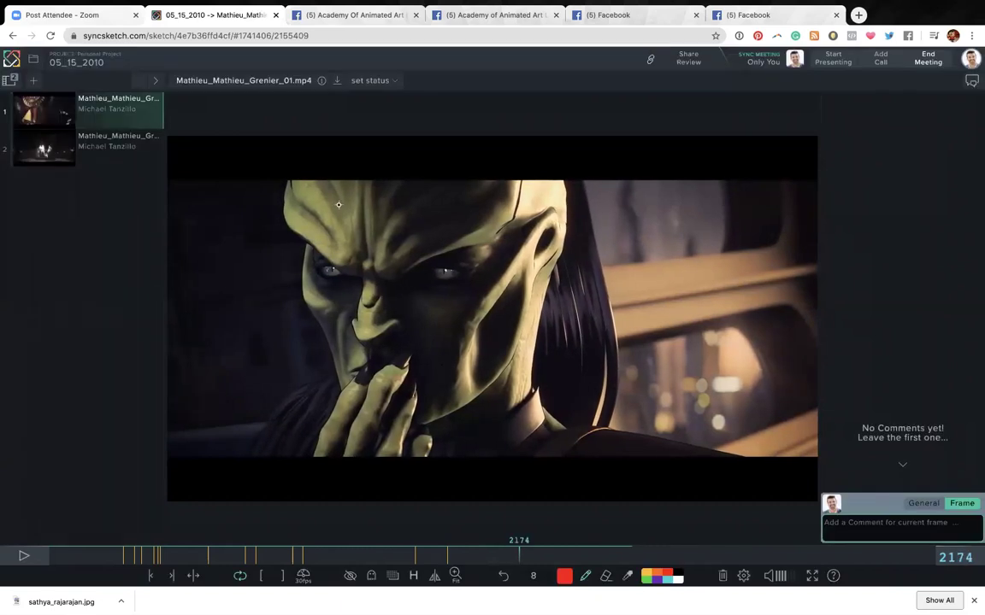
mouse_move(336, 180)
left_mouse_down()
mouse_move(288, 291)
mouse_move(341, 171)
mouse_move(329, 122)
left_mouse_up()
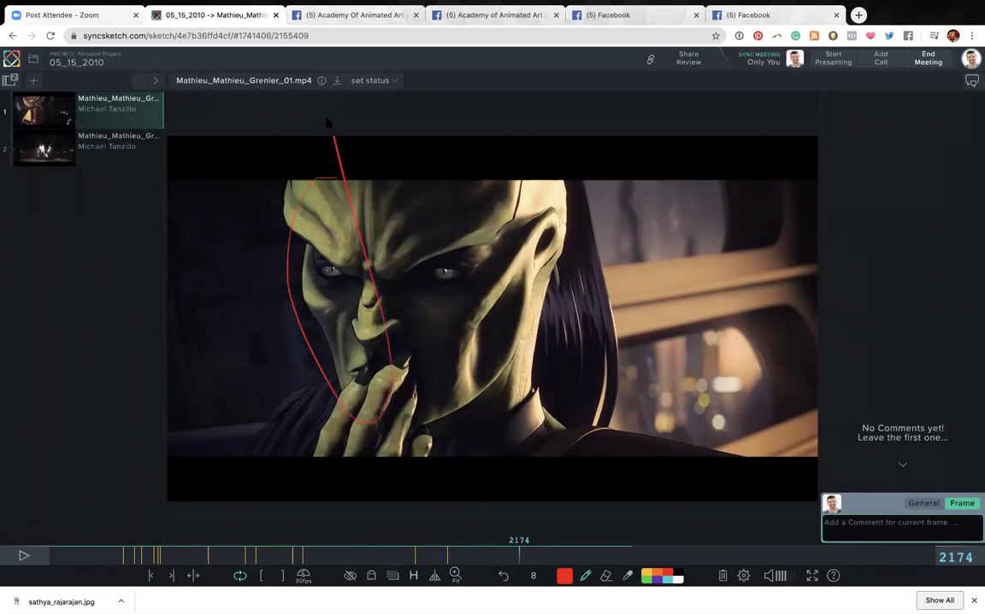
Step: Play to the red guard at frame 2315 and outline the front of the helmet in red
key("space")
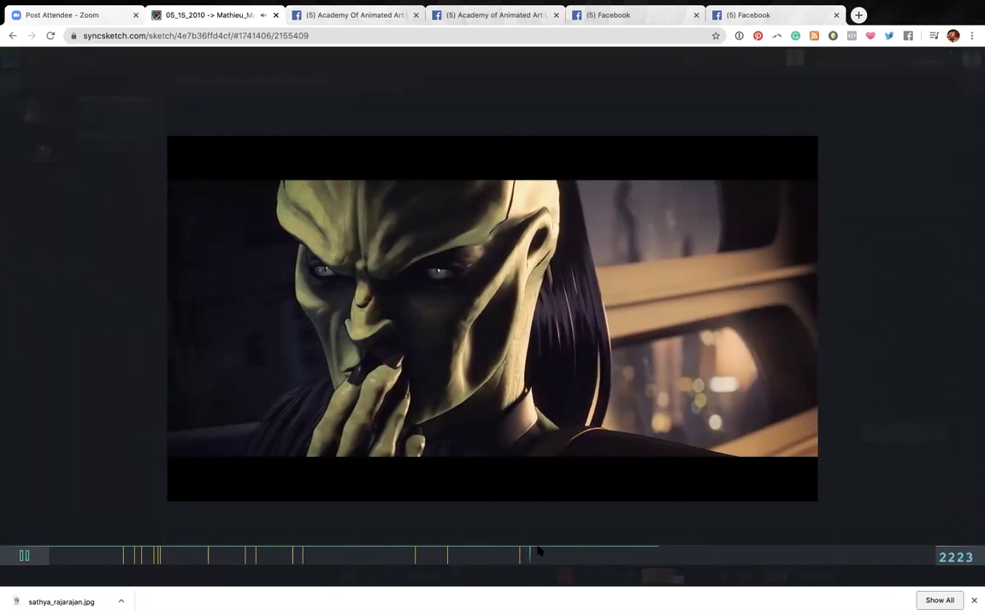
mouse_move(555, 556)
left_mouse_down()
mouse_move(575, 556)
mouse_move(537, 555)
left_mouse_up()
key("space")
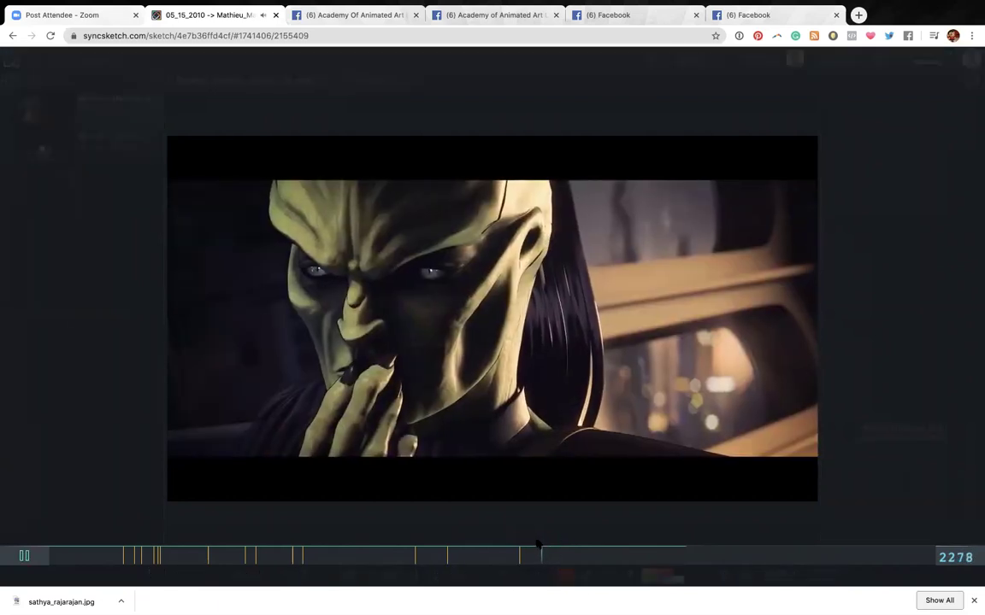
key("space")
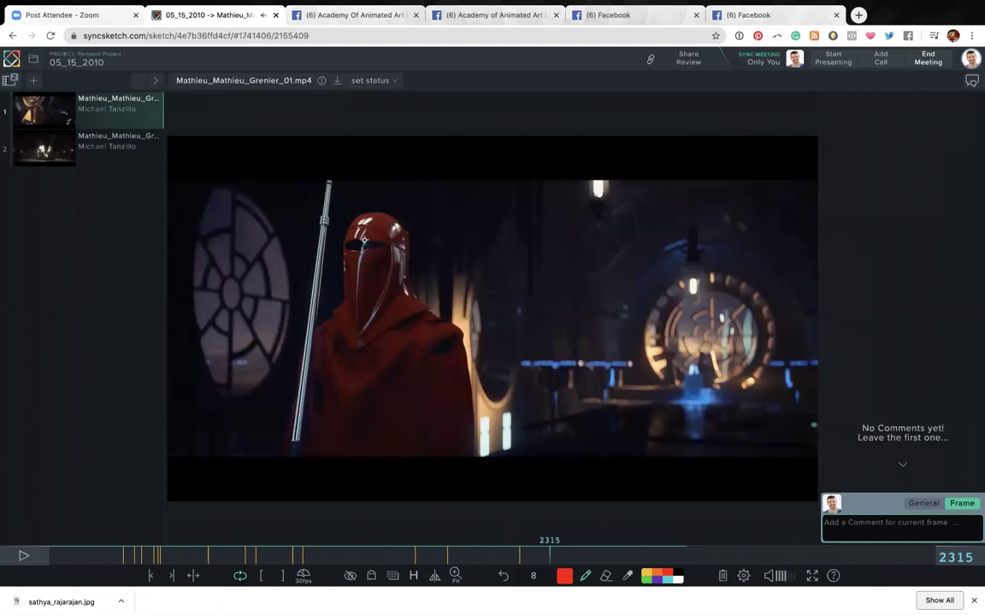
mouse_move(351, 242)
left_mouse_down()
mouse_move(354, 337)
mouse_move(364, 244)
left_mouse_up()
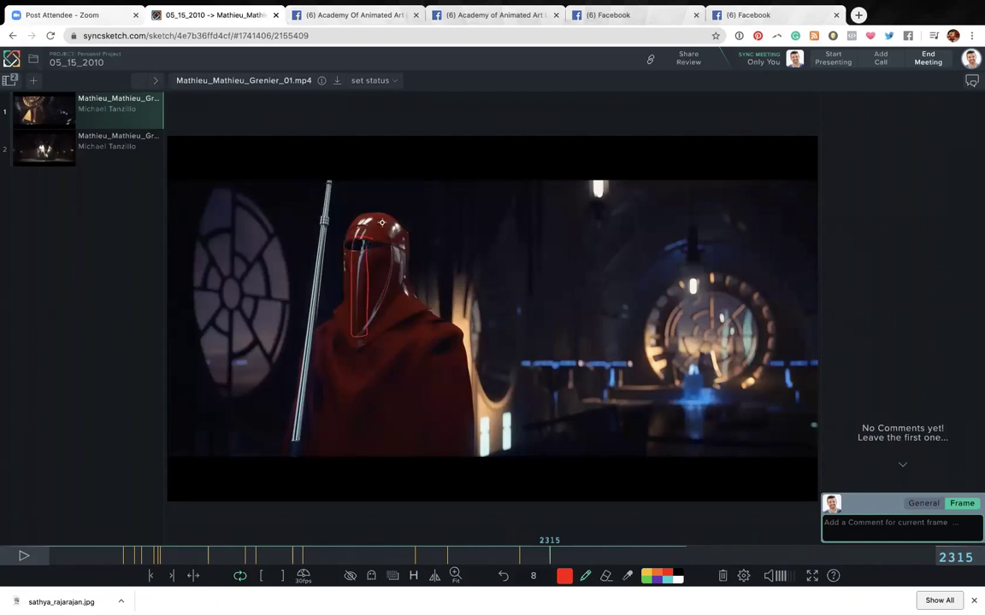
Step: Draw a red curve on the guard's cloak at frame 2350 and another beside the staff at frame 2397
key("space")
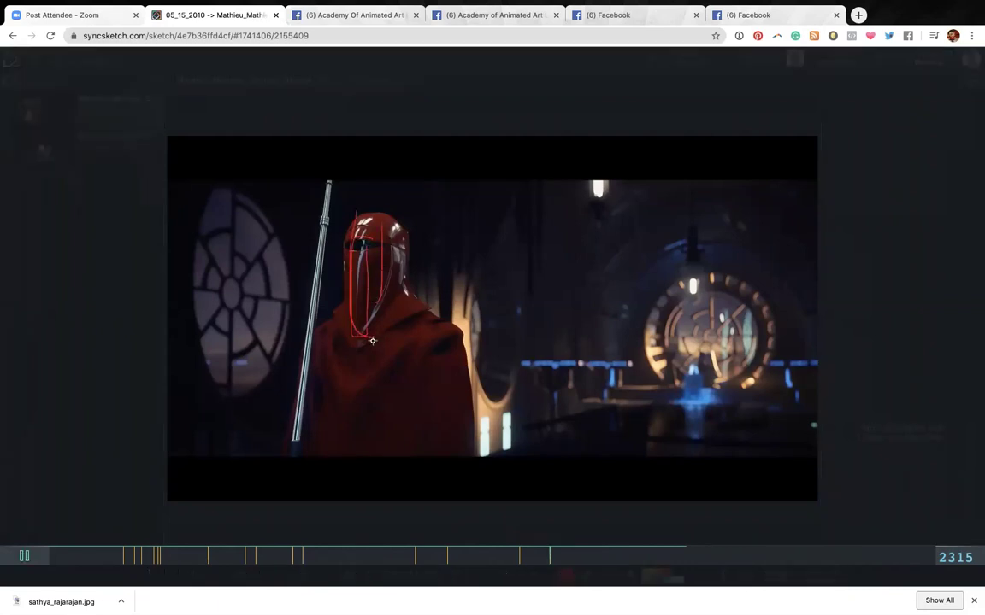
key("space")
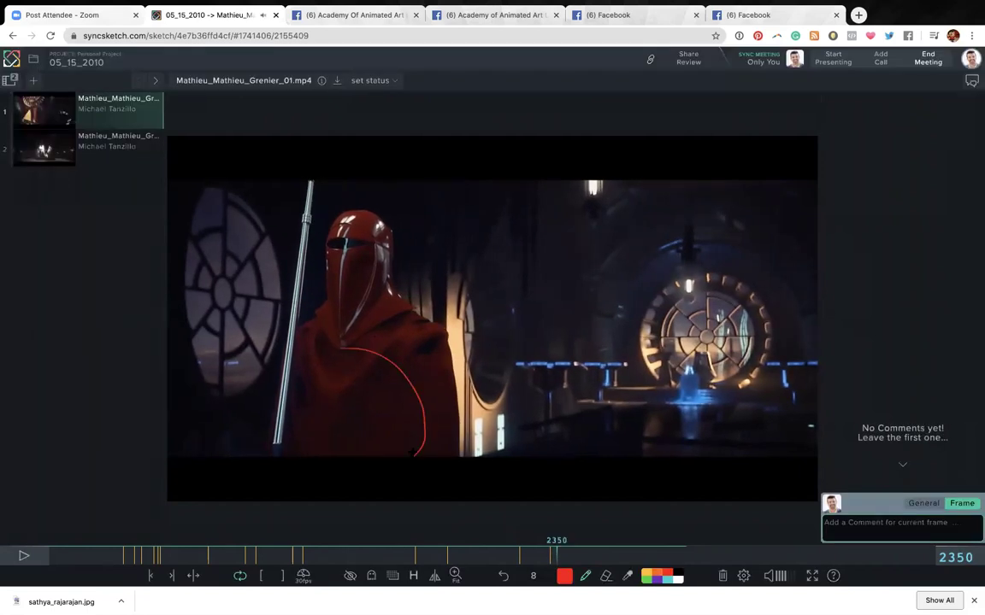
key("space")
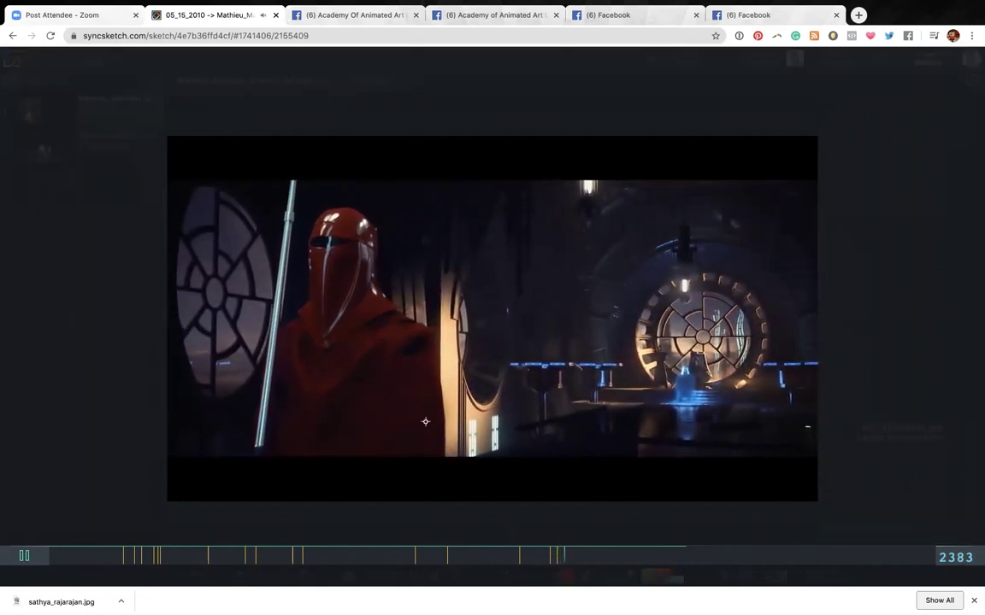
key("space")
left_click_drag(285, 201, 234, 453)
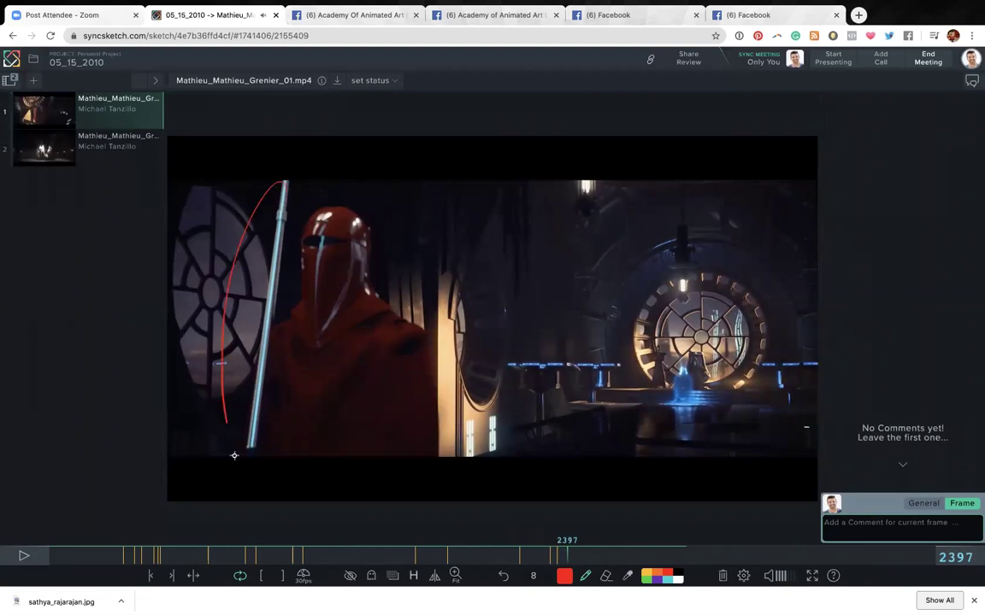
Step: Go to frame 2454, circle the hanging lamp above the round window in red, and add a stroke between the guard's helmet and the lamp
key("space")
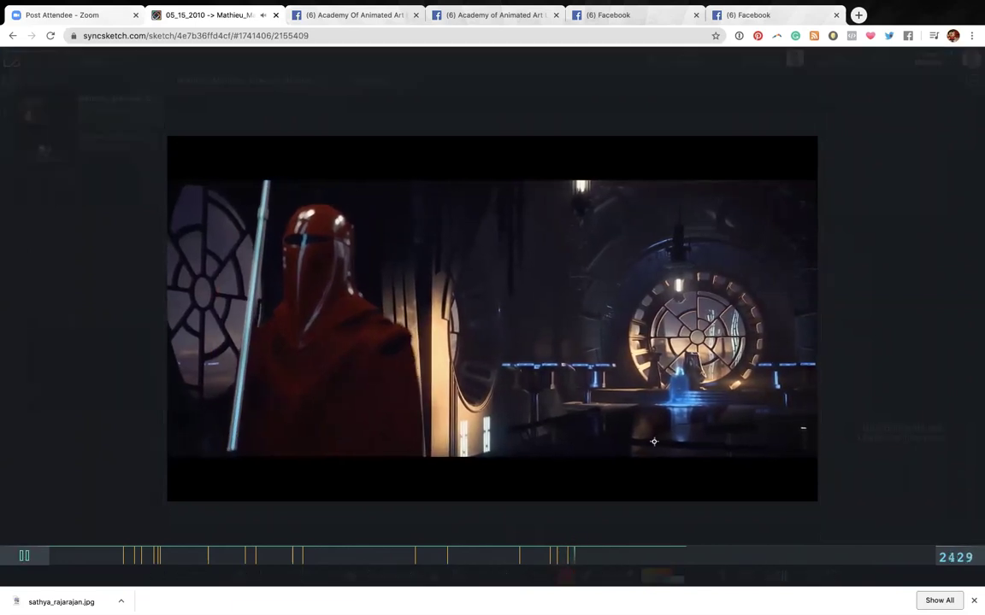
key("space")
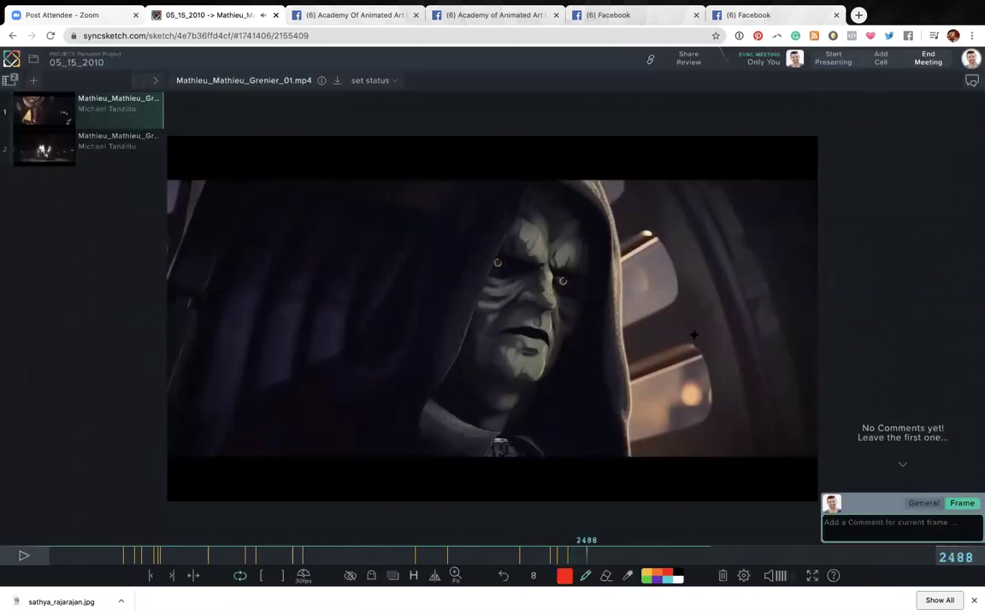
left_click_drag(586, 557, 579, 557)
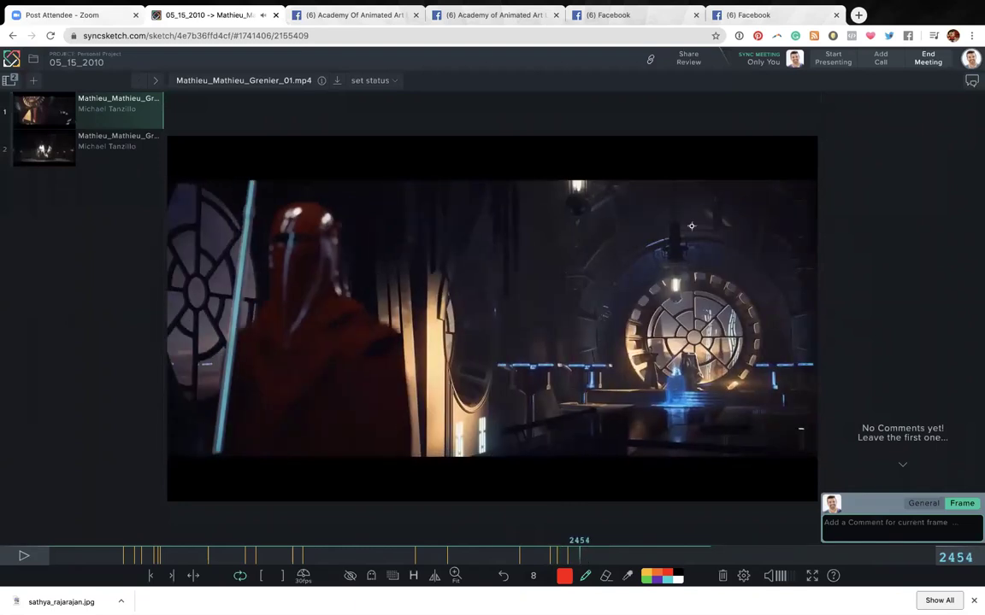
mouse_move(675, 157)
left_mouse_down()
mouse_move(649, 304)
mouse_move(694, 207)
left_mouse_up()
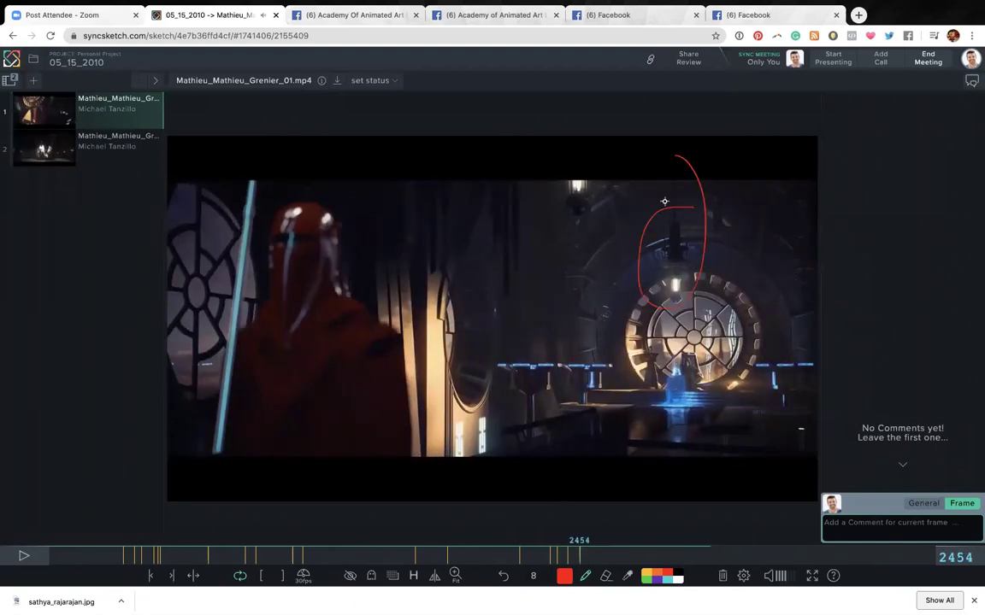
mouse_move(345, 216)
left_mouse_down()
mouse_move(636, 261)
mouse_move(694, 231)
mouse_move(698, 244)
mouse_move(679, 213)
left_mouse_up()
Step: Review the remaining hologram and character shots, pausing at the throne shot on frame 2976, and skip to the clip's end at frame 4100
key("space")
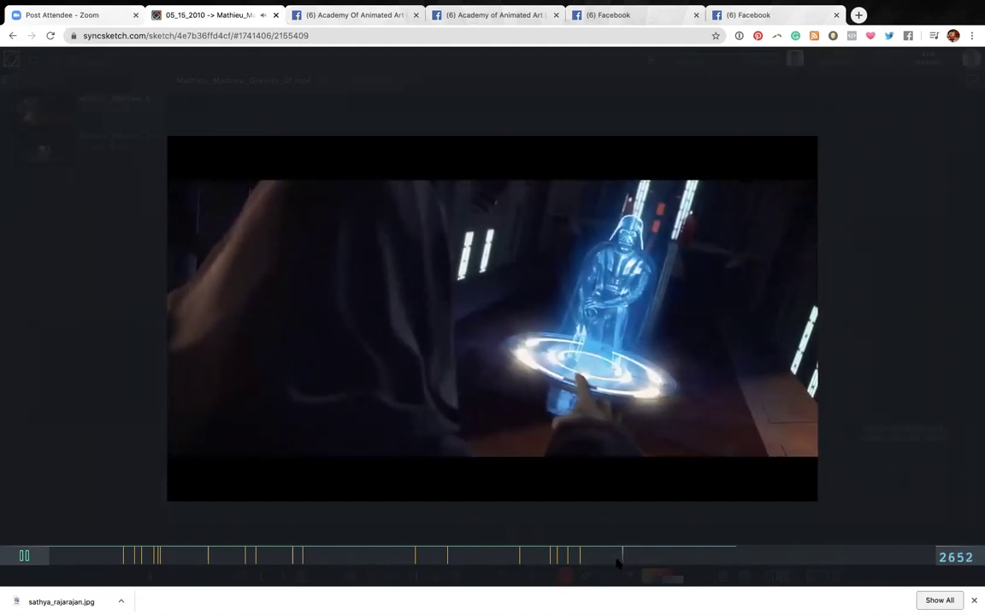
left_click_drag(628, 560, 692, 562)
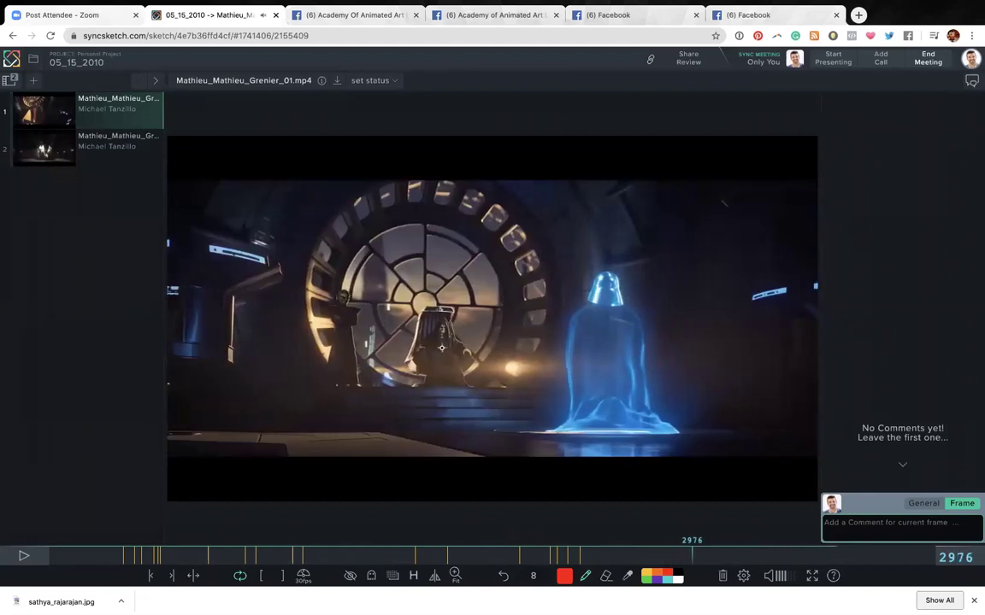
key("space")
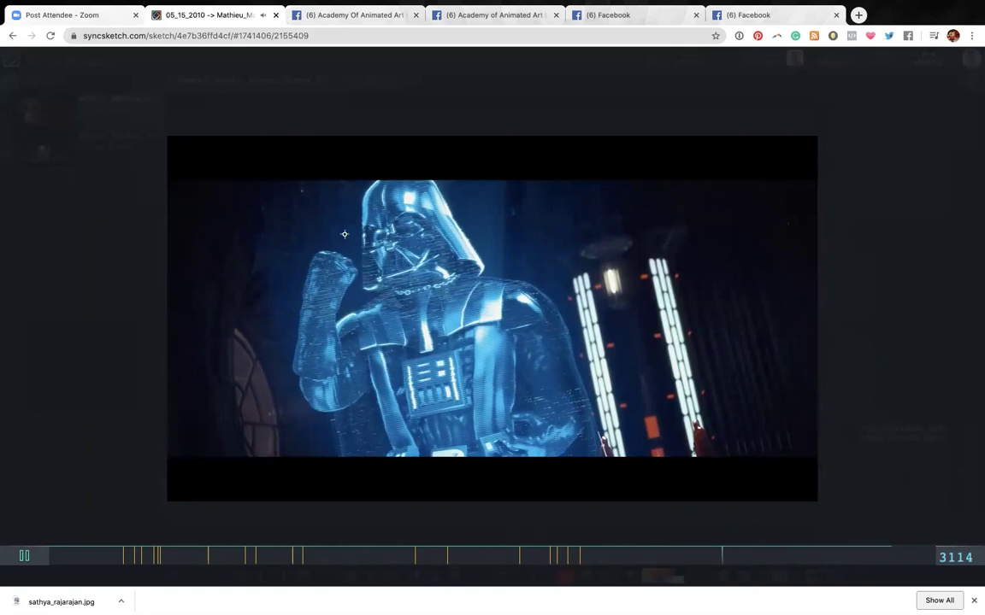
key("space")
left_click_drag(701, 555, 712, 557)
key("space")
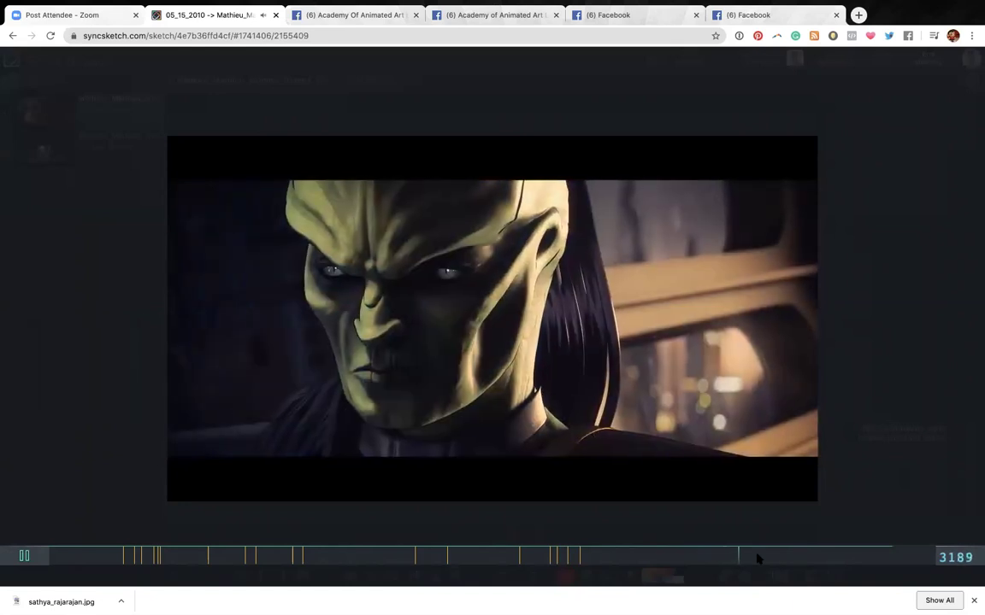
left_click(764, 556)
left_click_drag(775, 554, 938, 576)
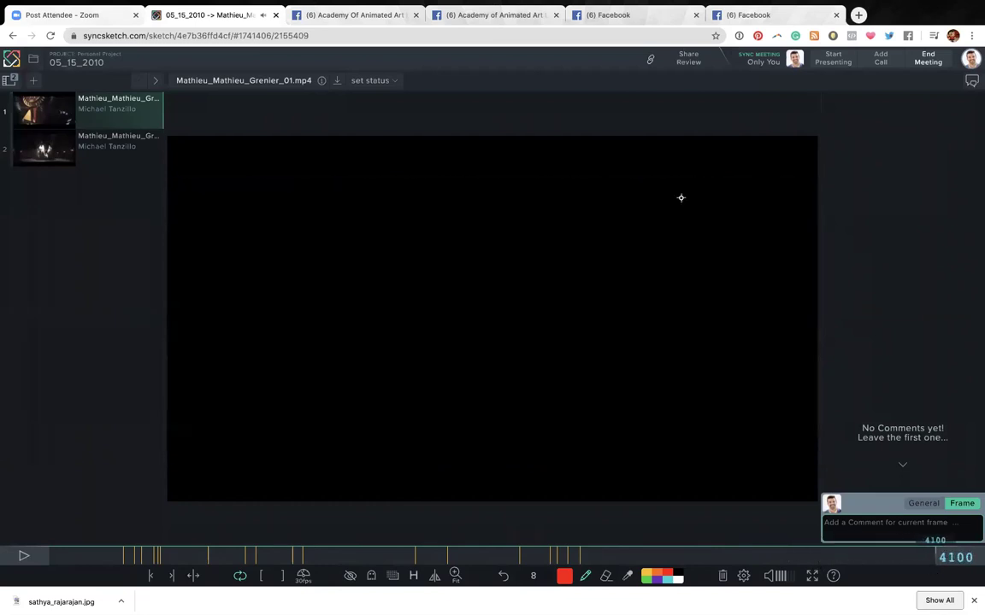
Step: Open the second clip in the review and play it from the beginning
left_click(110, 160)
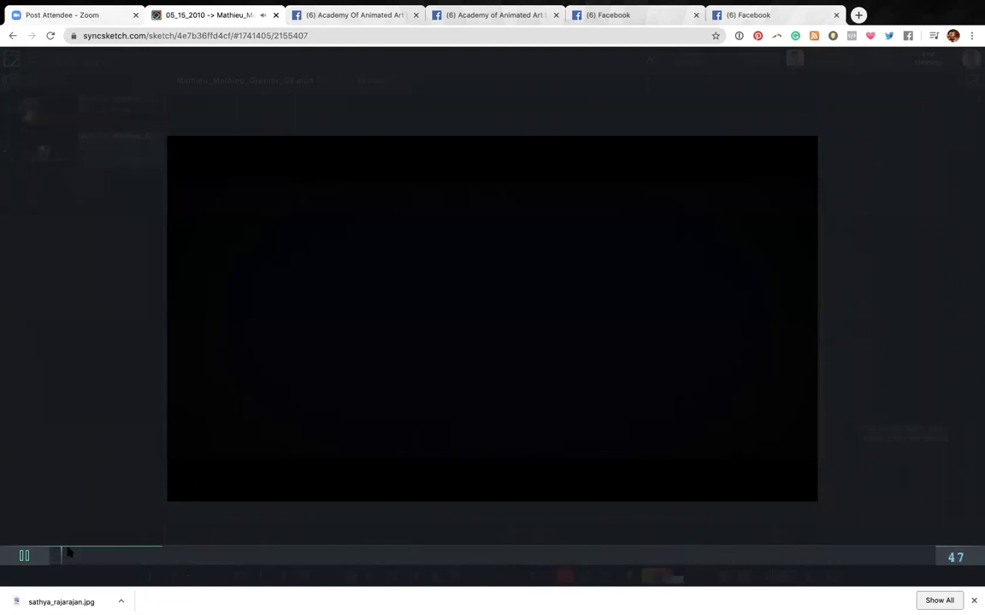
left_click_drag(85, 557, 50, 553)
key("space")
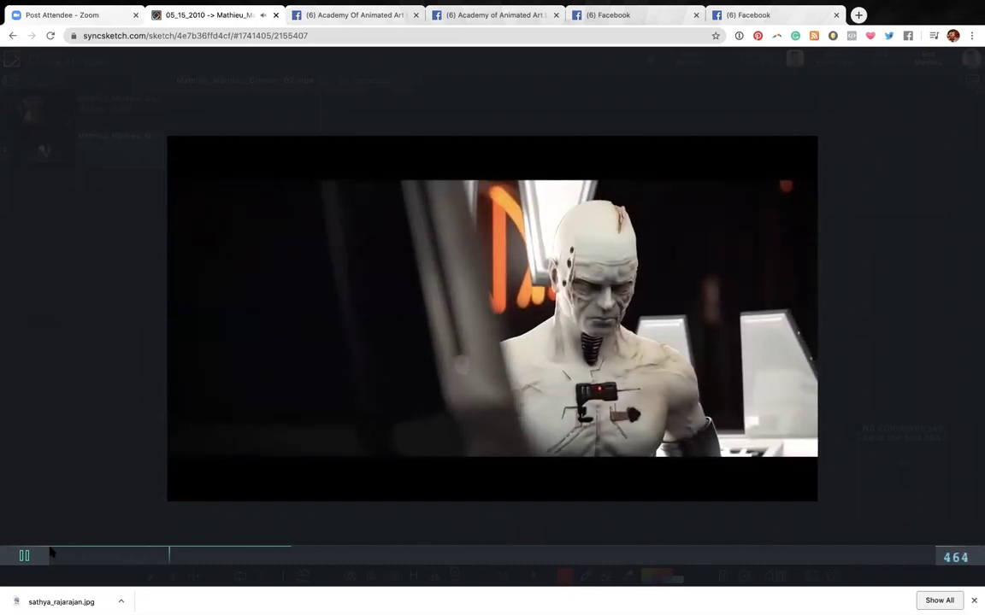
Step: Pause at frame 465, draw a red curve along the edge of the cyborg's head, and resume playback
key("space")
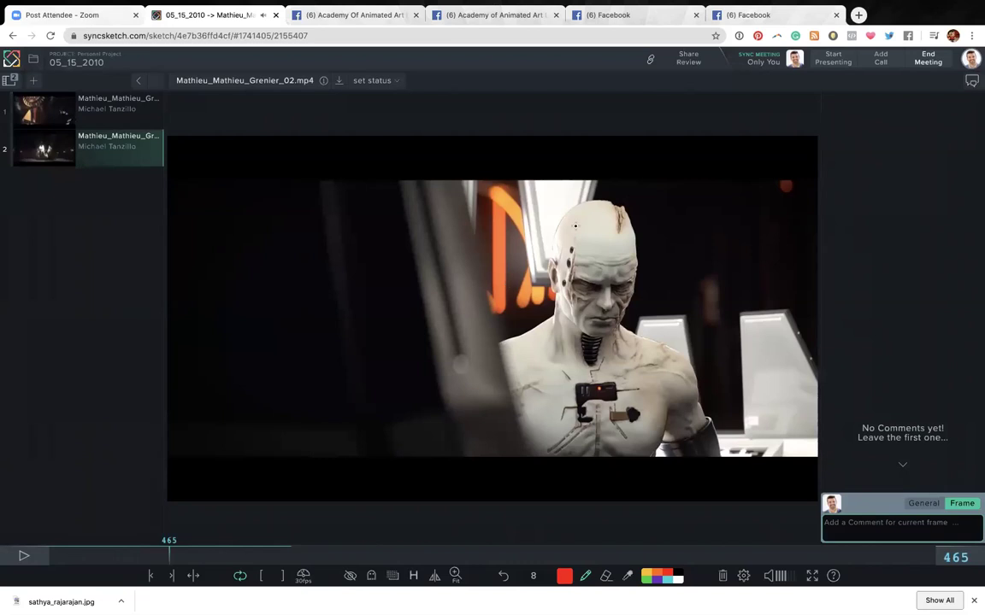
left_click_drag(584, 200, 553, 232)
key("space")
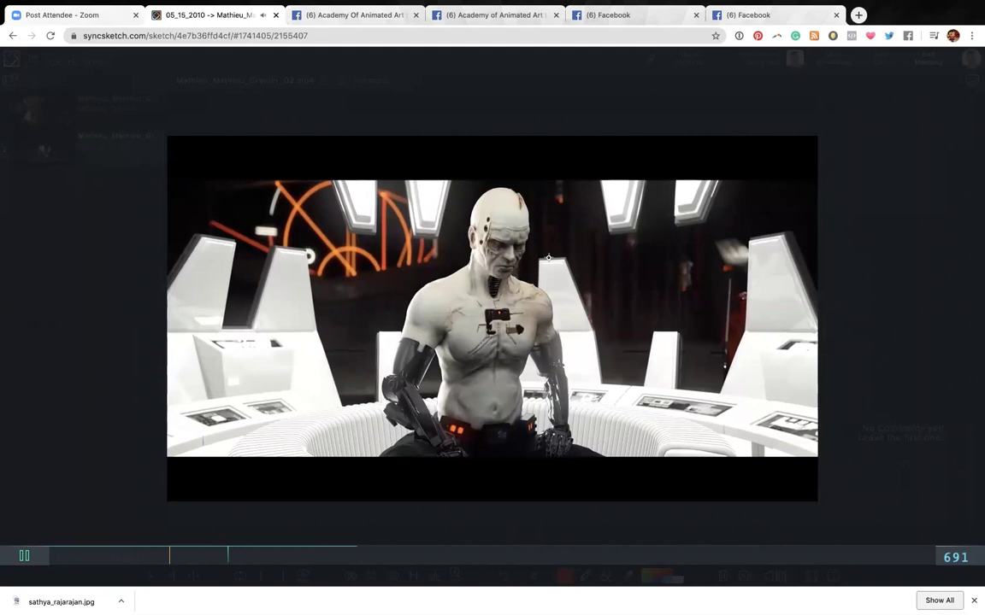
Step: At frame 692, circle a ceiling light and outline the seated cyborg's head and torso in red, and continue playing past frame 716
key("space")
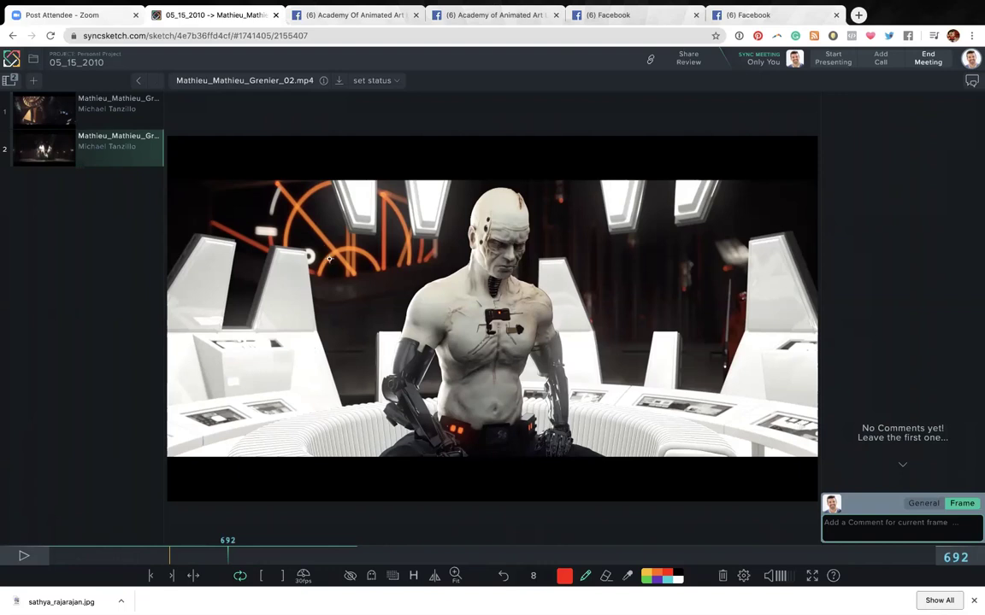
mouse_move(366, 189)
left_mouse_down()
mouse_move(351, 235)
mouse_move(363, 197)
left_mouse_up()
mouse_move(545, 208)
left_mouse_down()
mouse_move(406, 210)
mouse_move(387, 325)
mouse_move(454, 432)
mouse_move(536, 297)
mouse_move(550, 206)
left_mouse_up()
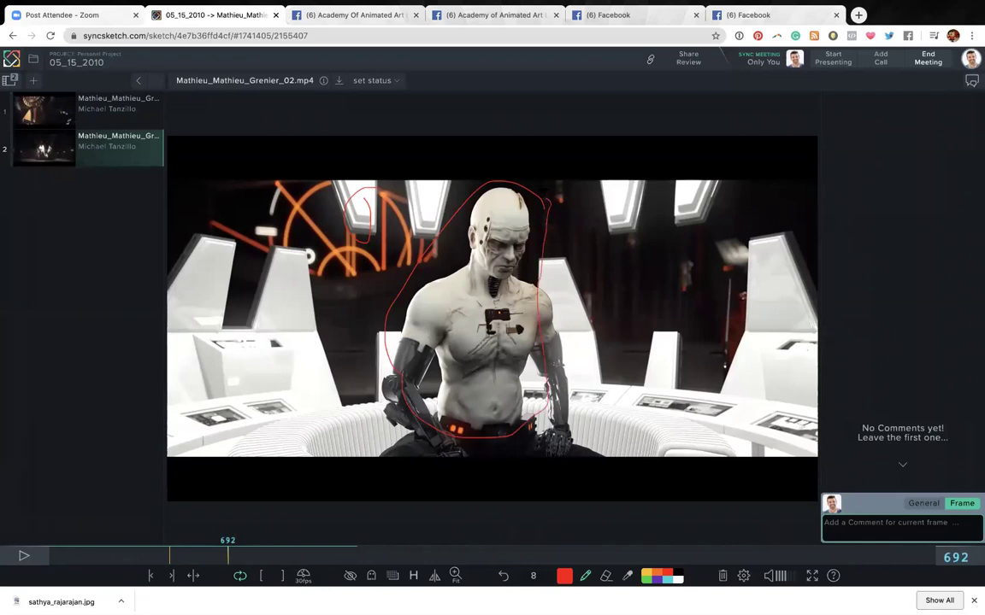
key("space")
key("space")
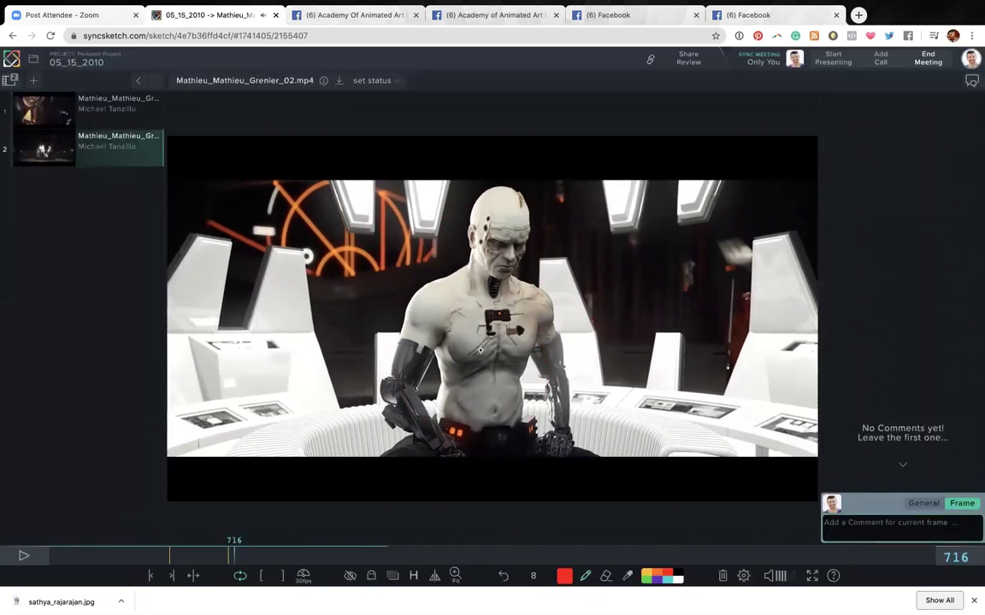
key("space")
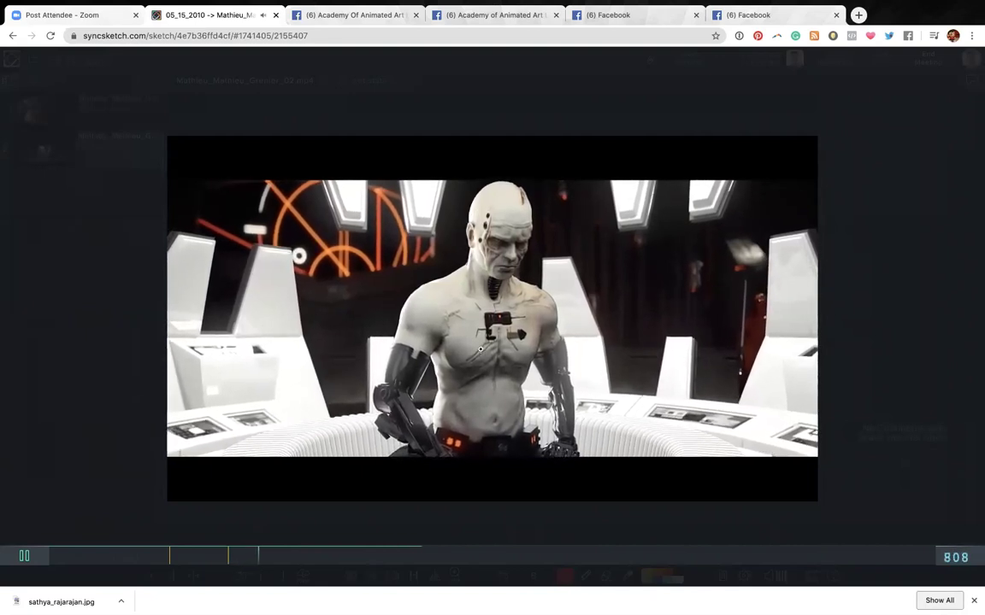
Step: Circle the cyborg's mechanical arm in red at frame 824 and the chest device at frame 842
key("space")
mouse_move(395, 335)
left_mouse_down()
mouse_move(365, 381)
mouse_move(385, 456)
mouse_move(427, 460)
mouse_move(445, 384)
mouse_move(427, 357)
left_mouse_up()
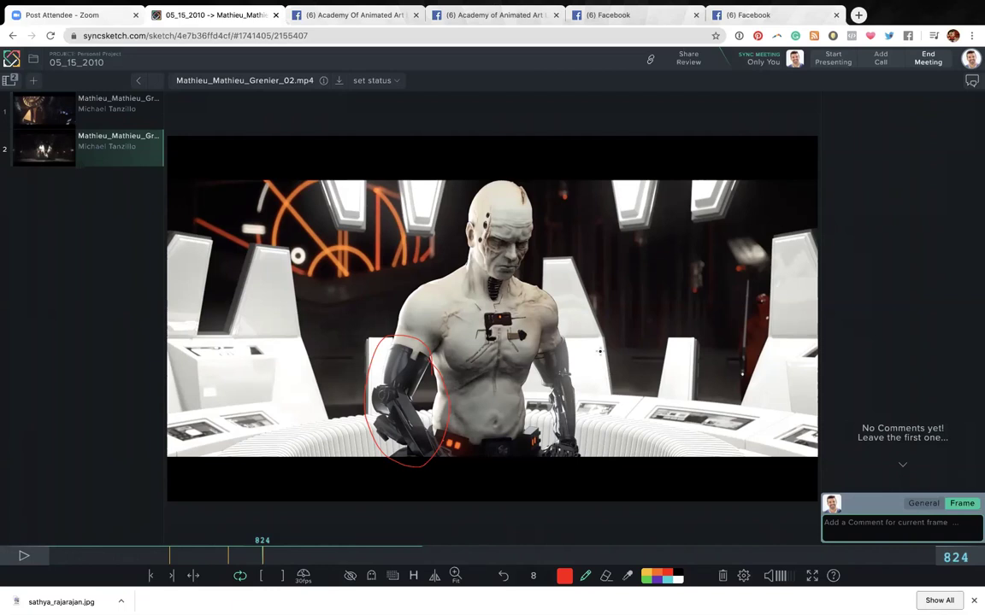
key("space")
key("space")
left_click_drag(497, 359, 512, 305)
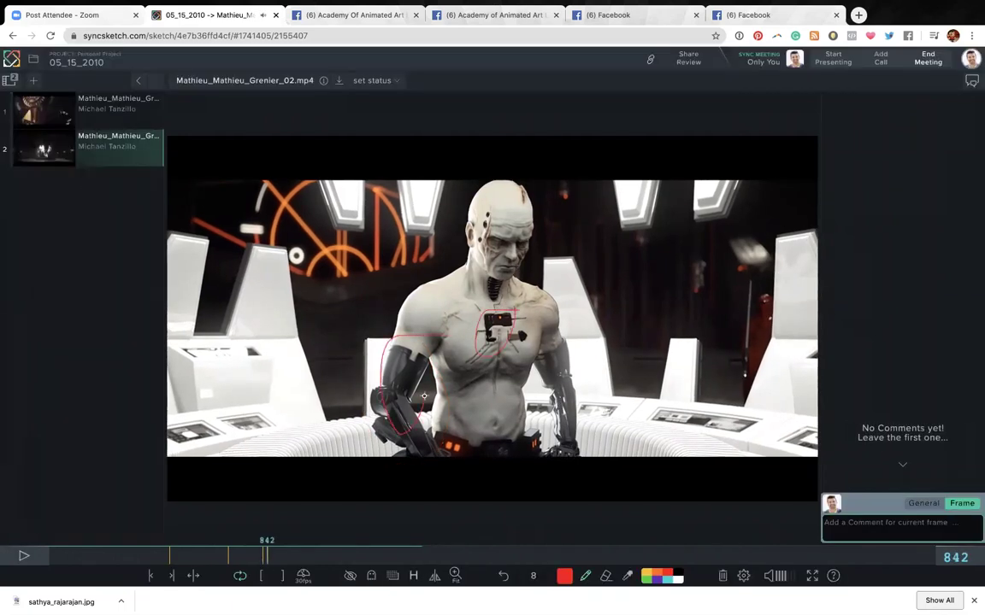
Step: At frame 1010, circle the temple ports, the mechanical throat and the red guard in the background in red
key("space")
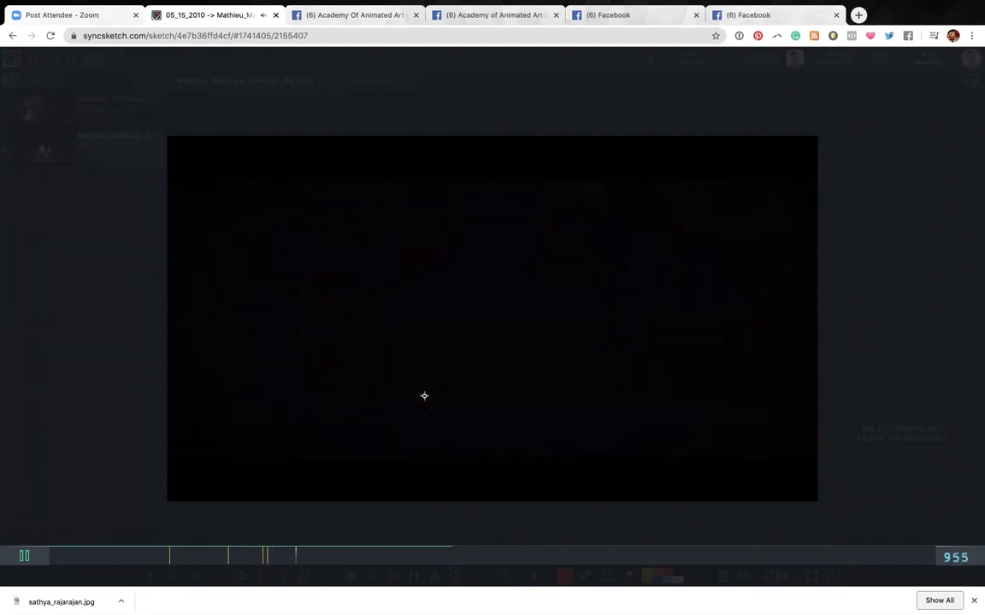
key("space")
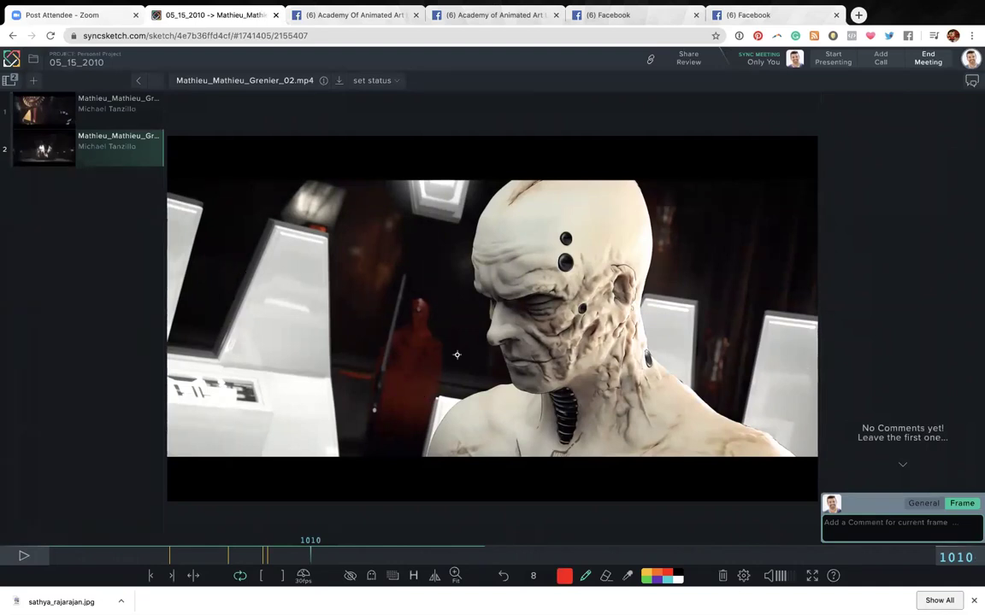
mouse_move(568, 222)
left_mouse_down()
mouse_move(561, 294)
mouse_move(585, 251)
mouse_move(576, 222)
left_mouse_up()
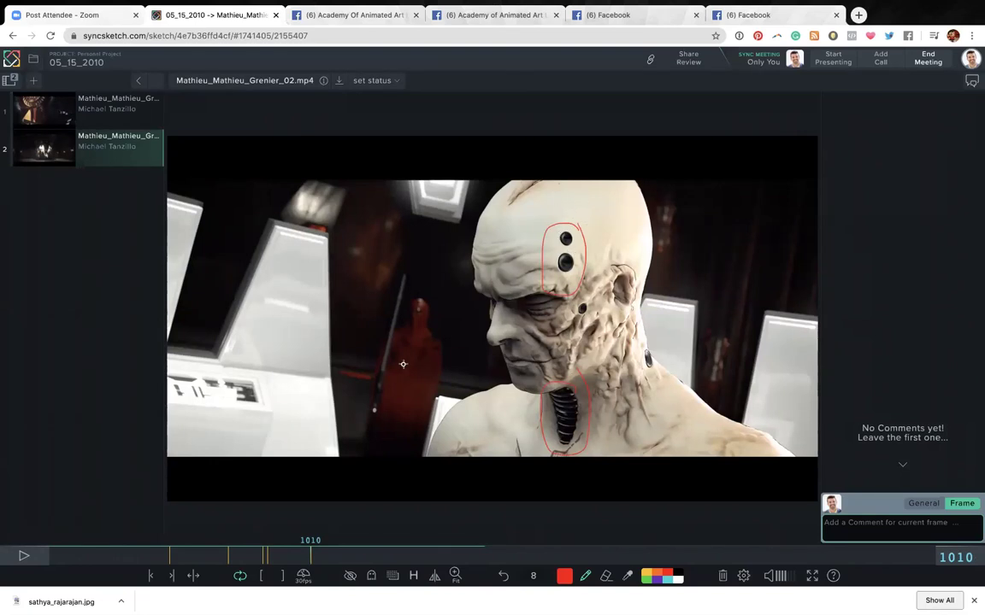
mouse_move(443, 288)
left_mouse_down()
mouse_move(392, 256)
mouse_move(347, 403)
mouse_move(435, 432)
mouse_move(447, 279)
left_mouse_up()
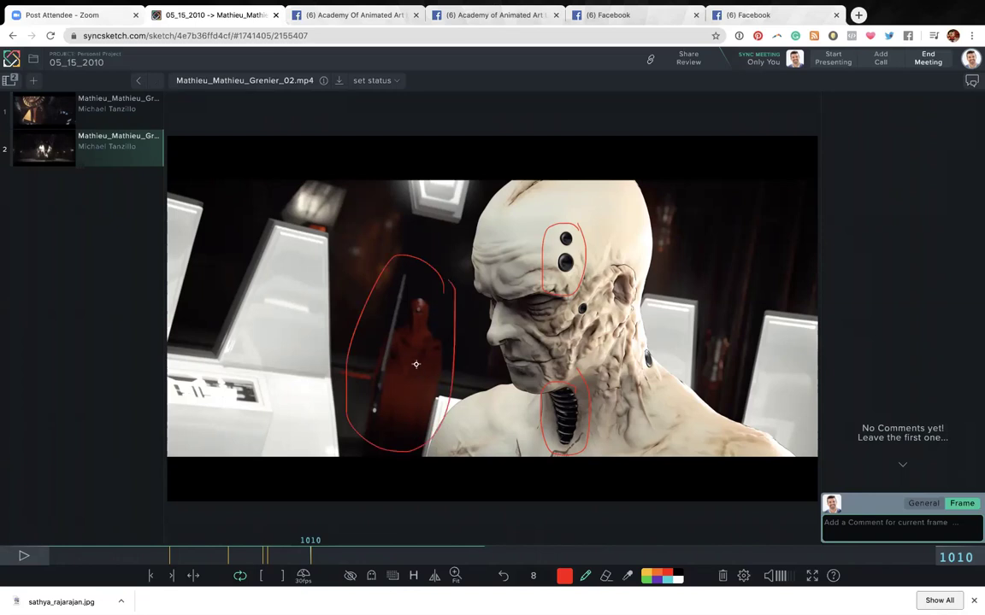
Step: Skip ahead to the overhead tower shot at frame 1908 and draw a red annotation over the dark background beside the tower
key("space")
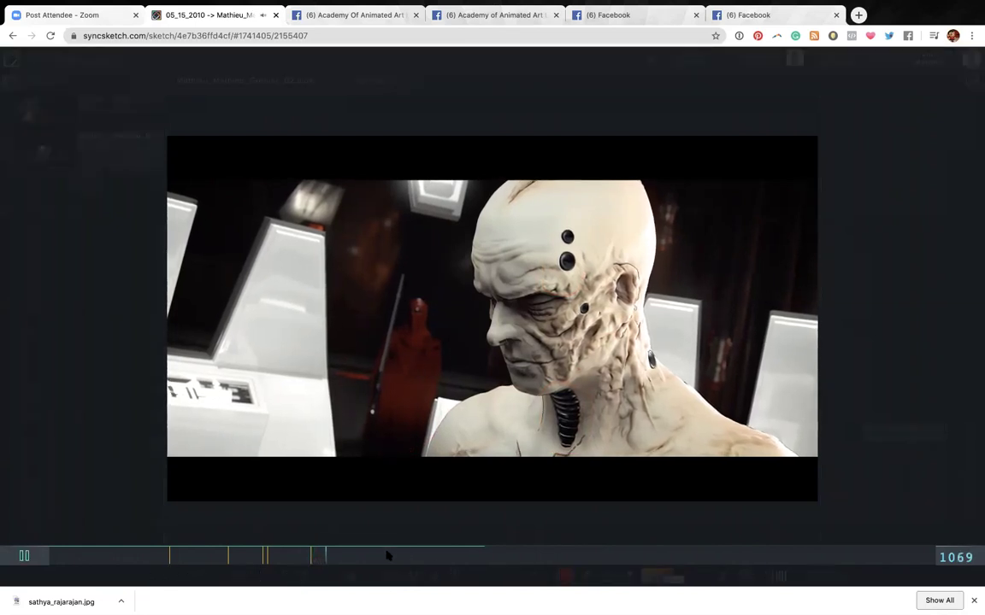
left_click_drag(346, 556, 509, 555)
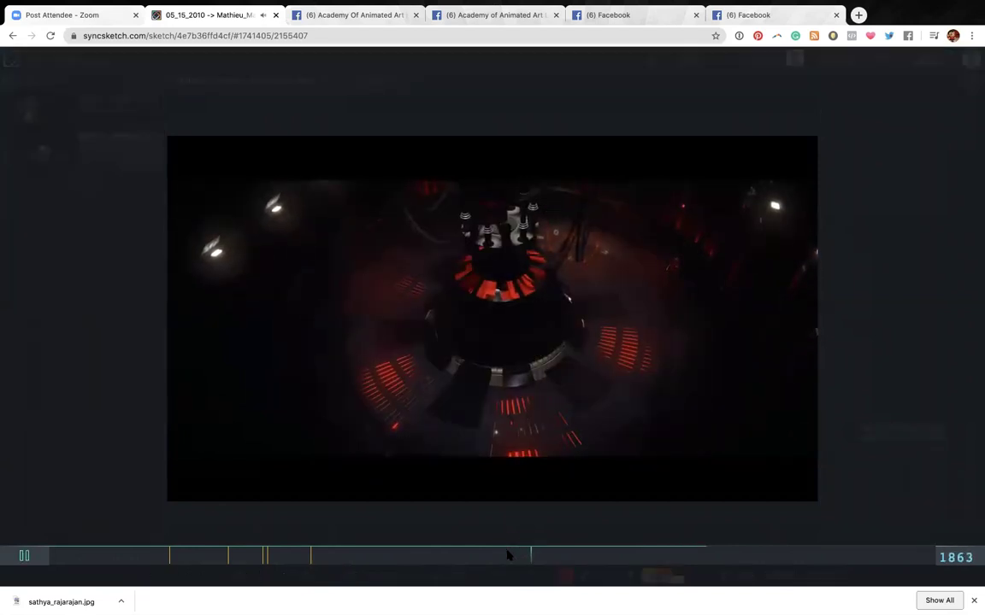
key("space")
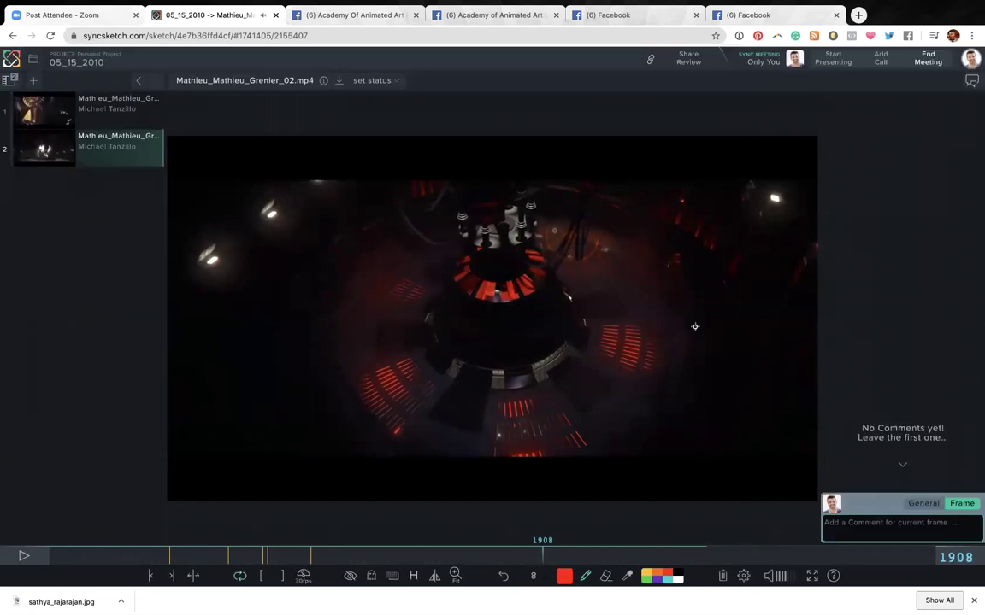
left_click_drag(663, 235, 682, 244)
Step: At frame 2155, trace the cyborg's head edge and shoulder in red against the white room
key("space")
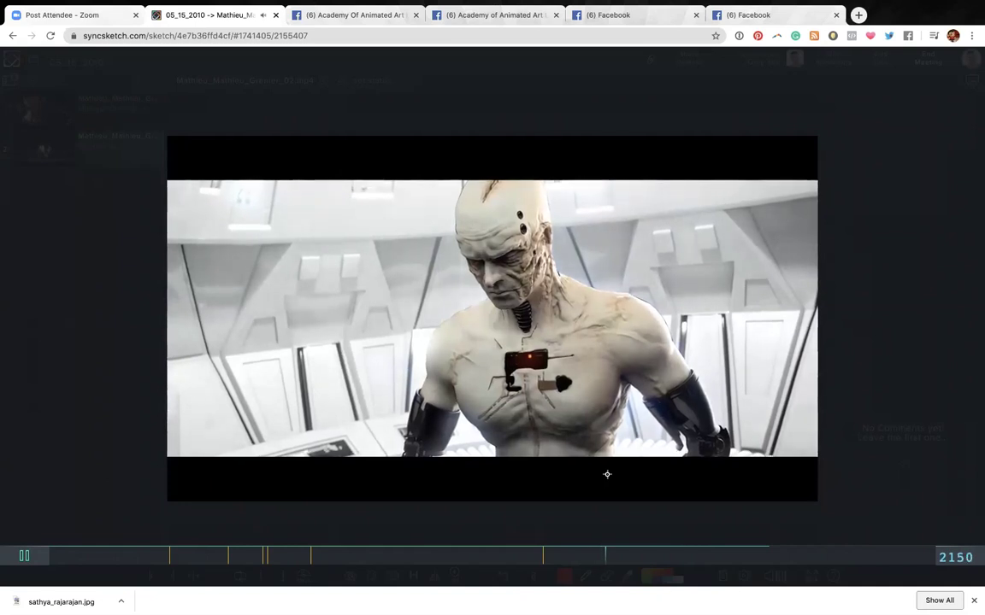
key("space")
mouse_move(467, 177)
left_mouse_down()
mouse_move(452, 224)
mouse_move(465, 265)
left_mouse_up()
left_click_drag(455, 320, 440, 330)
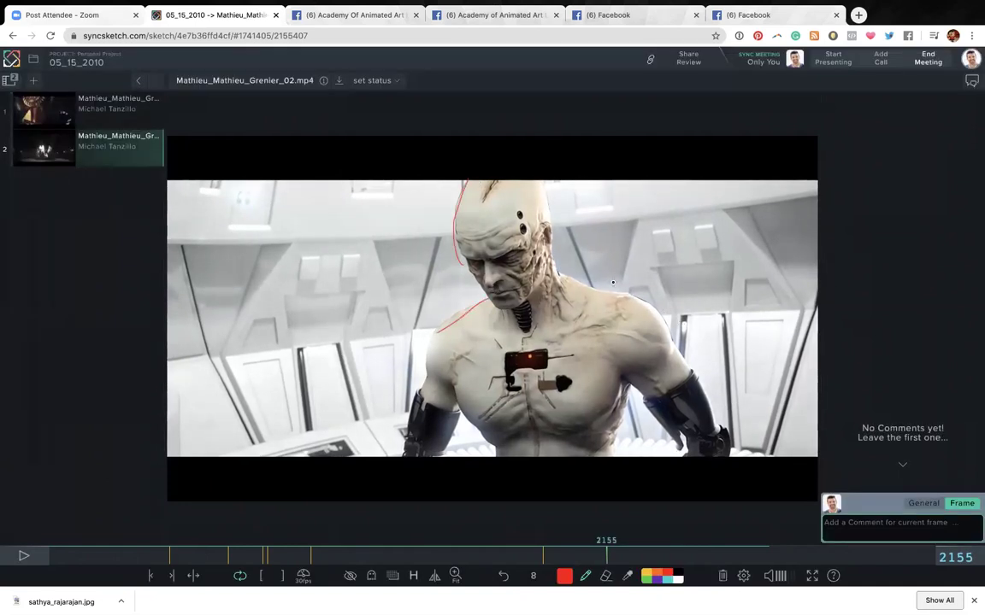
Step: Review the following white-room shots, stopping at frames 2433 and 2759, and play on to the frontal face close-up
key("space")
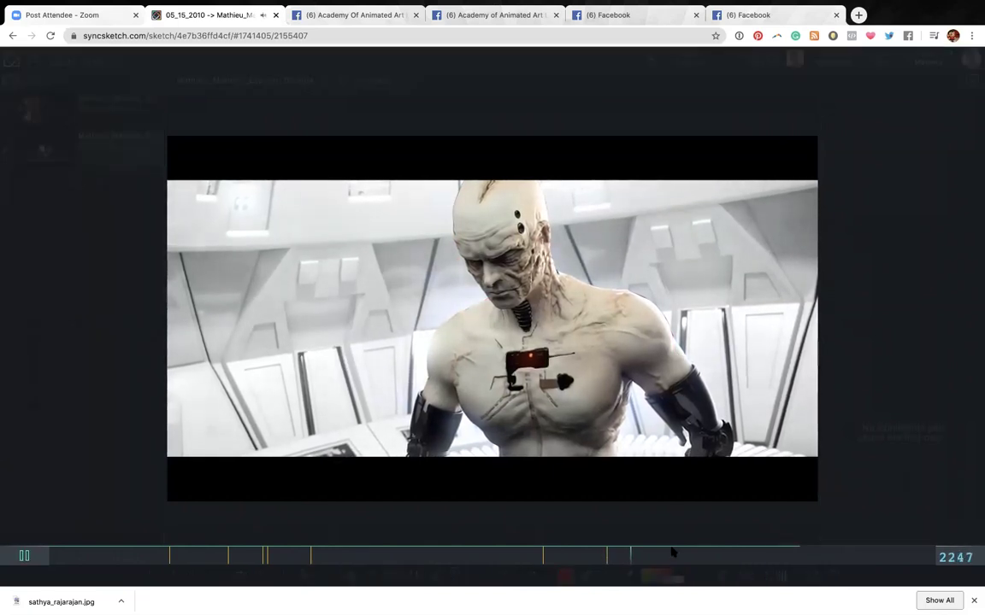
left_click_drag(660, 556, 682, 557)
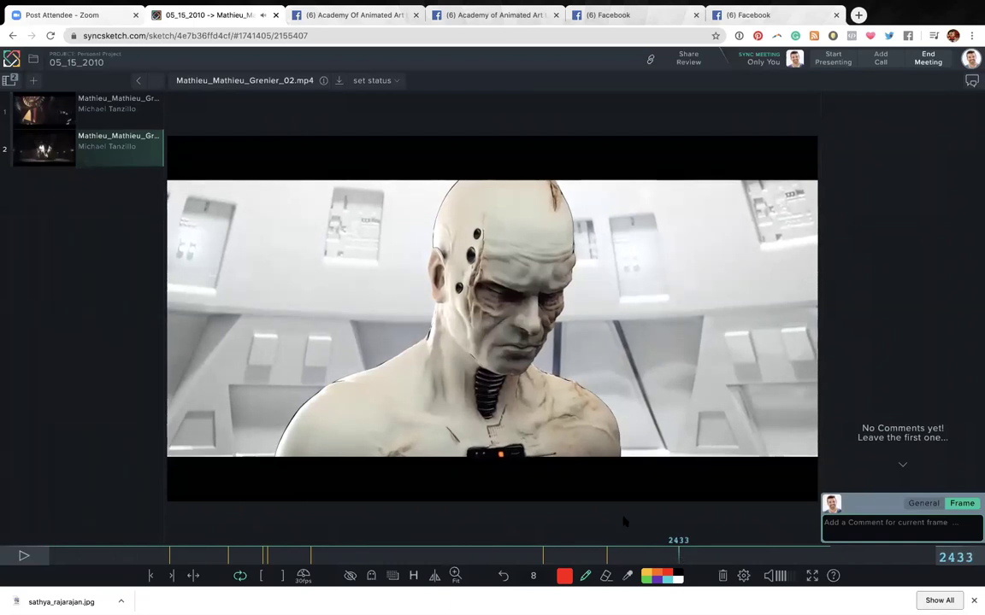
left_click_drag(685, 556, 762, 556)
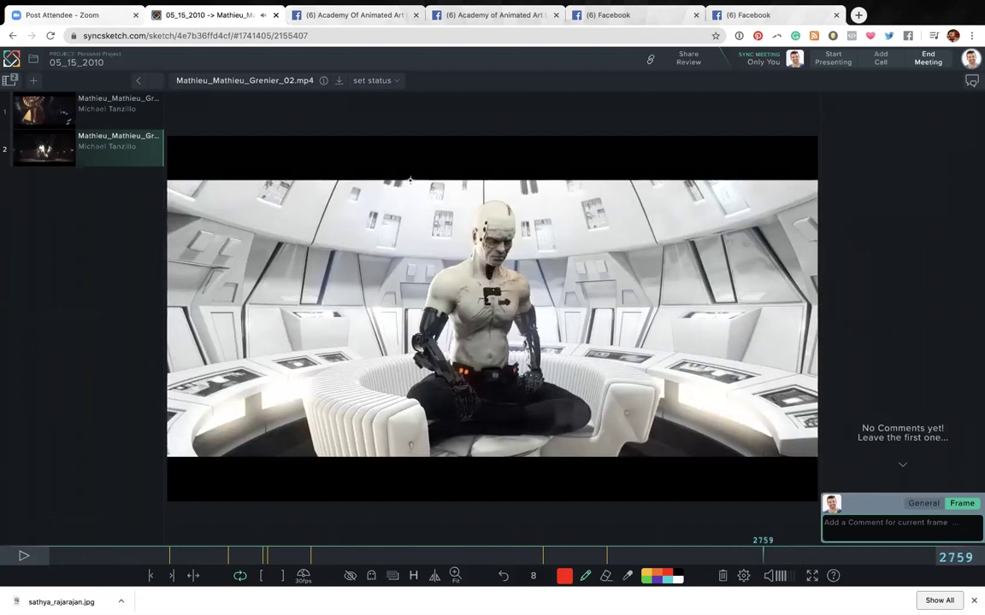
left_click_drag(765, 556, 821, 549)
key("space")
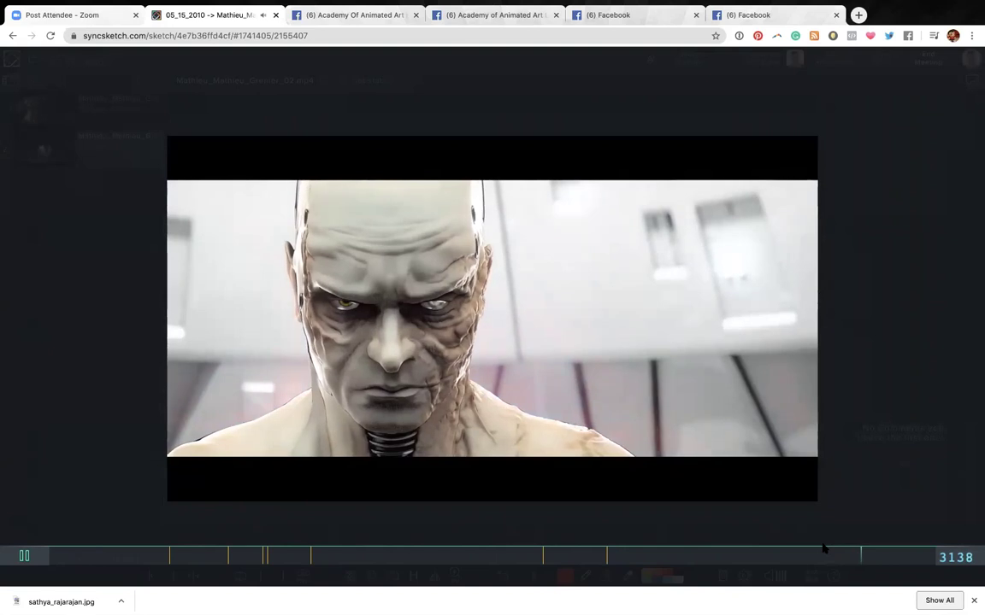
Step: Circle one eye in red at frame 3164 and the other at frame 3189, add a stroke on the background wall, and resume playback
key("space")
mouse_move(862, 556)
left_mouse_down()
mouse_move(836, 556)
mouse_move(872, 556)
left_mouse_up()
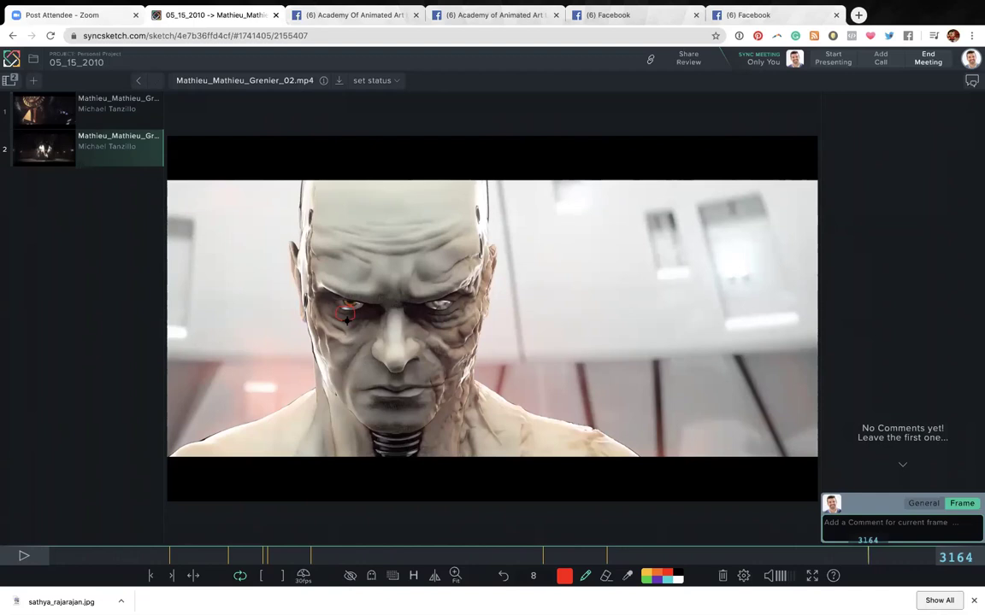
key("space")
key("space")
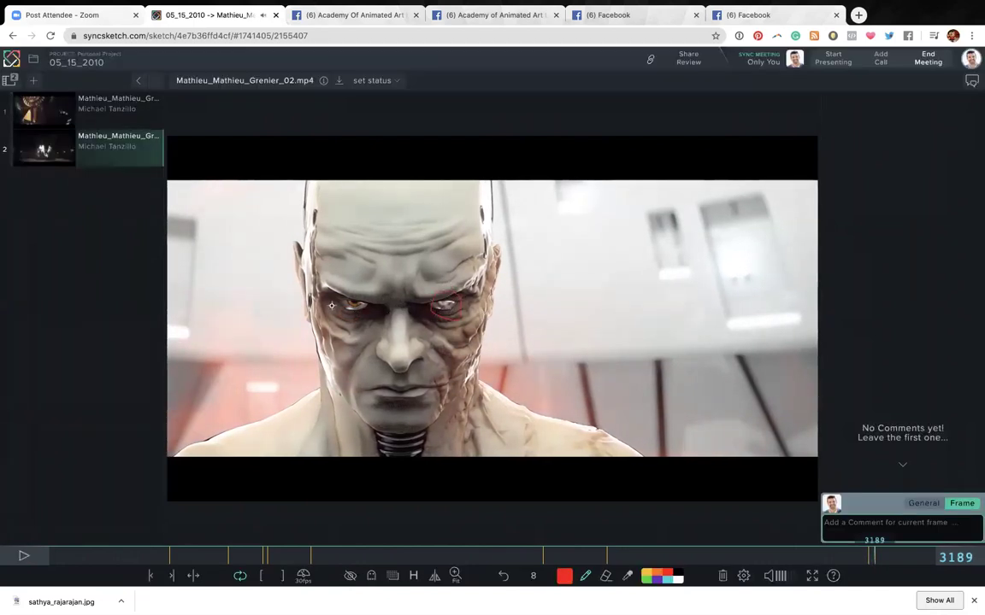
mouse_move(673, 259)
left_mouse_down()
mouse_move(699, 331)
mouse_move(735, 228)
left_mouse_up()
key("space")
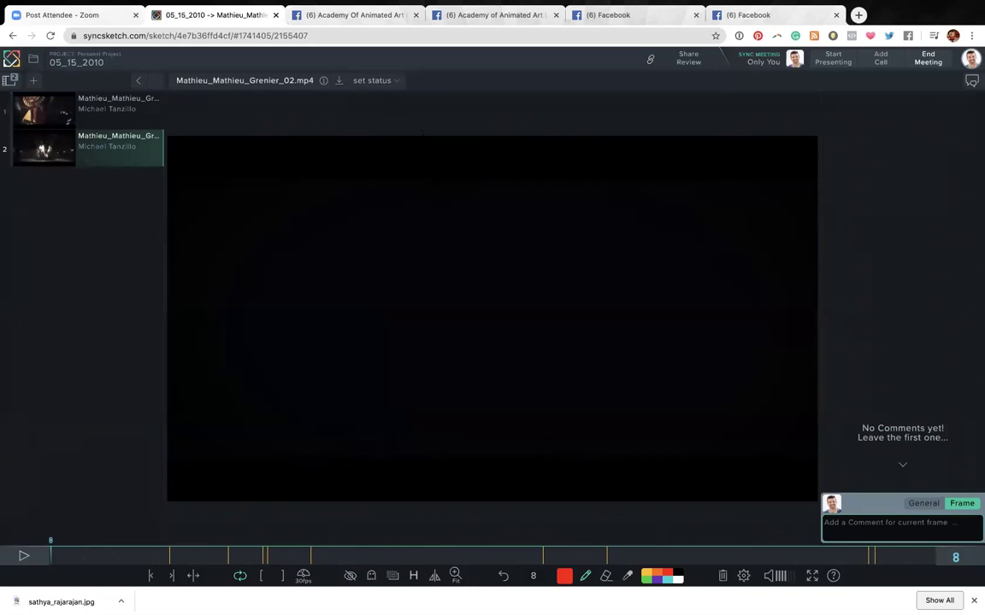
Step: Switch to Facebook, find the newly posted six-panel purple forest WIP image, open it full size and copy it
left_click(381, 17)
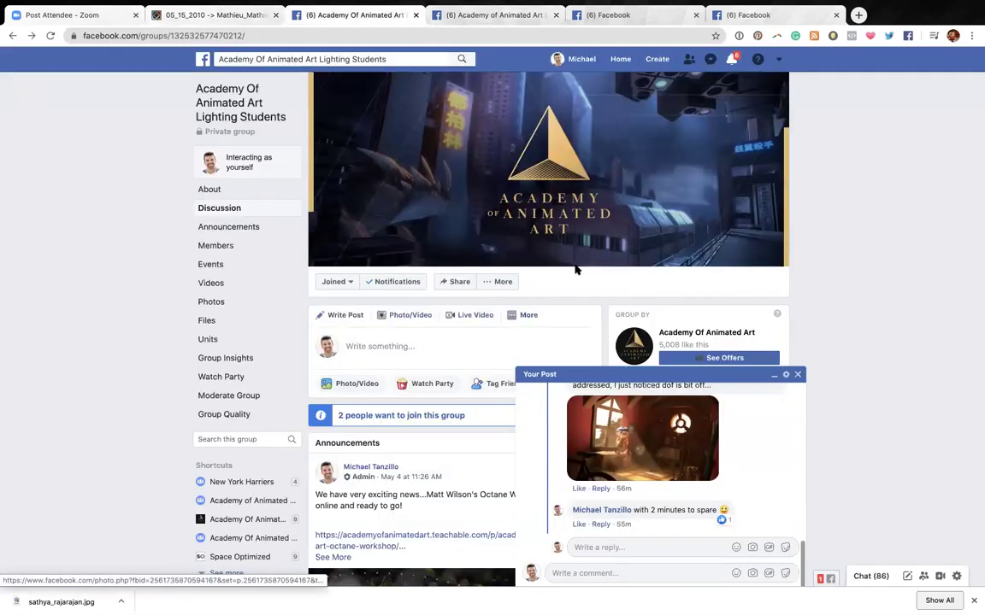
left_click(758, 20)
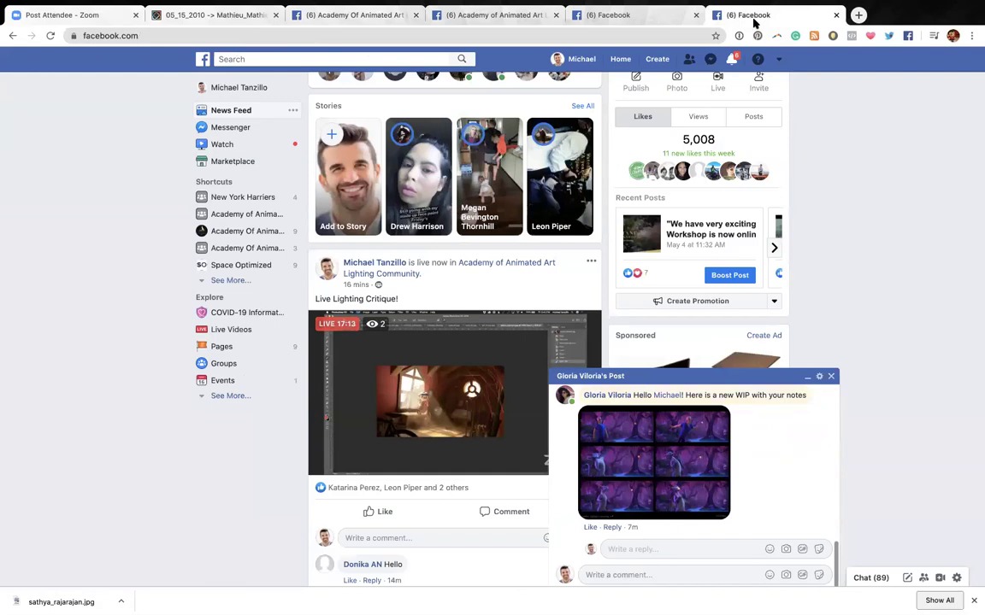
left_click(643, 27)
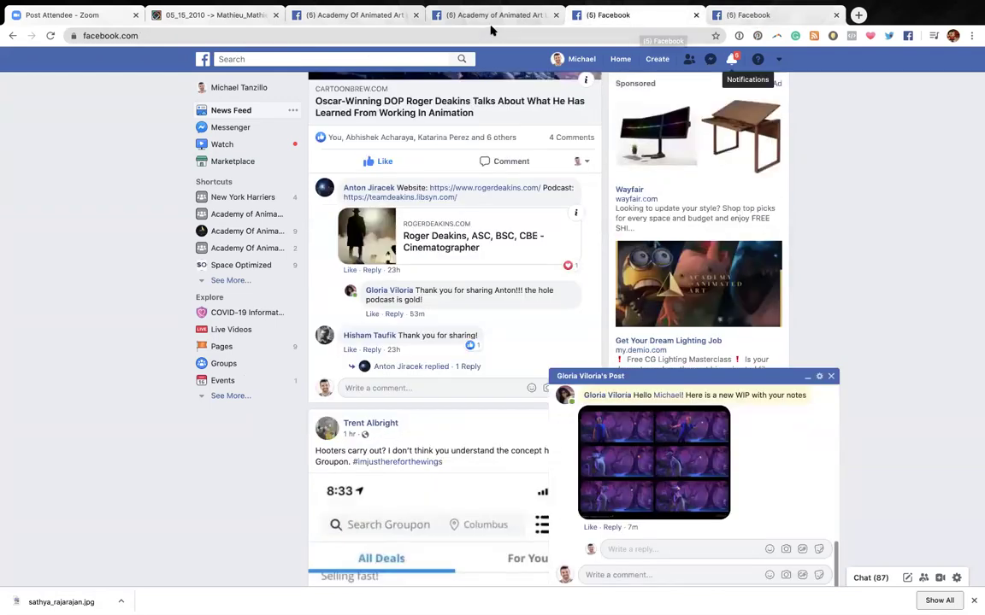
scroll(484, 193, "up", 2)
scroll(484, 192, "up", 15)
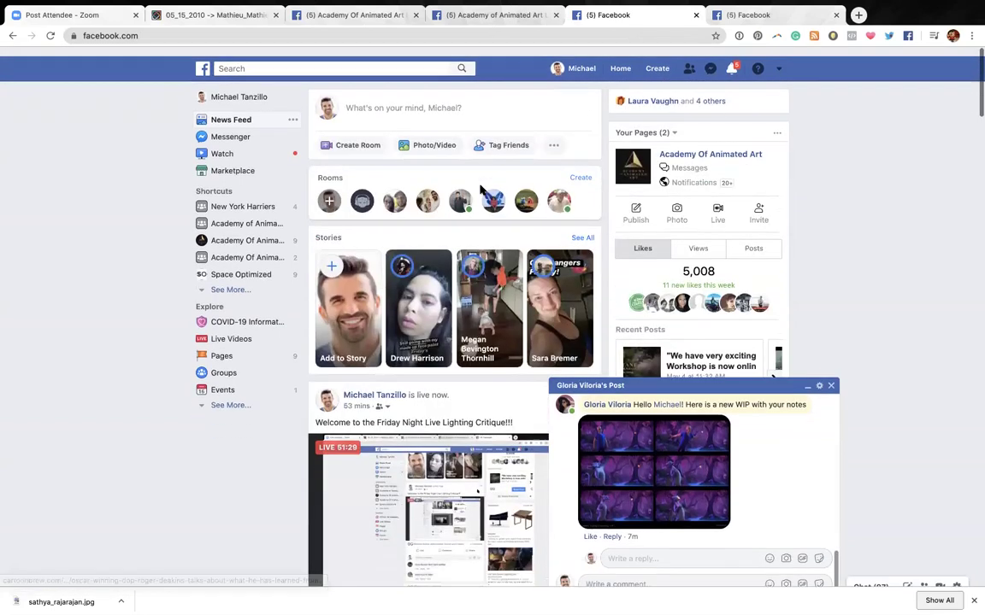
left_click(654, 462)
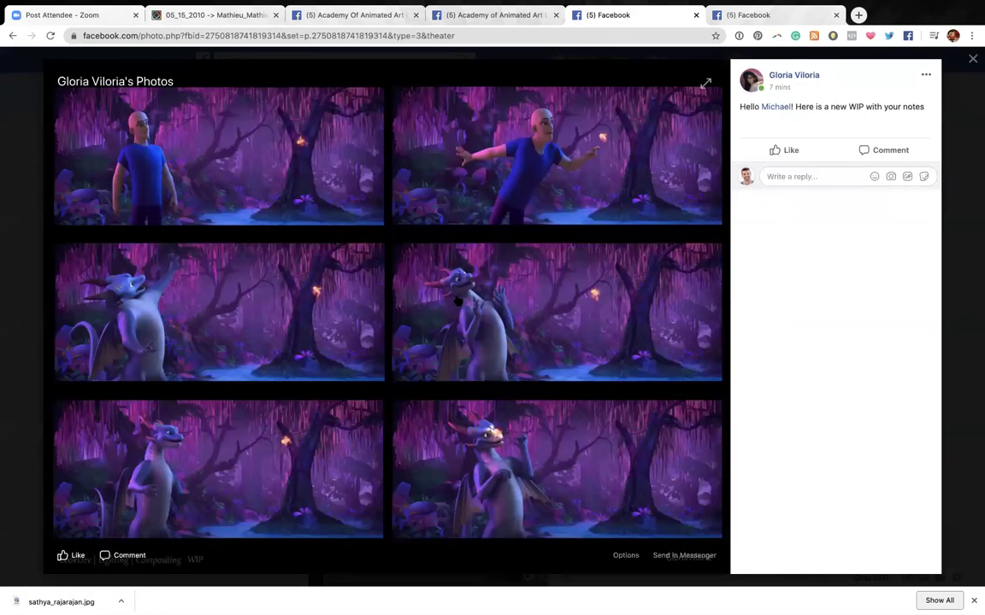
right_click(490, 314)
left_click(535, 330)
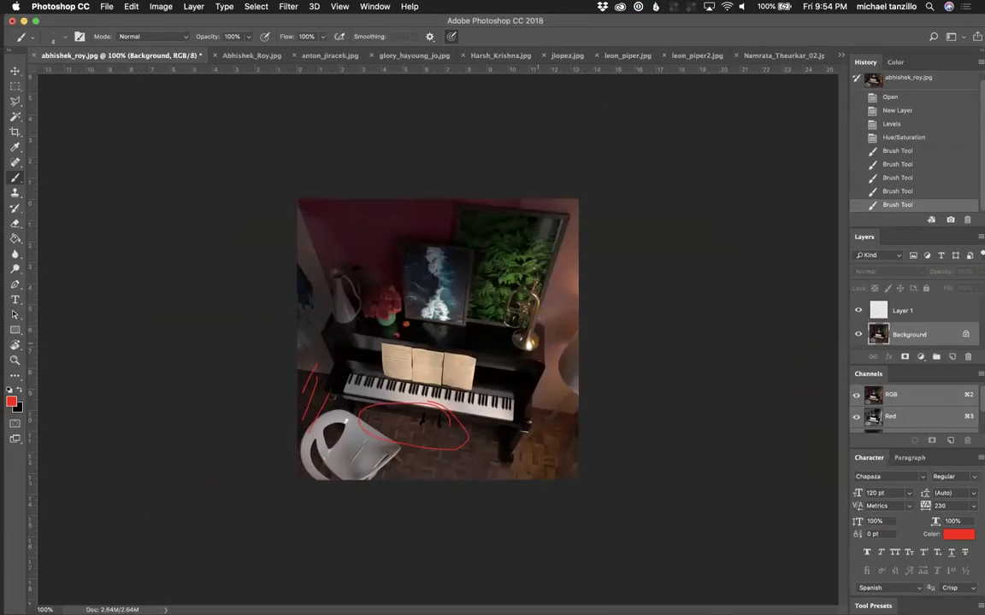
Step: Create a new document in Photoshop and paste the copied forest image into it
key("super+n")
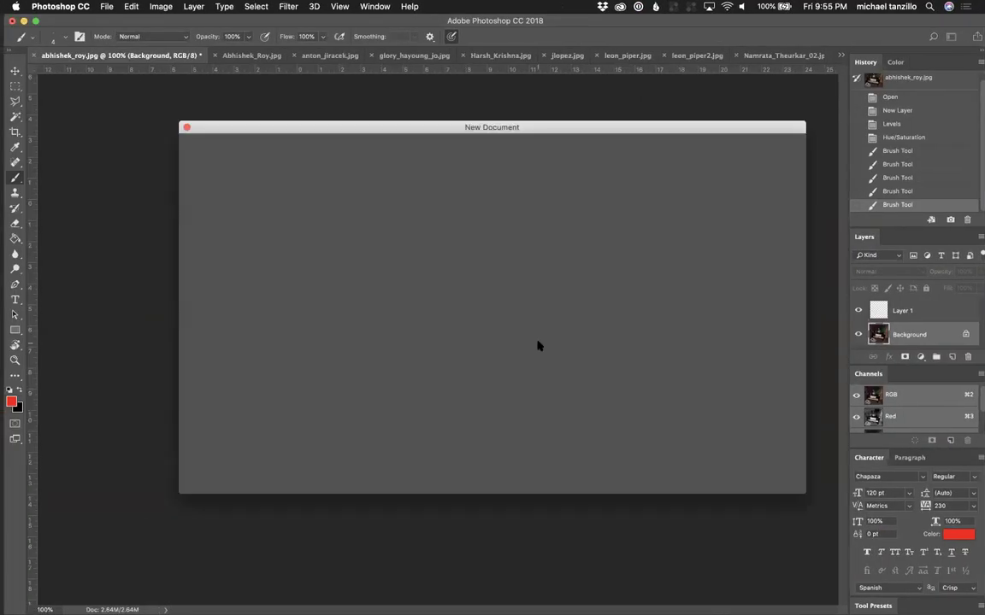
key("Return")
key("super+v")
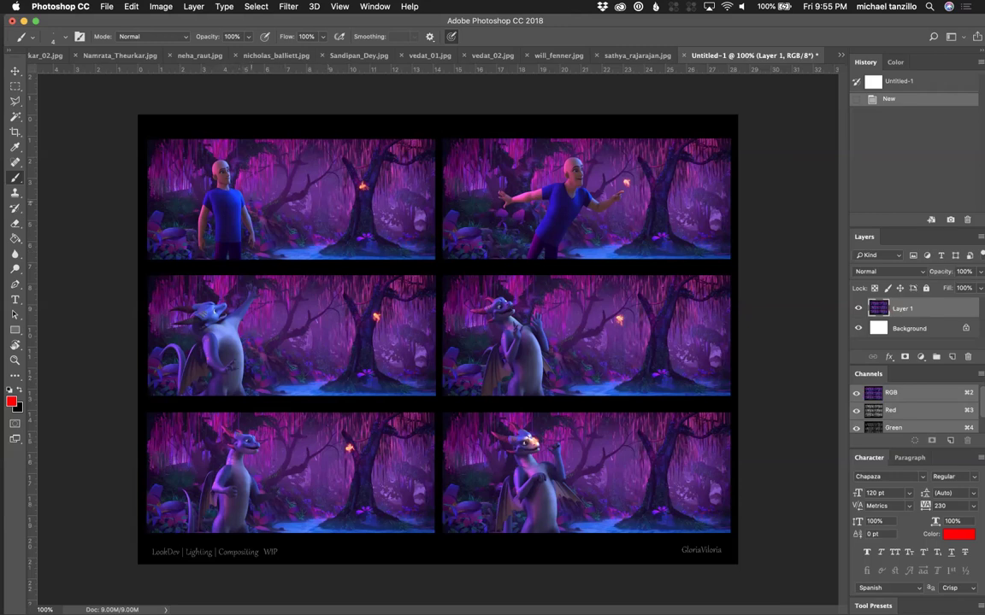
Step: Draw a red brush line down the bald man's face and blue shirt in the first panel, at 300% zoom
key("super+plus")
key("super+plus")
scroll(251, 201, "up", 10)
scroll(250, 200, "left", 10)
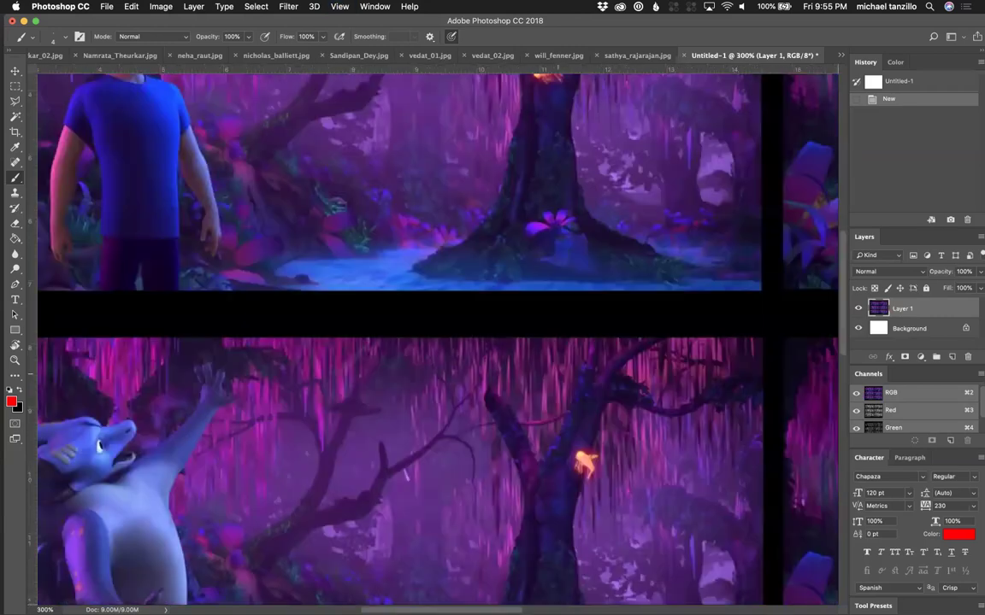
scroll(251, 201, "down", 6)
scroll(251, 200, "right", 1)
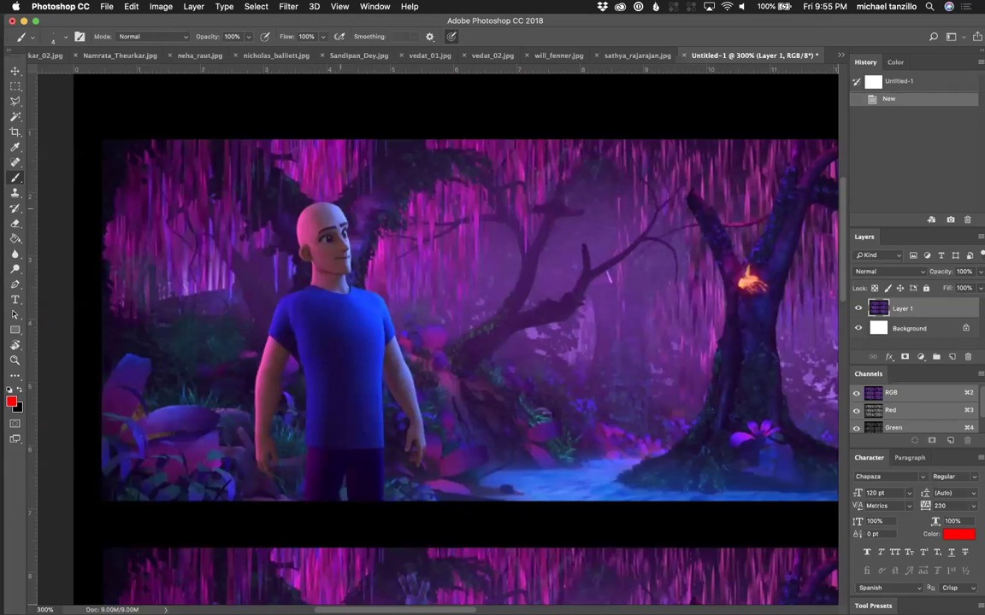
mouse_move(346, 203)
left_mouse_down()
mouse_move(321, 224)
mouse_move(349, 309)
mouse_move(358, 391)
mouse_move(403, 459)
left_mouse_up()
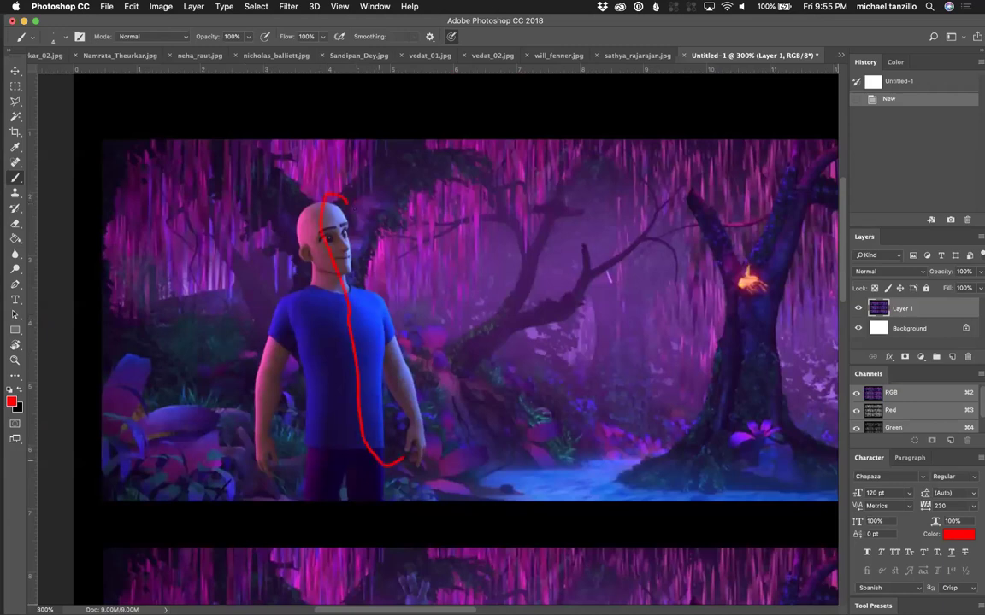
Step: Undo the red line drawn over the bald man in the first panel and return to viewing all six panels
key("super+z")
key("super+minus")
key("super+minus")
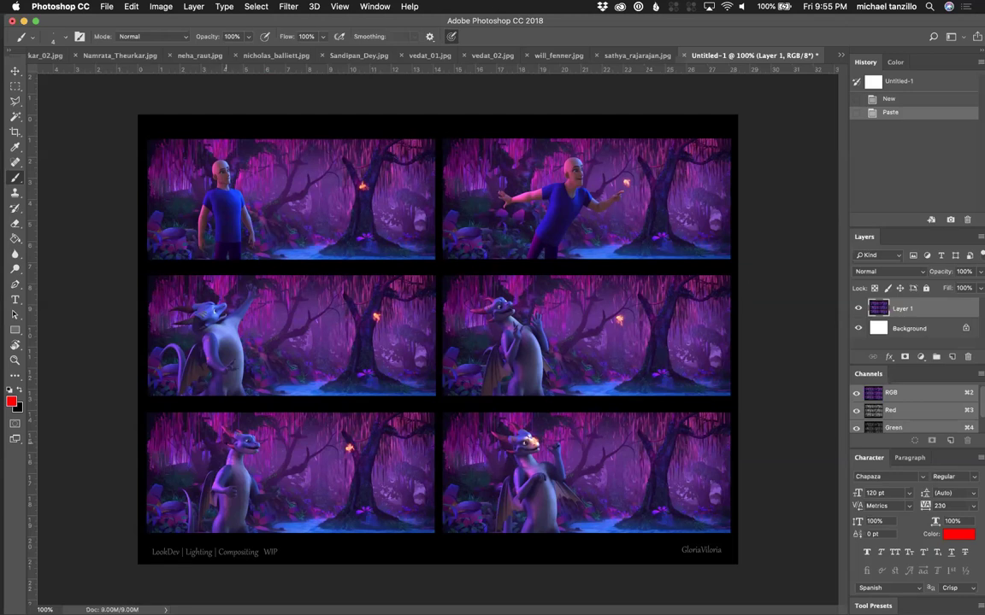
key("super+equal")
key("super+equal")
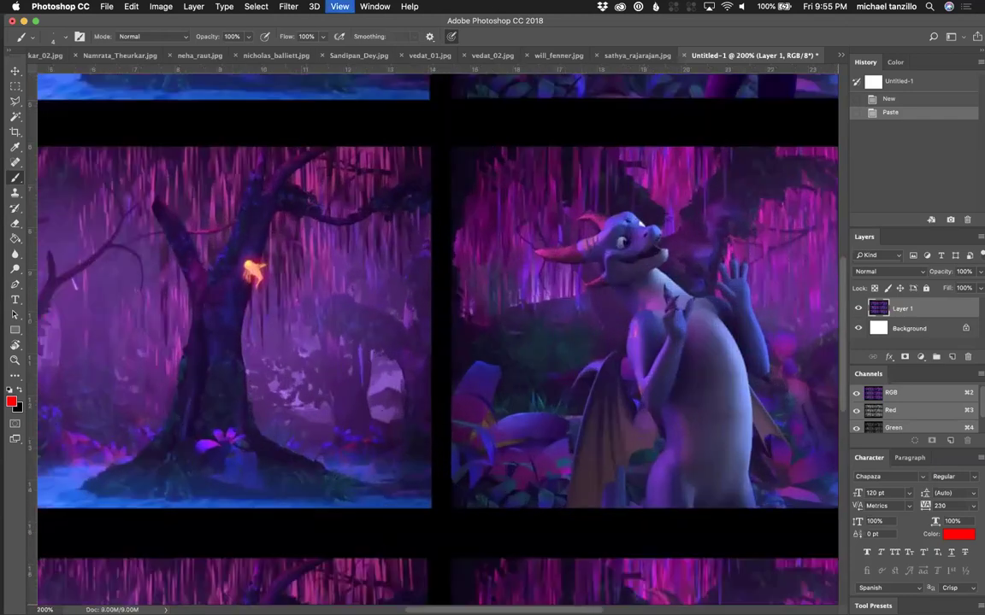
scroll(435, 342, "up", 5)
scroll(436, 342, "left", 5)
scroll(436, 342, "down", 3)
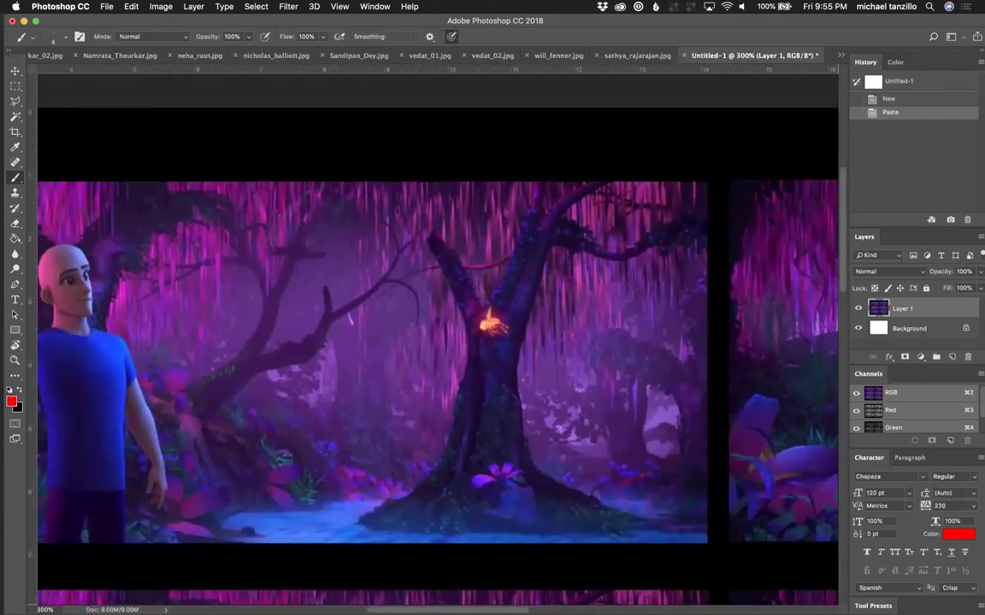
left_click_drag(423, 329, 453, 335)
key("super+z")
key("super+z")
left_click_drag(482, 162, 481, 265)
key("super+z")
Step: Draw red arrows down and up the first panel's tree trunk, and circle the man's outstretched hand and the flame in the second panel
key("super+plus")
key("super+minus")
key("super+minus")
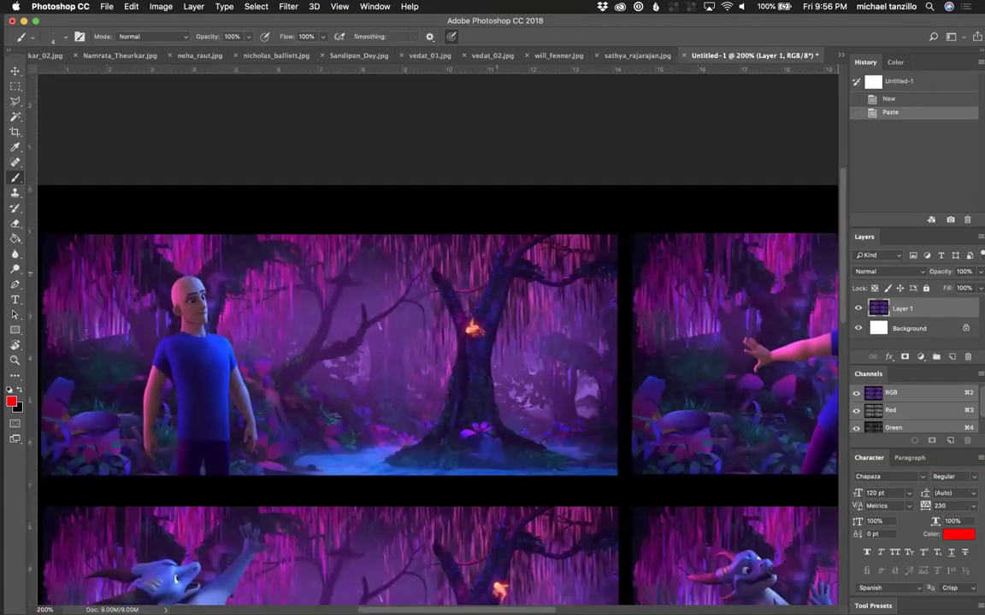
left_click_drag(496, 278, 469, 400)
mouse_move(488, 468)
left_mouse_down()
mouse_move(483, 388)
mouse_move(460, 390)
left_mouse_up()
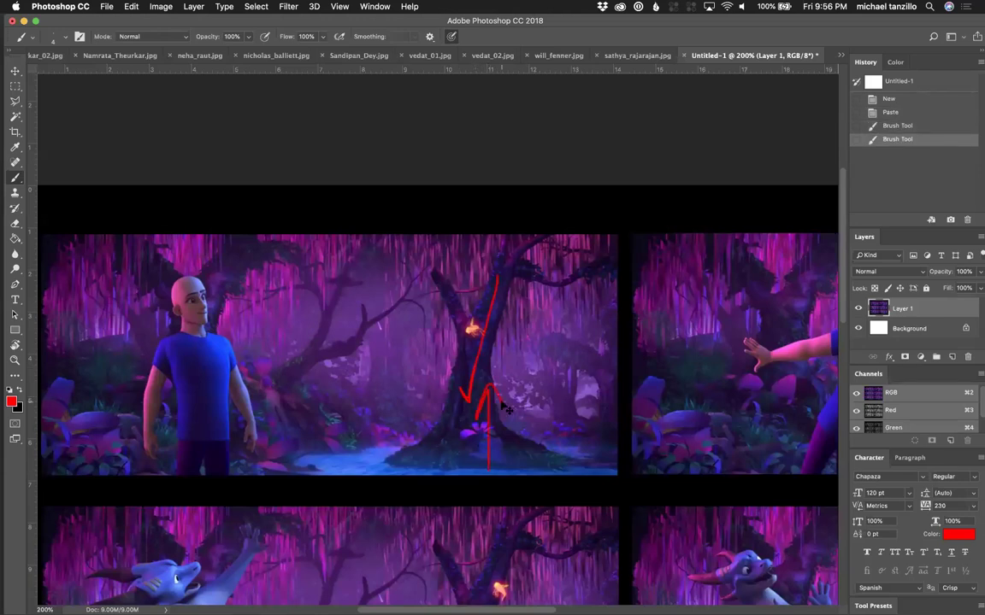
key("super+minus")
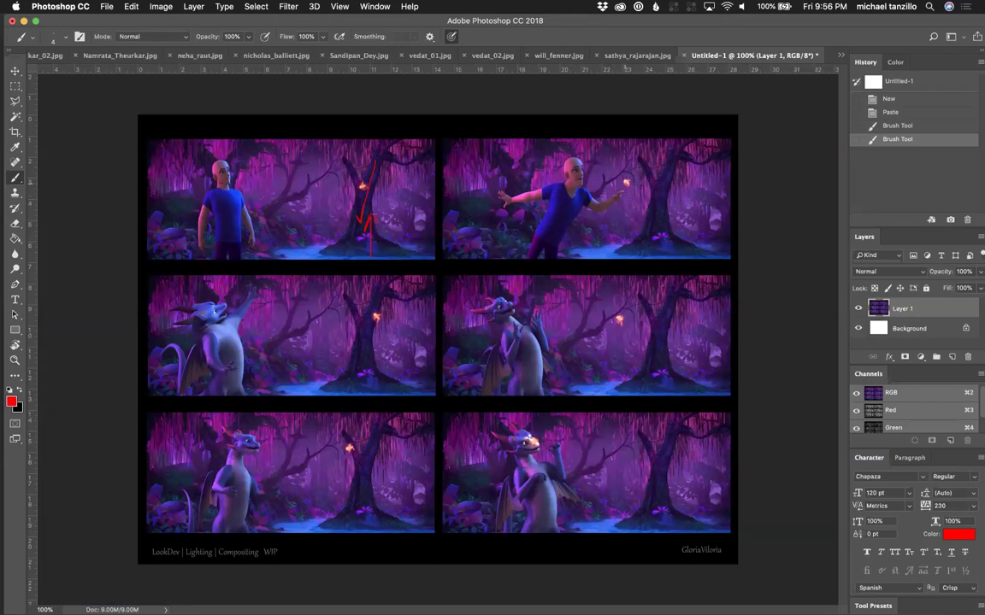
left_click_drag(603, 197, 640, 176)
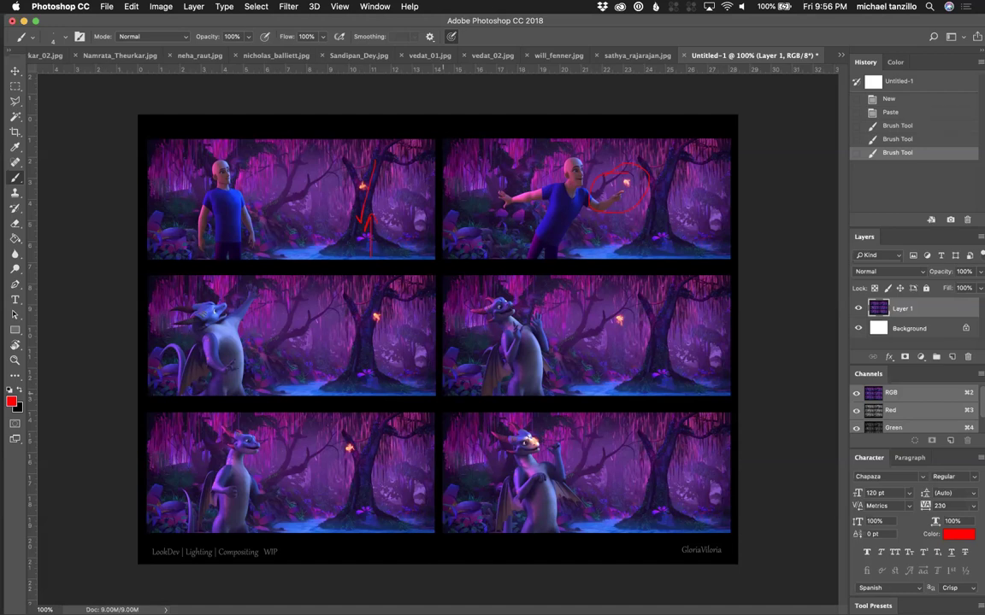
Step: Circle three background areas in red in the last dragon panel: beyond the tree, between dragon and tree, and behind the dragon
key("super+equal")
key("super+equal")
key("super+equal")
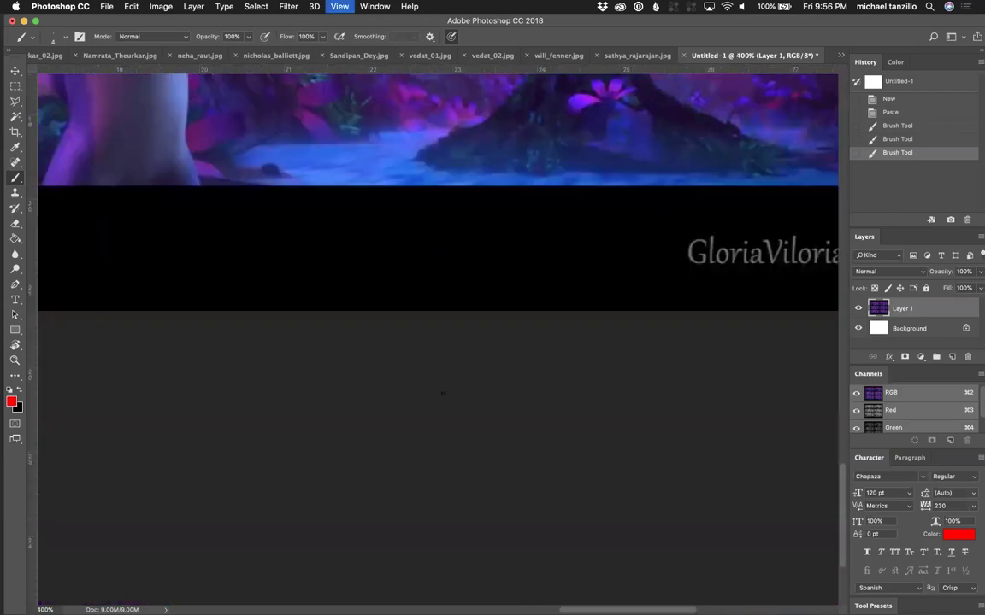
key("super+minus")
key("super+minus")
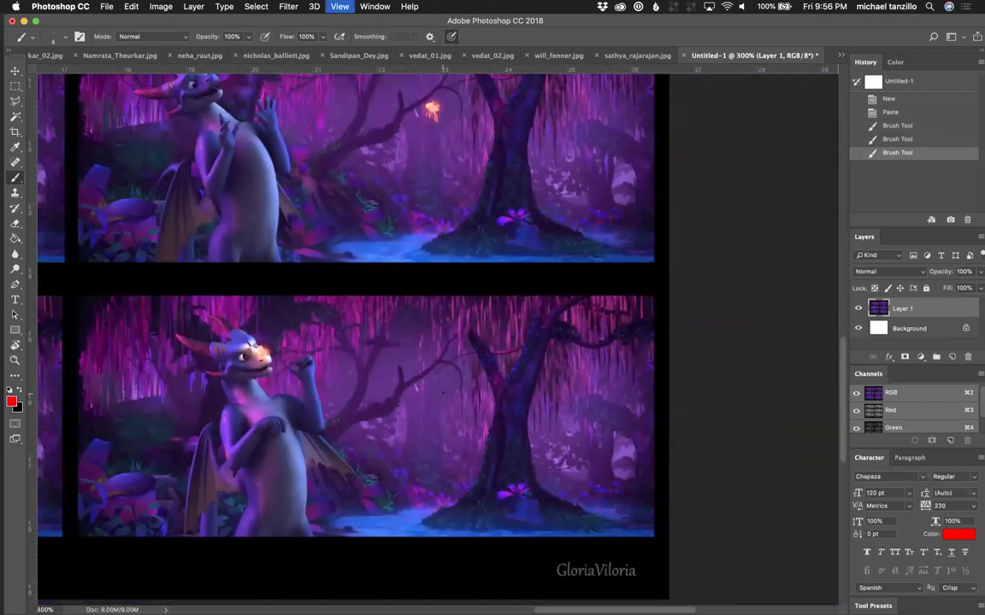
mouse_move(607, 408)
left_mouse_down()
mouse_move(555, 407)
mouse_move(547, 453)
left_mouse_up()
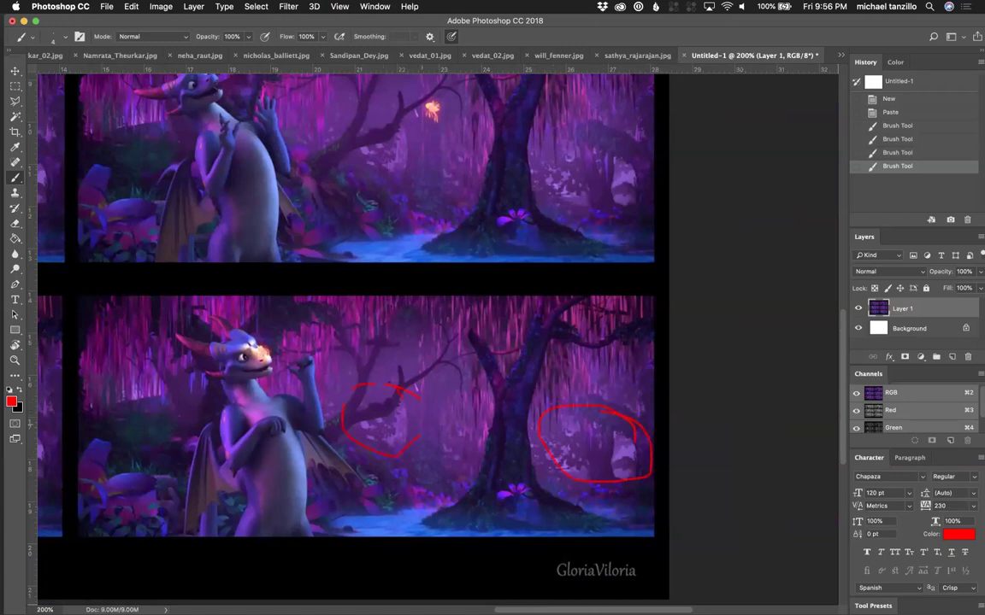
mouse_move(158, 340)
left_mouse_down()
mouse_move(94, 385)
mouse_move(171, 343)
left_mouse_up()
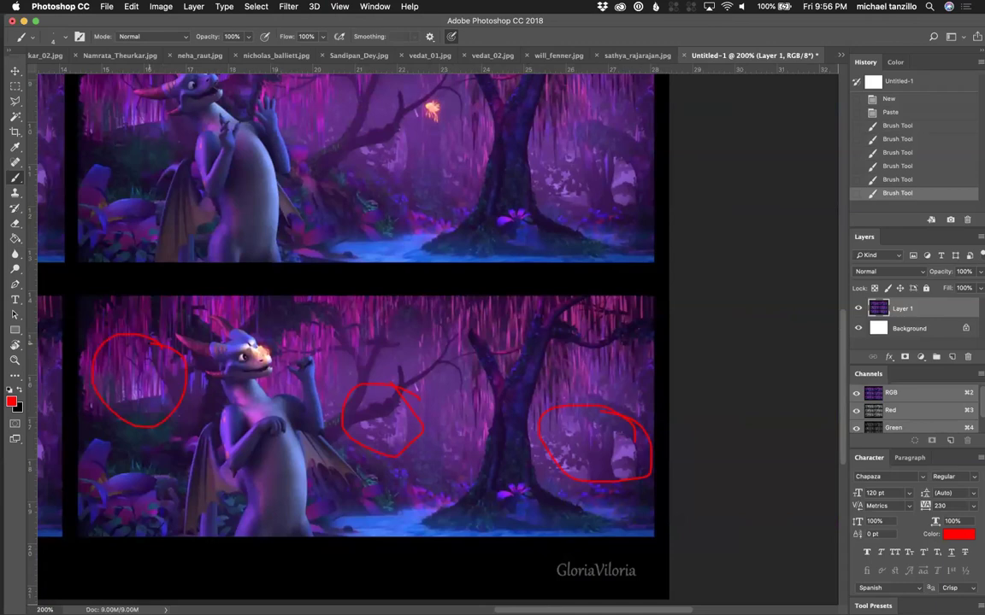
key("super+minus")
key("super+minus")
key("super+equal")
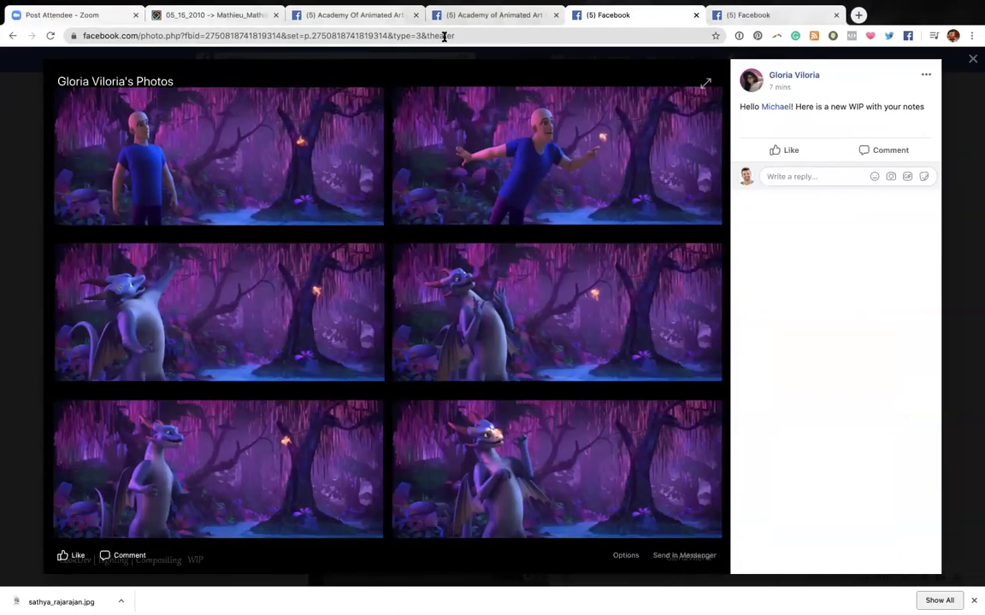
Step: Switch to Facebook, check the Lighting Students and Lighting Community group feeds for new posts, and reload the community feed to review the live critique comments
left_click(329, 17)
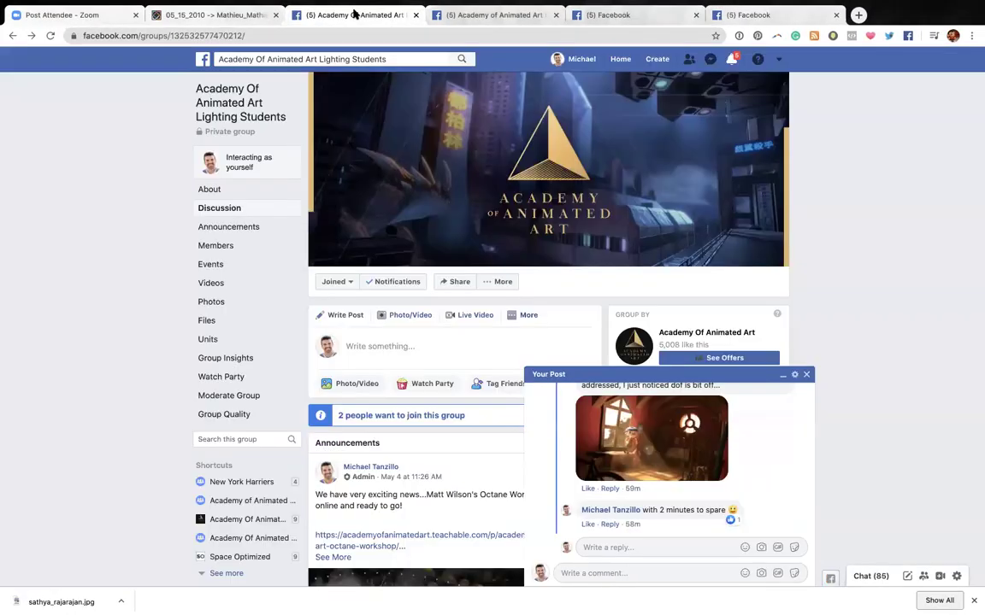
scroll(462, 233, "down", 5)
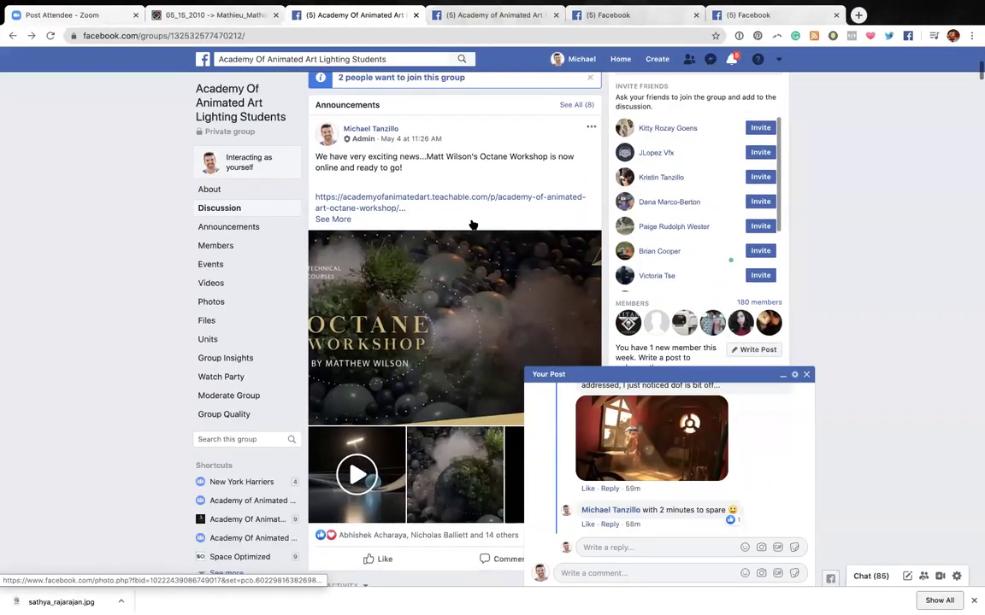
left_click(494, 15)
scroll(479, 240, "up", 3)
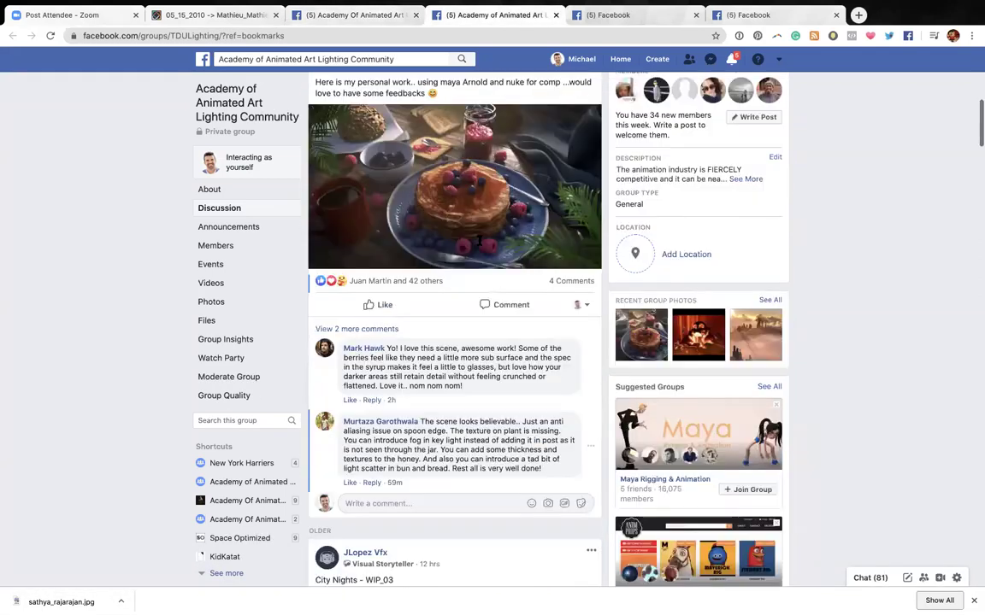
scroll(478, 242, "up", 8)
scroll(480, 244, "down", 5)
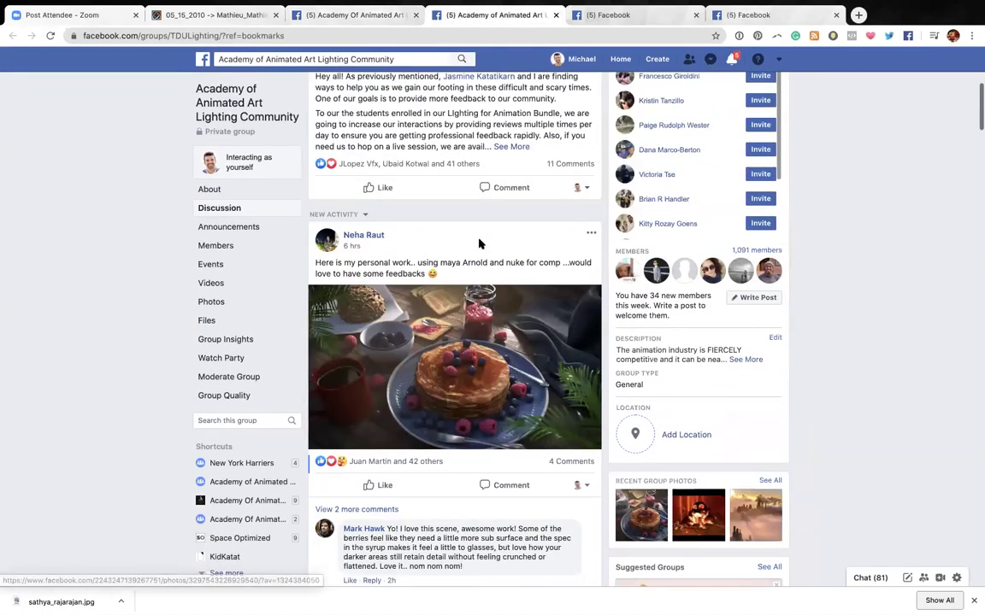
left_click(51, 36)
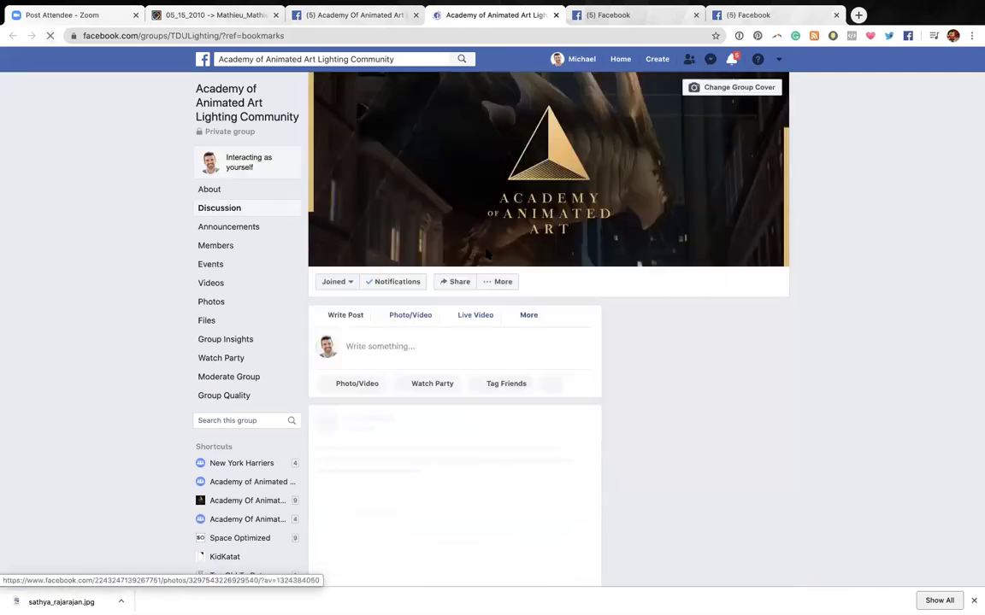
scroll(485, 253, "down", 7)
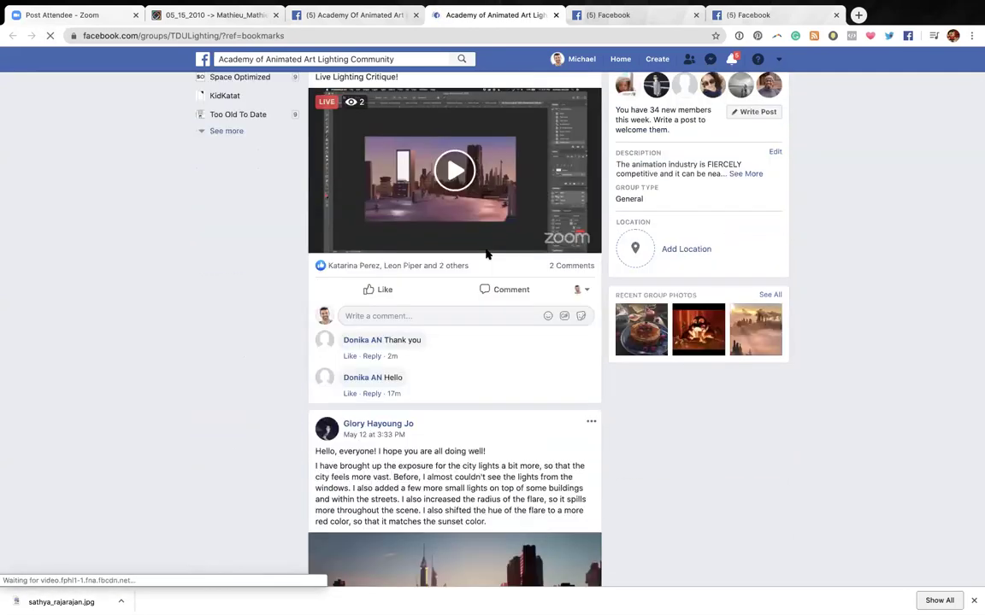
scroll(485, 253, "down", 2)
scroll(486, 253, "up", 4)
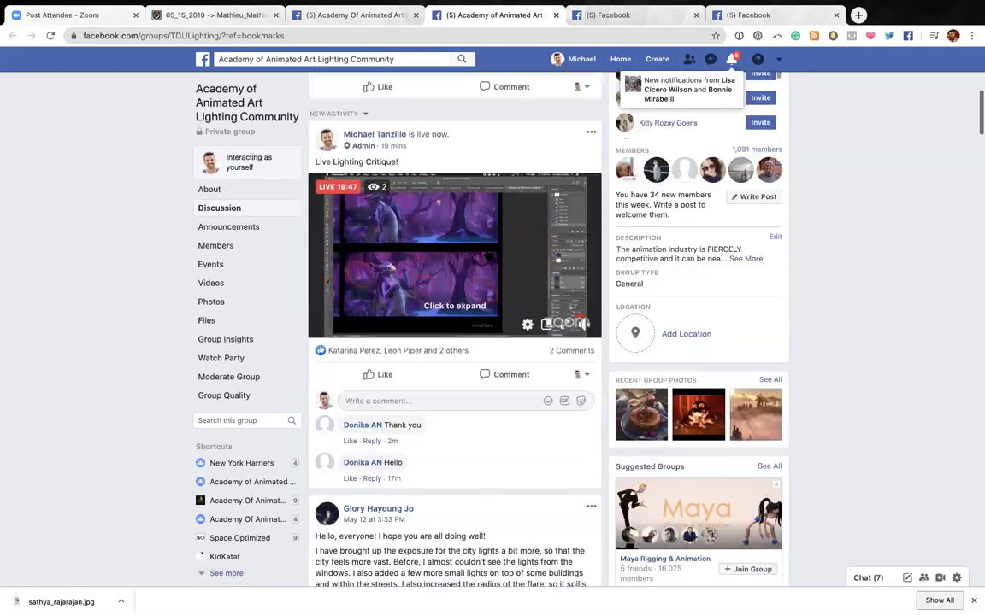